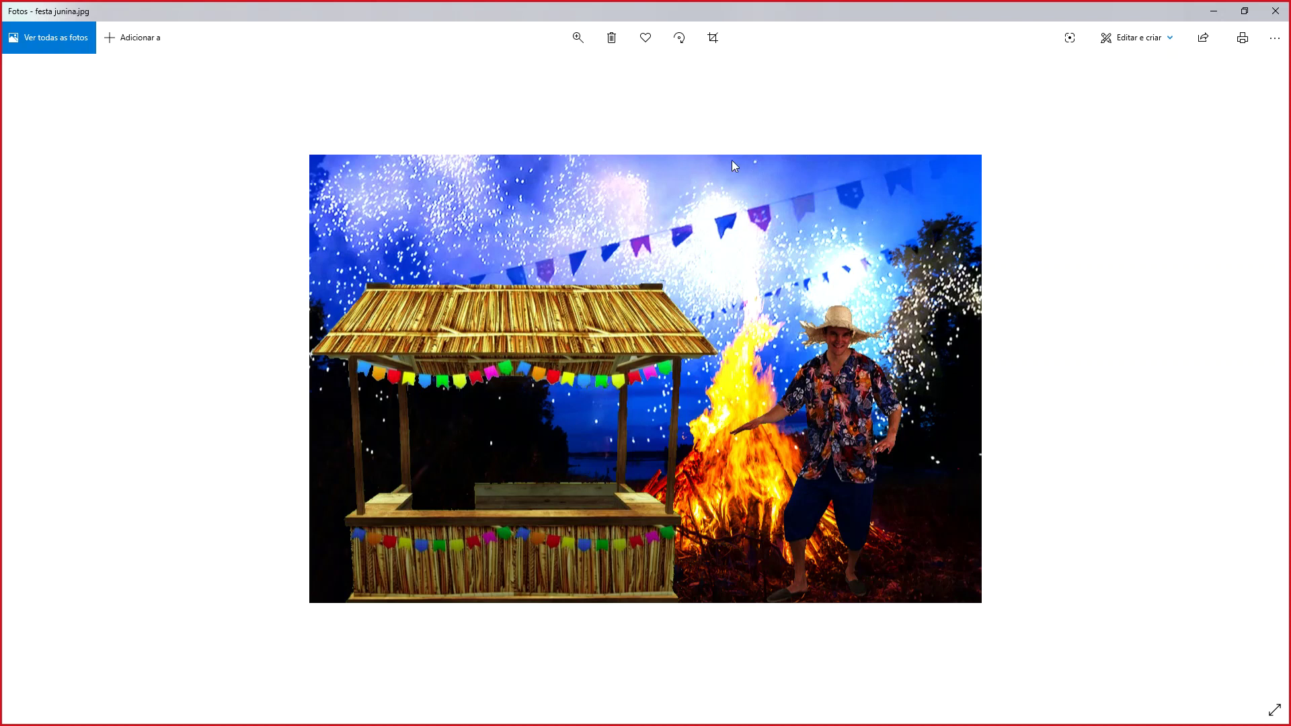
- Switch to Photopea, open fogueira as the background image and place the caipira image on it
click(1213, 11)
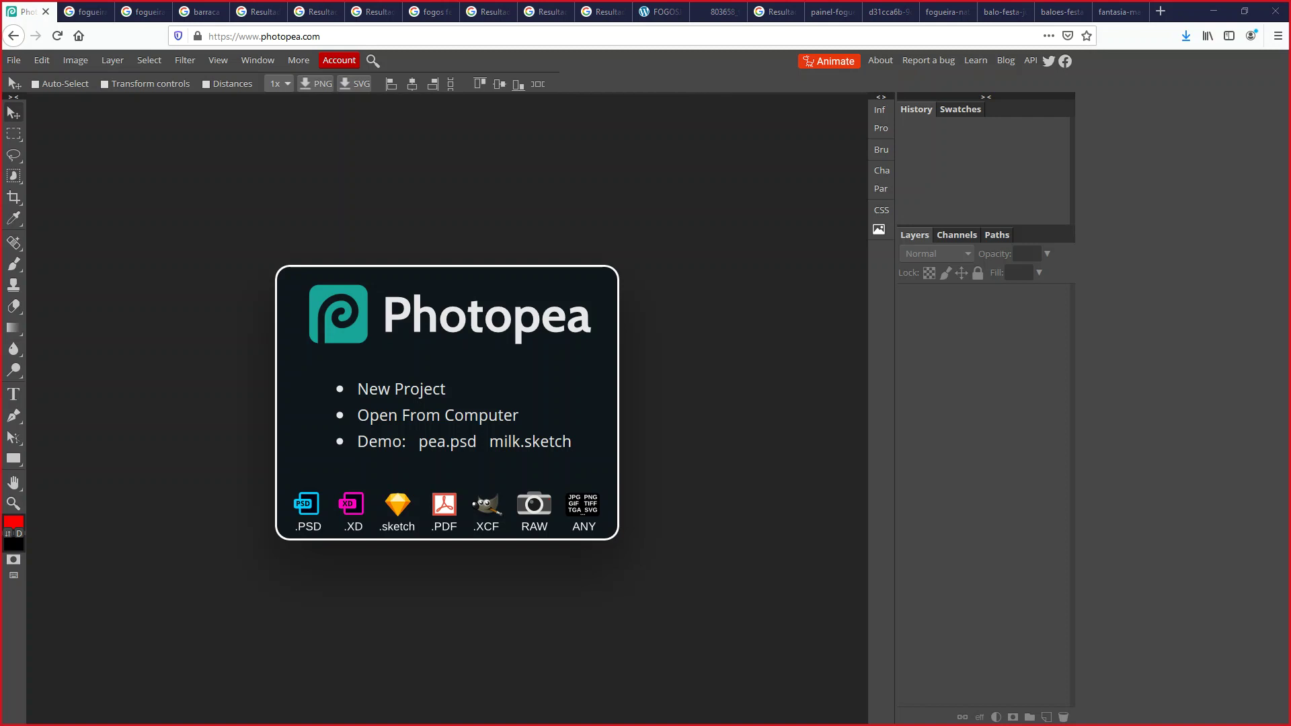
drag(784, 630, 205, 281)
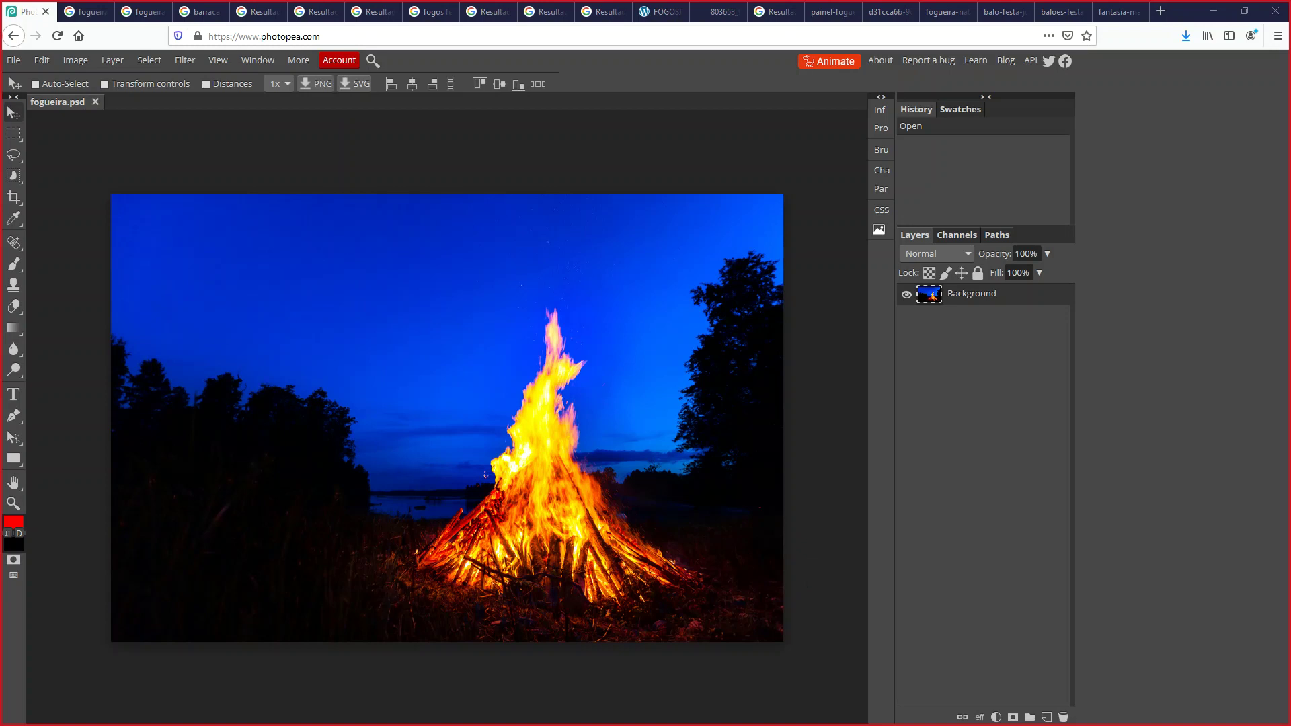
drag(565, 720, 420, 373)
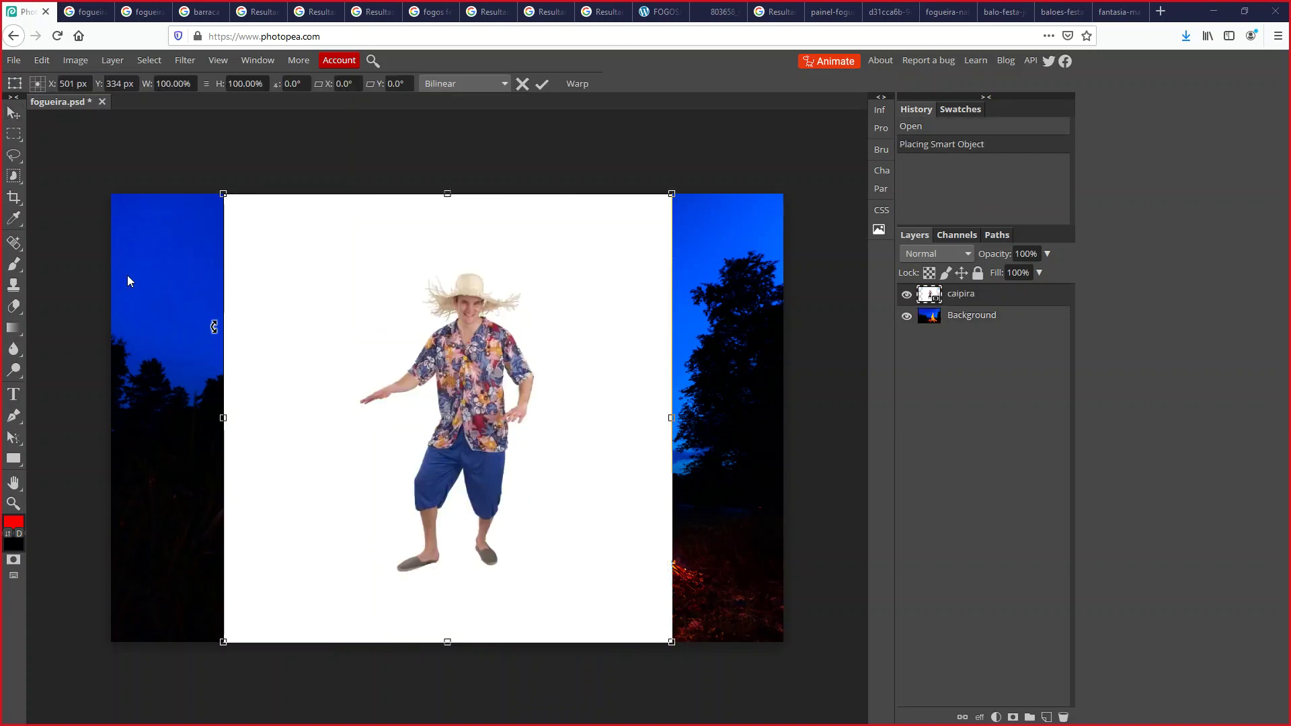
- Confirm the caipira placement and select the white background around the man with the Magic Wand at tolerance 10
click(12, 174)
right_click(21, 176)
click(76, 218)
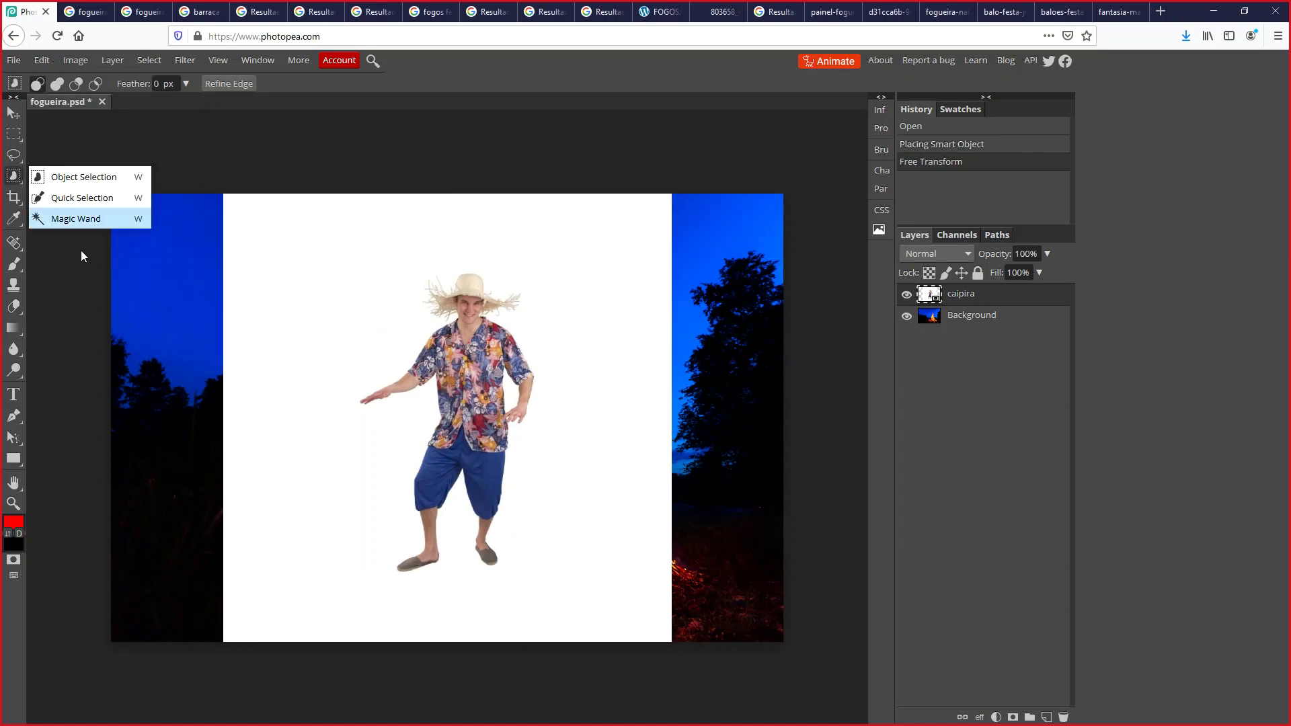
click(342, 301)
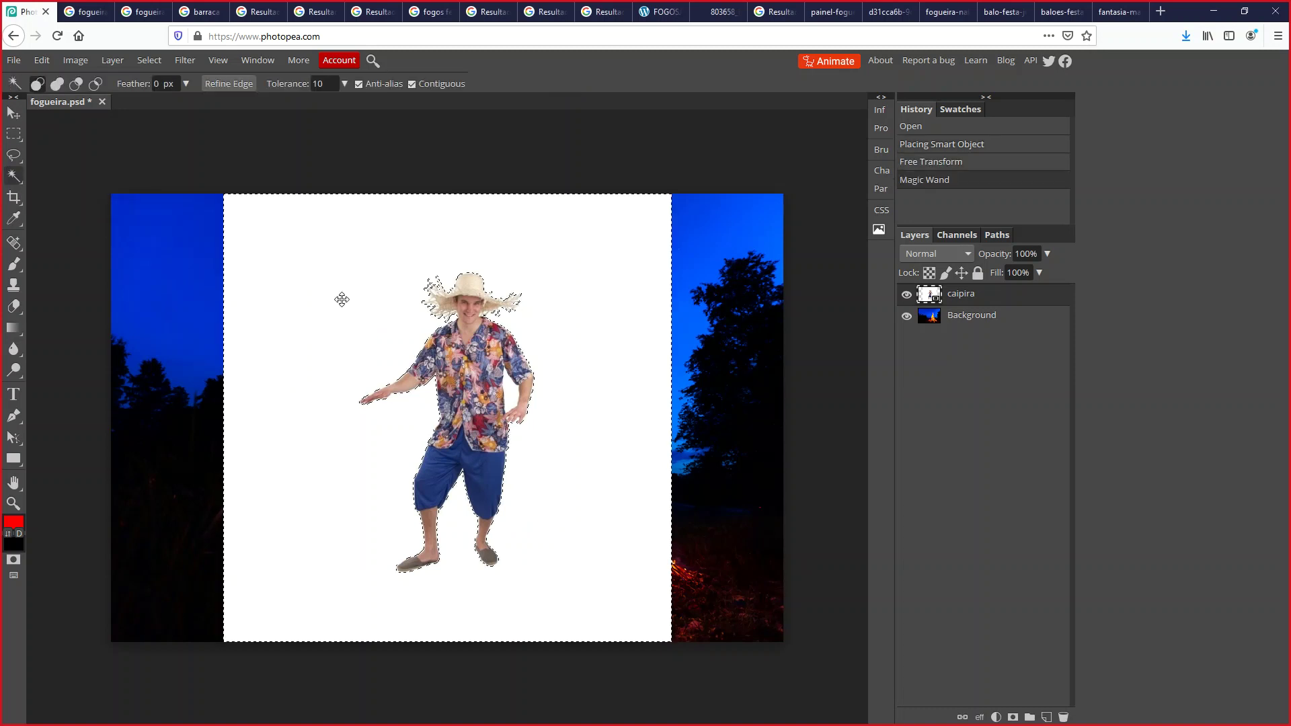
key(ctrl+d)
click(409, 297)
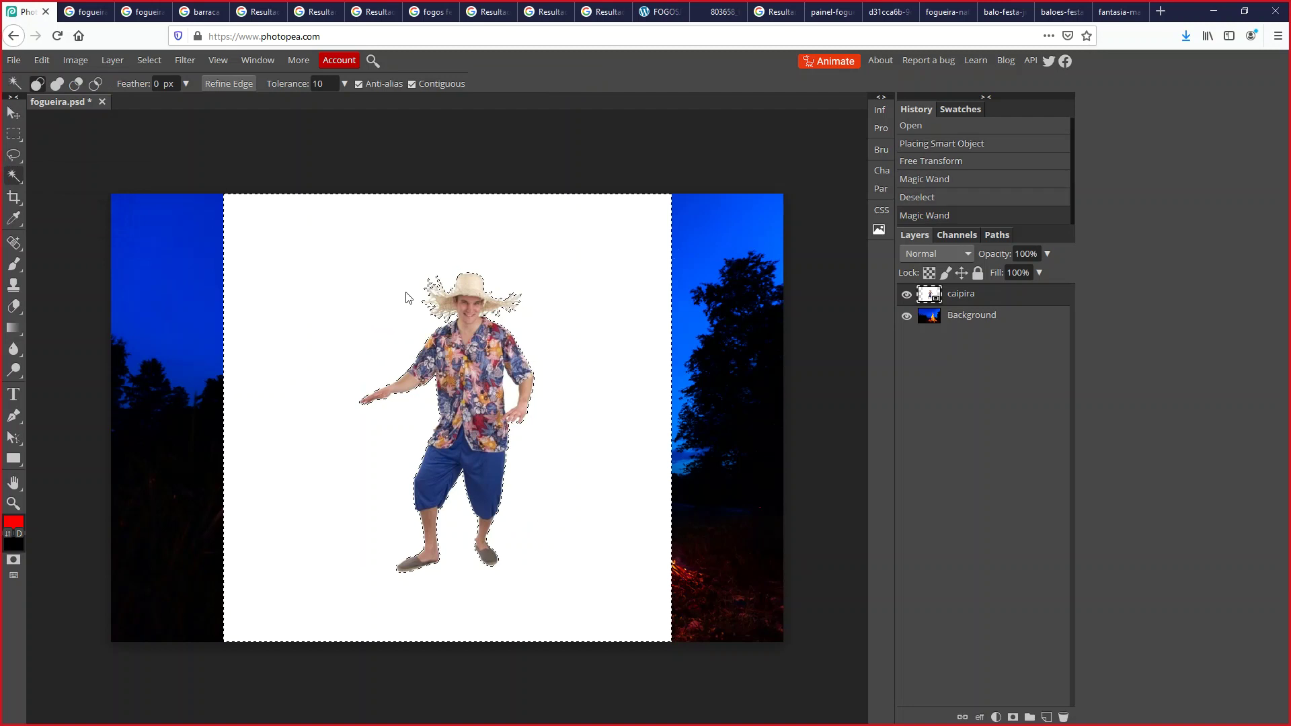
- Rasterize the caipira layer and delete the selected white background
key(Delete)
right_click(959, 300)
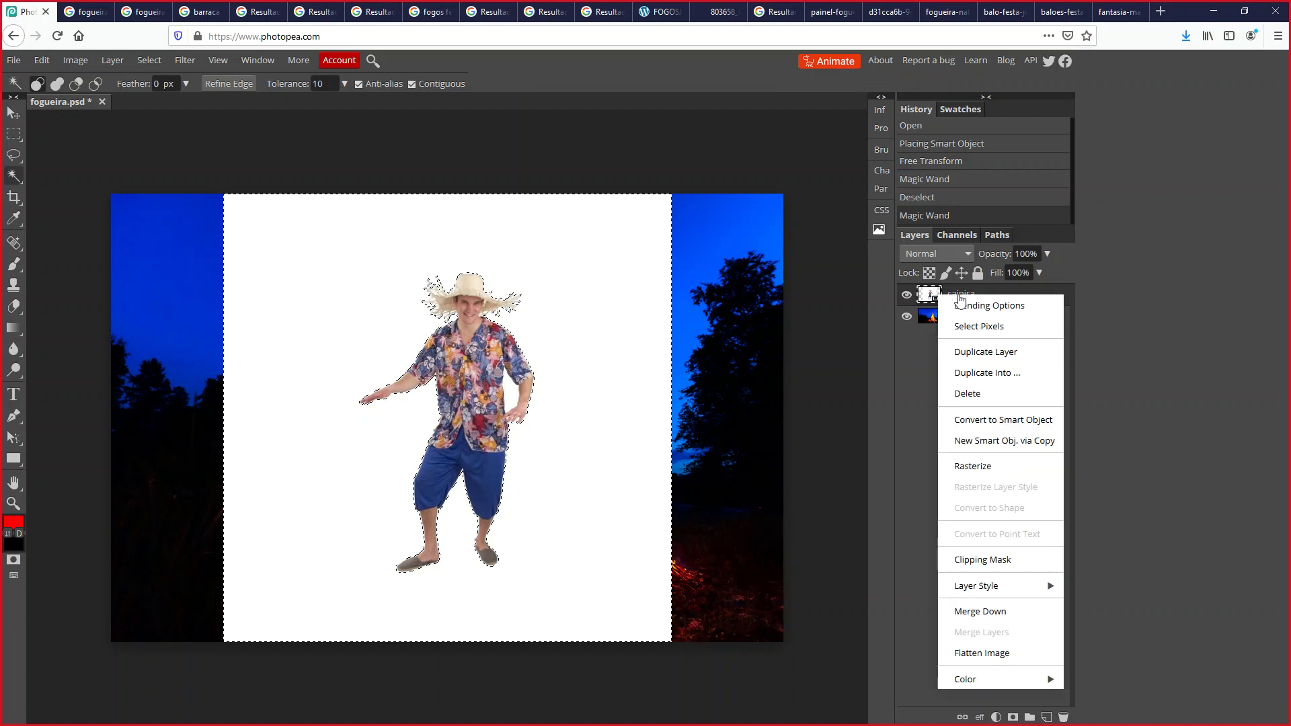
click(1005, 465)
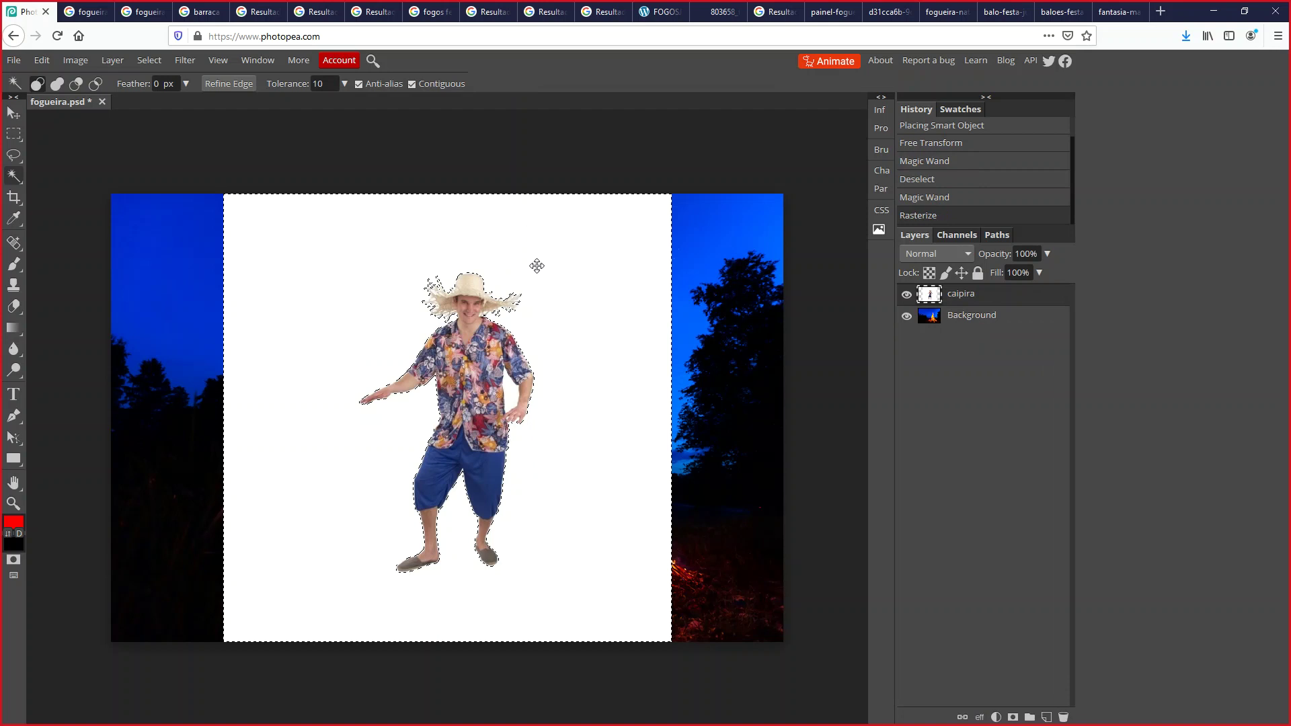
key(Delete)
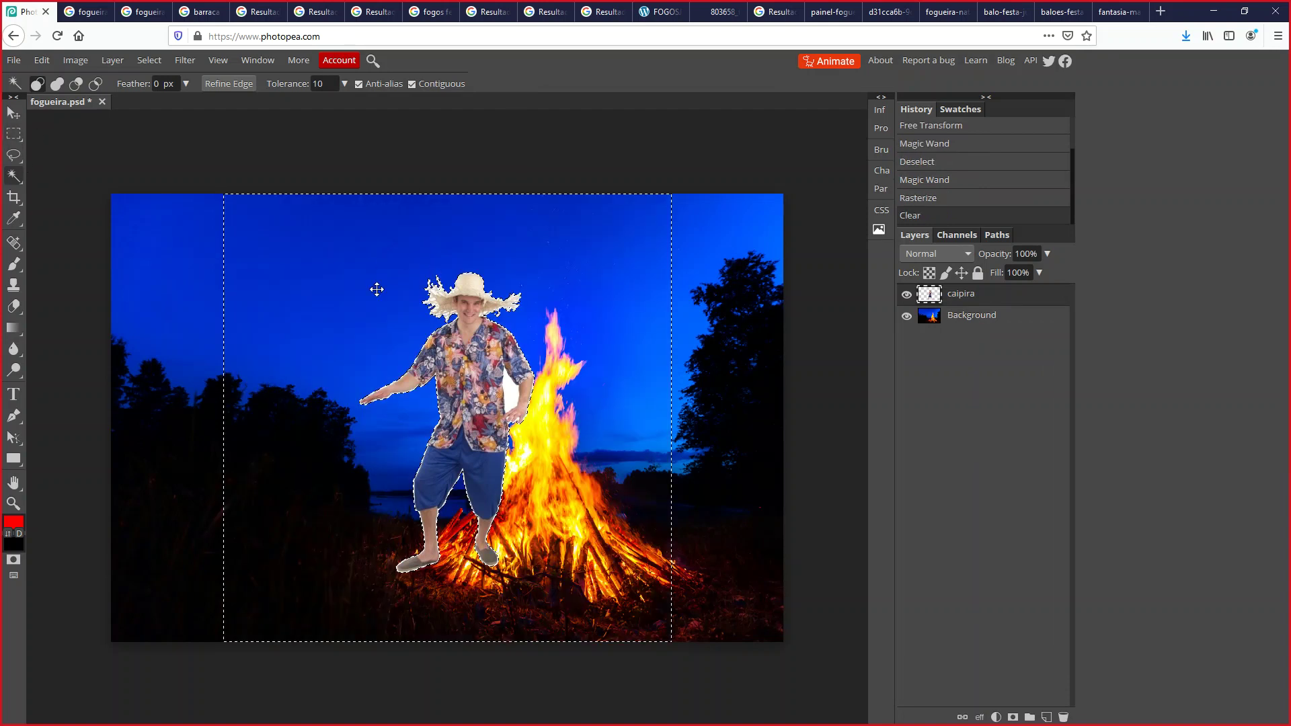
- Delete the leftover white area between the man's arm and torso, and clear the selection
click(513, 395)
key(Delete)
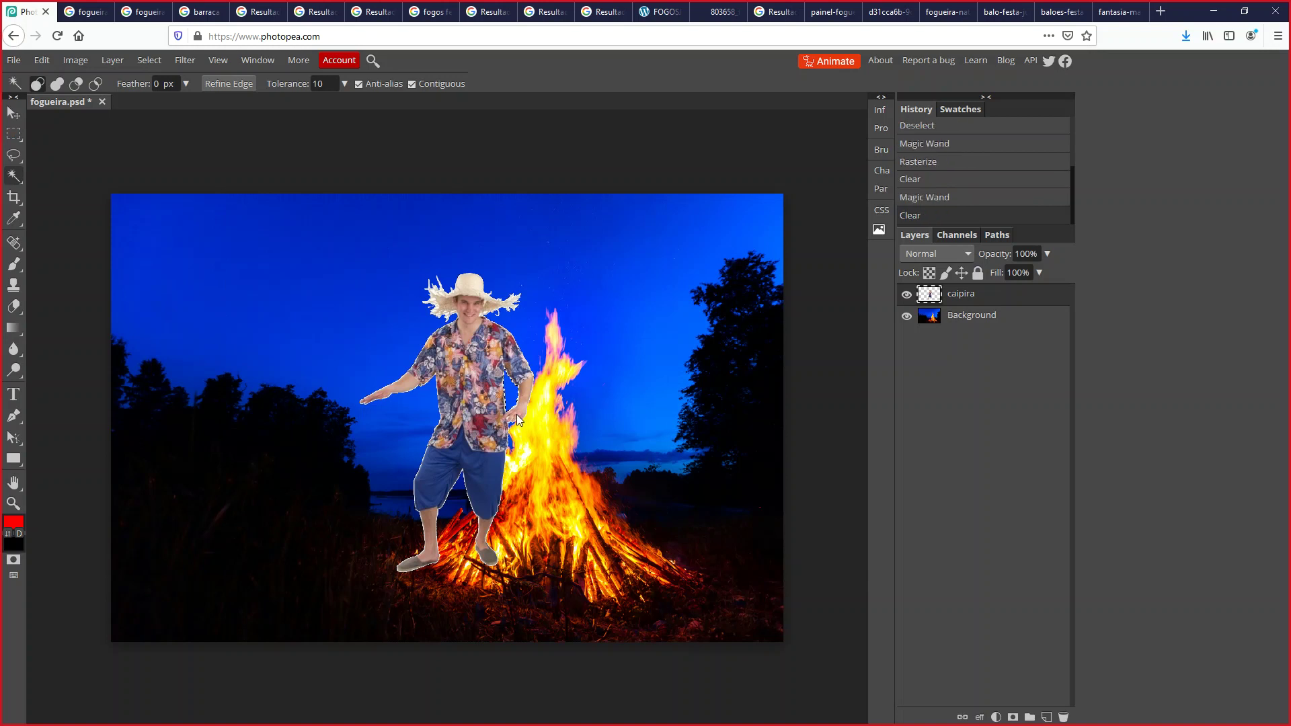
click(438, 311)
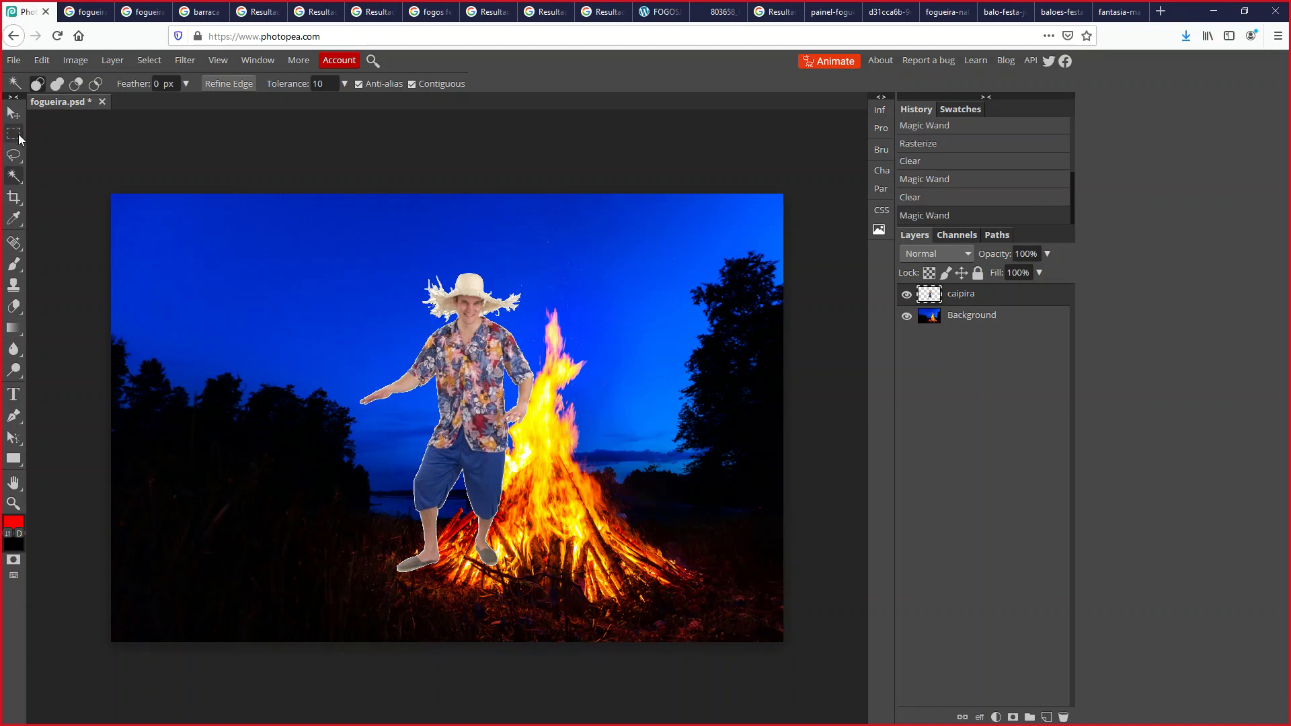
key(m)
click(153, 144)
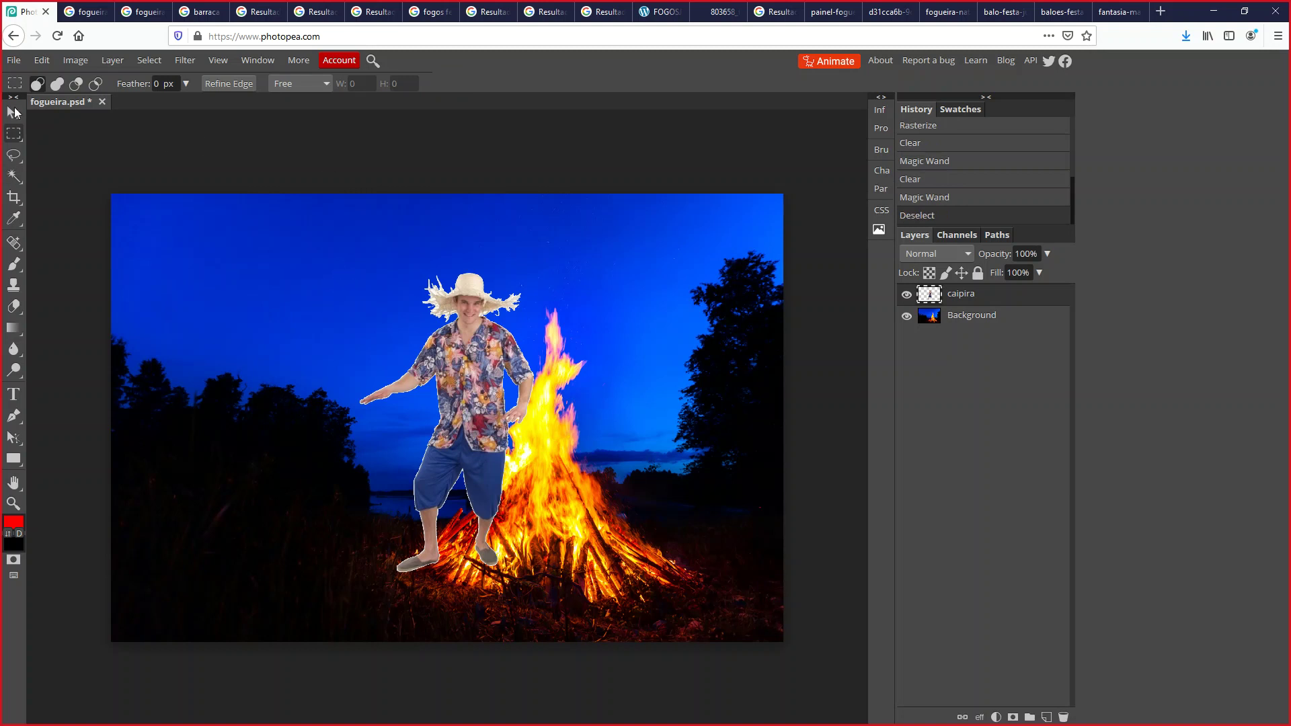
- Move the man to the right of the bonfire, with his feet near the image's lower edge
key(v)
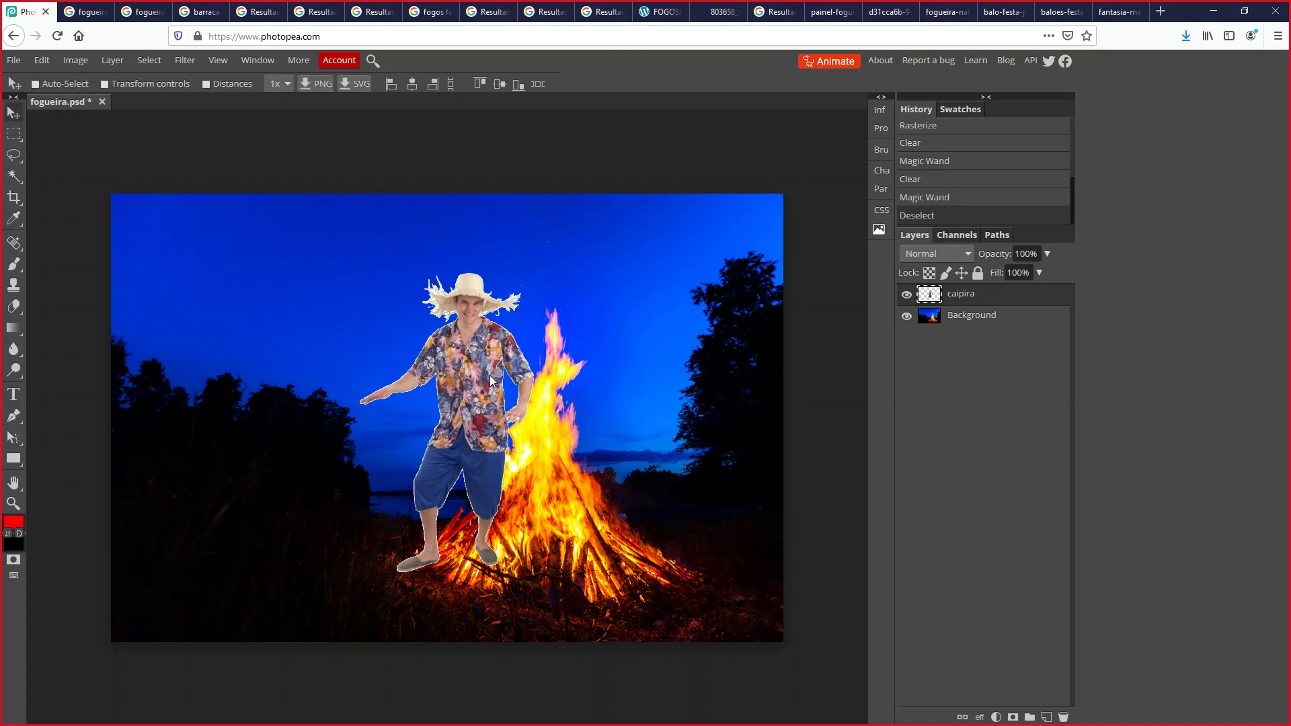
drag(486, 373, 691, 429)
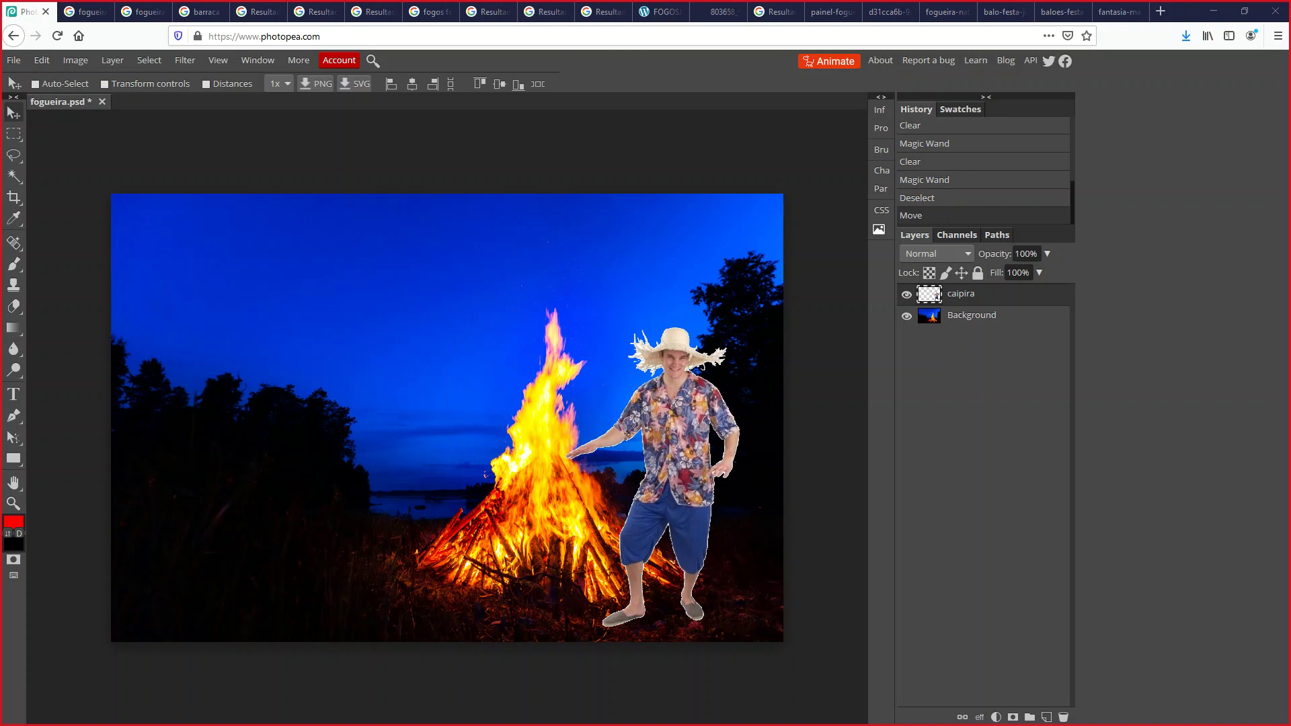
drag(1289, 29, 691, 101)
key(alt+Tab)
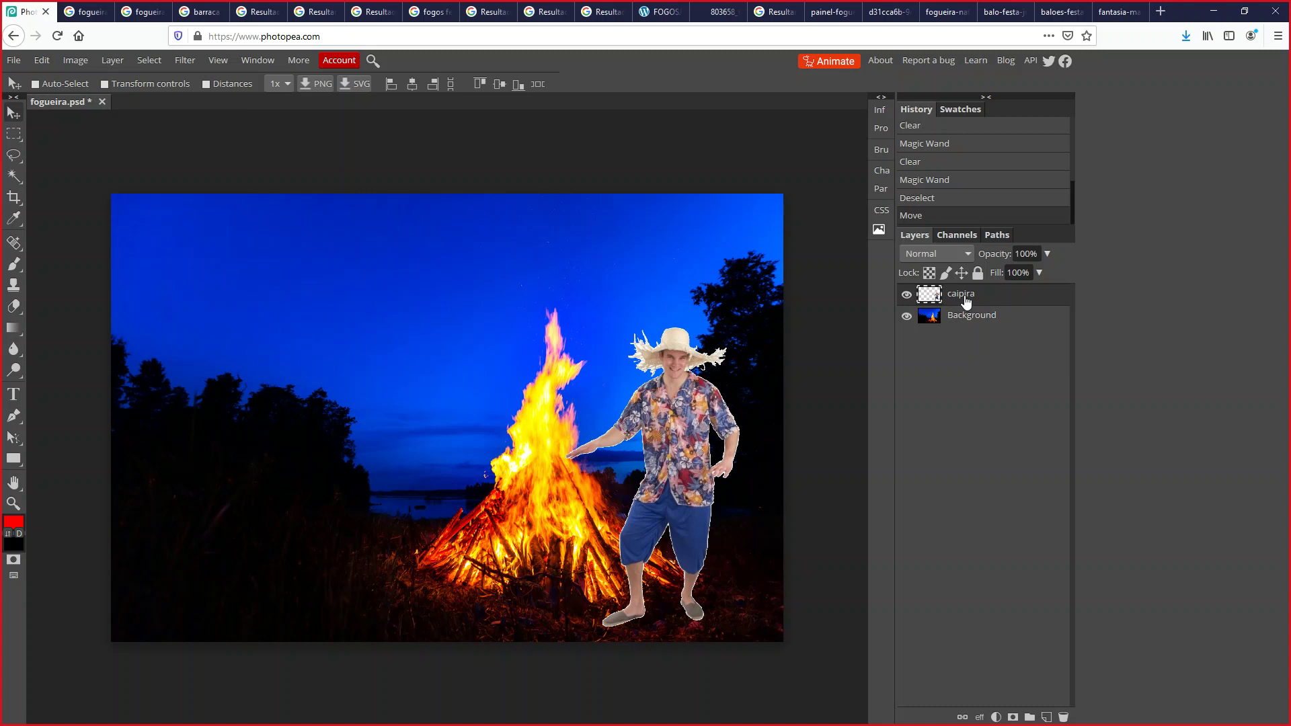
- Darken the man on the caipira layer with a Curves adjustment, pulling the upper part of the RGB curve down
click(78, 61)
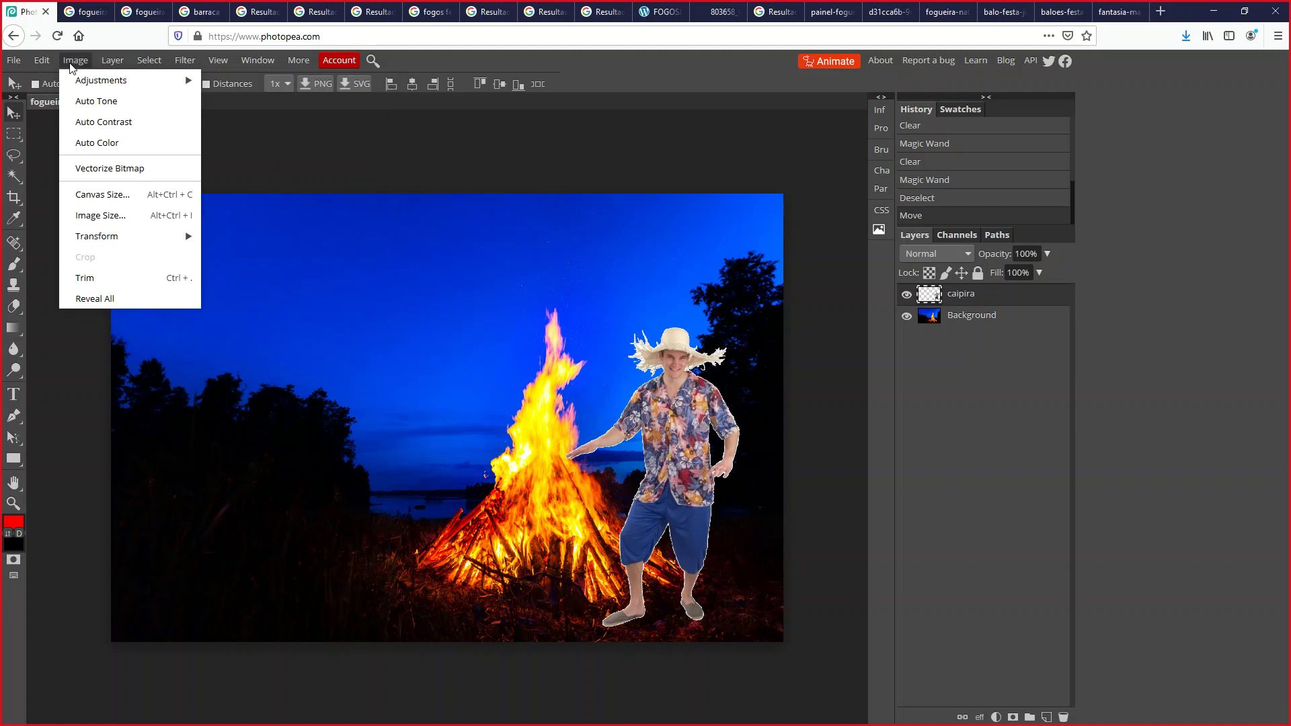
mouse_move(90, 82)
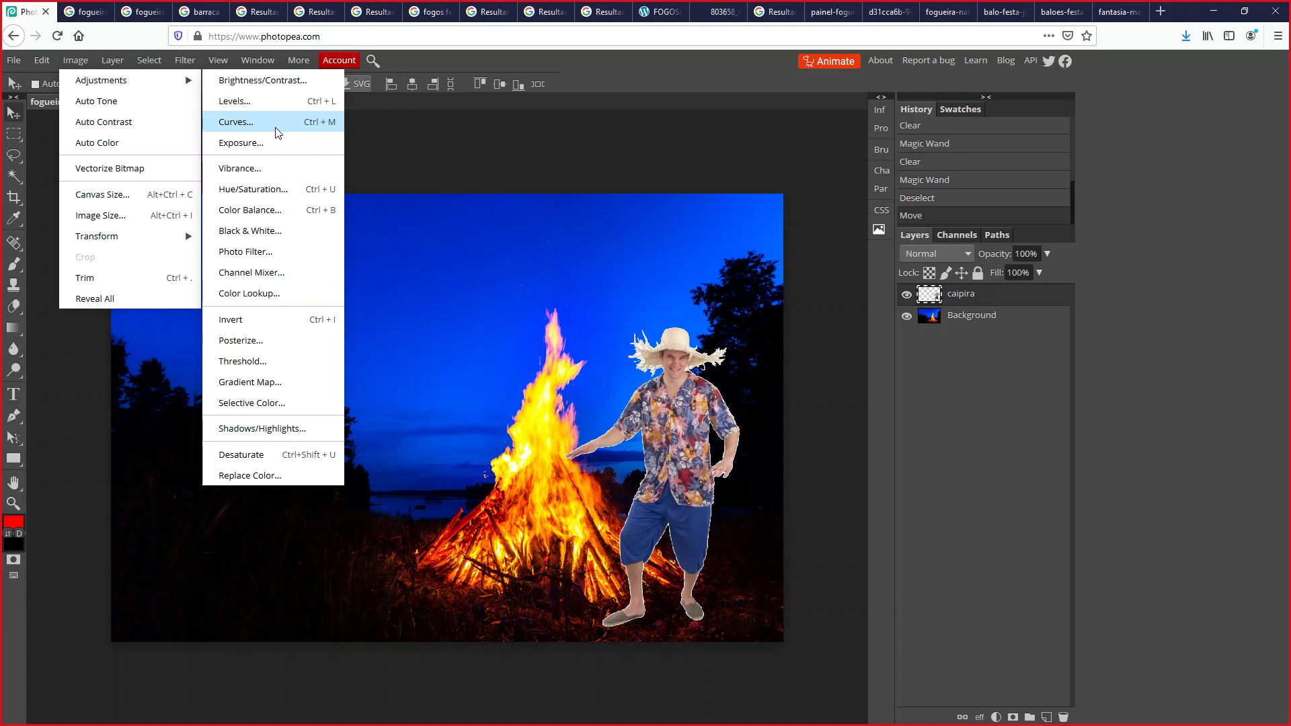
click(225, 123)
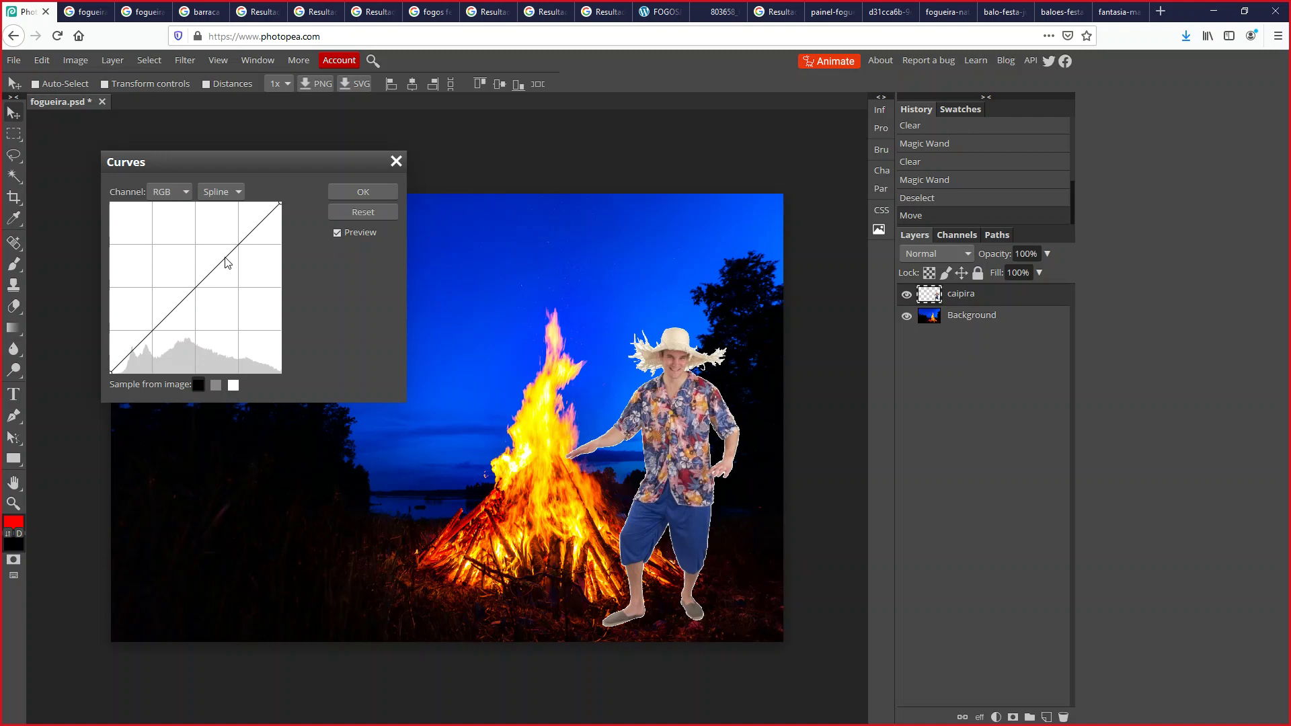
drag(226, 259, 221, 312)
drag(249, 271, 216, 301)
right_click(215, 301)
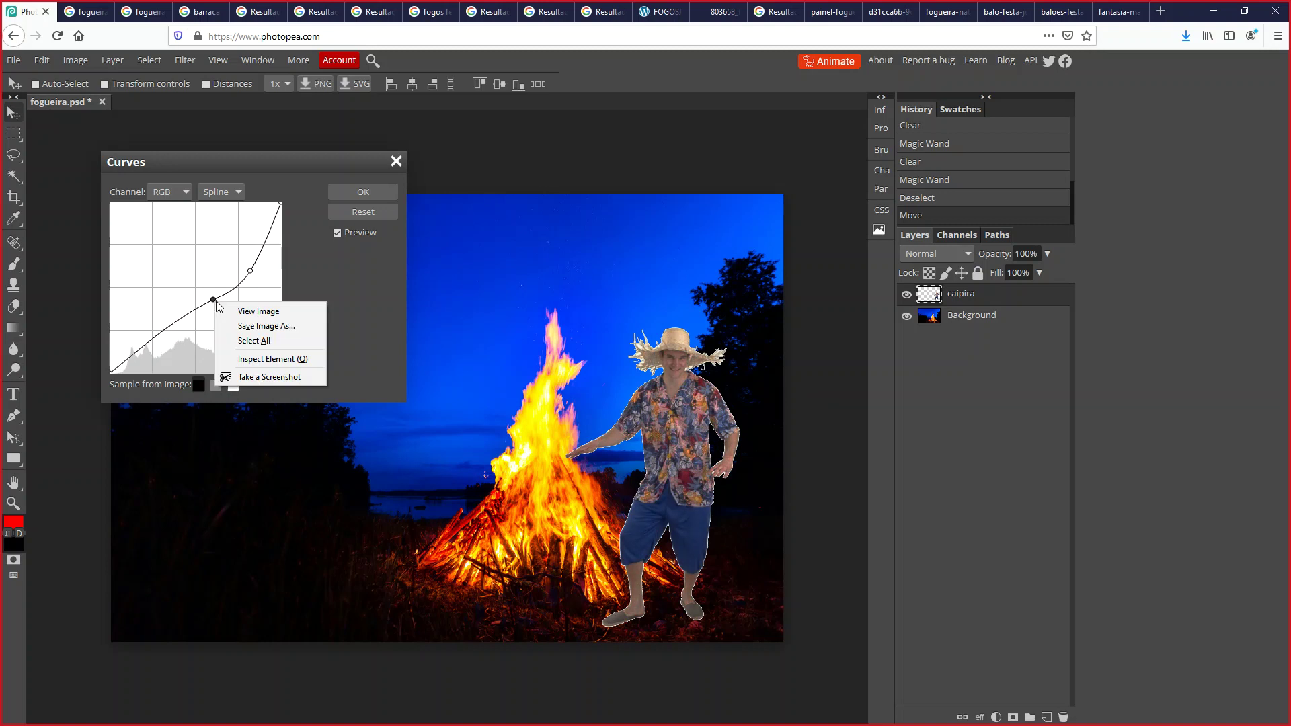
click(214, 300)
drag(214, 301, 254, 279)
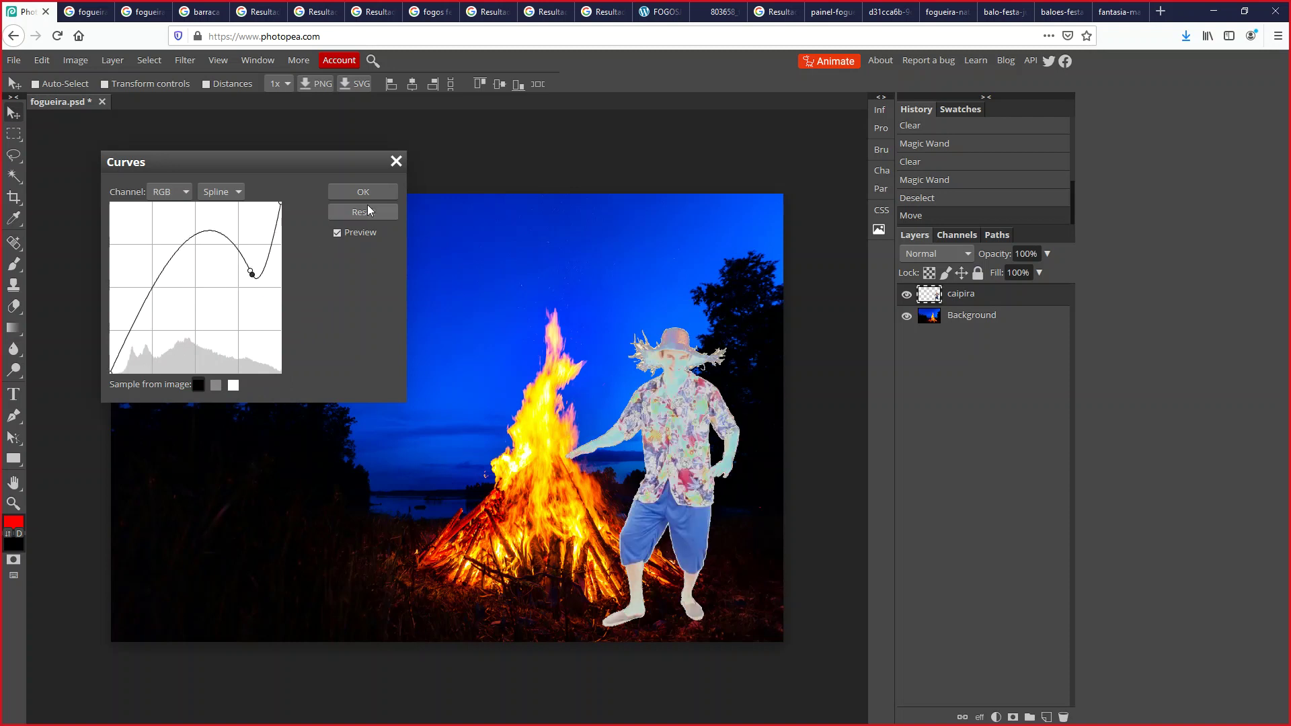
click(367, 211)
click(226, 262)
drag(227, 264, 244, 282)
click(363, 193)
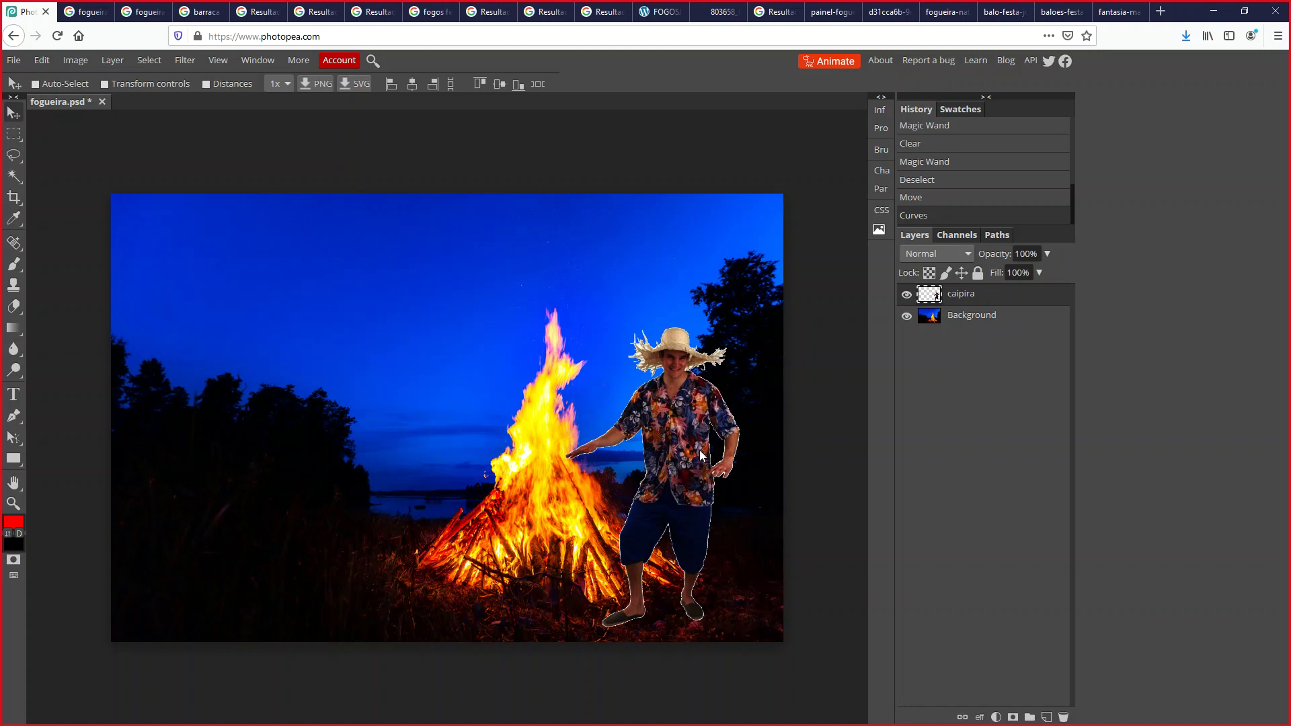
- Undo the Curves adjustment on the caipira layer
right_click(977, 298)
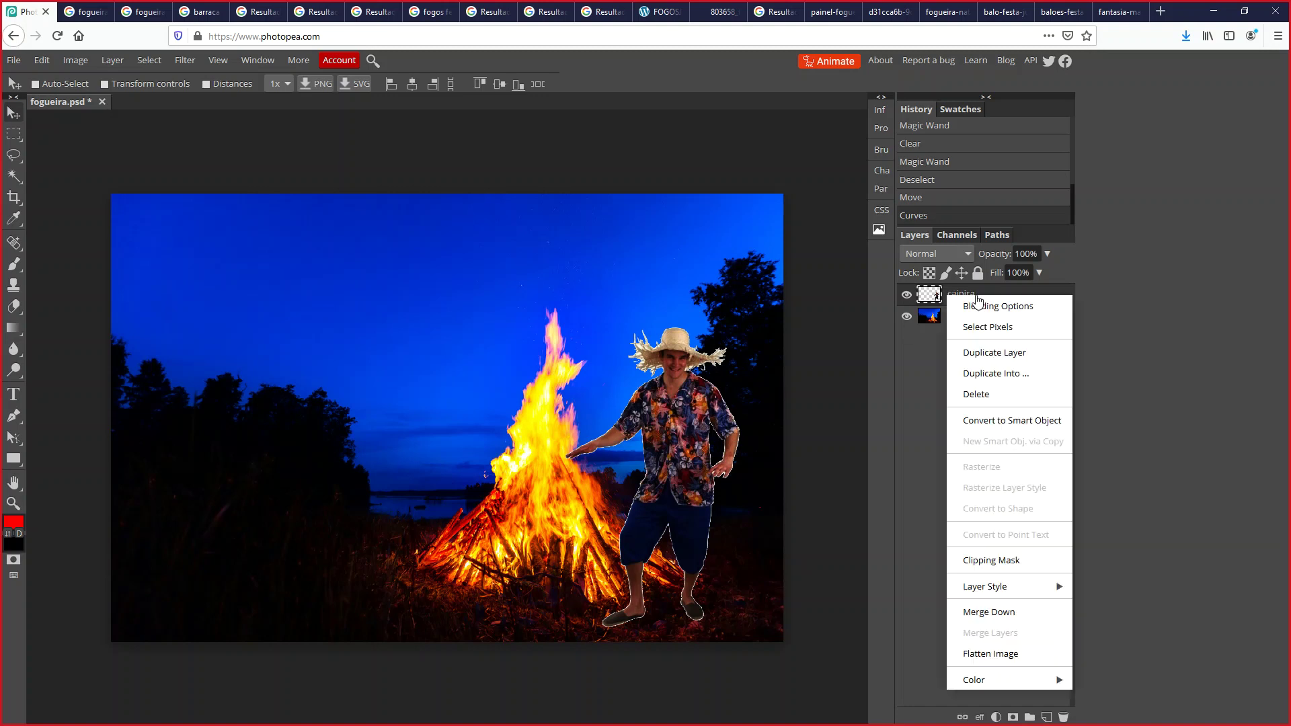
click(906, 366)
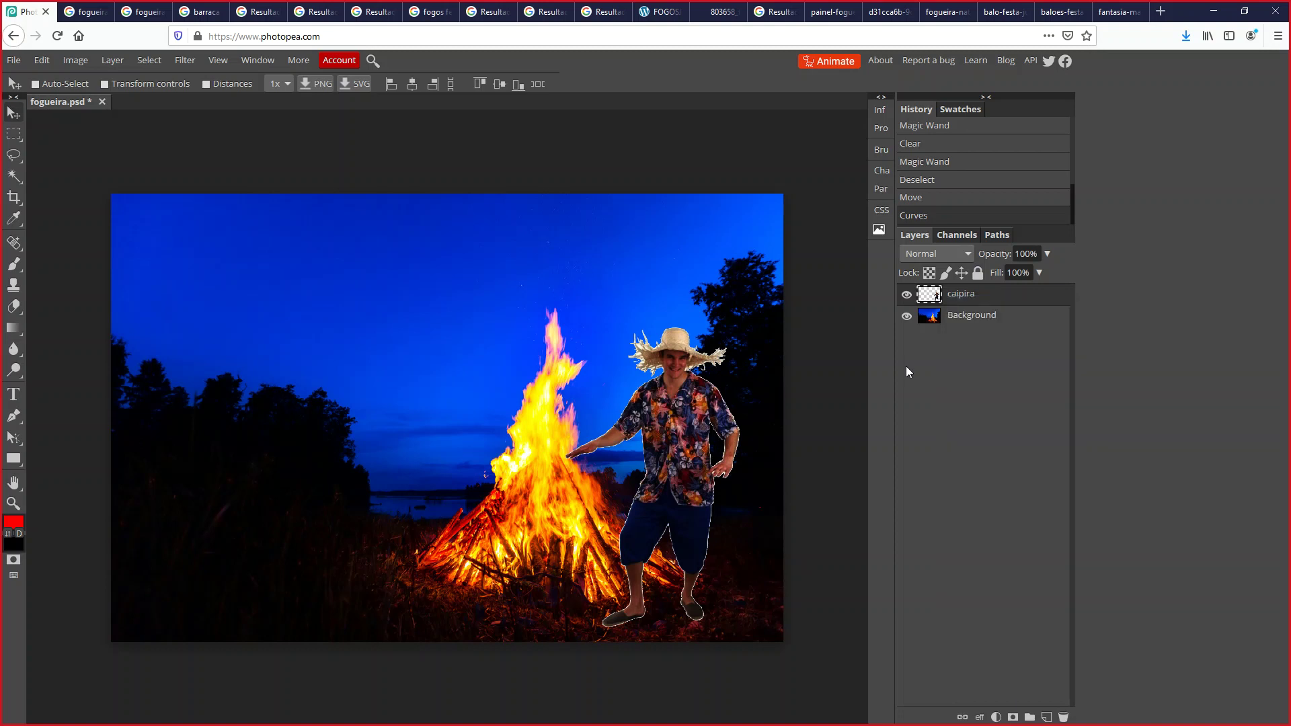
click(965, 251)
click(1022, 347)
key(ctrl+z)
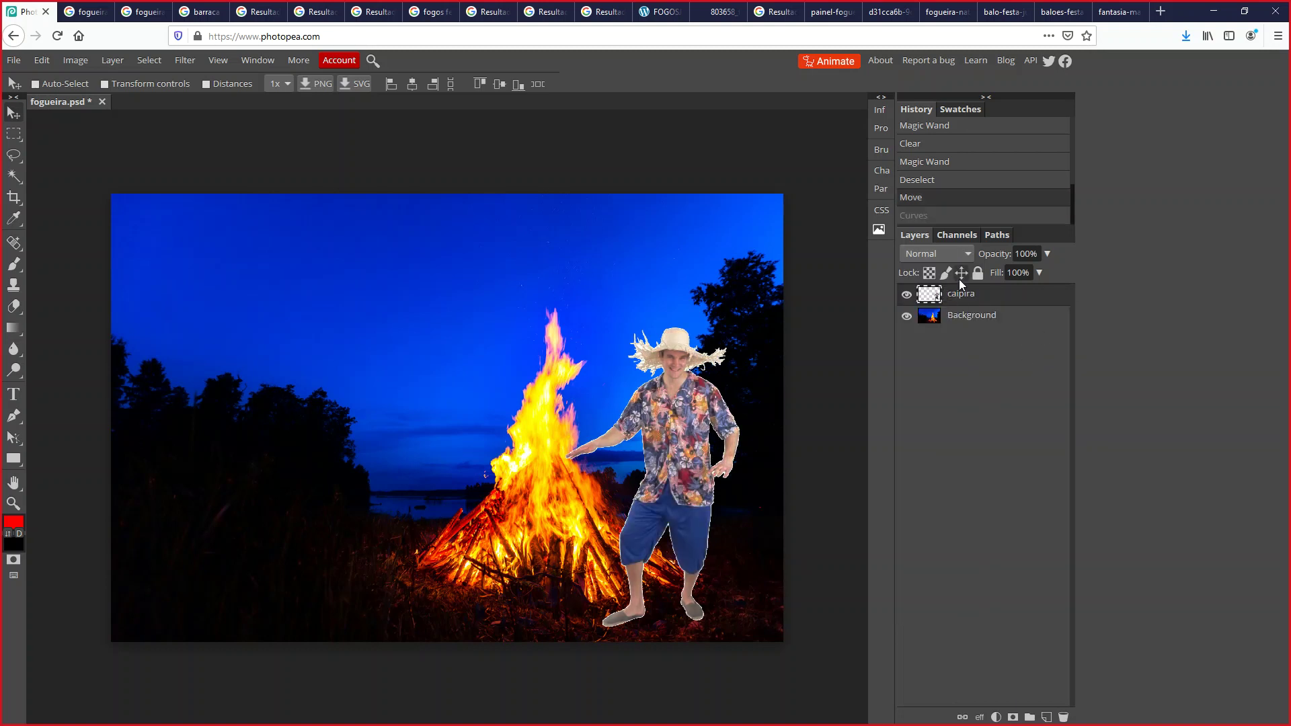
- Try the Darken, Lighten and Dissolve blend modes on the caipira layer
click(968, 254)
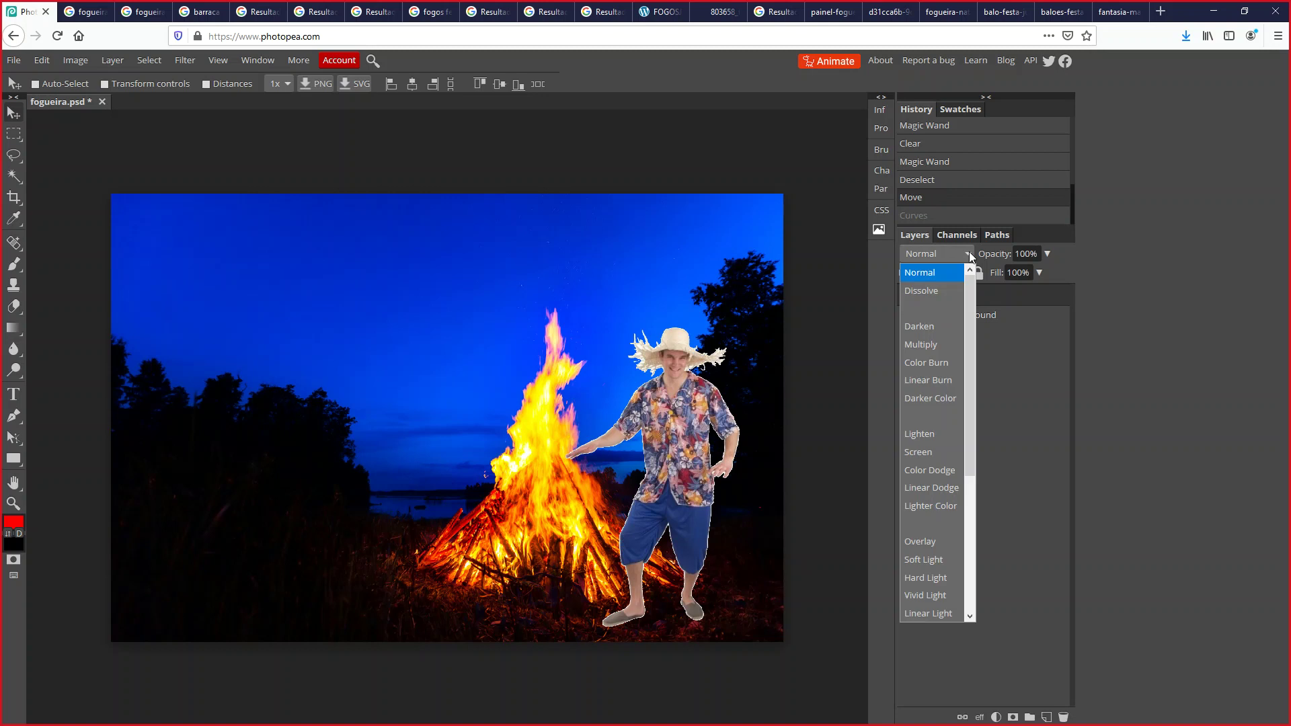
click(932, 328)
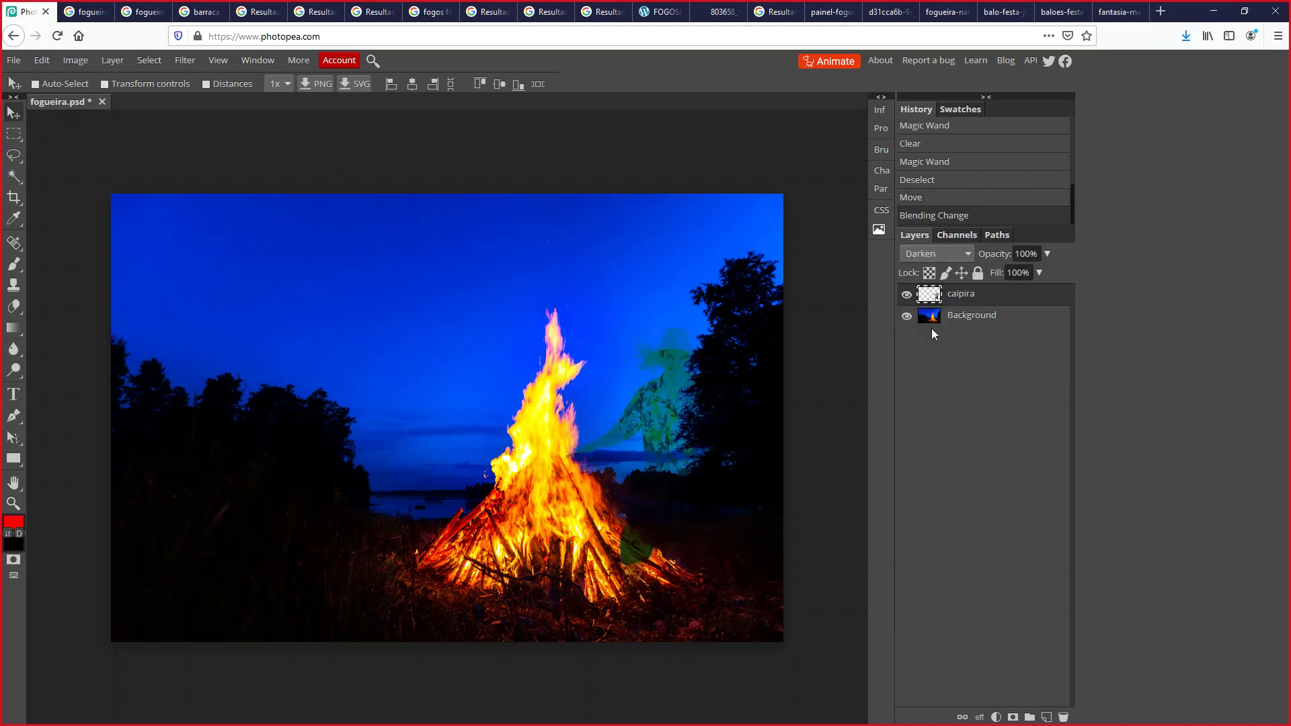
click(968, 254)
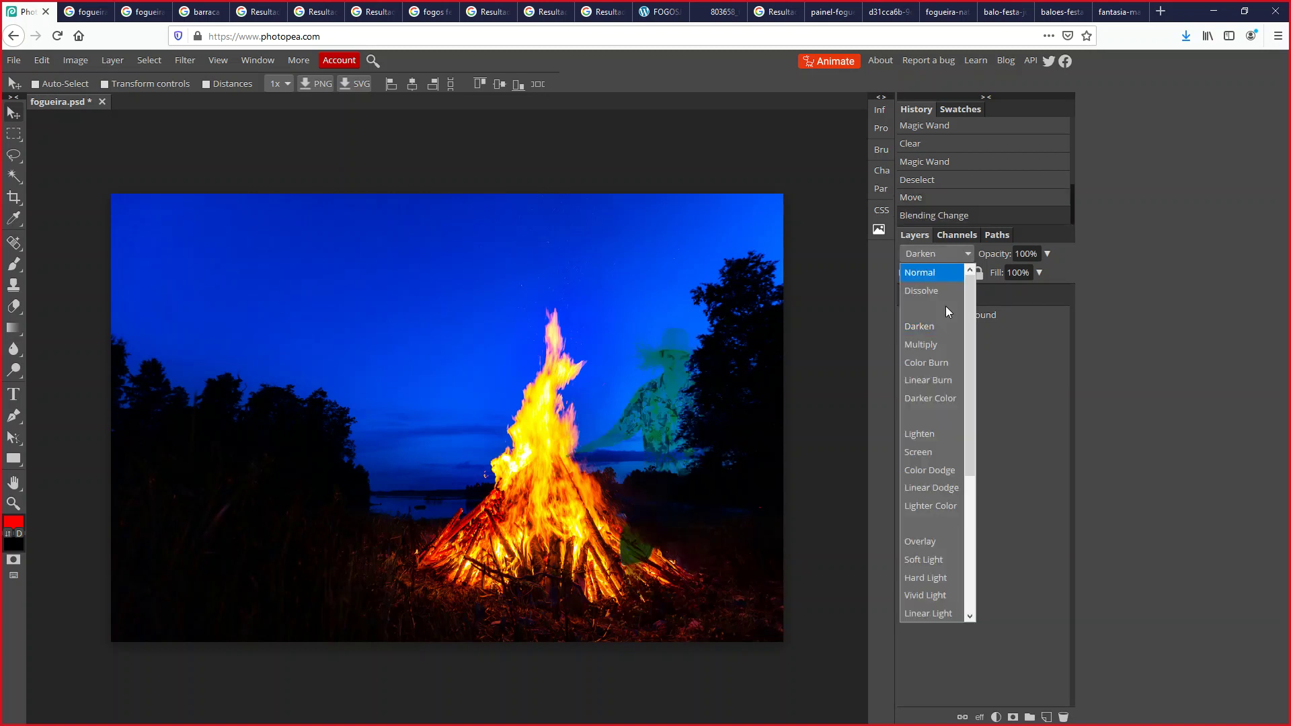
click(930, 441)
click(968, 254)
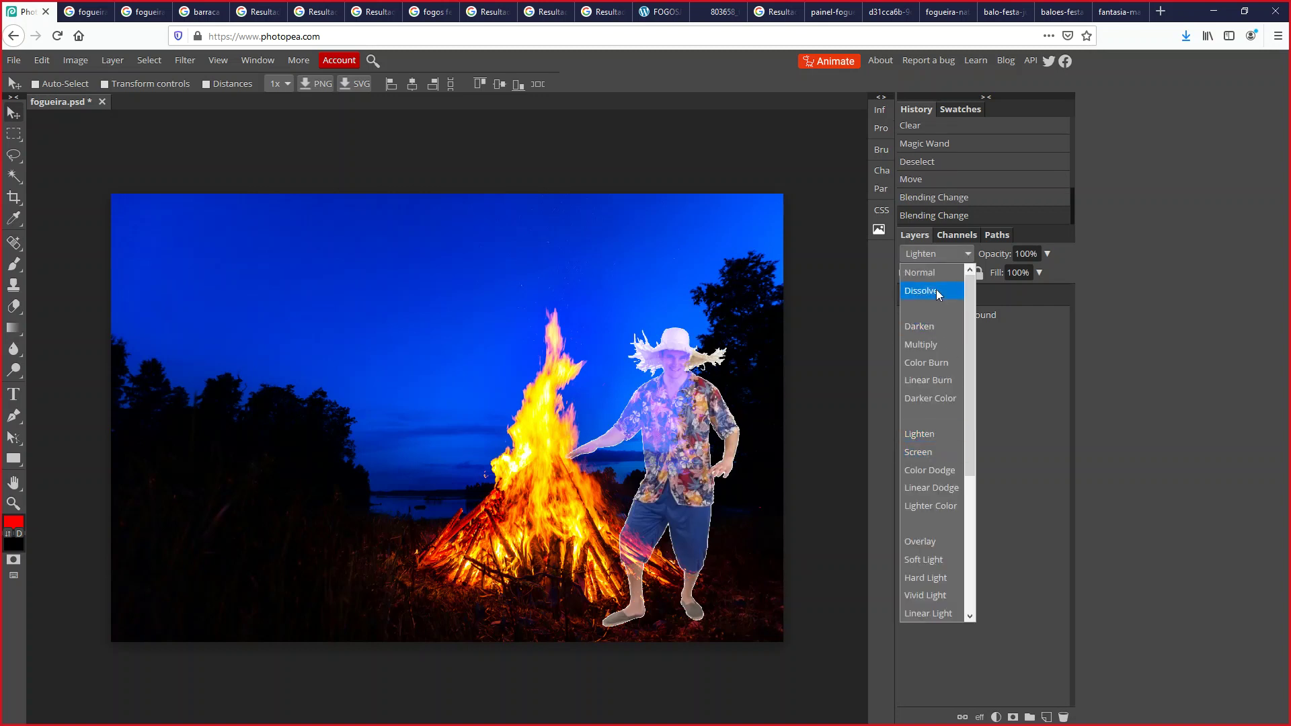
click(936, 284)
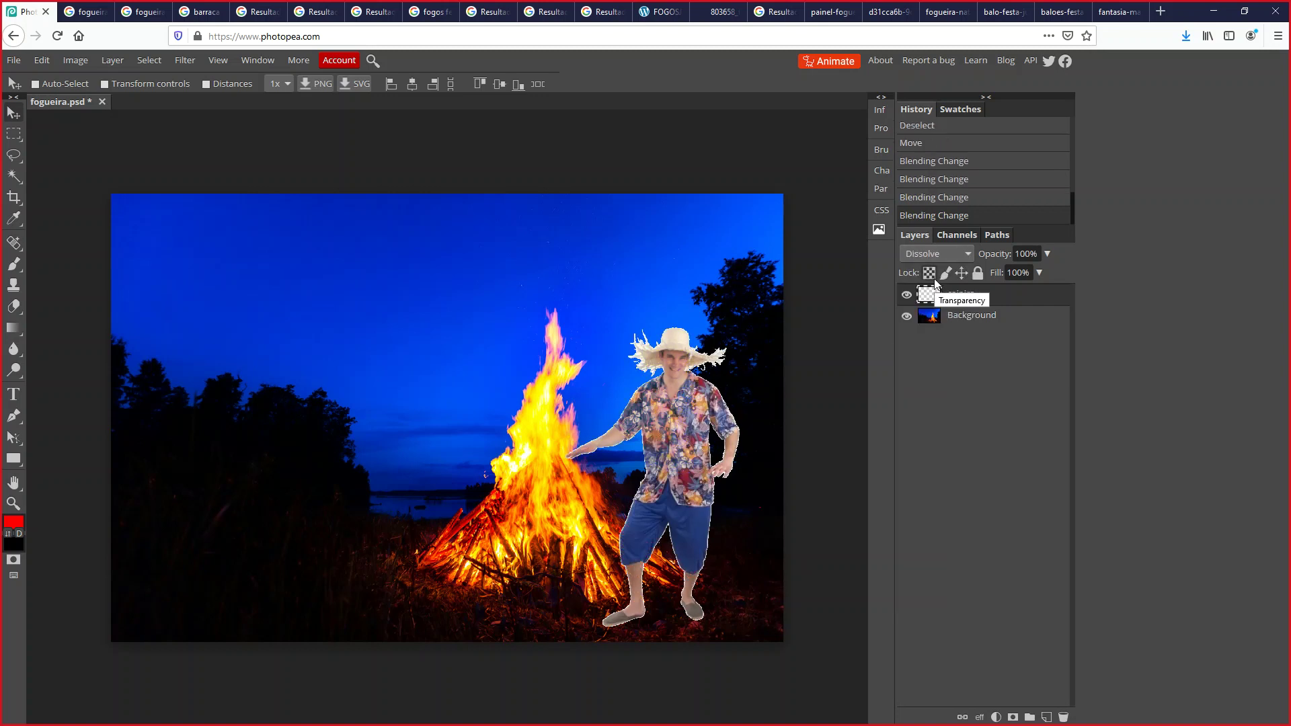
- Cycle the caipira layer through further blend modes, including Color Burn, Soft Light, Pin Light, Divide and Luminosity
key(shift+plus)
key(shift+plus)
key(shift+plus)
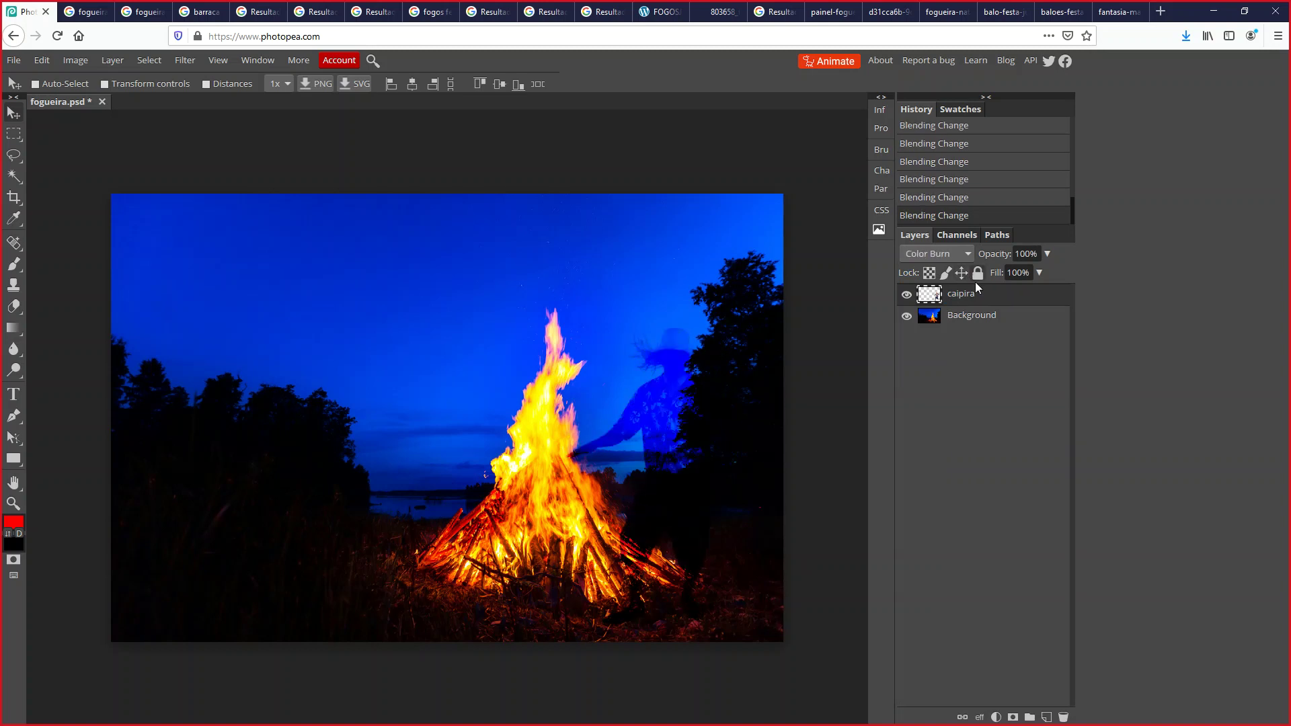
key(shift+plus)
key(shift+plus)
key(shift+plus)
key(shift+plus)
key(shift+plus)
key(shift+plus)
key(shift+plus)
key(shift+plus)
key(shift+plus)
key(shift+plus)
key(shift+plus)
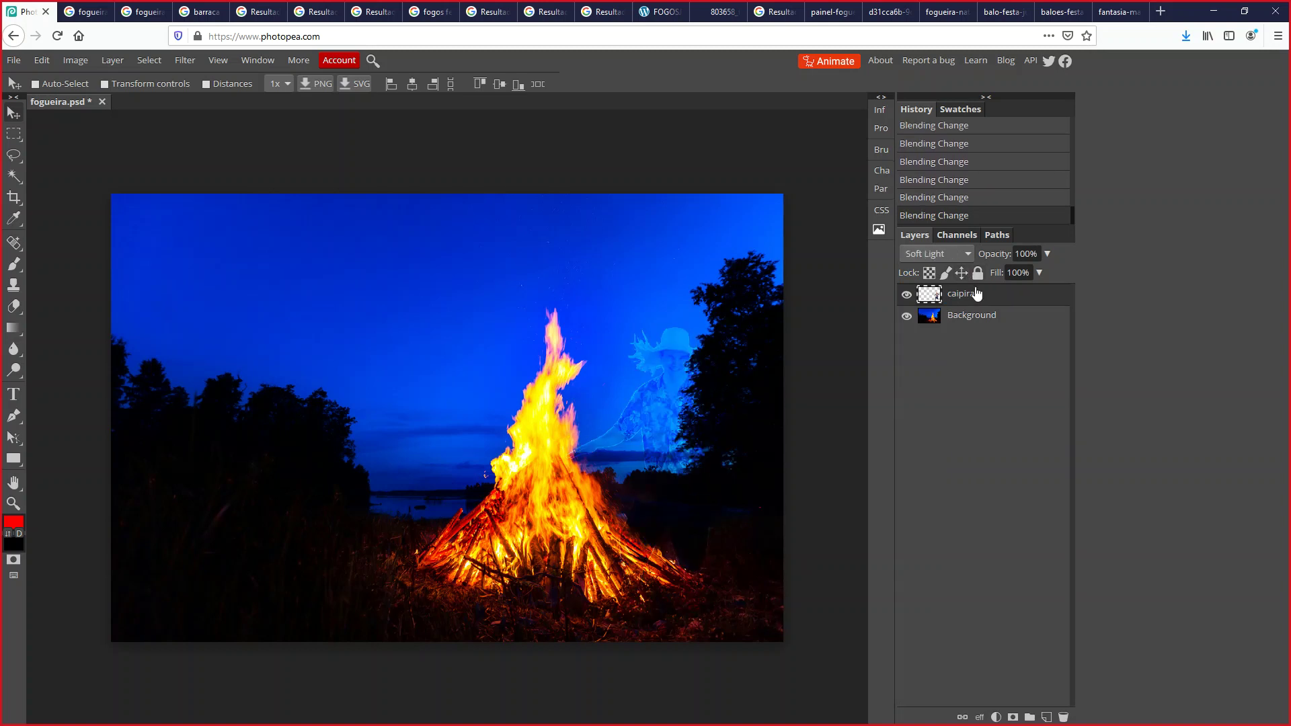
key(shift+plus)
key(shift+plus)
key(shift+plus)
key(shift+plus)
key(shift+plus)
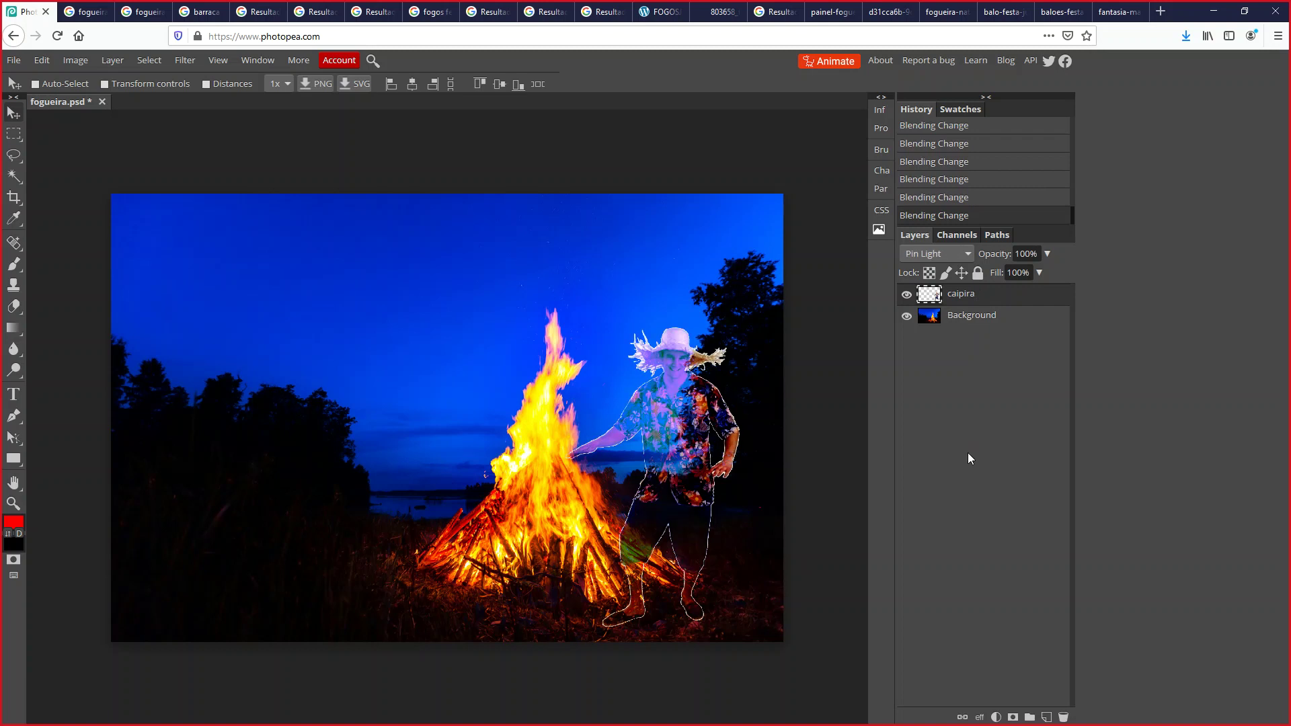
key(shift+plus)
key(shift+plus)
key(shift+plus)
key(shift+plus)
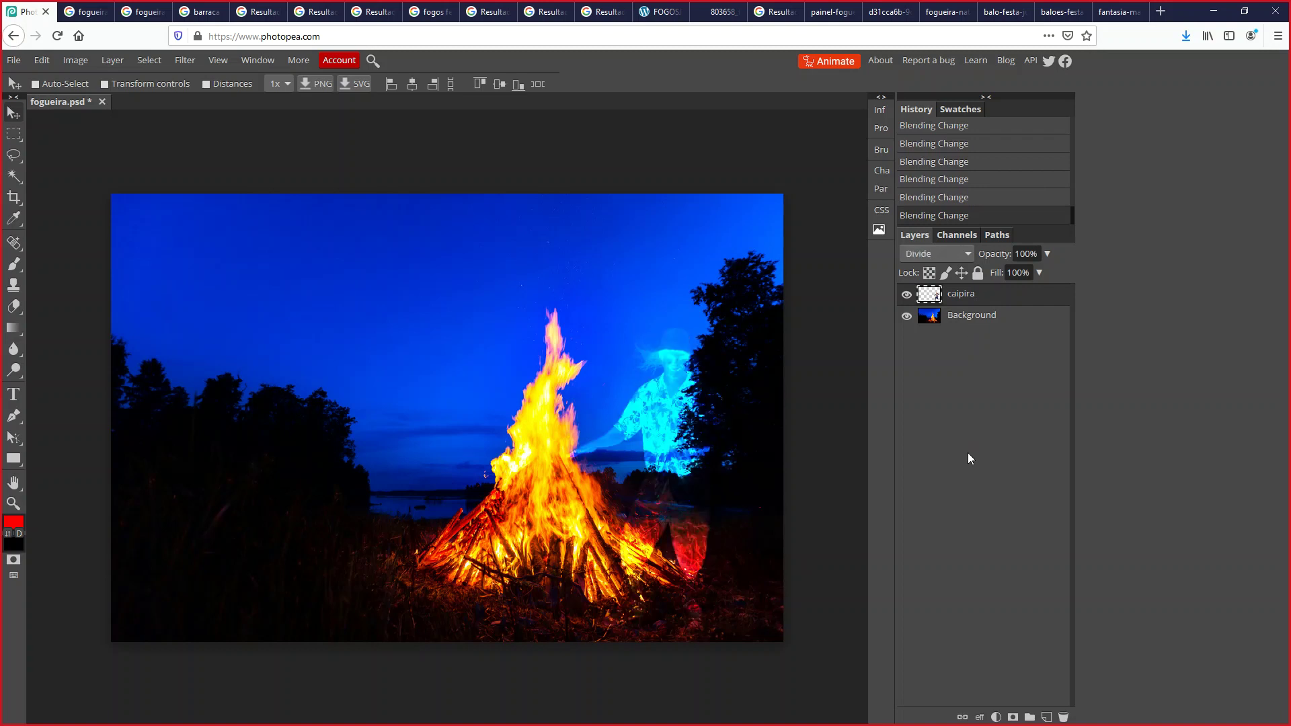
key(shift+plus)
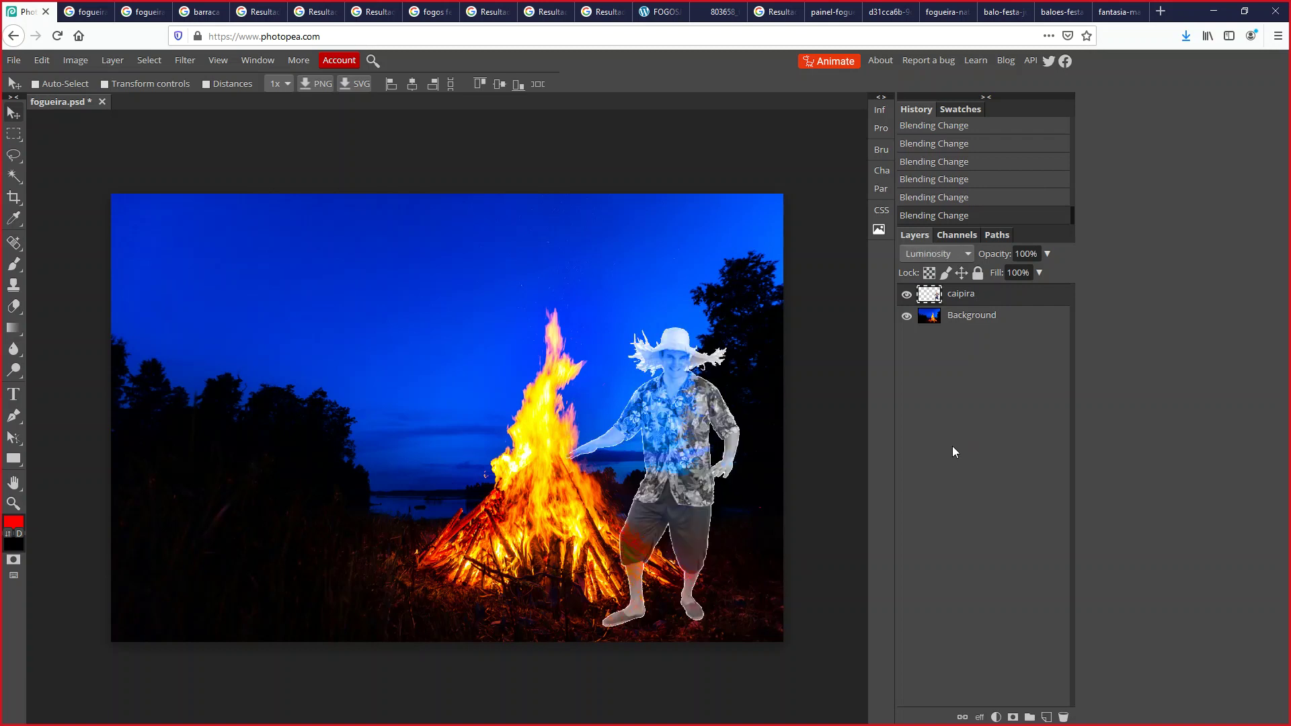
key(shift+plus)
key(shift+plus)
key(shift+plus)
key(shift+plus)
key(shift+plus)
key(shift+plus)
key(shift+plus)
key(shift+plus)
key(shift+plus)
key(shift+plus)
key(shift+plus)
key(shift+plus)
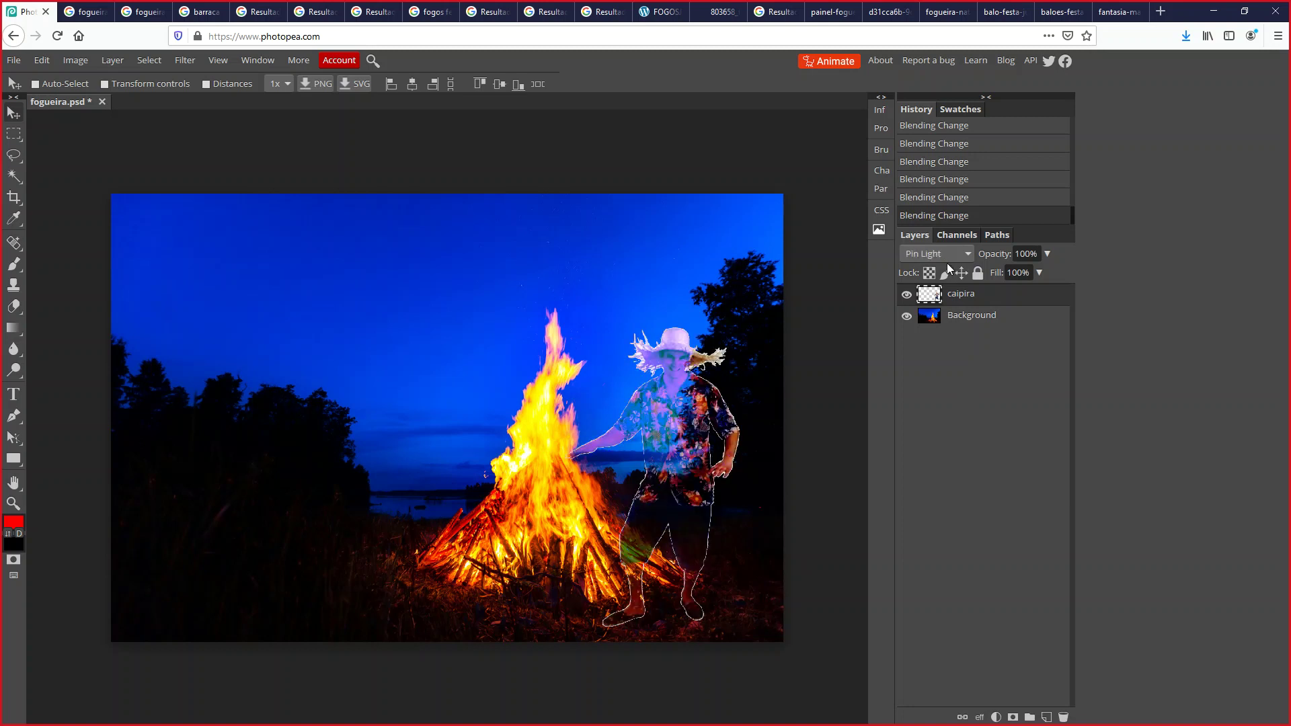
- Return the caipira layer's blend mode to Normal
key(shift+minus)
key(shift+minus)
key(shift+minus)
key(shift+minus)
key(shift+minus)
key(shift+minus)
key(shift+minus)
key(shift+minus)
key(shift+minus)
key(shift+minus)
key(shift+minus)
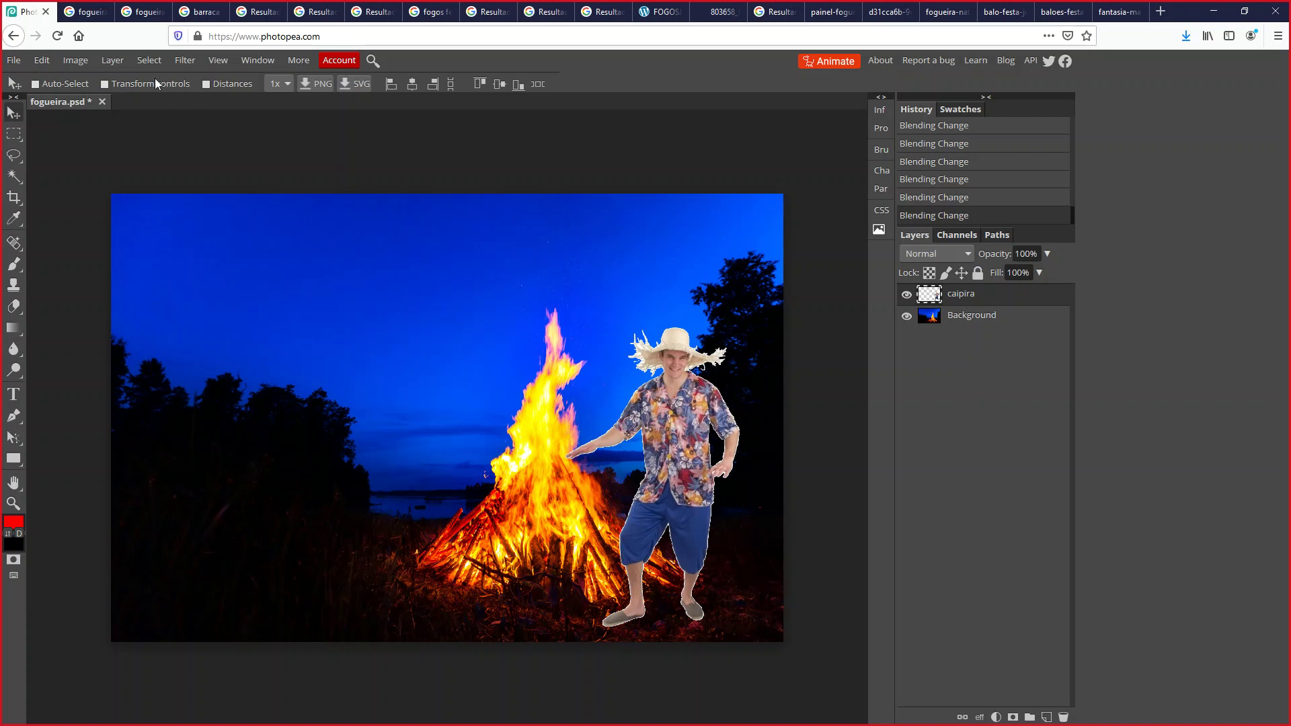
- Darken the man on the caipira layer with Curves, pulling the upper-middle part of the RGB curve down
click(75, 61)
mouse_move(141, 82)
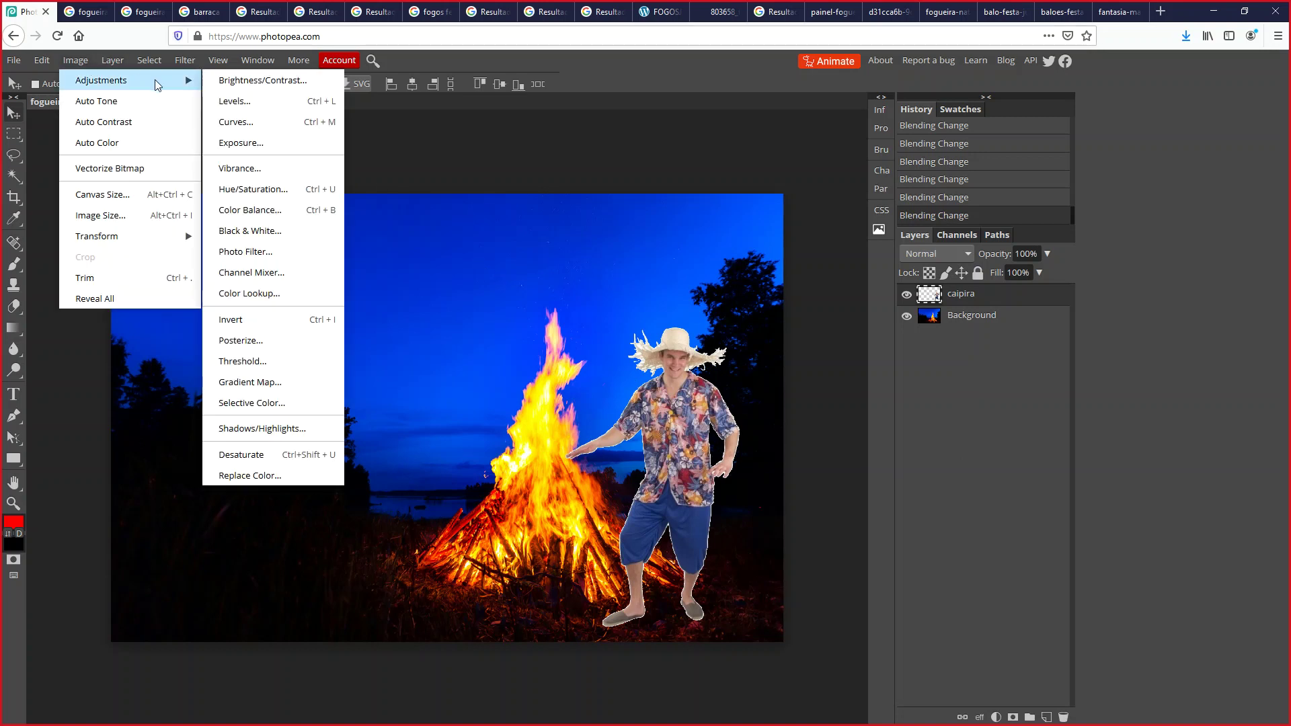
click(236, 122)
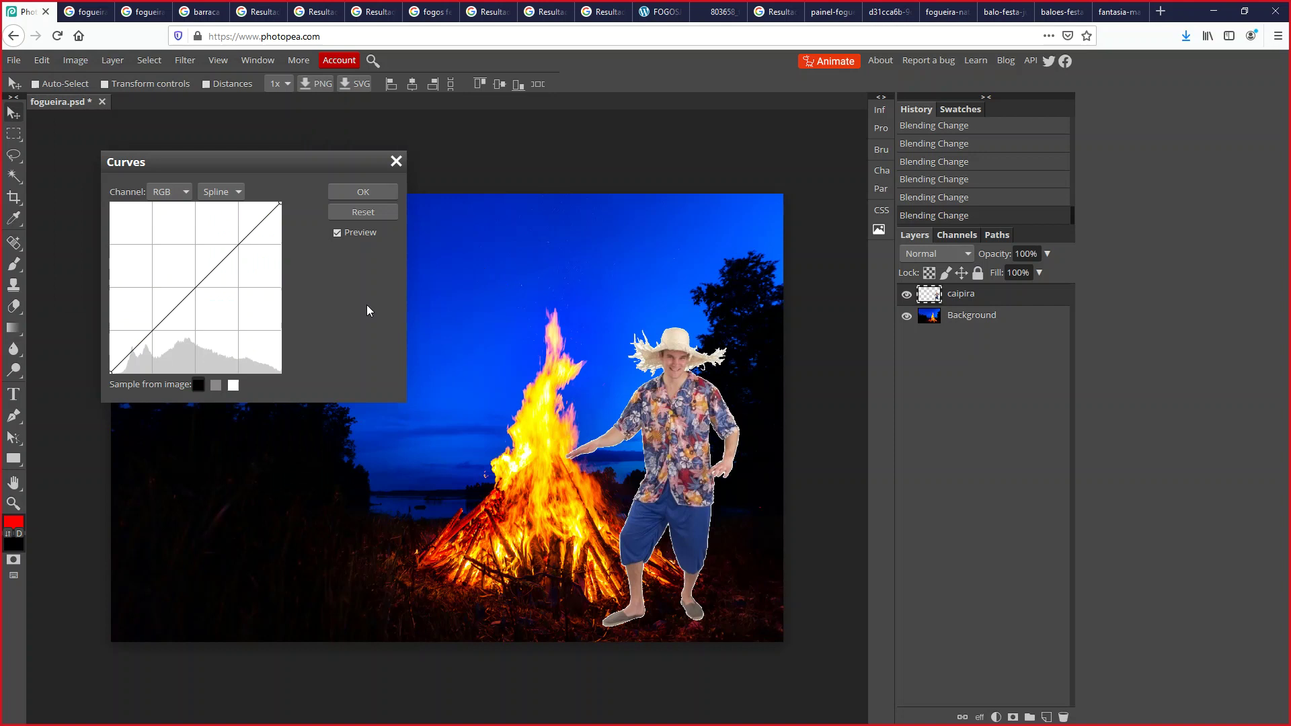
mouse_move(221, 278)
mouse_down()
mouse_move(242, 296)
mouse_move(240, 280)
mouse_up()
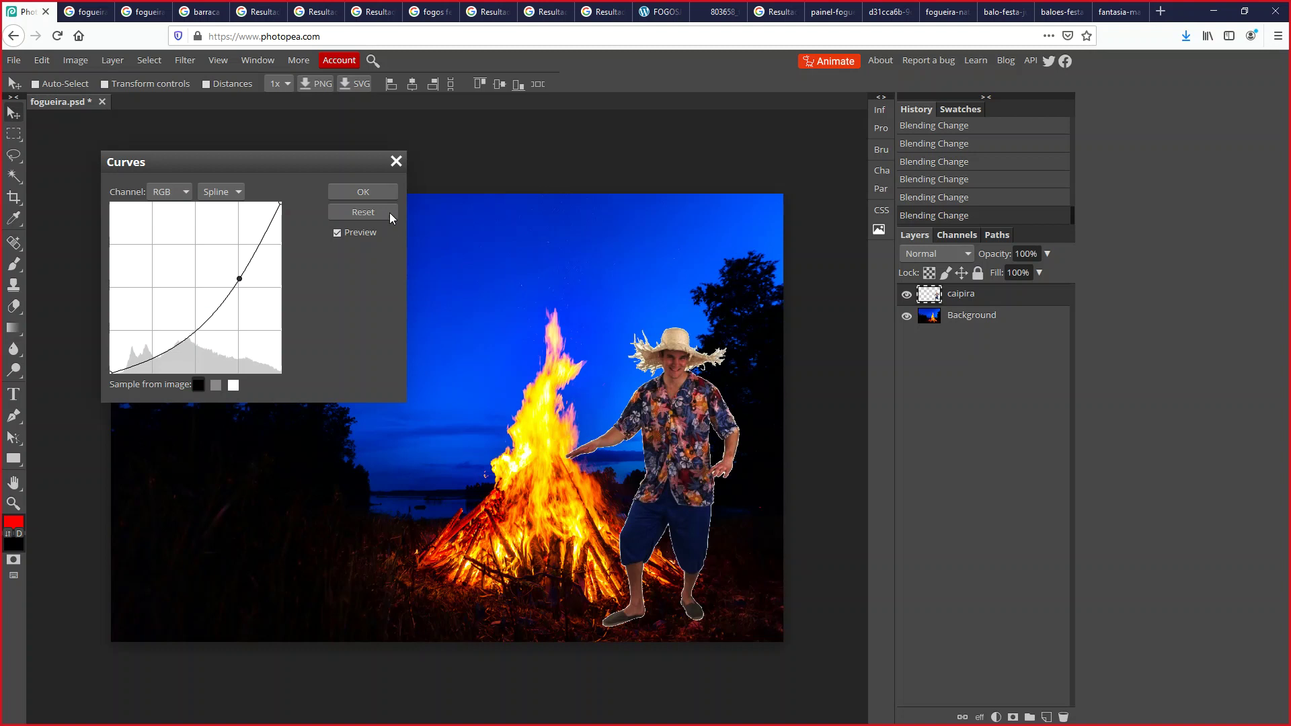
click(378, 194)
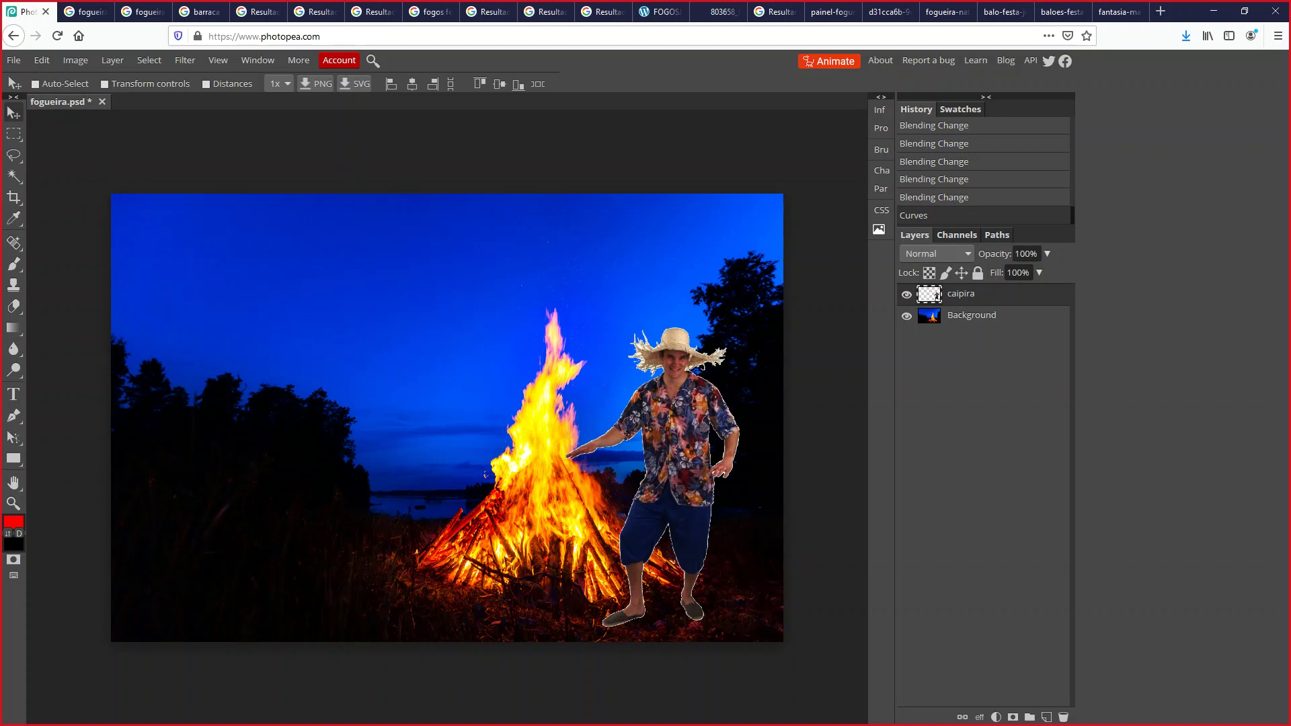
- Place the barraca stall image in the montage's lower-left corner and shift the man slightly right and down beside the bonfire
drag(464, 626, 346, 448)
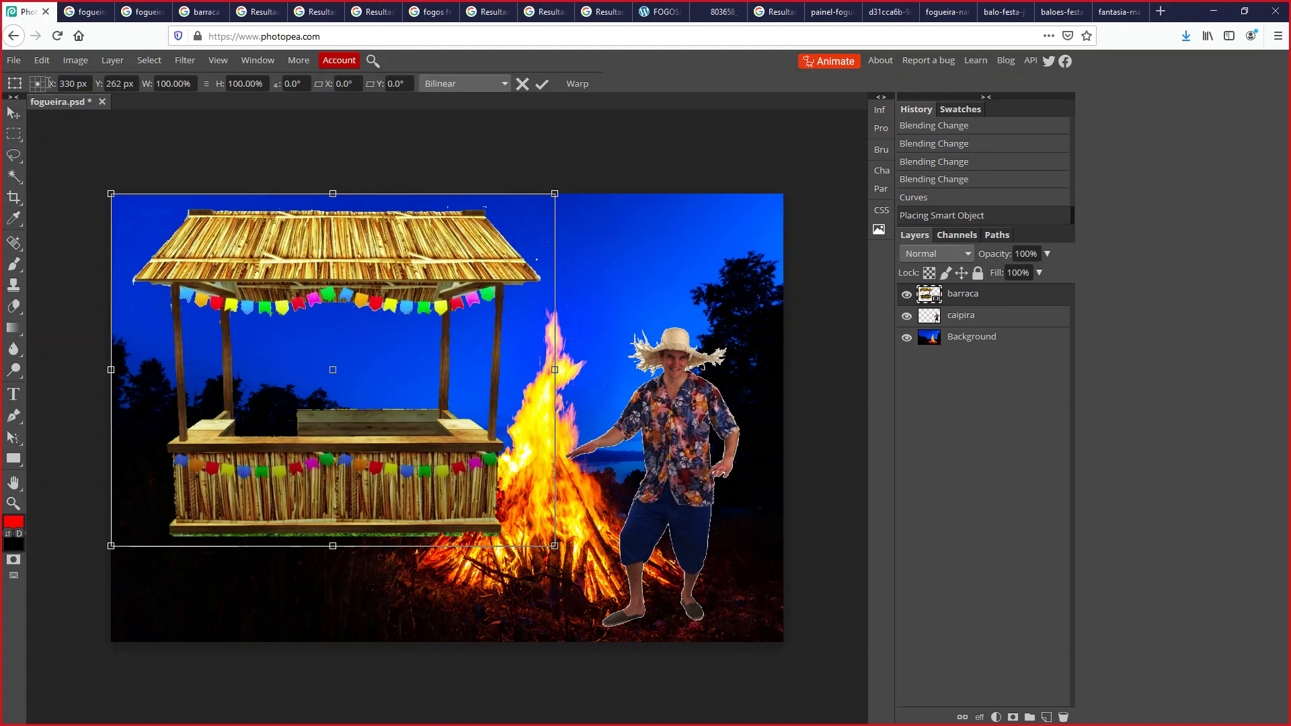
drag(309, 521, 310, 613)
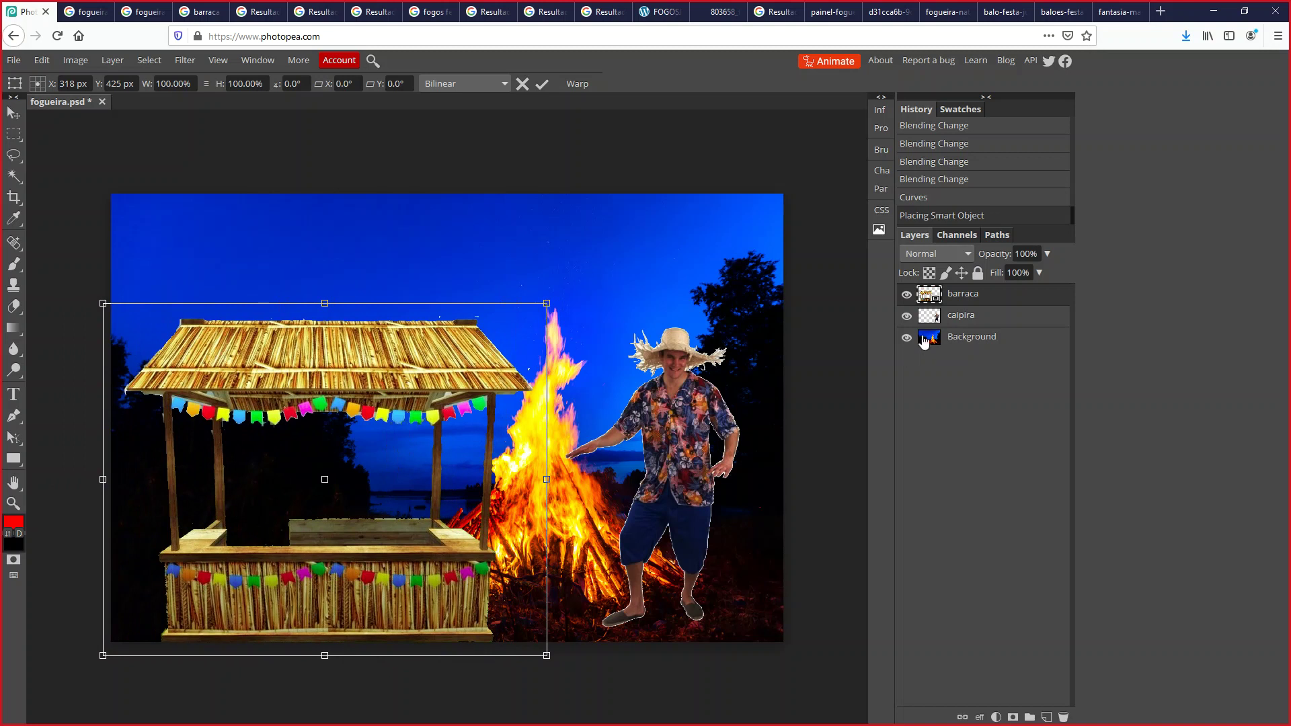
click(940, 326)
mouse_move(678, 492)
mouse_down()
mouse_move(691, 520)
mouse_move(654, 497)
mouse_up()
click(963, 295)
mouse_move(421, 366)
mouse_down()
mouse_move(403, 363)
mouse_move(434, 341)
mouse_move(429, 352)
mouse_up()
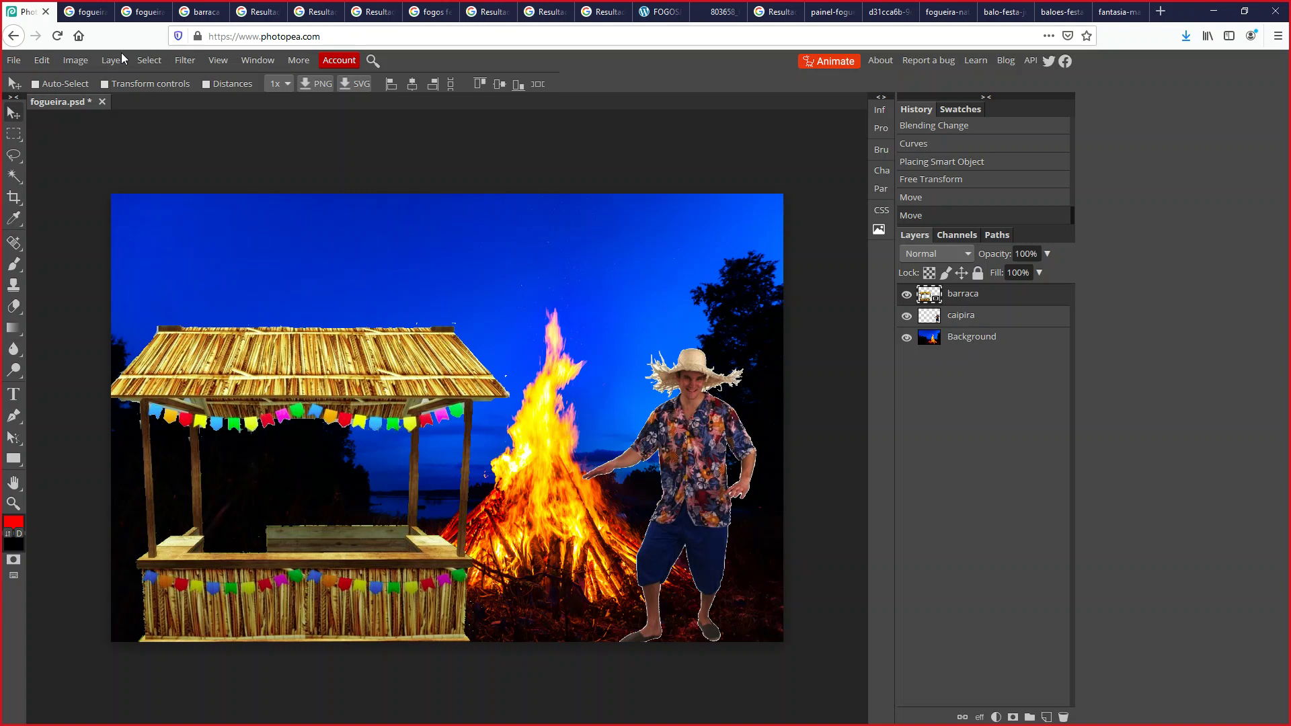
click(82, 62)
mouse_move(116, 87)
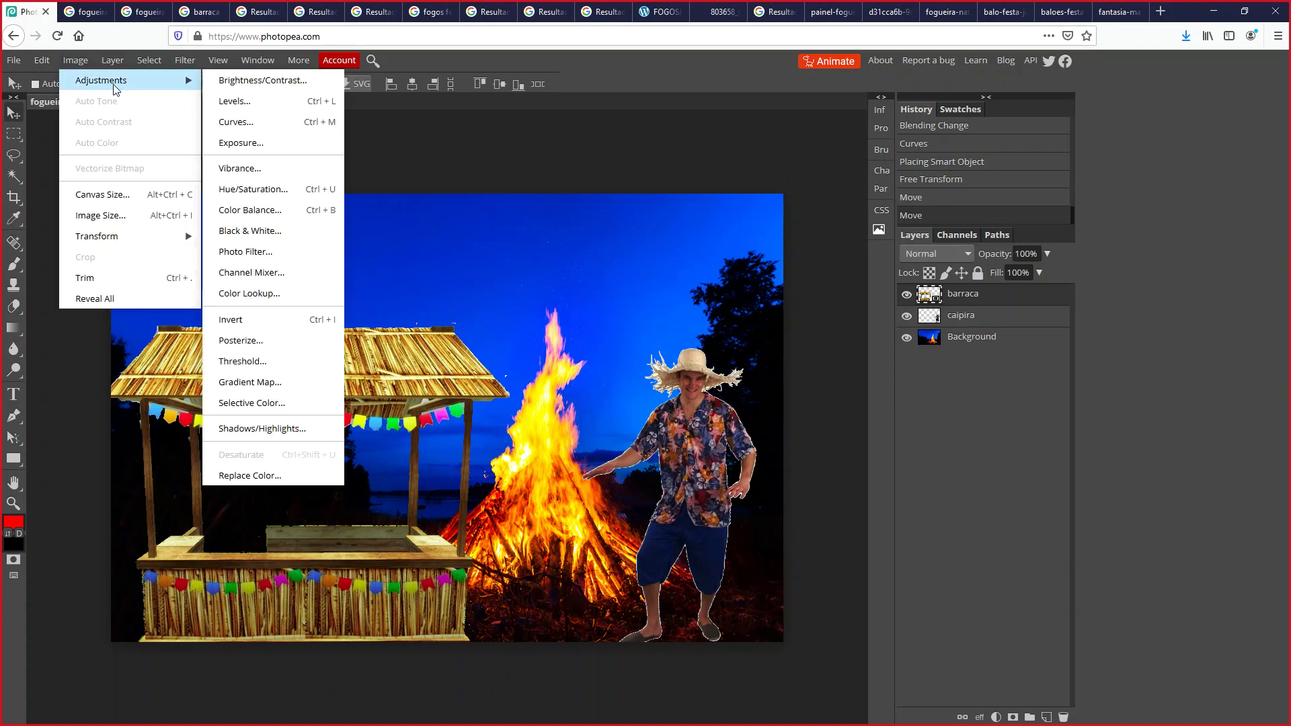
click(236, 123)
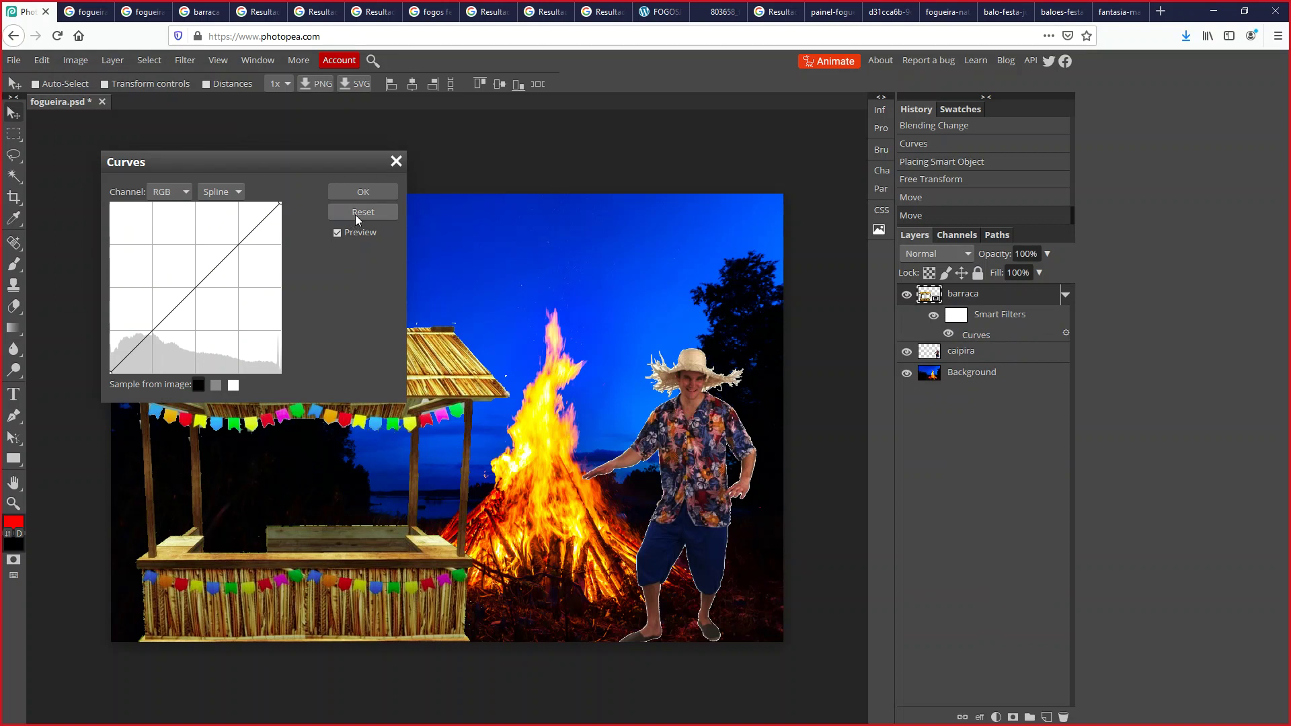
click(397, 162)
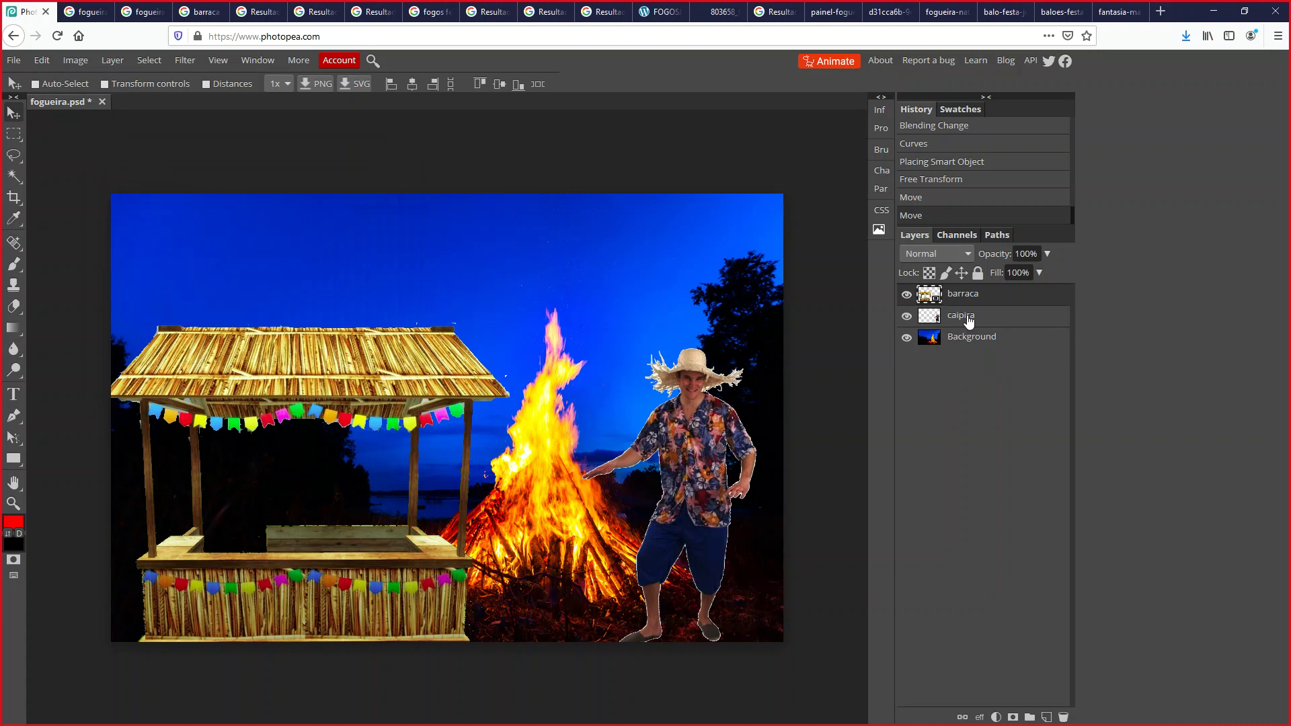
- Rasterize the barraca layer and darken the stall with Curves by pulling the middle of the RGB curve down
right_click(952, 294)
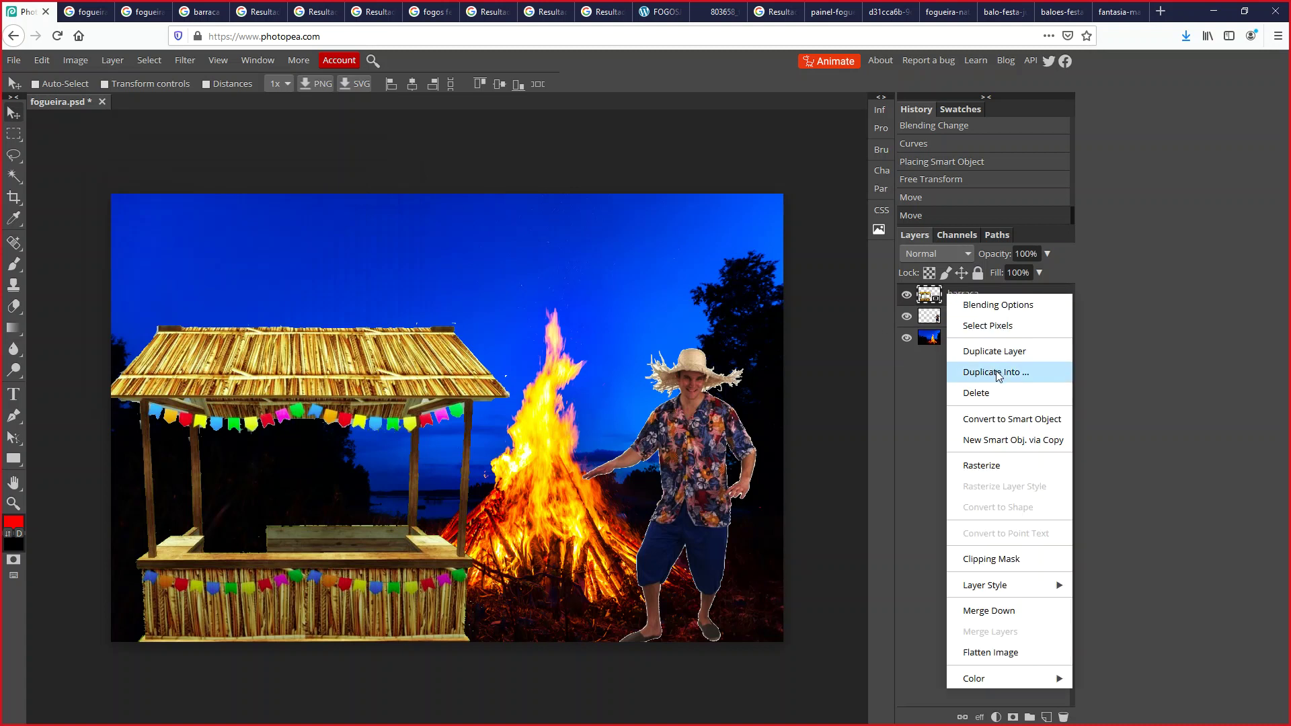
click(978, 465)
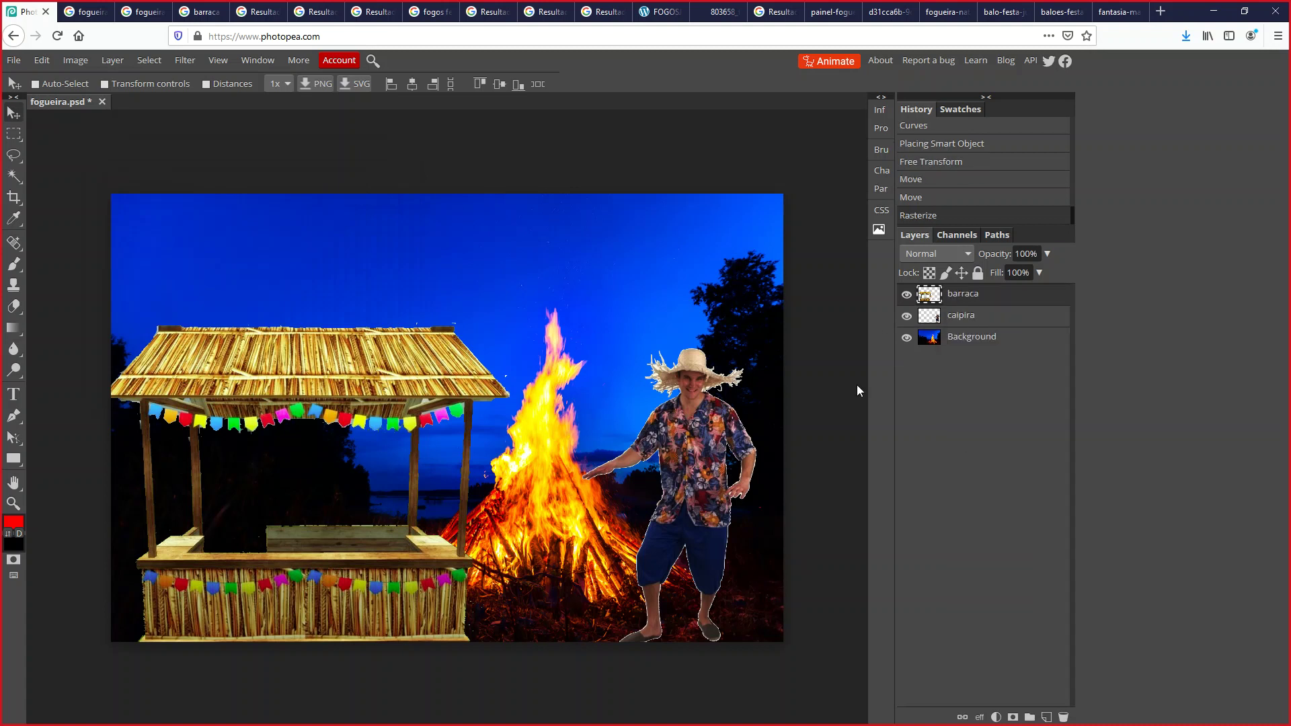
click(77, 61)
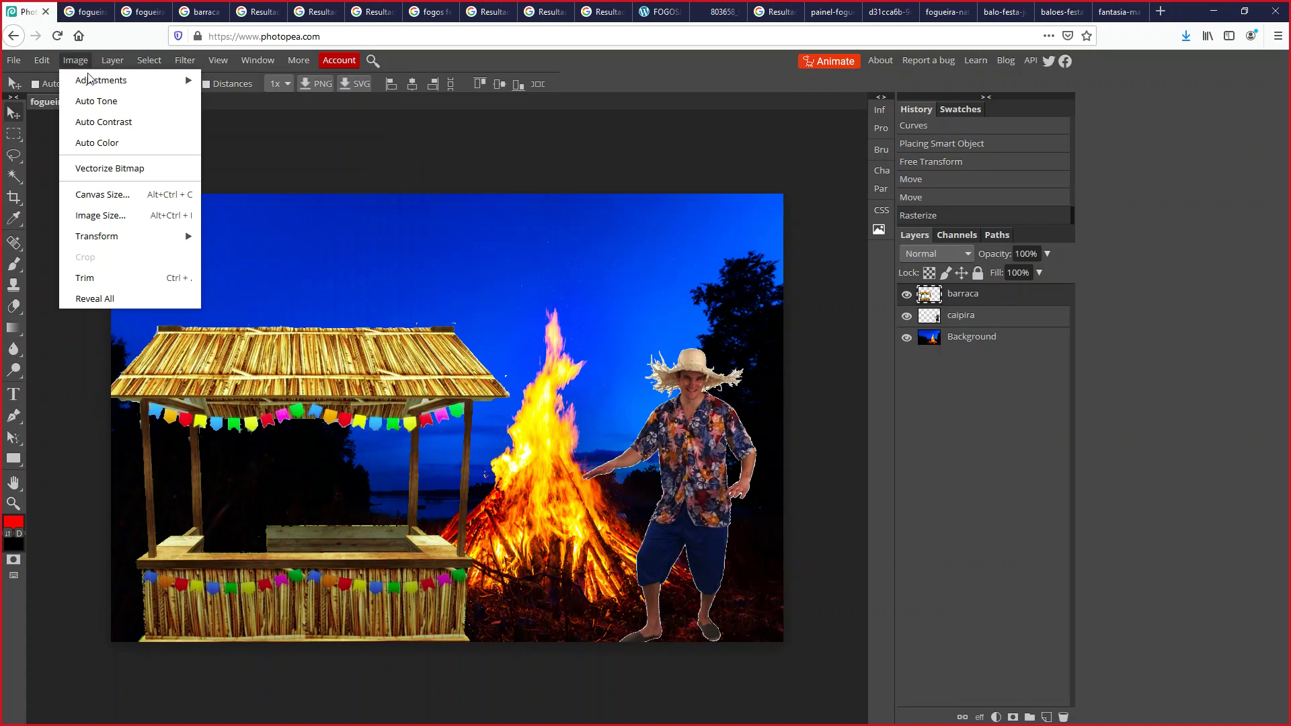
mouse_move(155, 86)
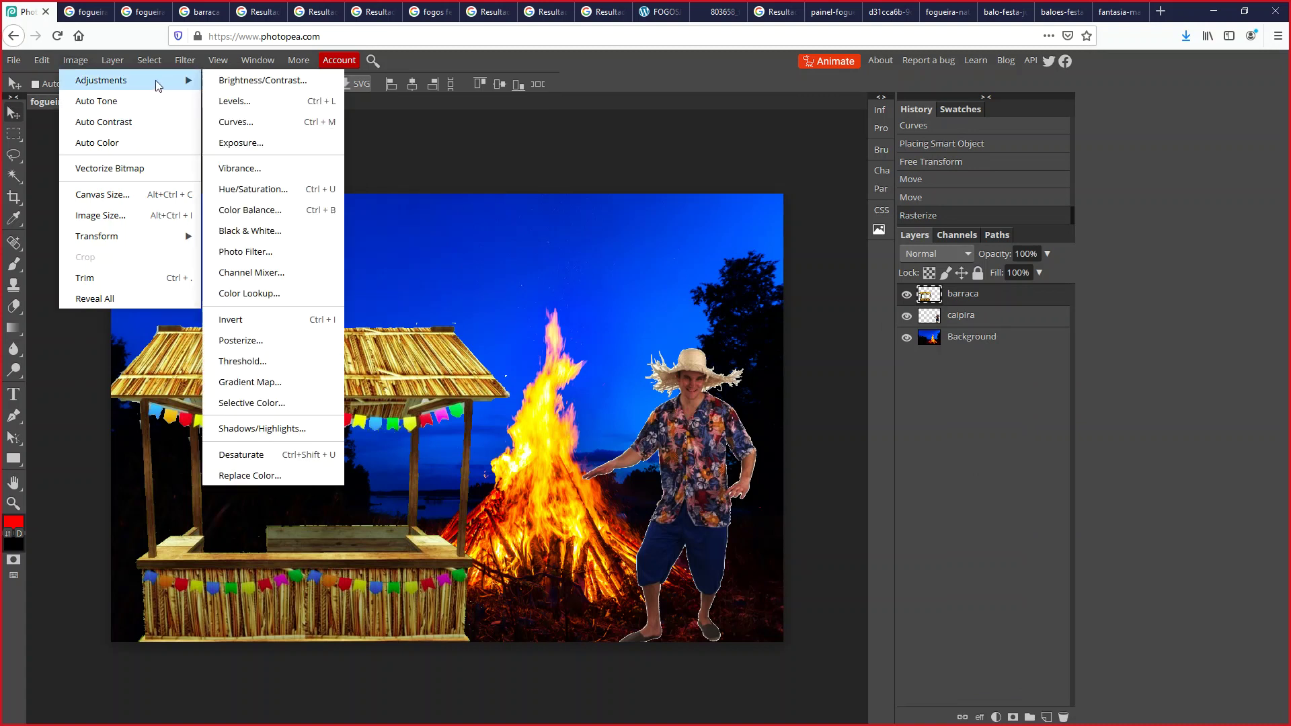
click(260, 125)
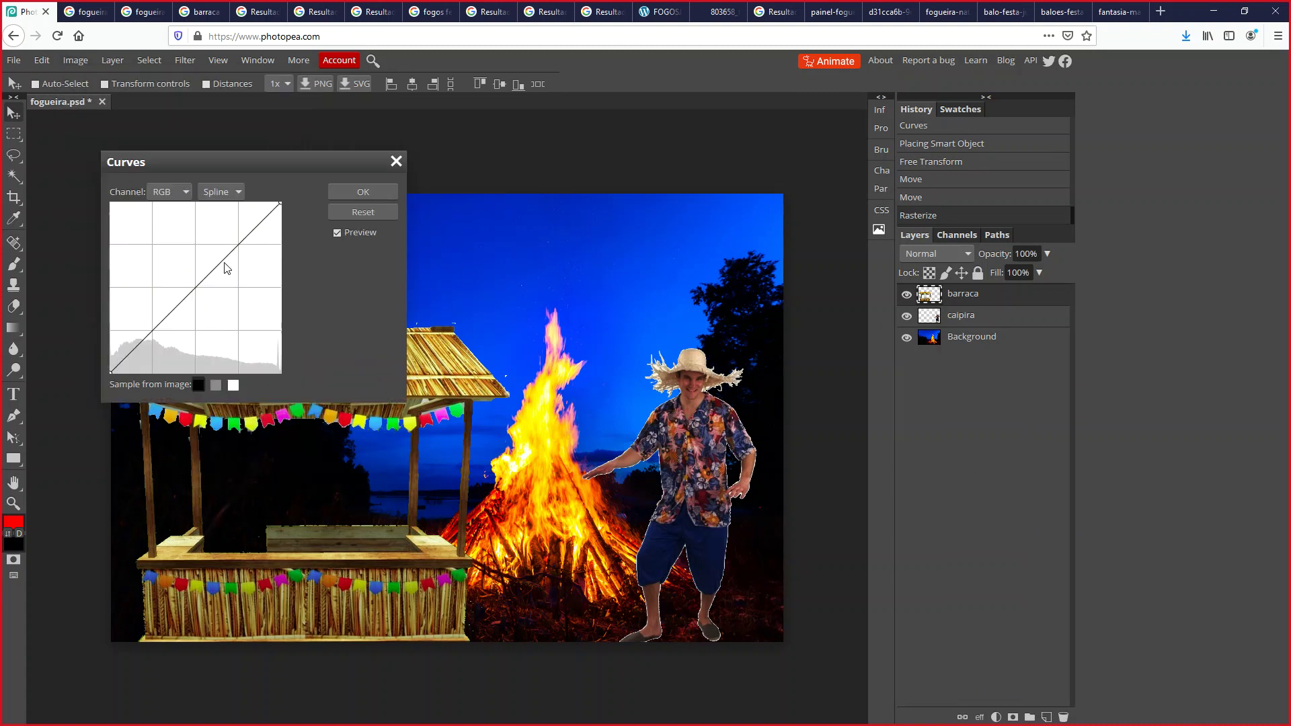
drag(297, 173, 676, 107)
mouse_move(587, 214)
mouse_down()
mouse_move(610, 237)
mouse_move(602, 230)
mouse_up()
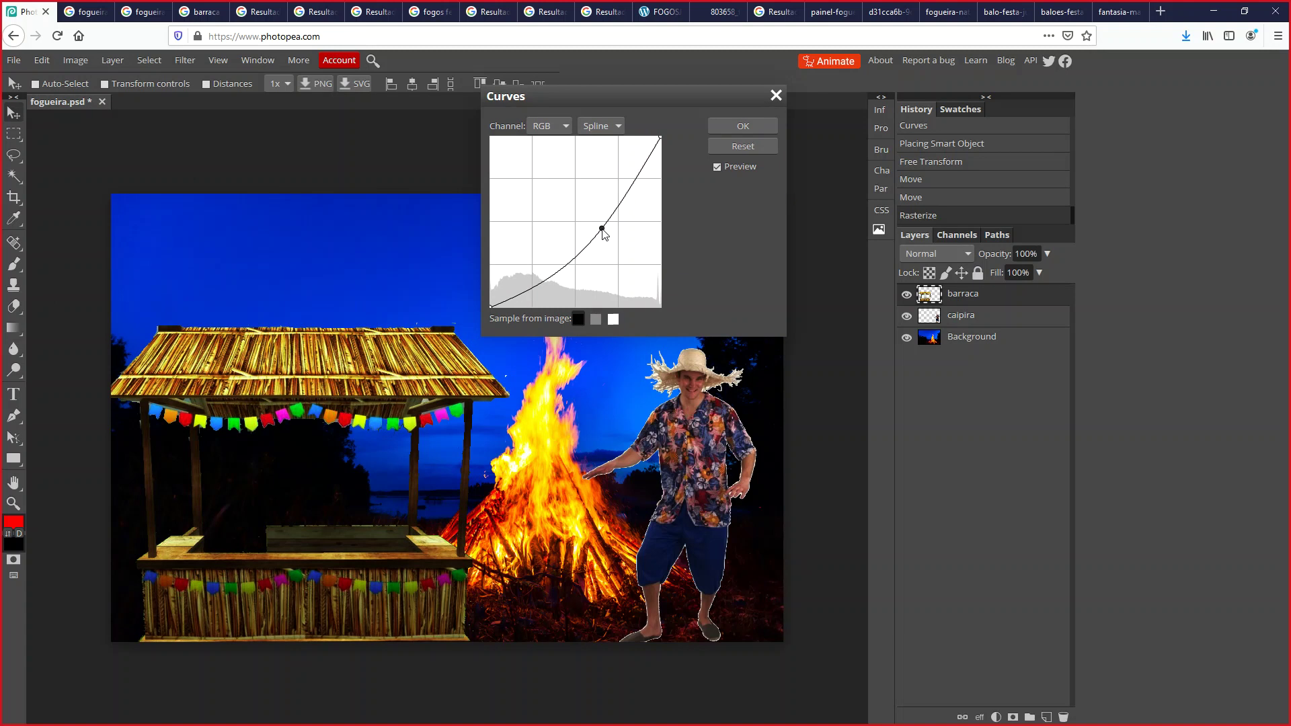
click(741, 129)
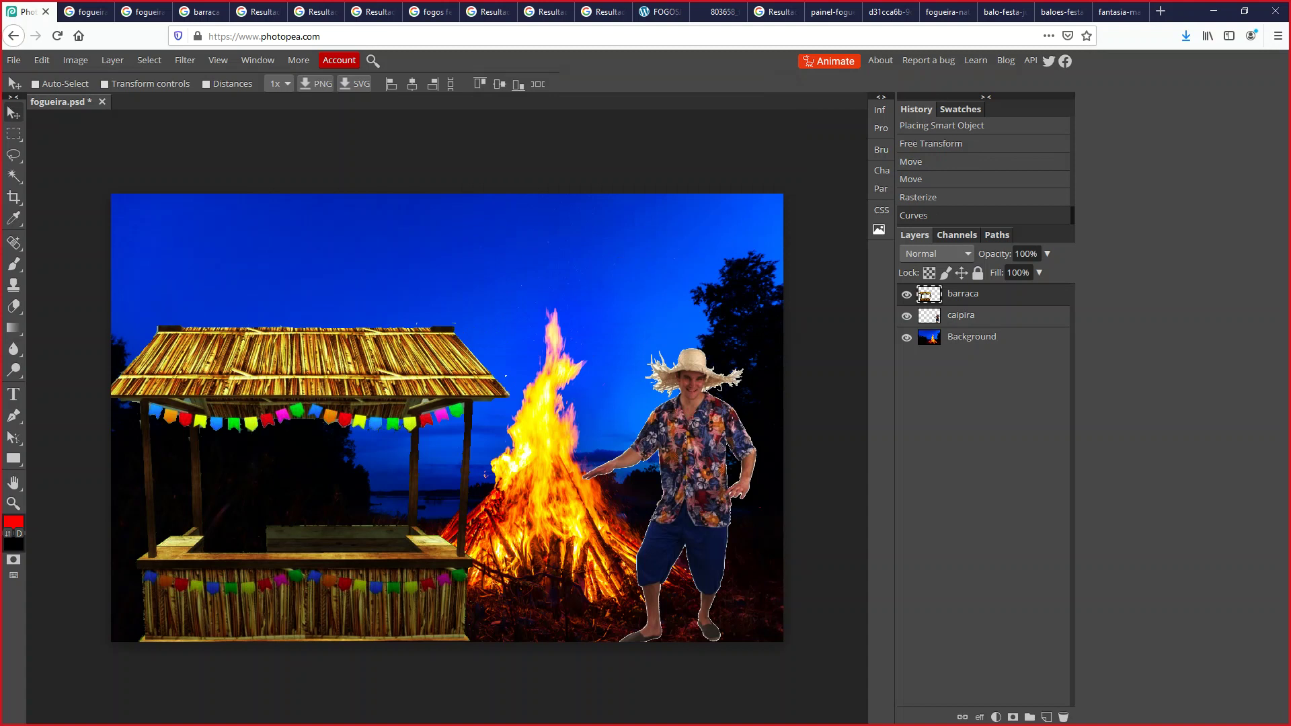
- Place the fogos fireworks image directly above the Background layer and move it up into the sky
drag(639, 474, 547, 329)
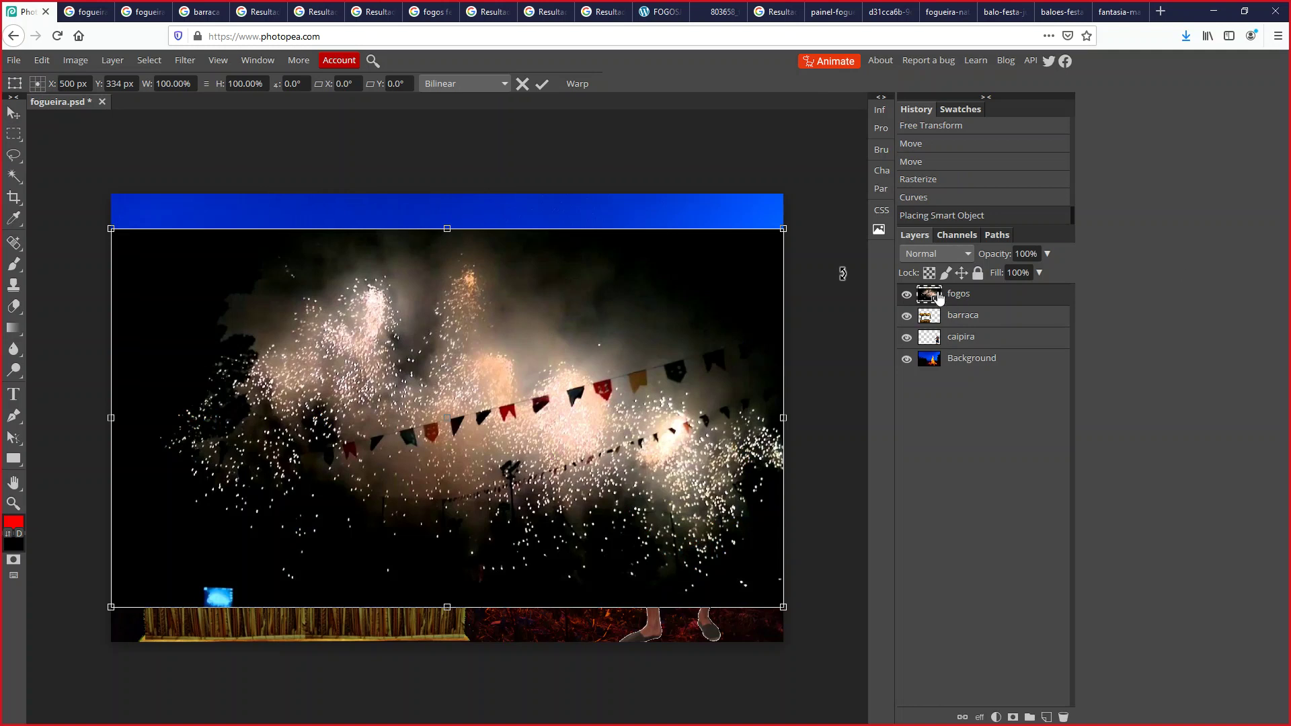
drag(932, 301, 937, 360)
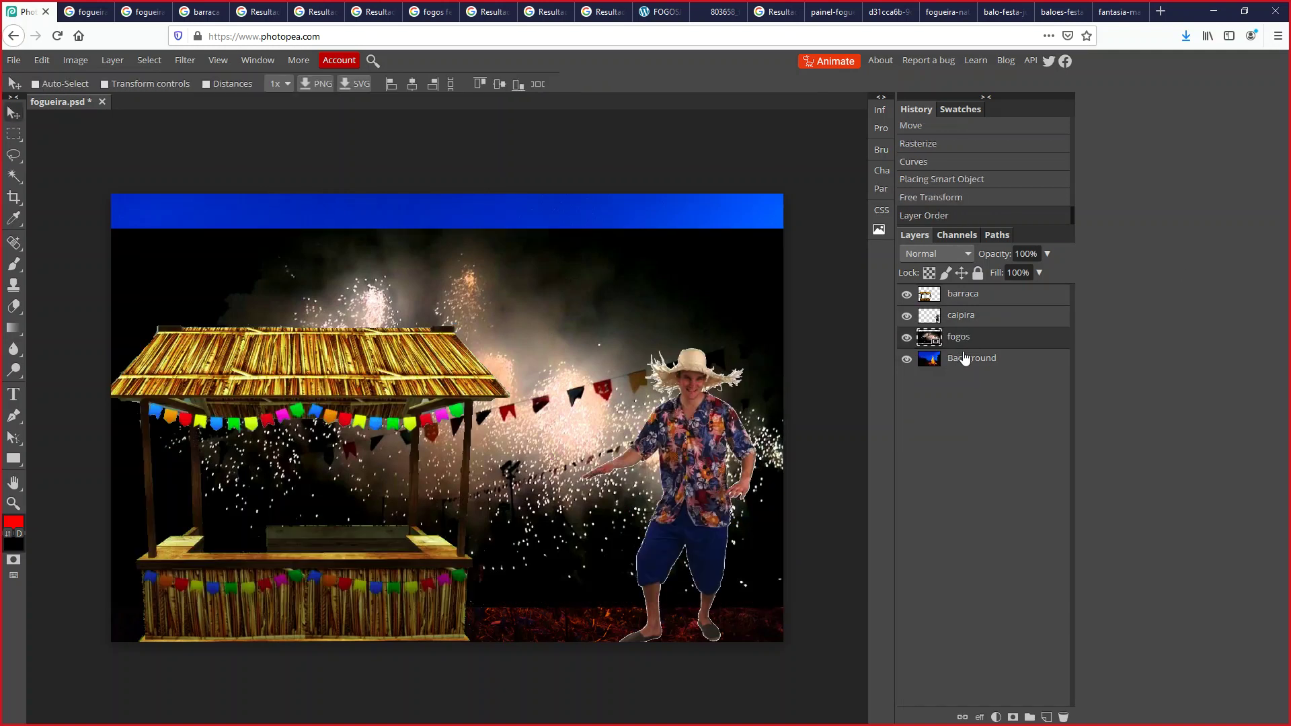
drag(570, 308, 527, 169)
drag(255, 292, 287, 255)
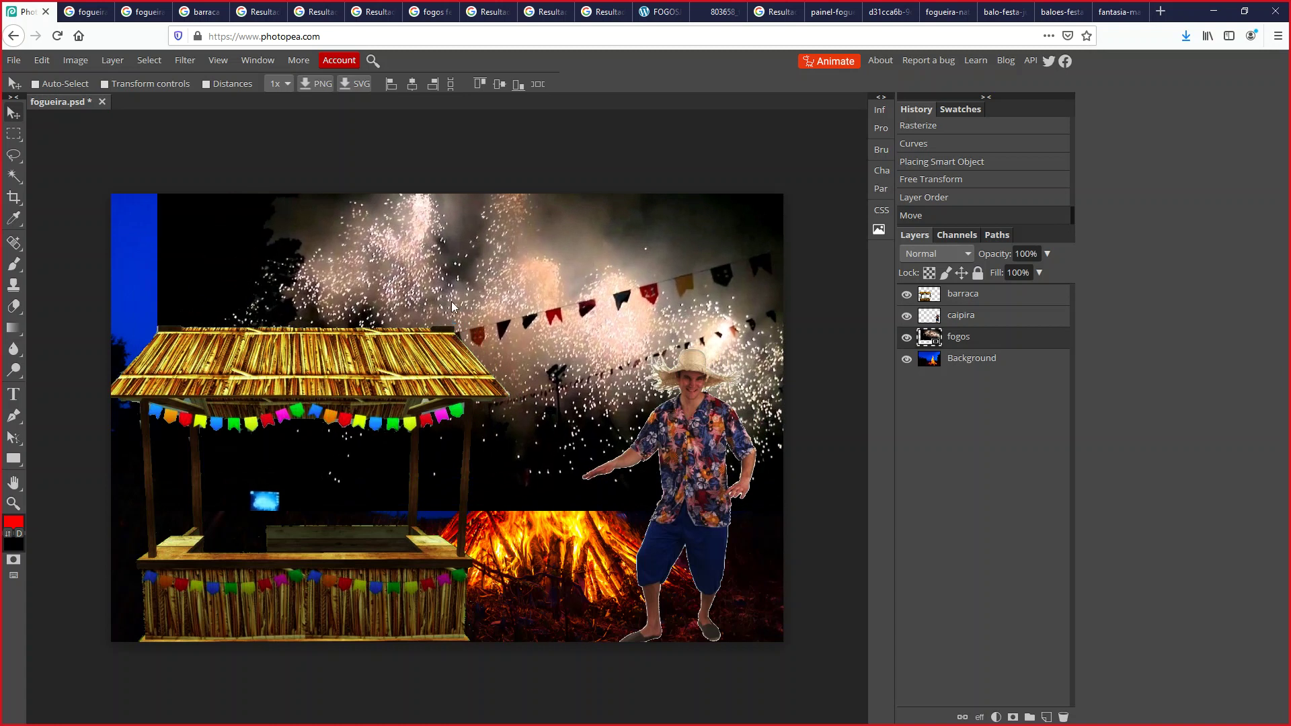
- Reposition the fireworks across the upper part of the scene with transform controls enabled, keeping the fogos layer directly above Background
drag(953, 338, 932, 292)
drag(414, 308, 366, 381)
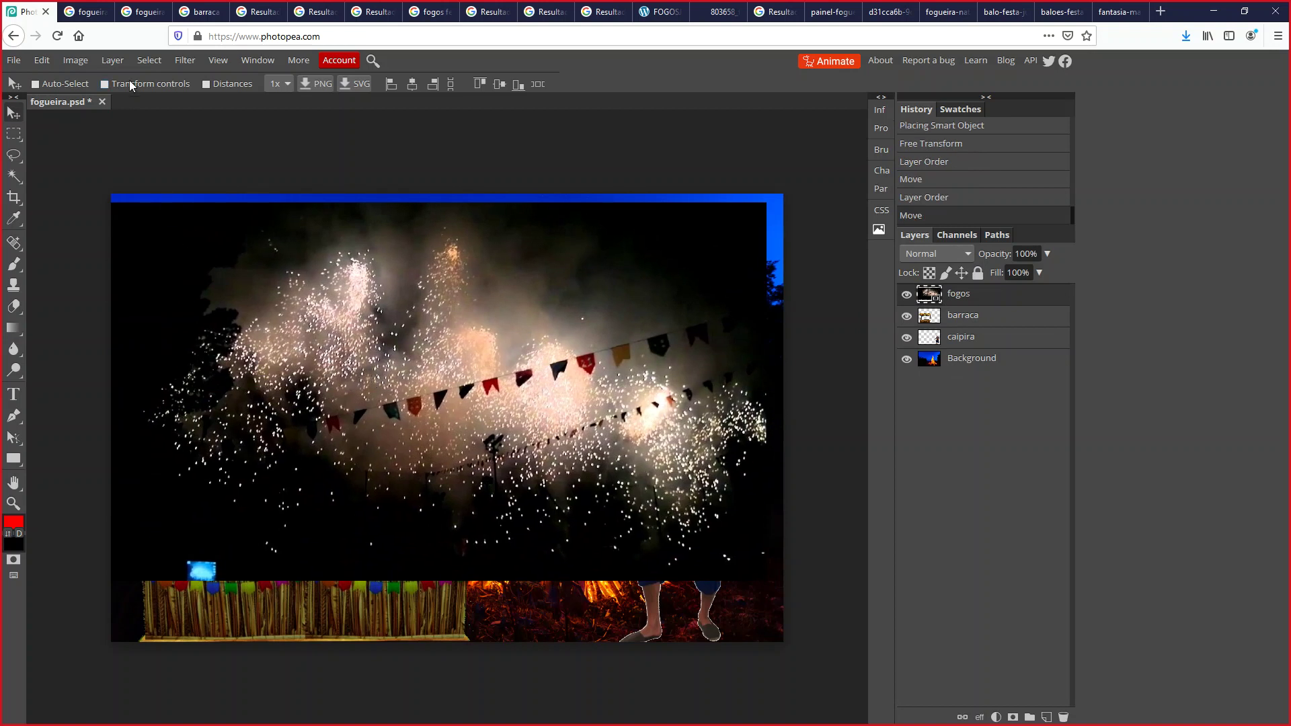
click(105, 84)
drag(438, 323, 460, 196)
drag(970, 299, 977, 353)
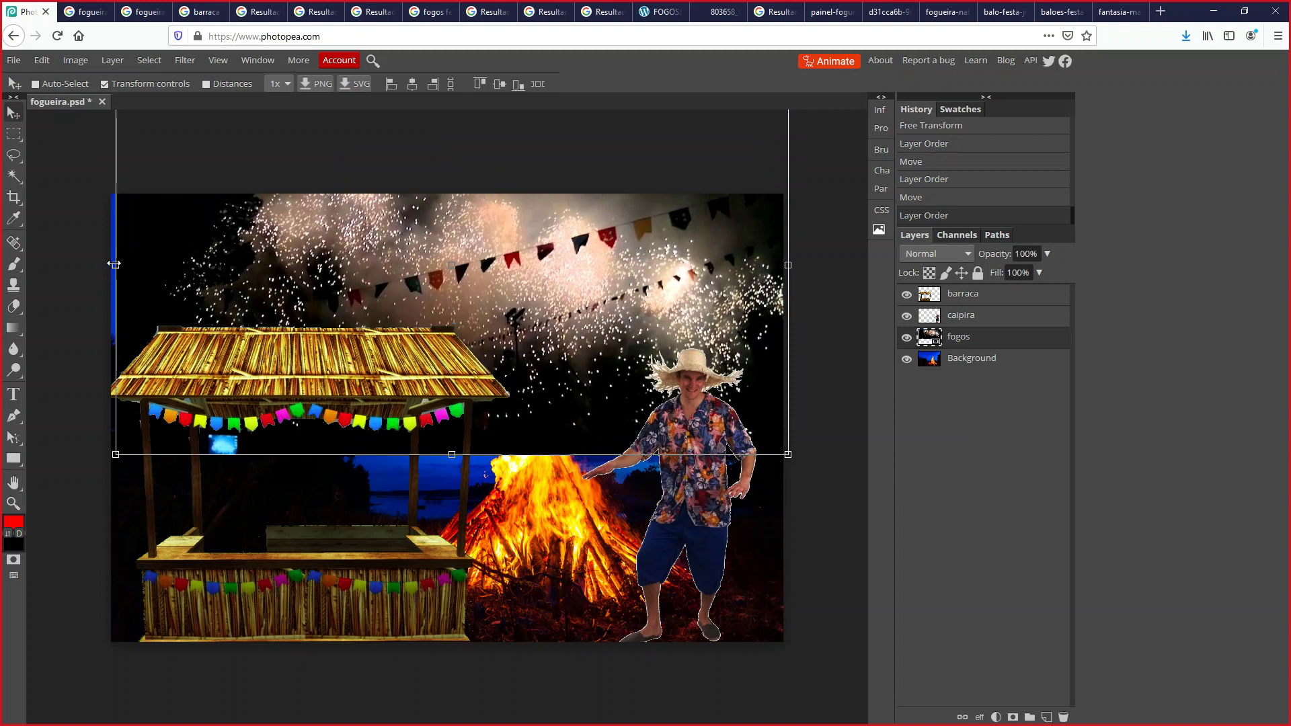
- Enlarge the fogos fireworks image past the canvas's left edge to cover the exposed blue strip
drag(116, 265, 76, 265)
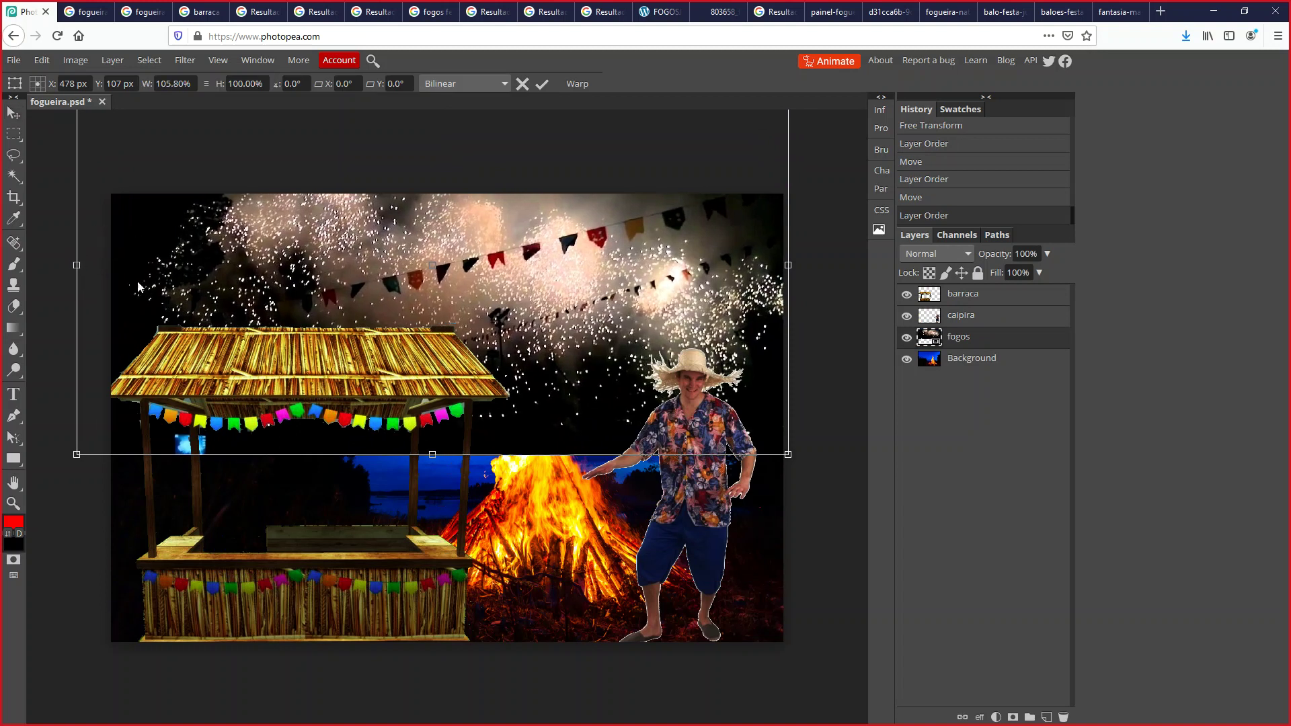
key(Return)
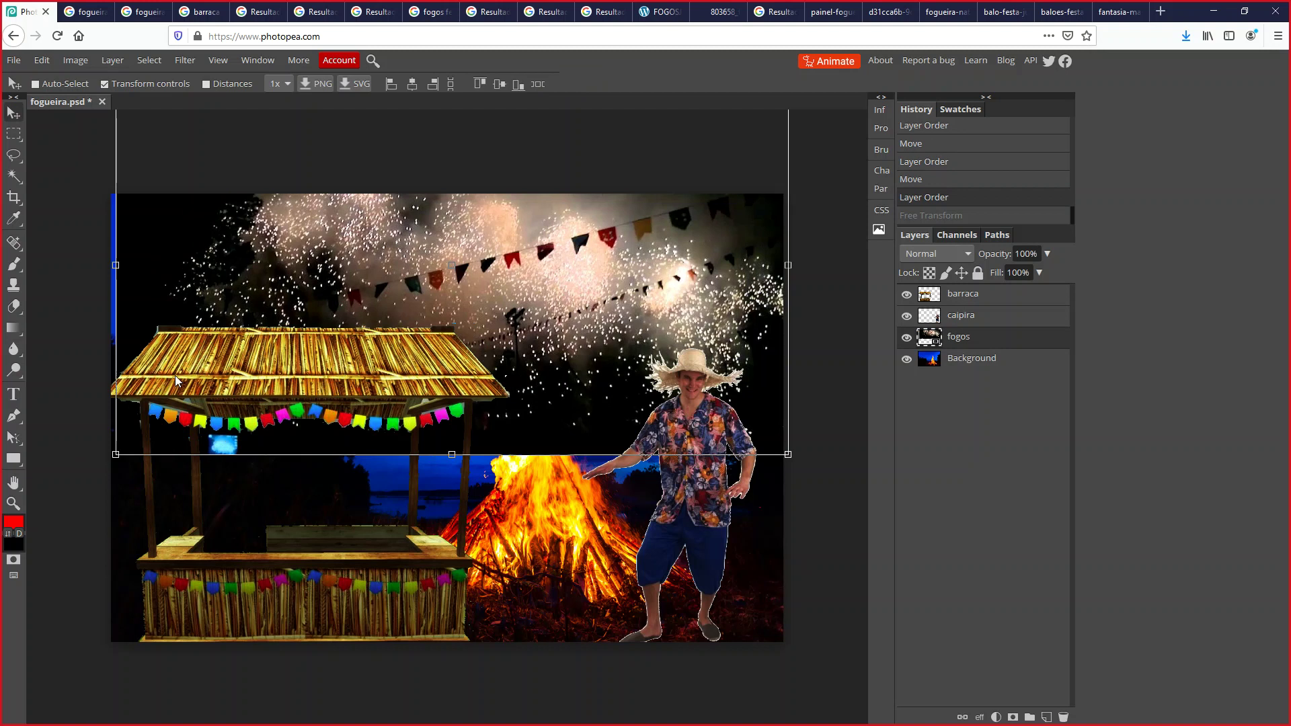
drag(115, 454, 55, 476)
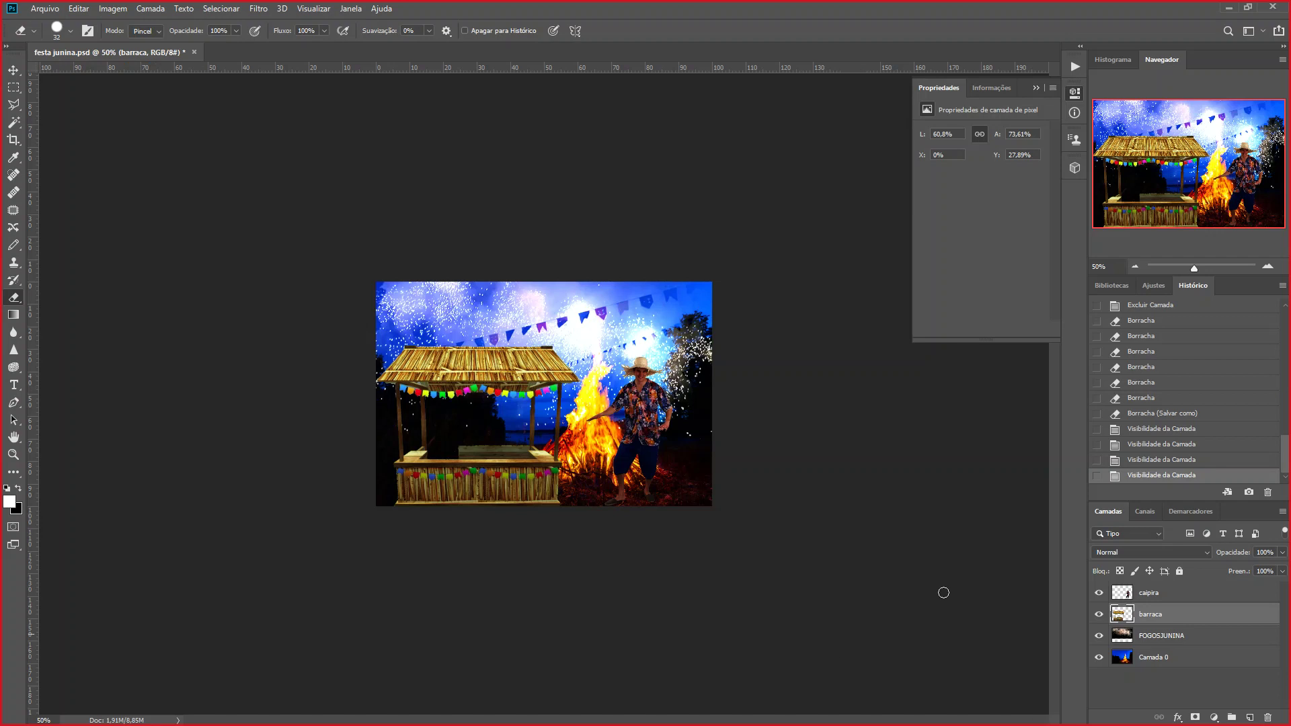
- Switch to festa junina.psd in Photoshop and check which blend mode the FOGOSJUNINA layer uses
click(1174, 639)
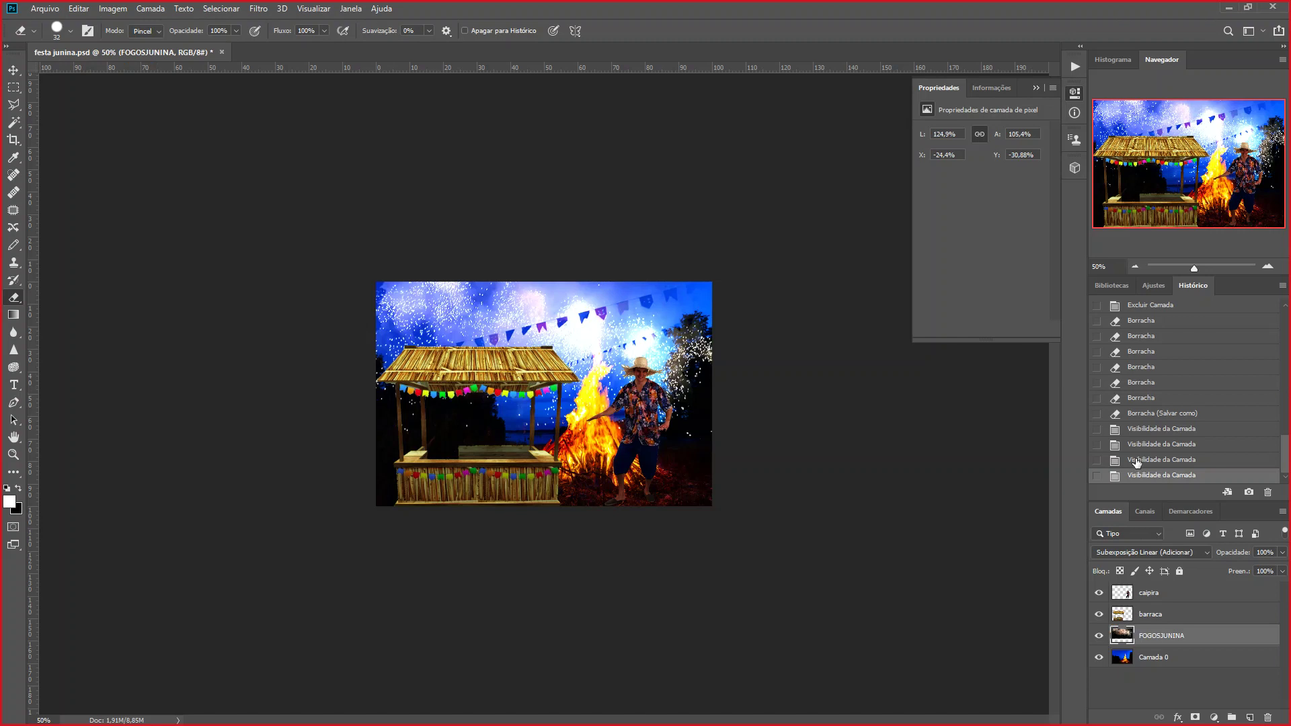
click(1208, 554)
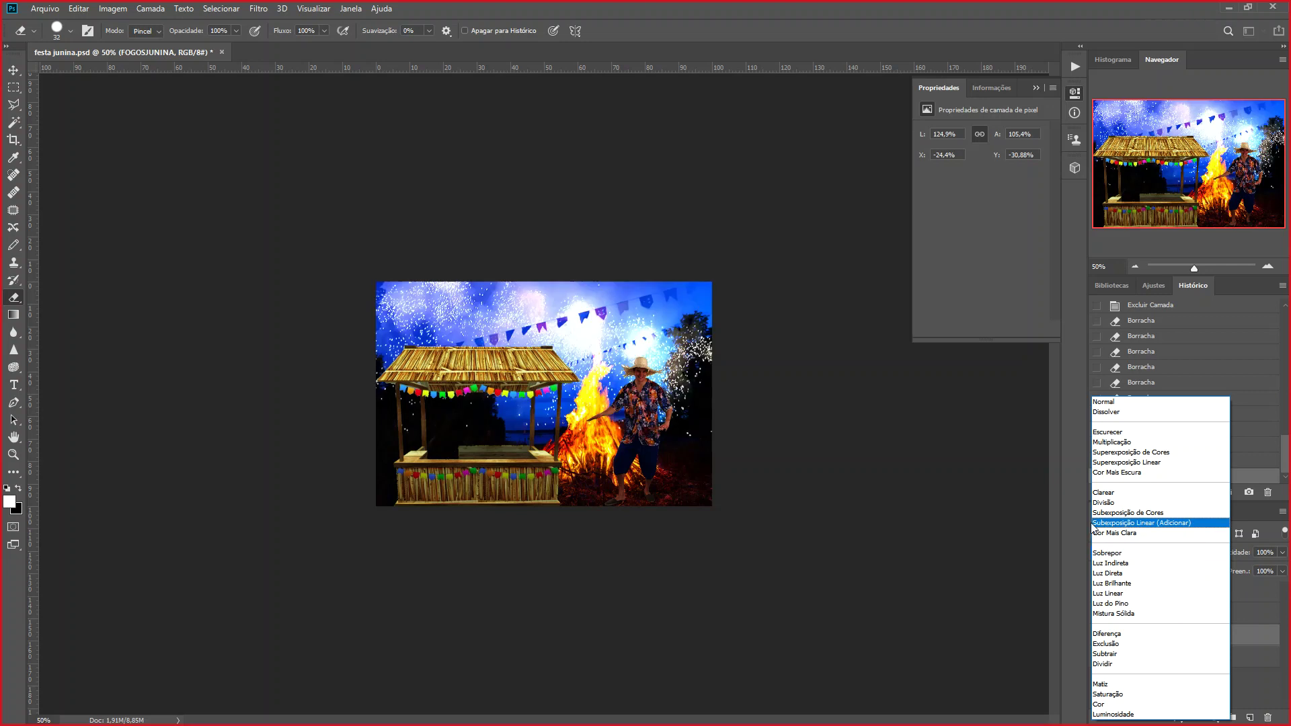
click(1121, 525)
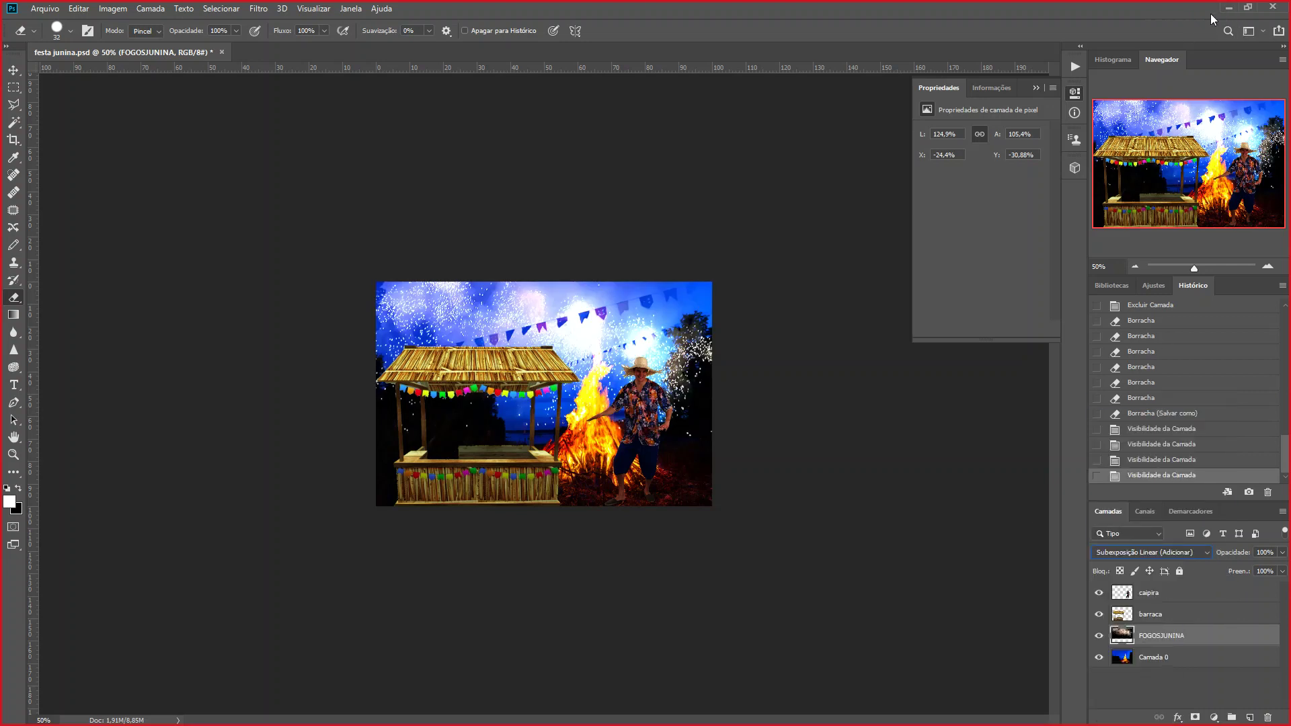
- Return to fogueira.psd in Photopea and commit the pending free transform on the fogos layer
click(1230, 10)
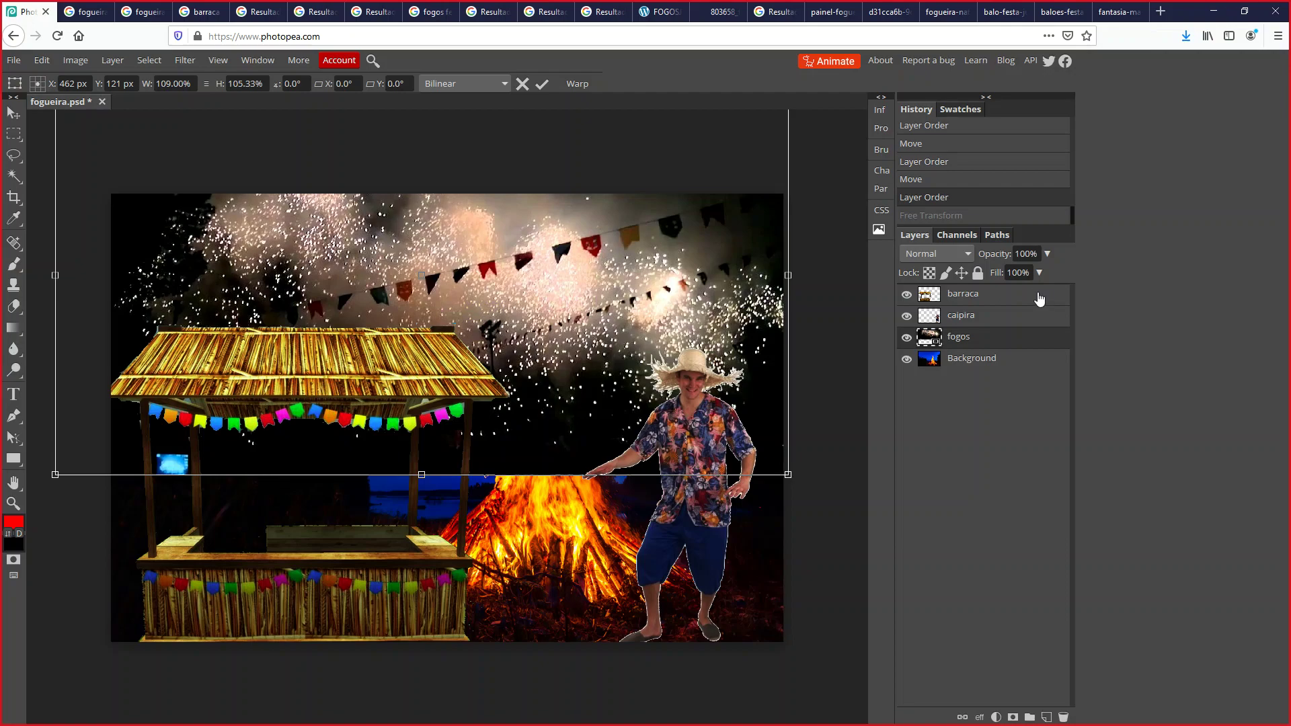
right_click(983, 342)
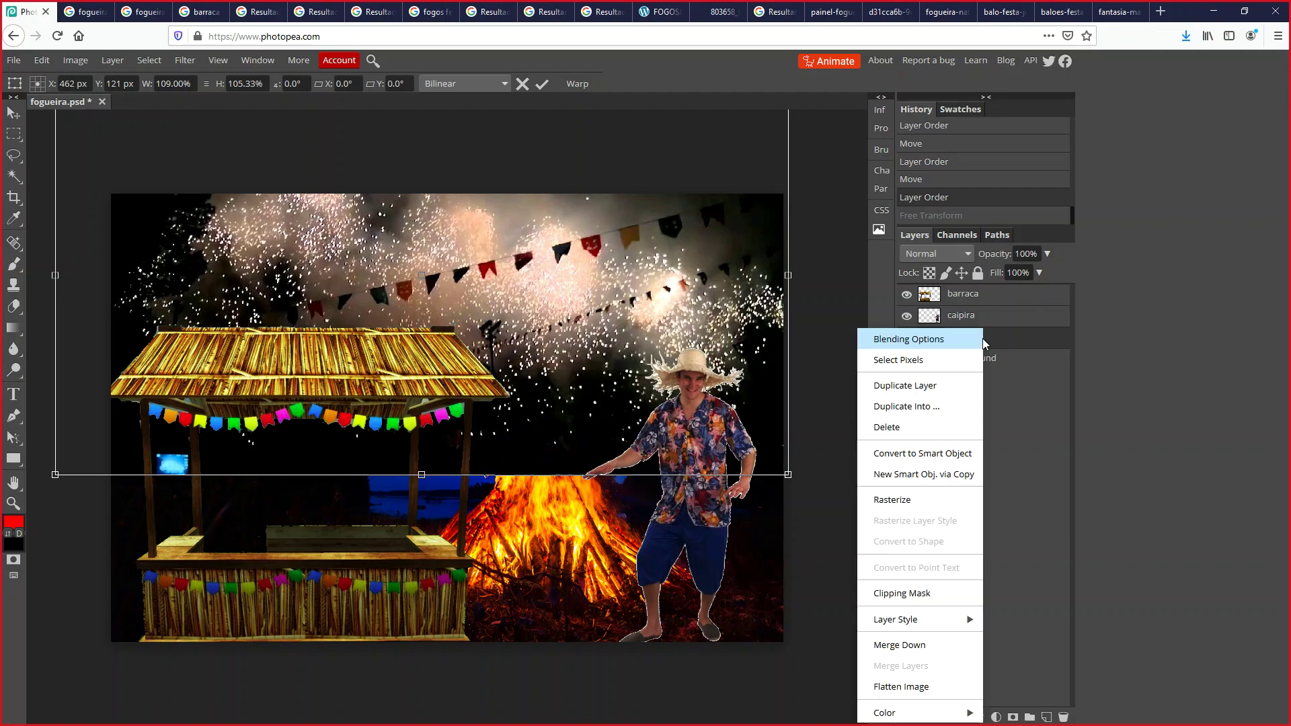
click(927, 343)
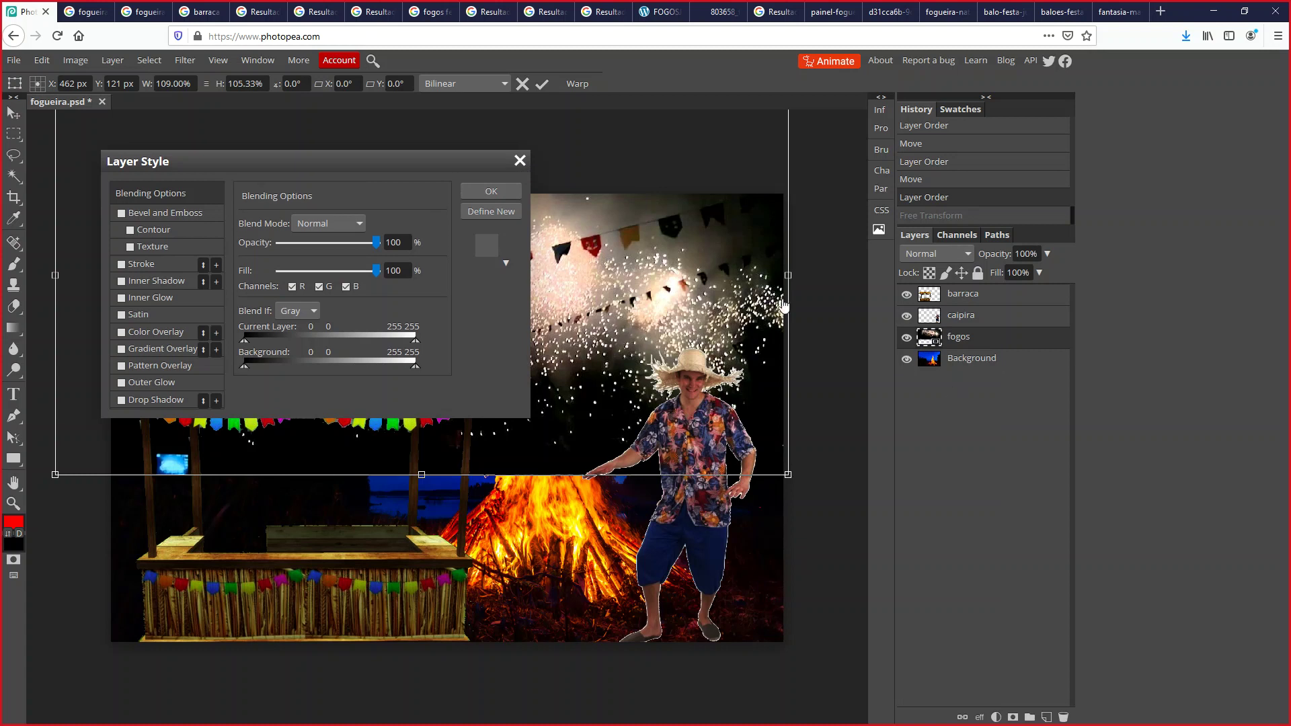
click(520, 161)
key(Return)
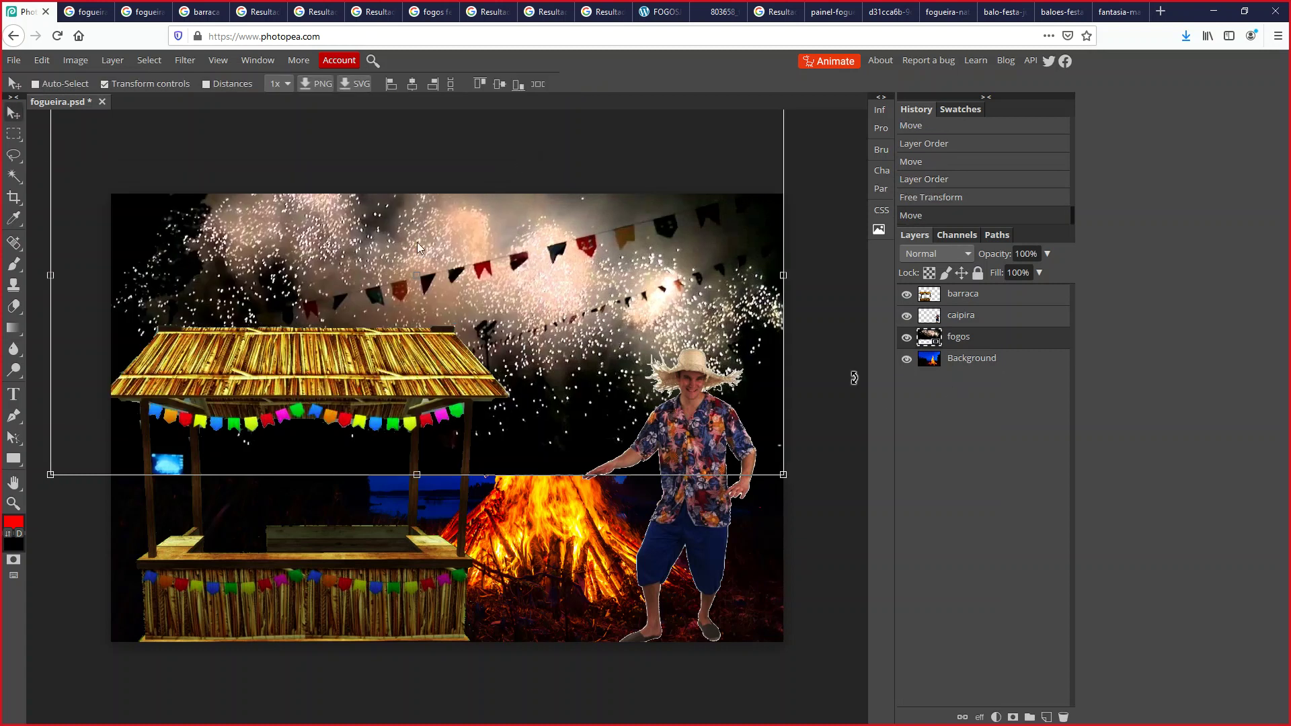
- Set the fogos layer's blend mode to Linear Dodge
click(970, 254)
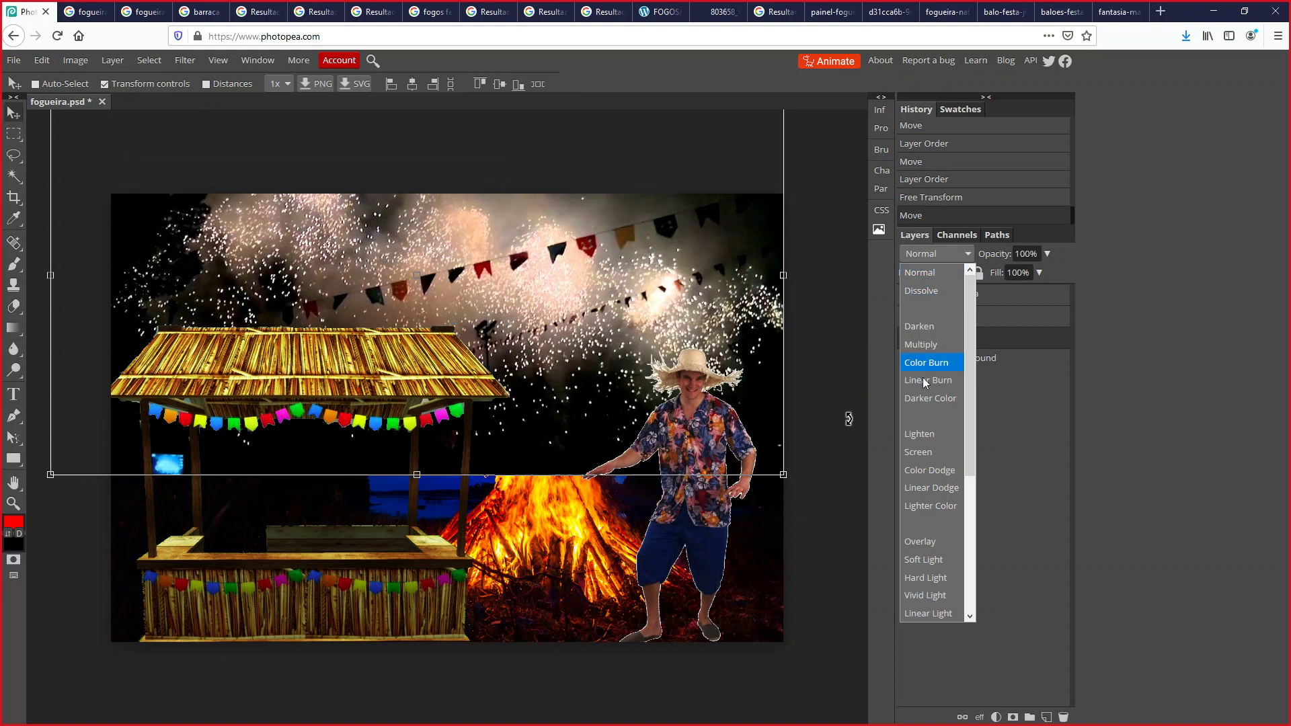
scroll(948, 460, down, 2)
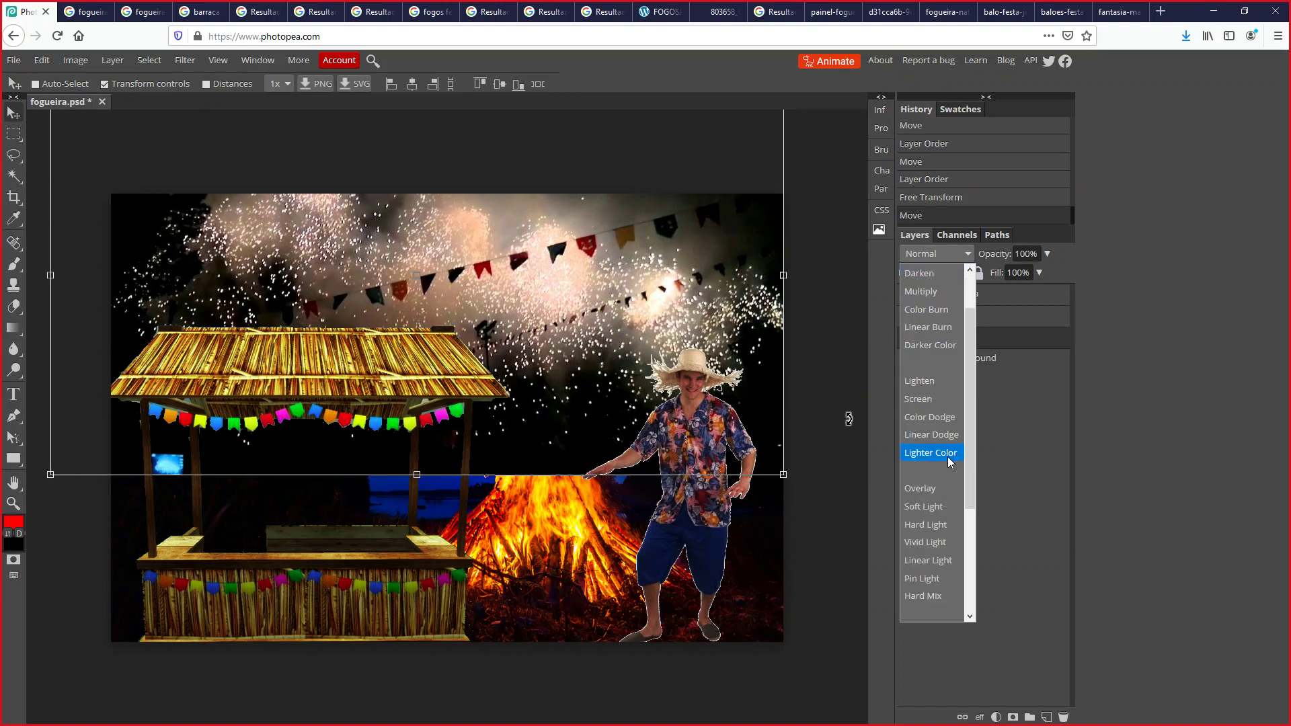
scroll(948, 461, down, 2)
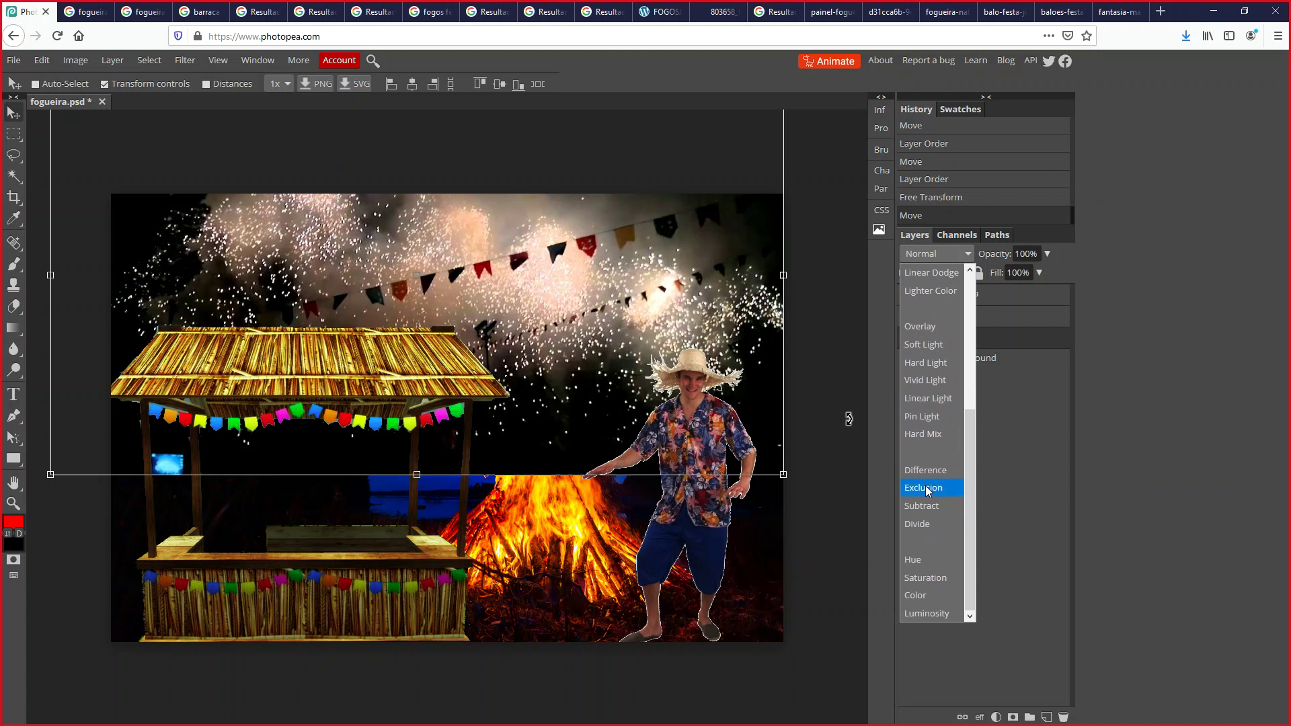
scroll(939, 448, up, 2)
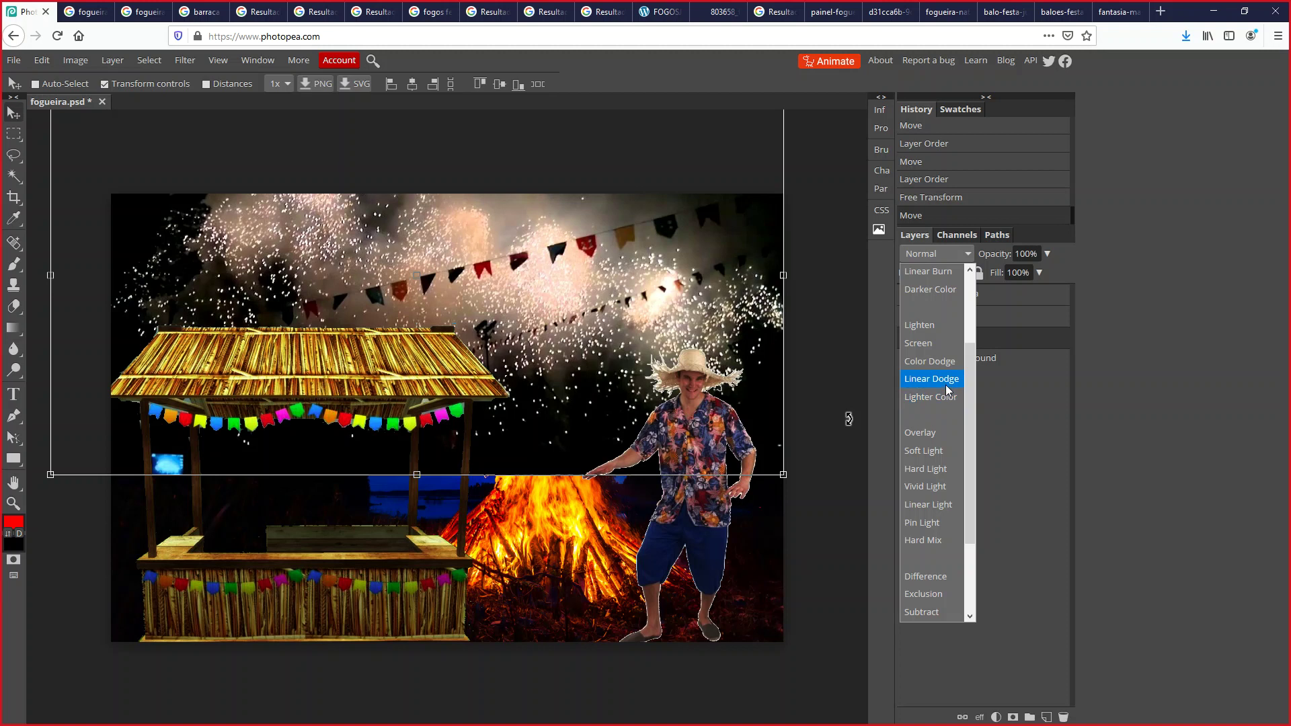
click(931, 379)
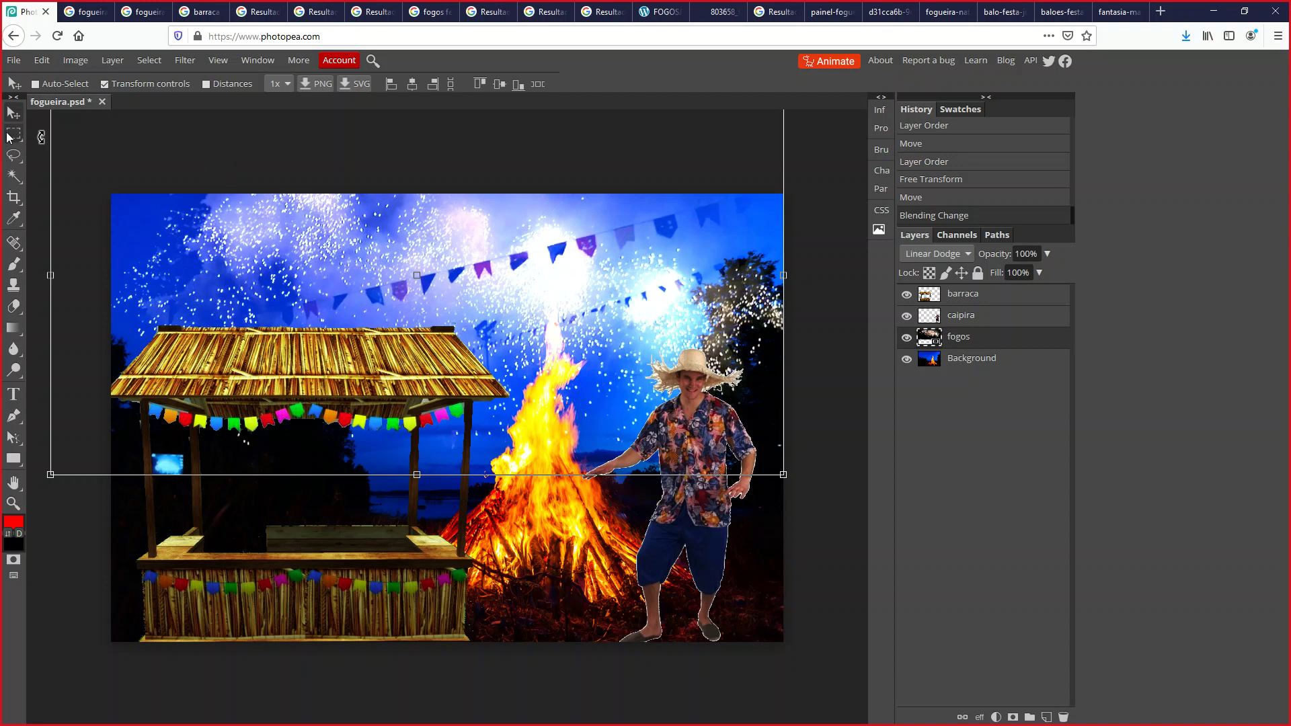
- Rasterize the fogos layer and erase its stray light-blue patch beside the stall's front post with the Eraser
key(m)
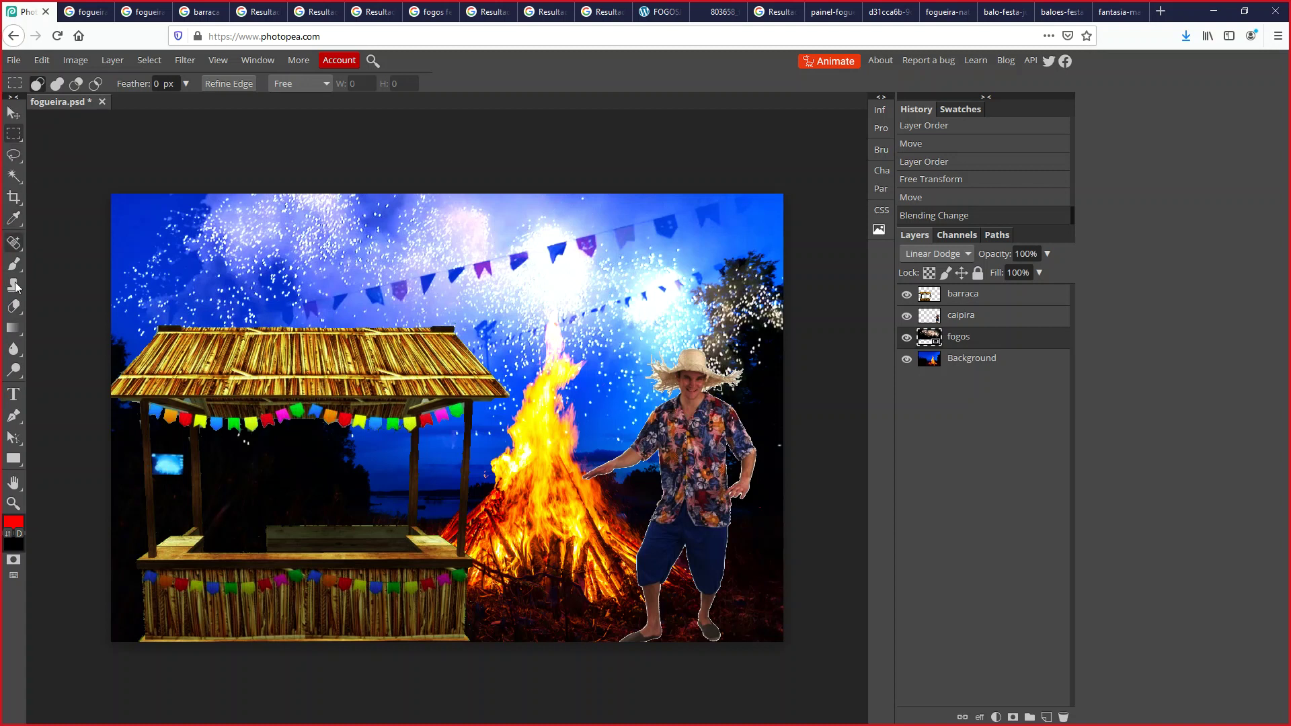
click(13, 306)
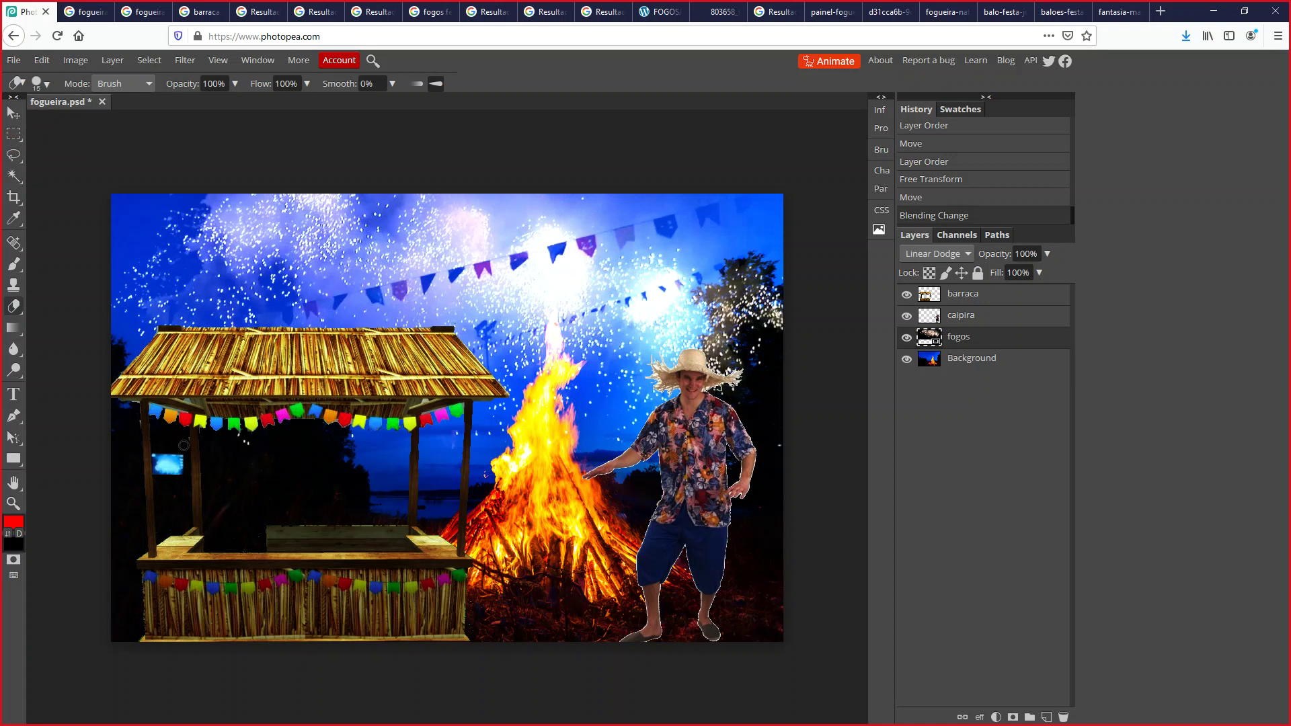
click(168, 474)
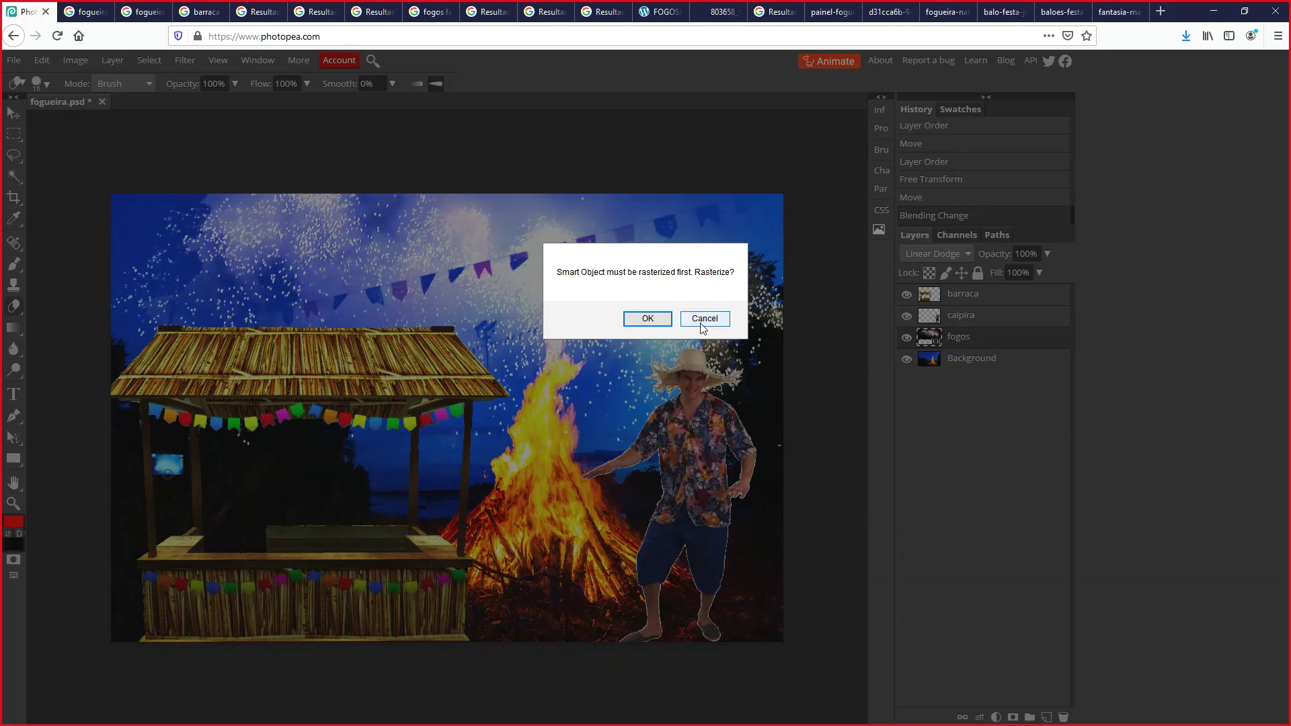
click(647, 319)
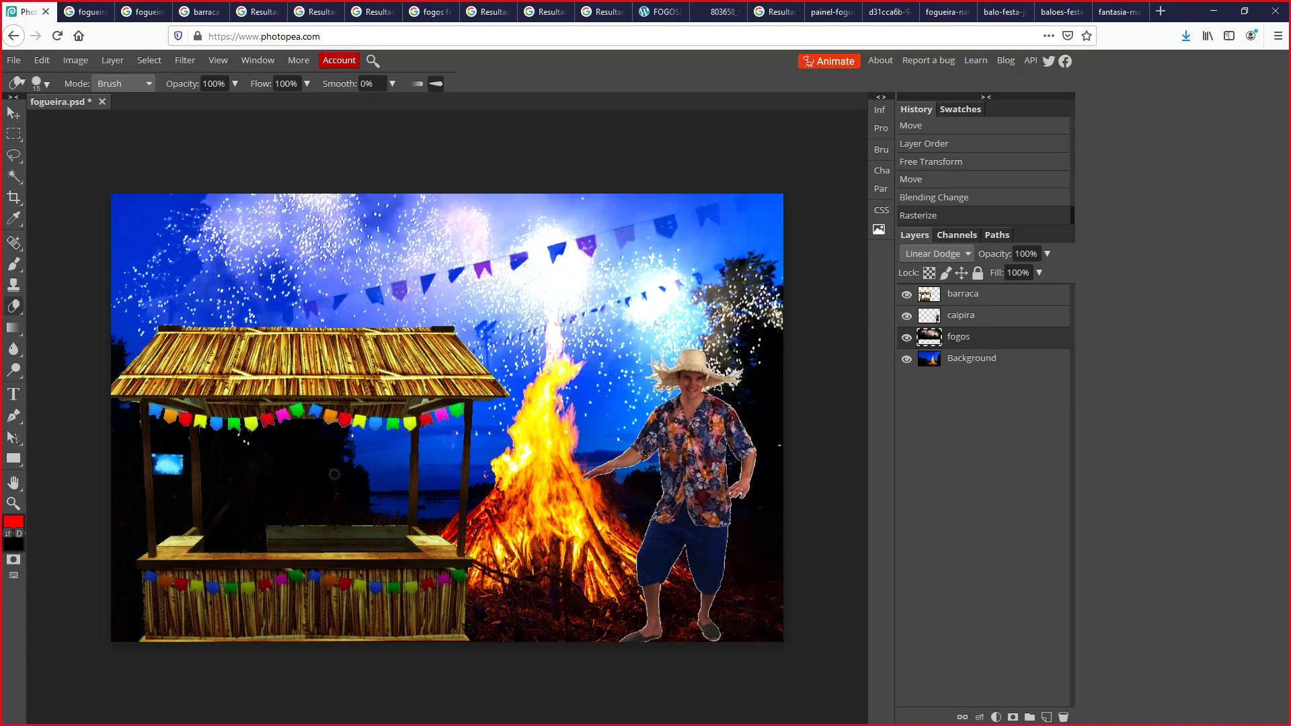
click(165, 464)
mouse_move(172, 478)
mouse_down()
mouse_move(183, 456)
mouse_move(167, 474)
mouse_move(159, 456)
mouse_move(157, 477)
mouse_up()
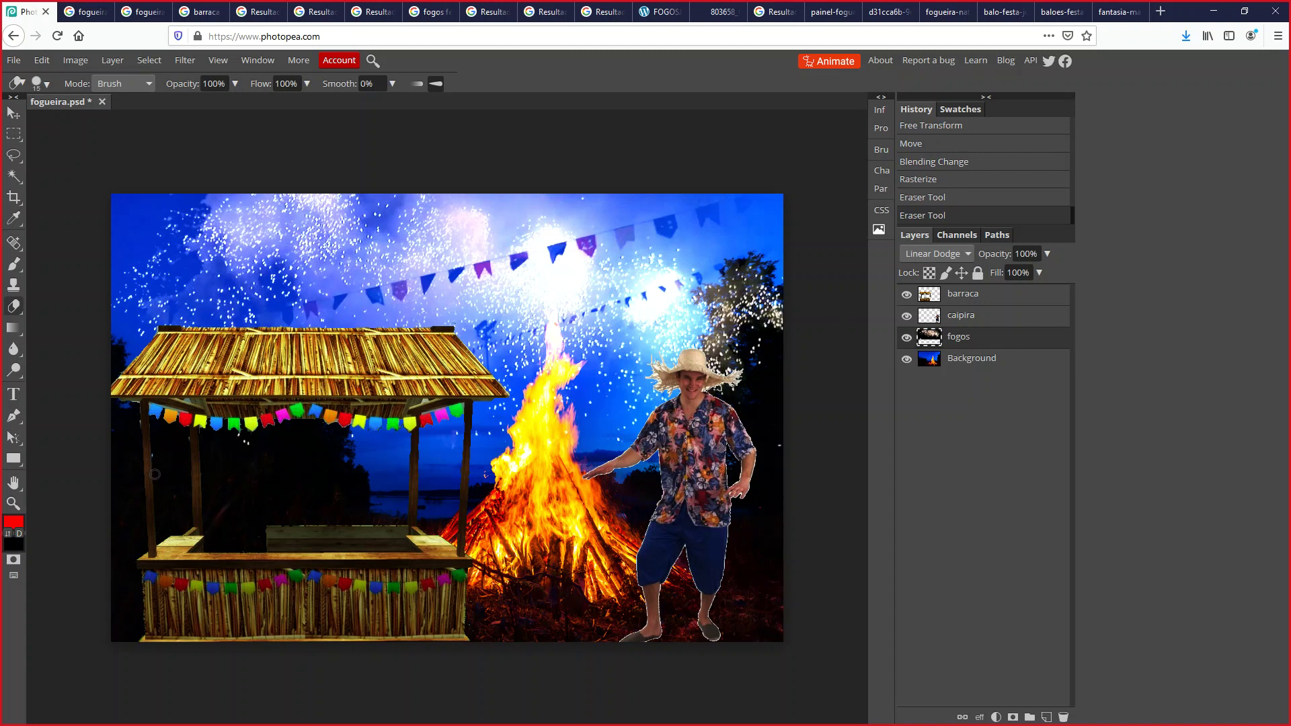
drag(142, 467, 141, 497)
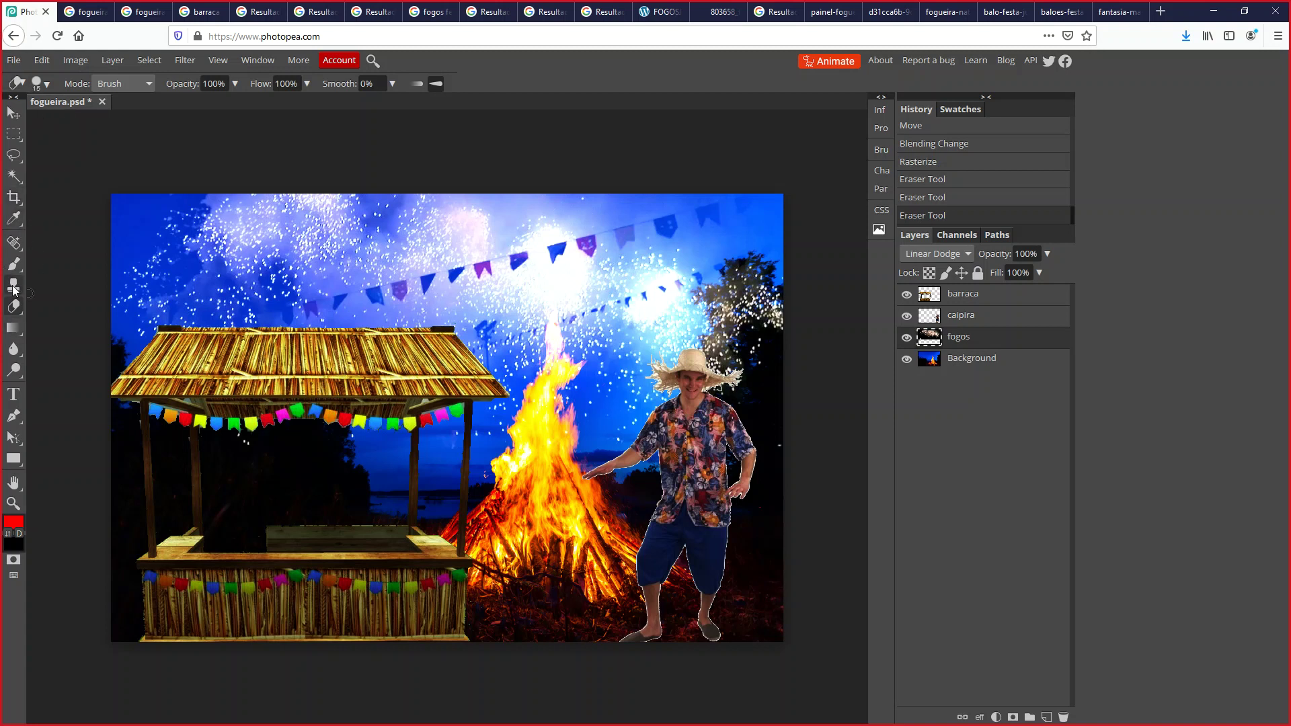
- Add the text "Arraia do Coronga 2020" in the sky above the stall
key(t)
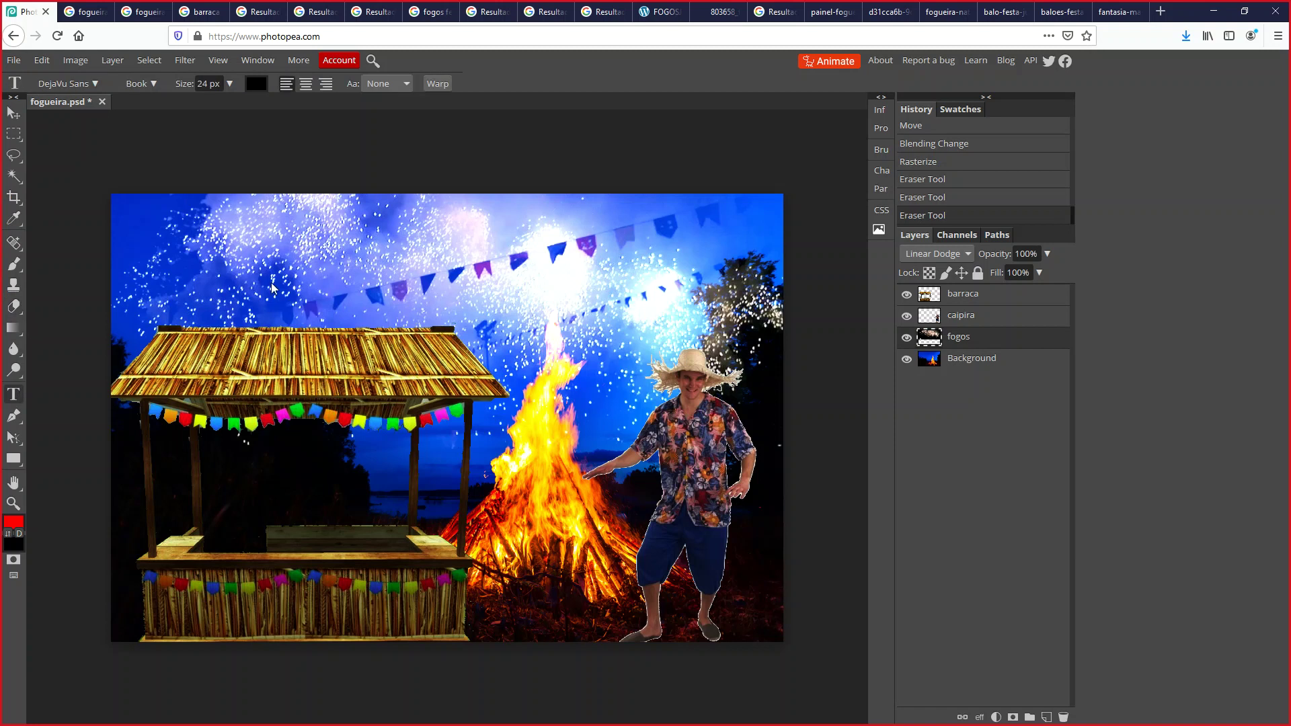
click(262, 242)
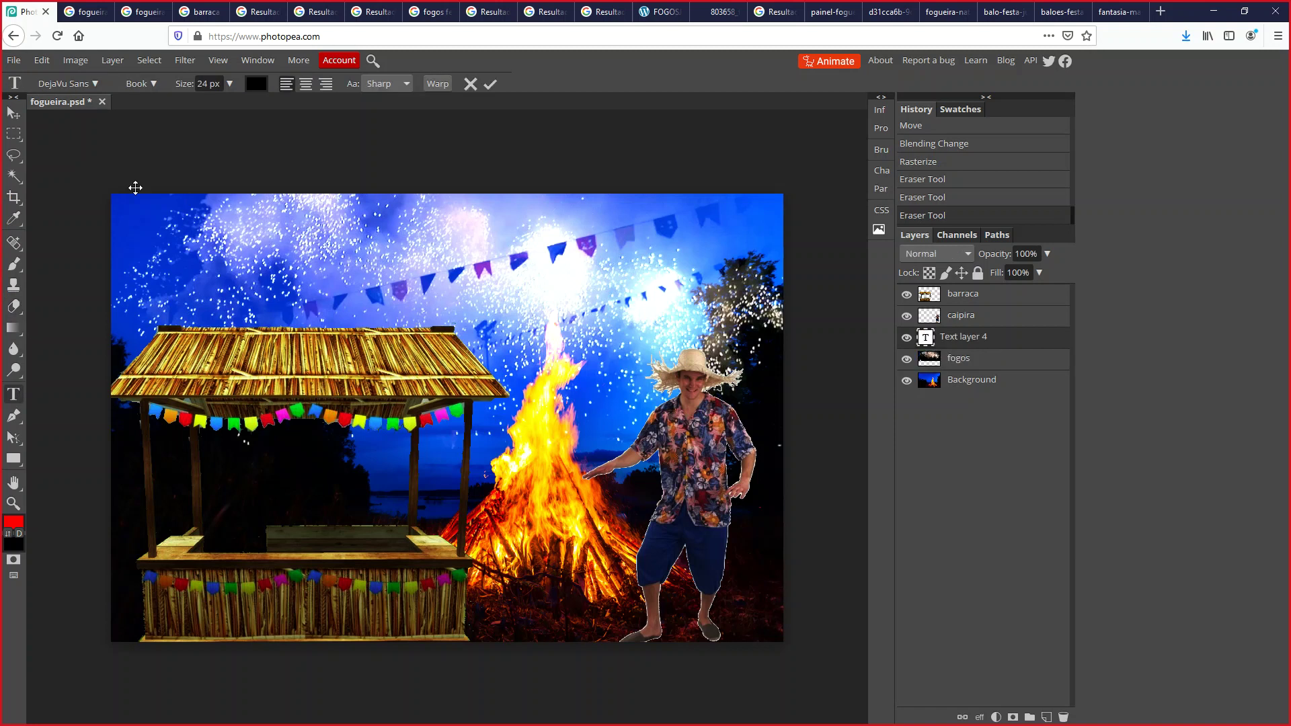
click(102, 101)
text(Arraia do Coronga 2020)
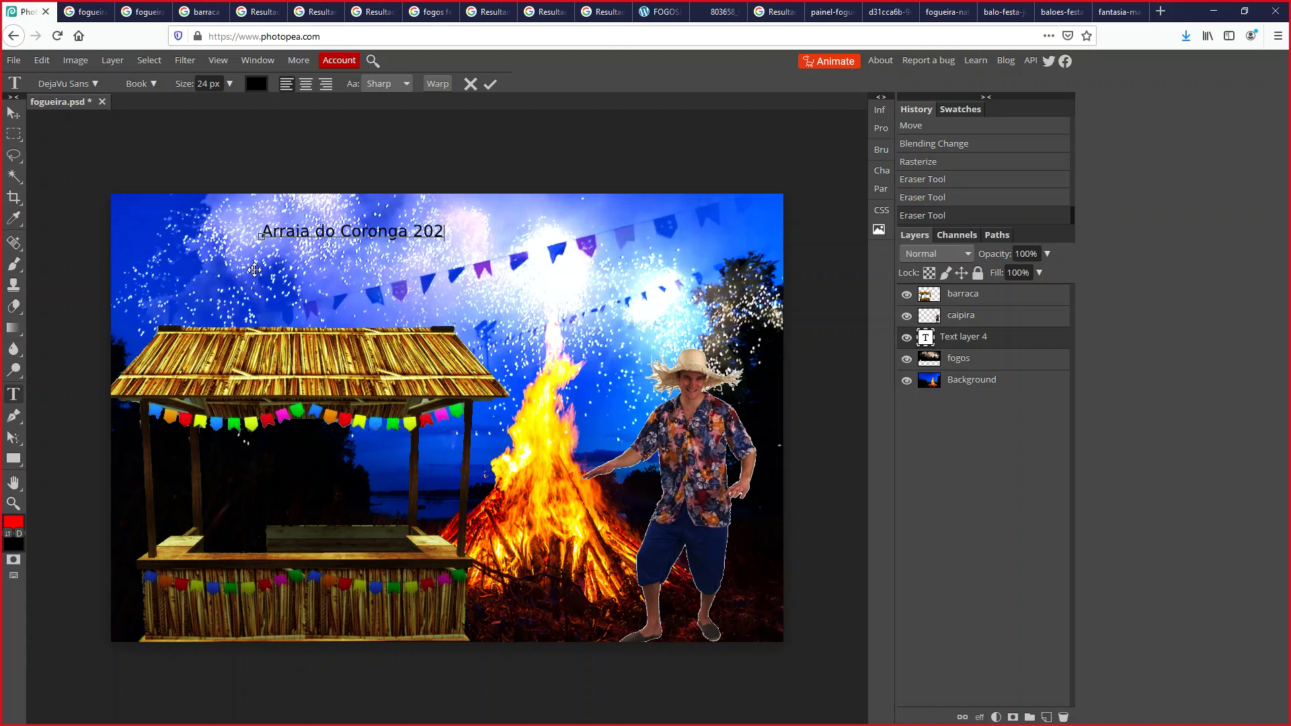
- Set the whole "Arraia do Coronga 2020" title to the Dekko font at 45 px
drag(456, 236, 222, 254)
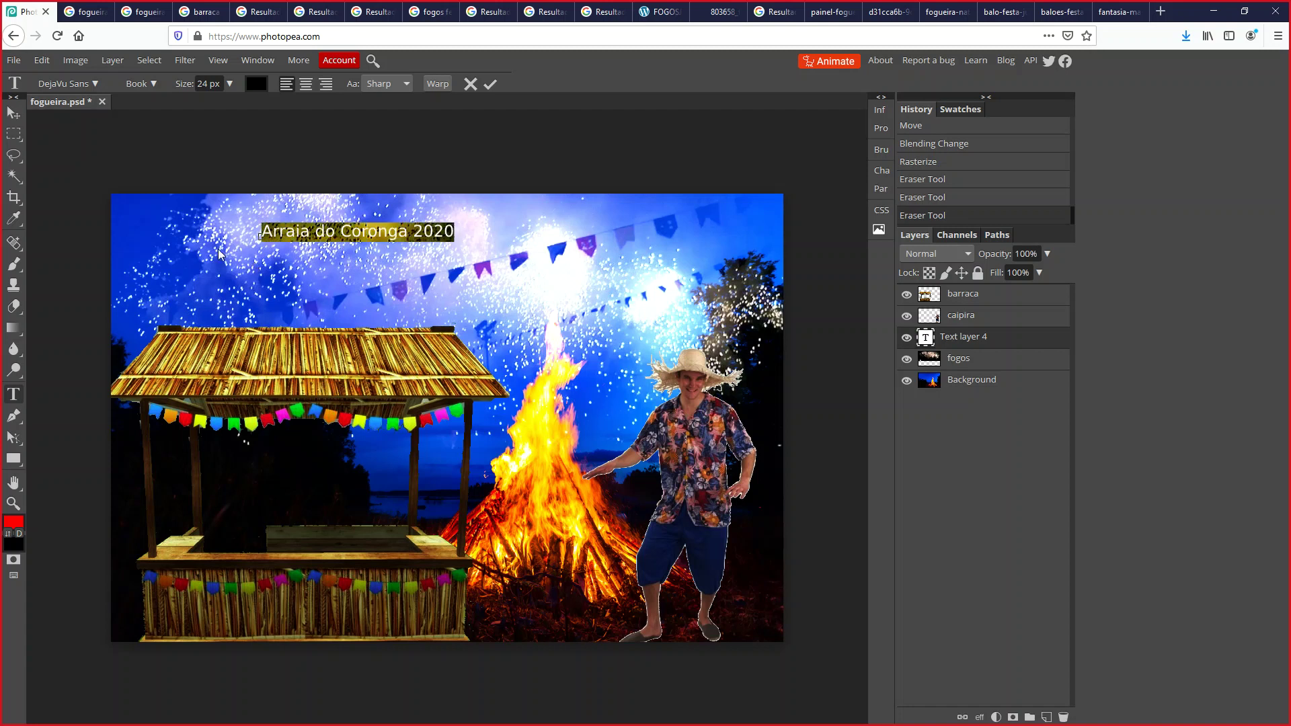
click(99, 84)
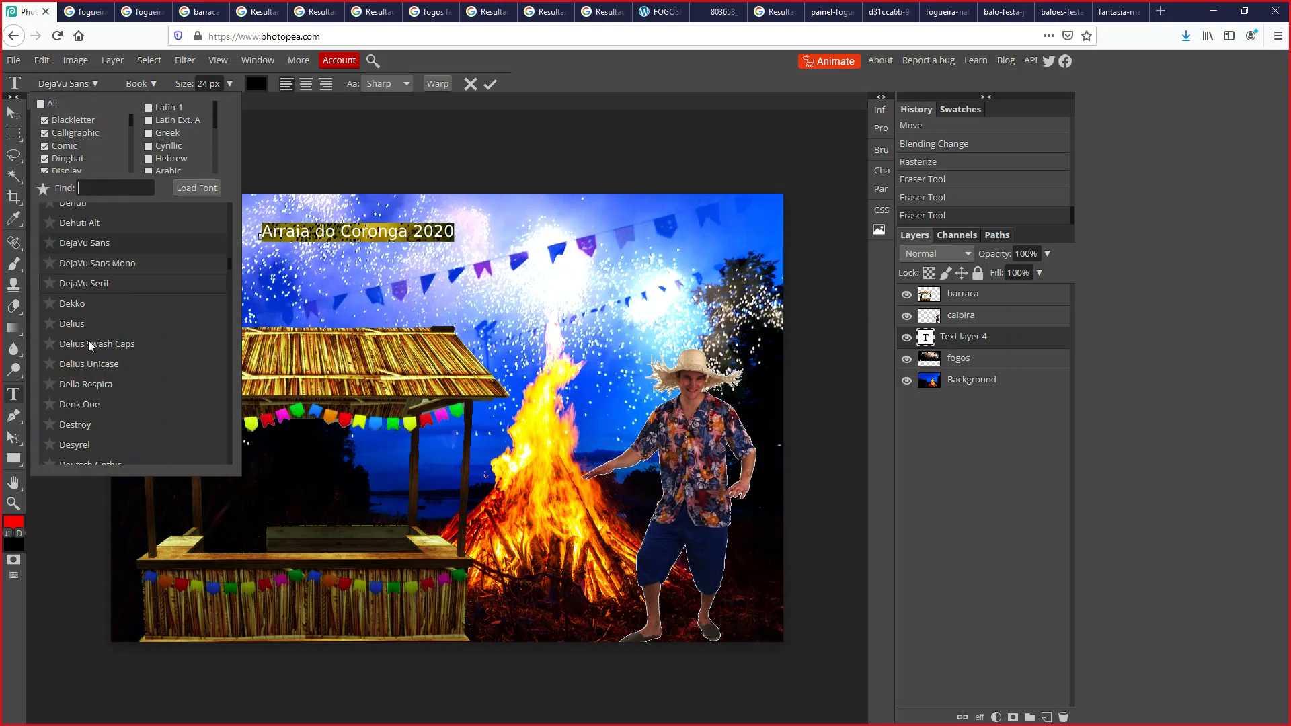
click(71, 303)
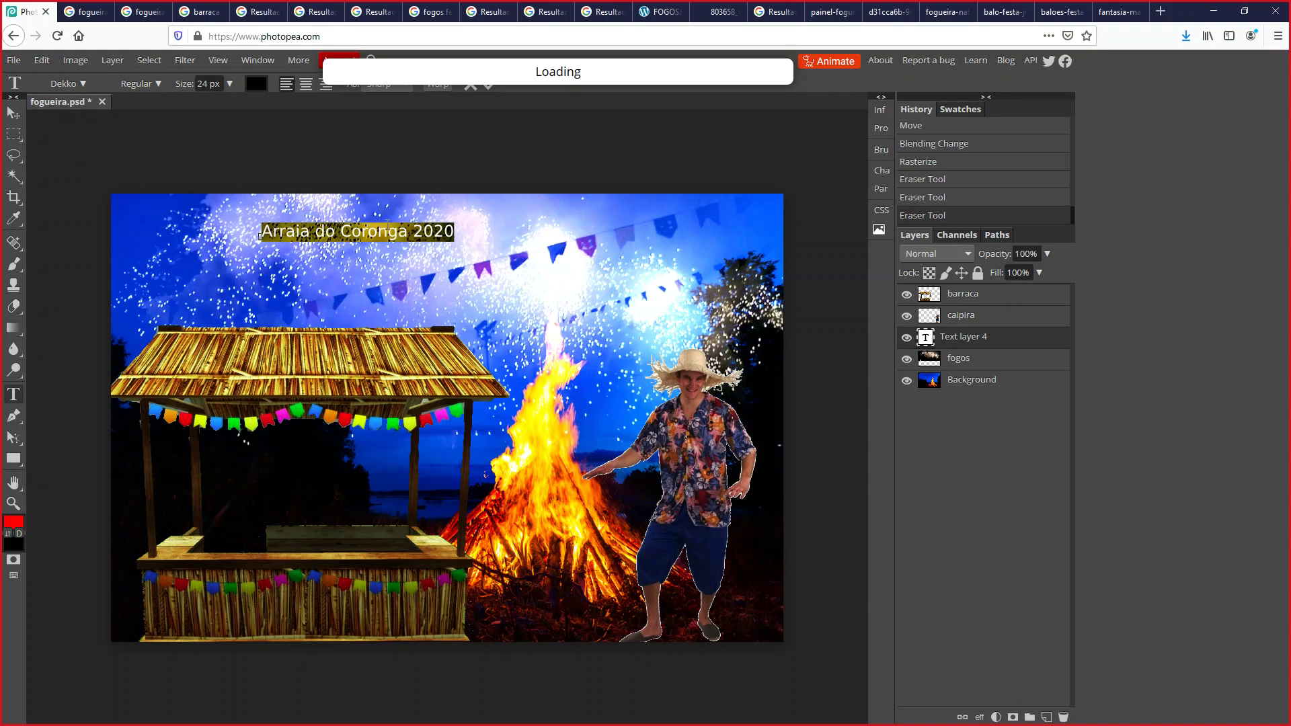
click(230, 83)
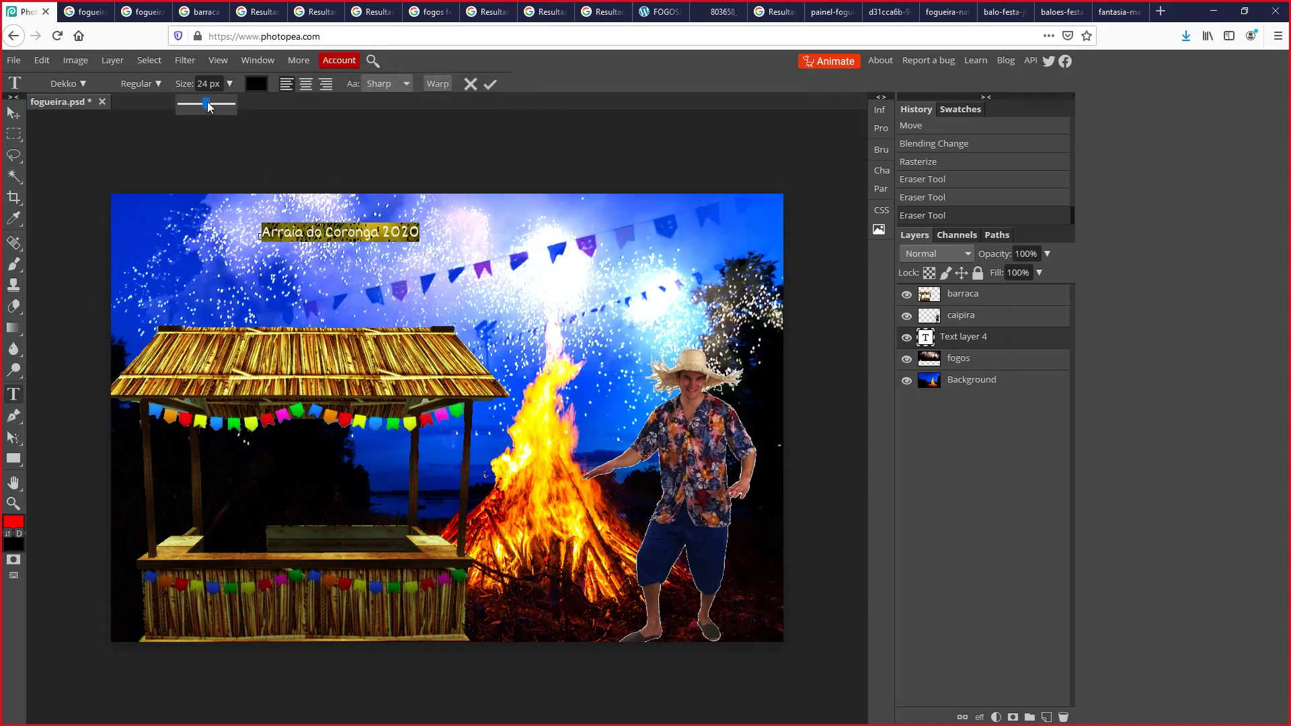
click(214, 104)
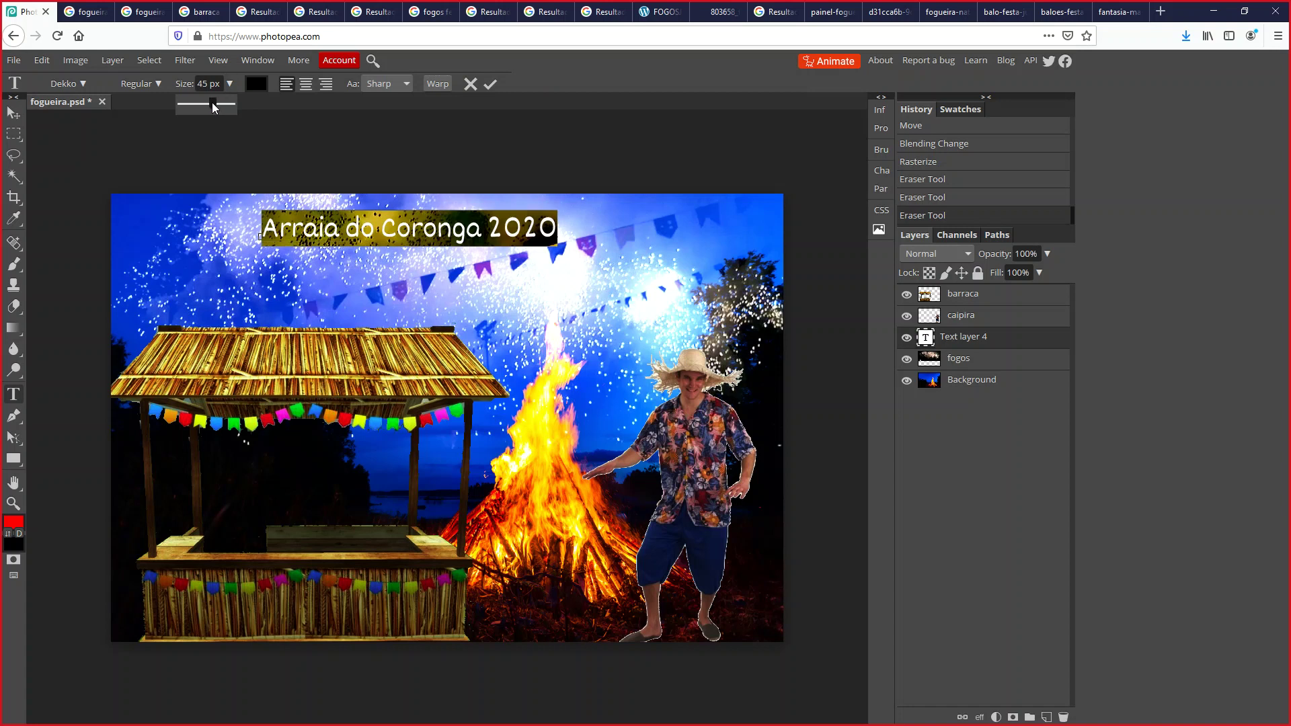
click(213, 104)
- Switch to the Google tab with the fogueira festa junina results and search for "font festa junina"
click(108, 19)
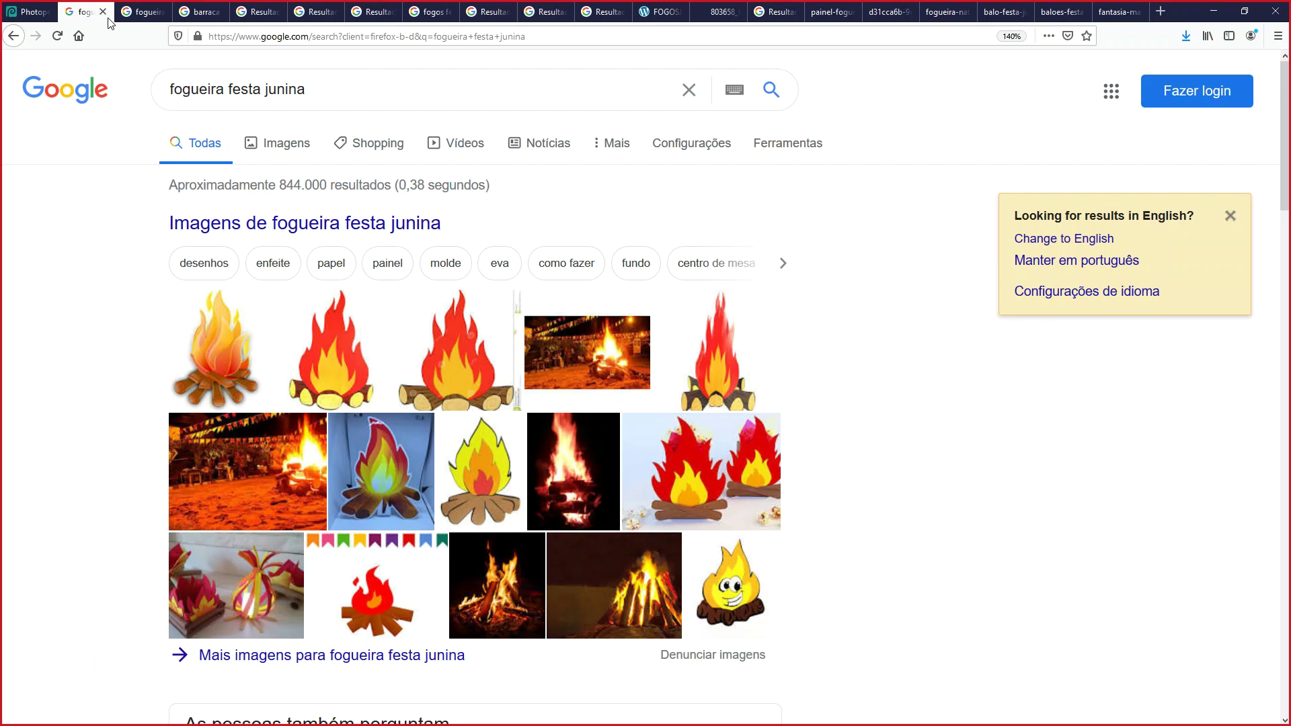
click(276, 87)
triple_click(277, 87)
text(dafon)
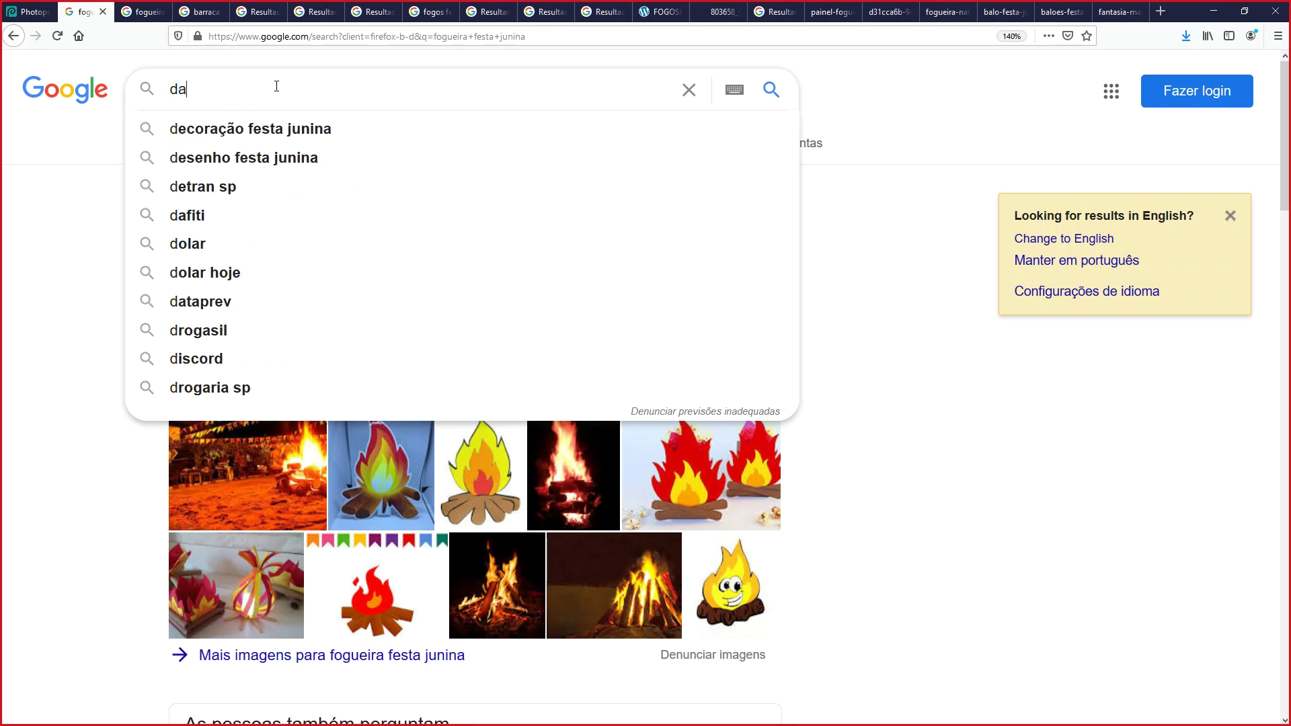
key(BackSpace)
key(BackSpace)
key(BackSpace)
key(BackSpace)
key(BackSpace)
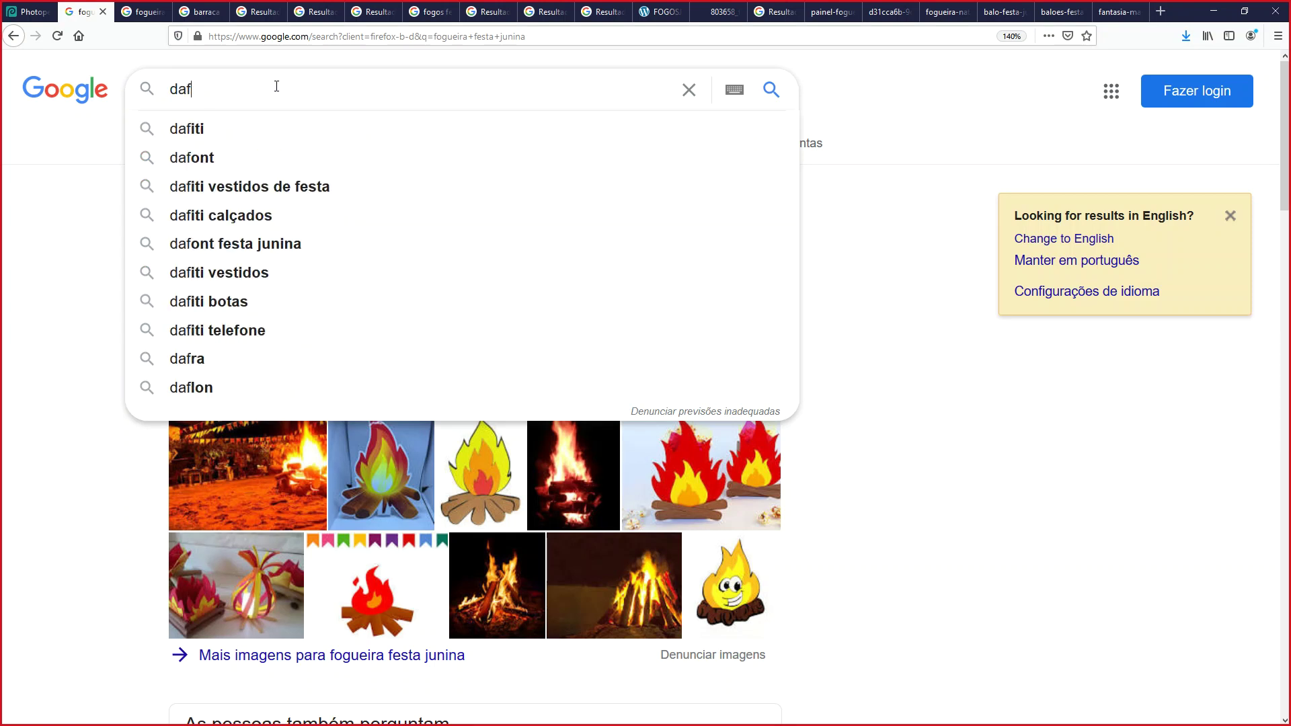
text(font)
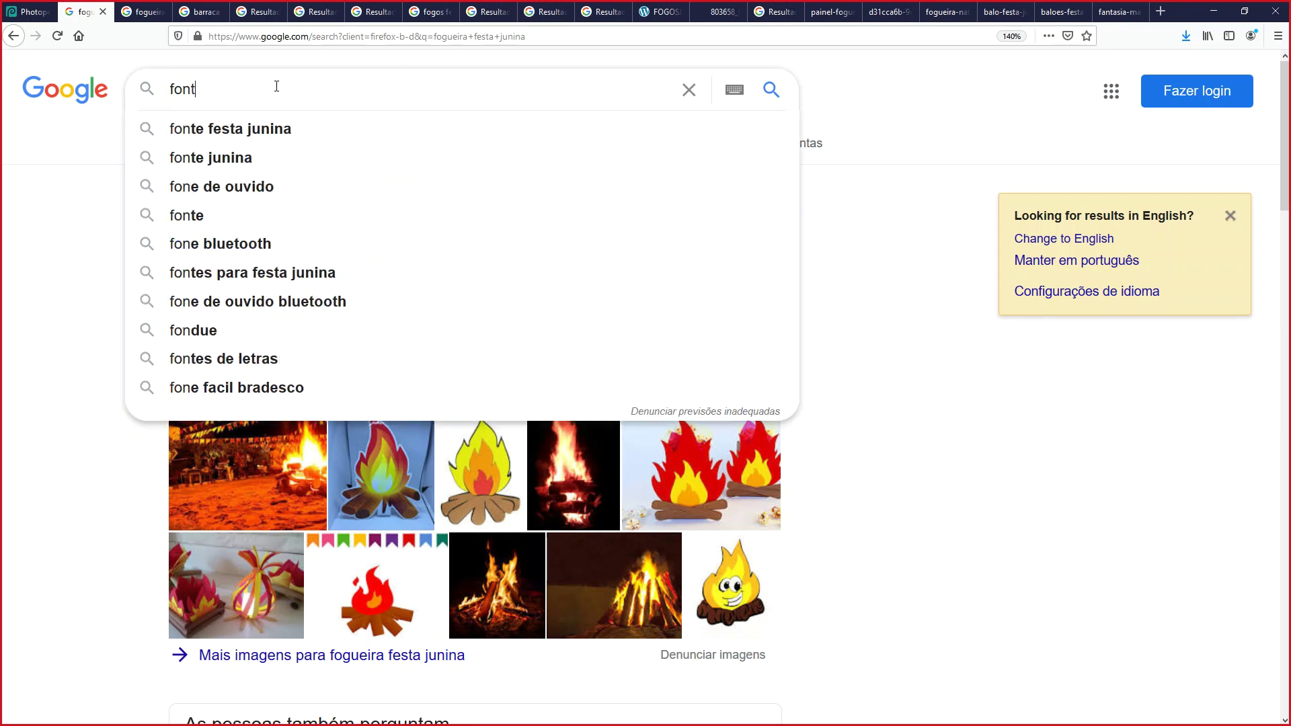
text( festa j)
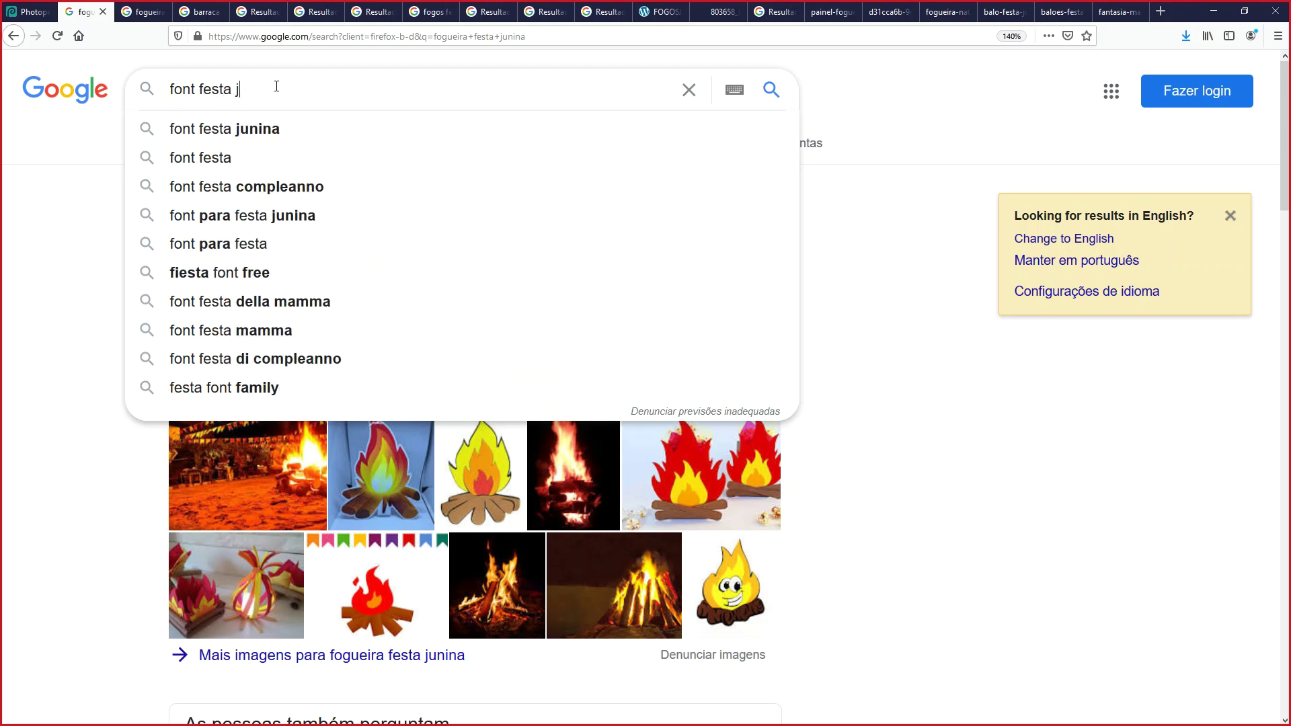
text(unina)
key(Return)
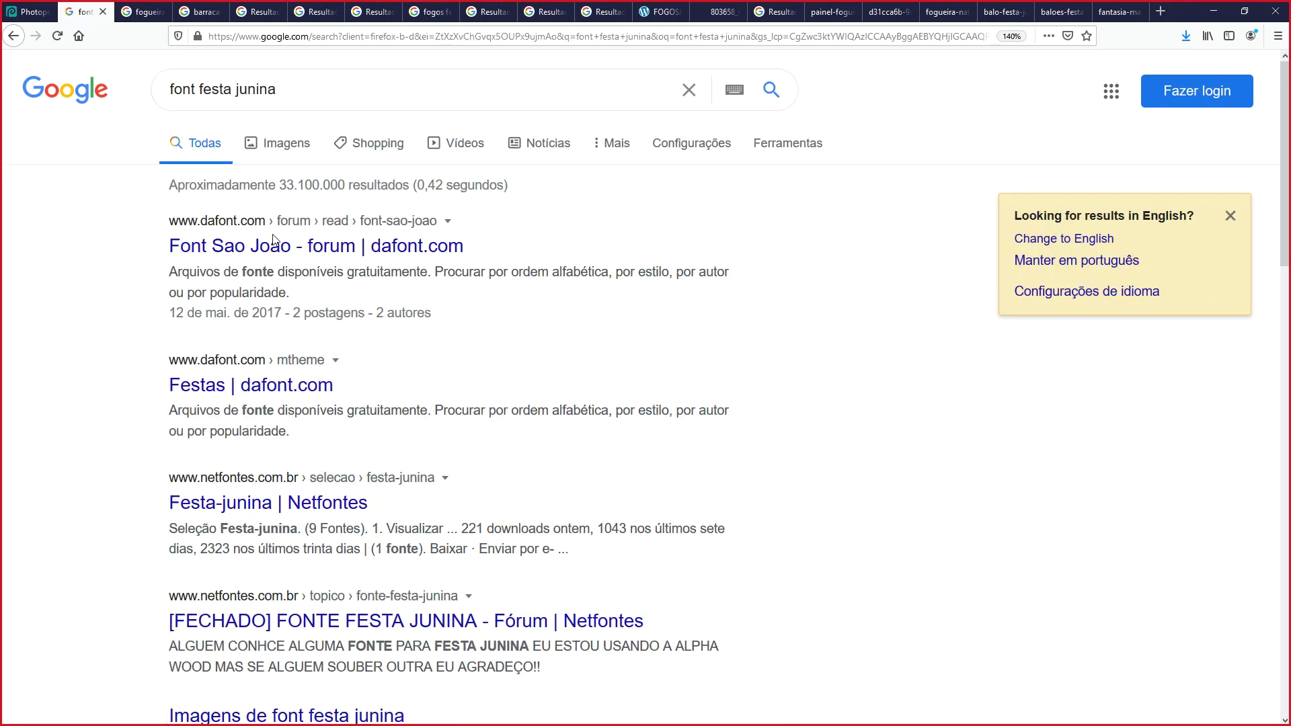
- Open the Font Sao Joao thread on dafont, follow it to the identified Chunq font, and save chunq.zip
click(279, 251)
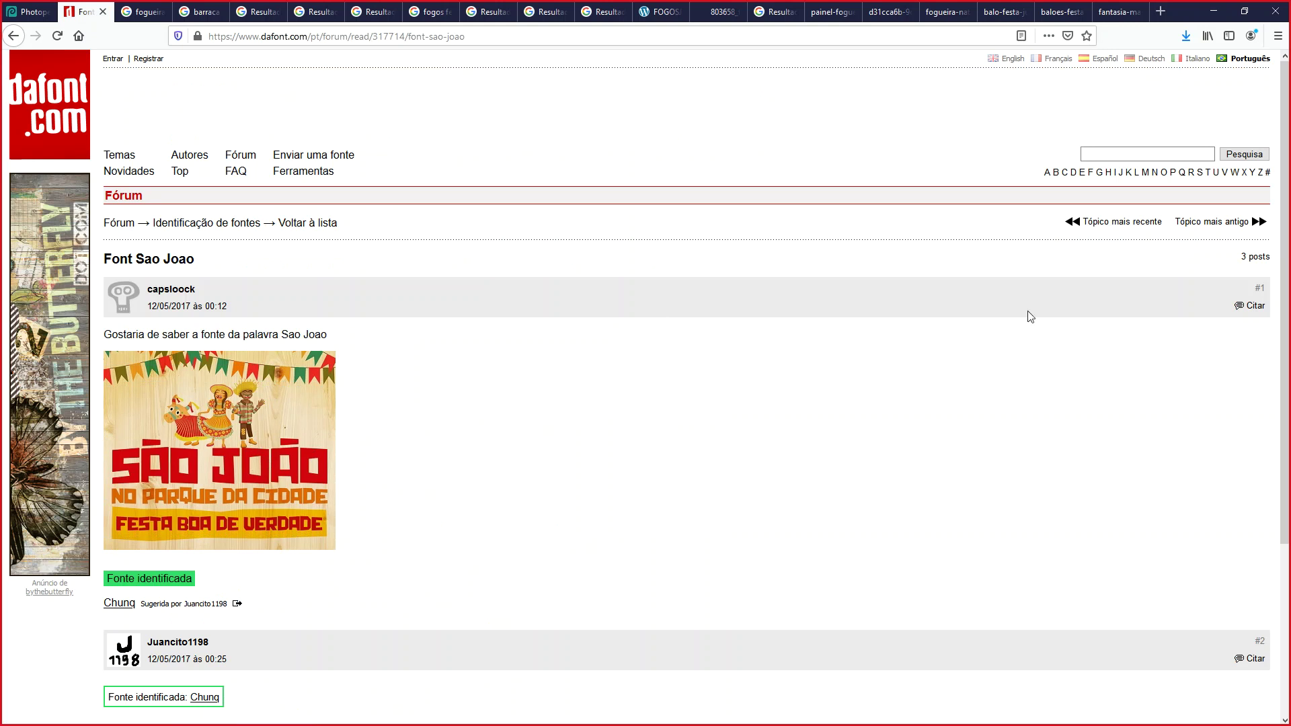
scroll(471, 330, down, 3)
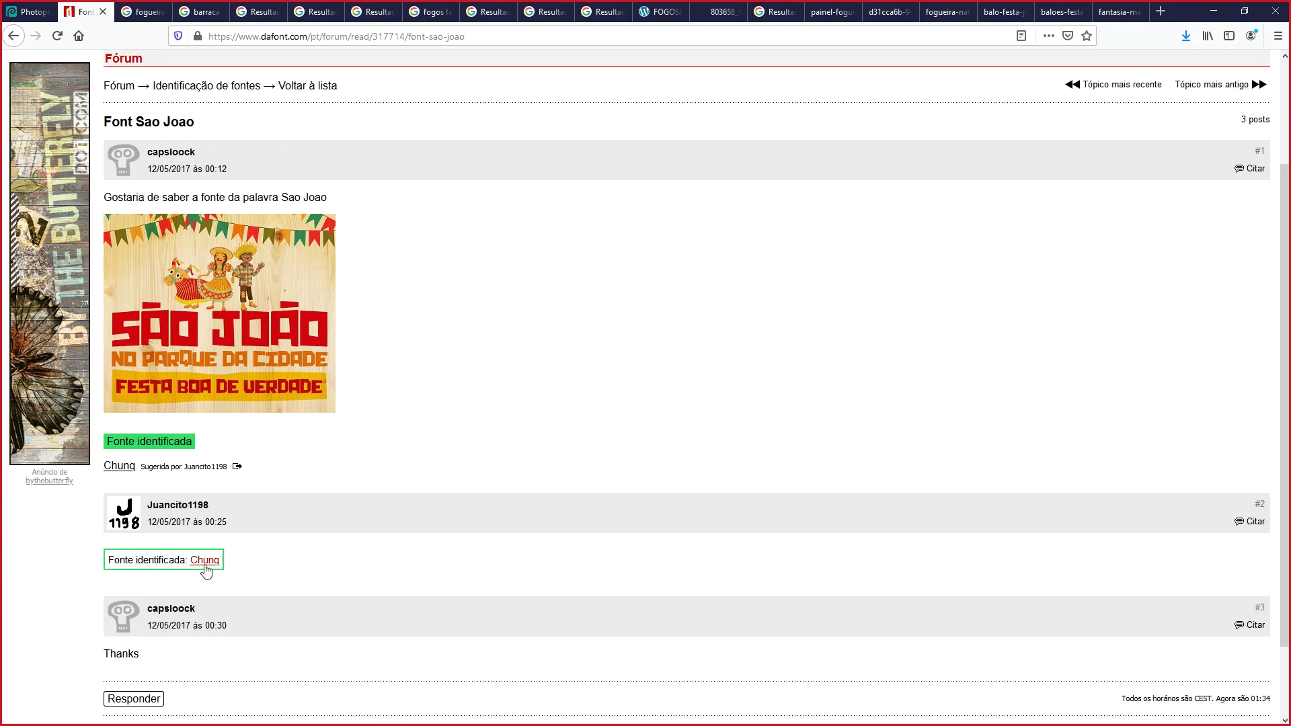
click(205, 562)
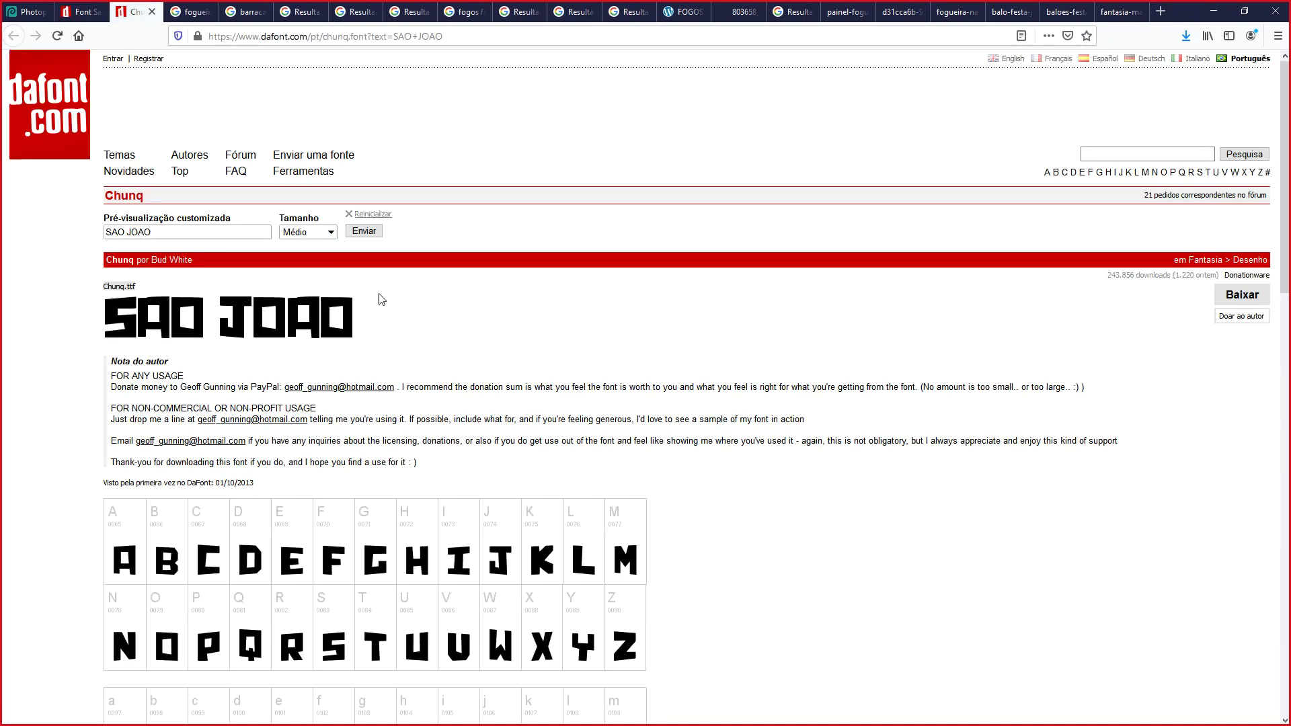
click(1248, 300)
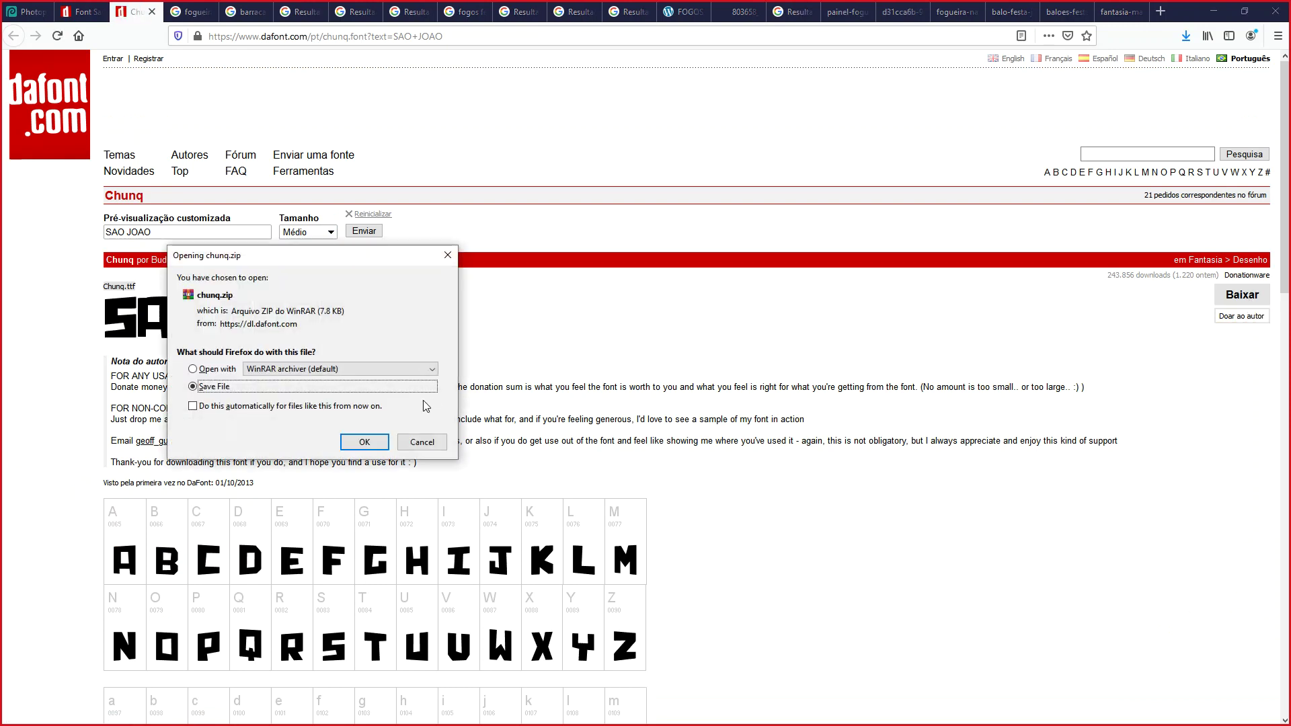
click(374, 441)
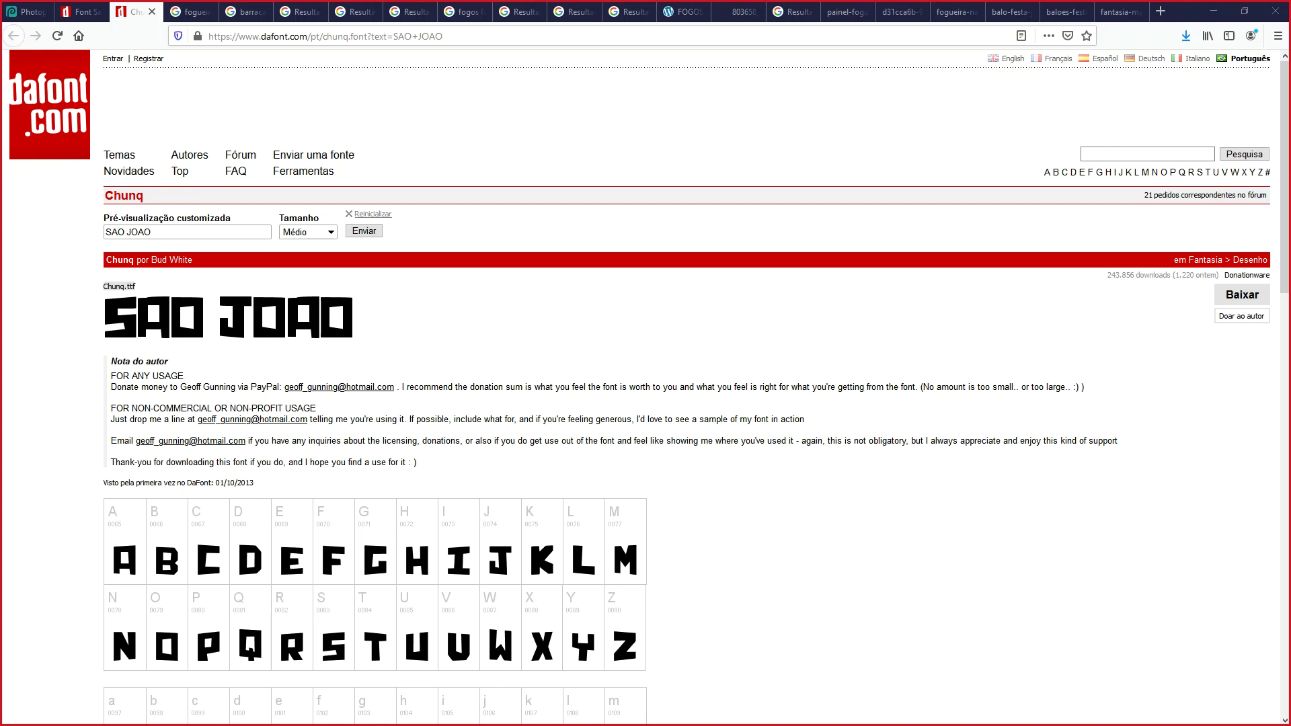
- Open the extracted chunq folder inside Downloads/ps/festa junina to locate Chunq.ttf
drag(720, 329, 707, 389)
double_click(428, 460)
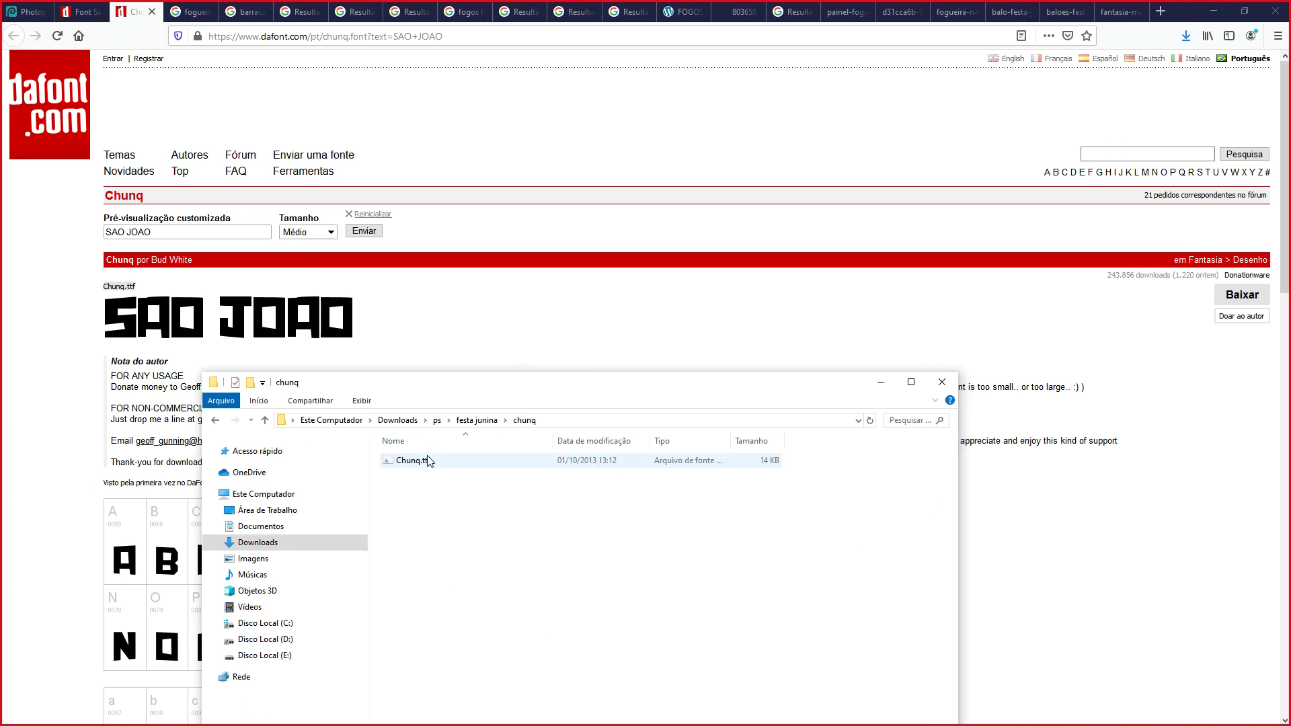
click(563, 422)
- Switch back to the Photopea tab and load Chunq.ttf from the chunq folder as a text font
click(20, 10)
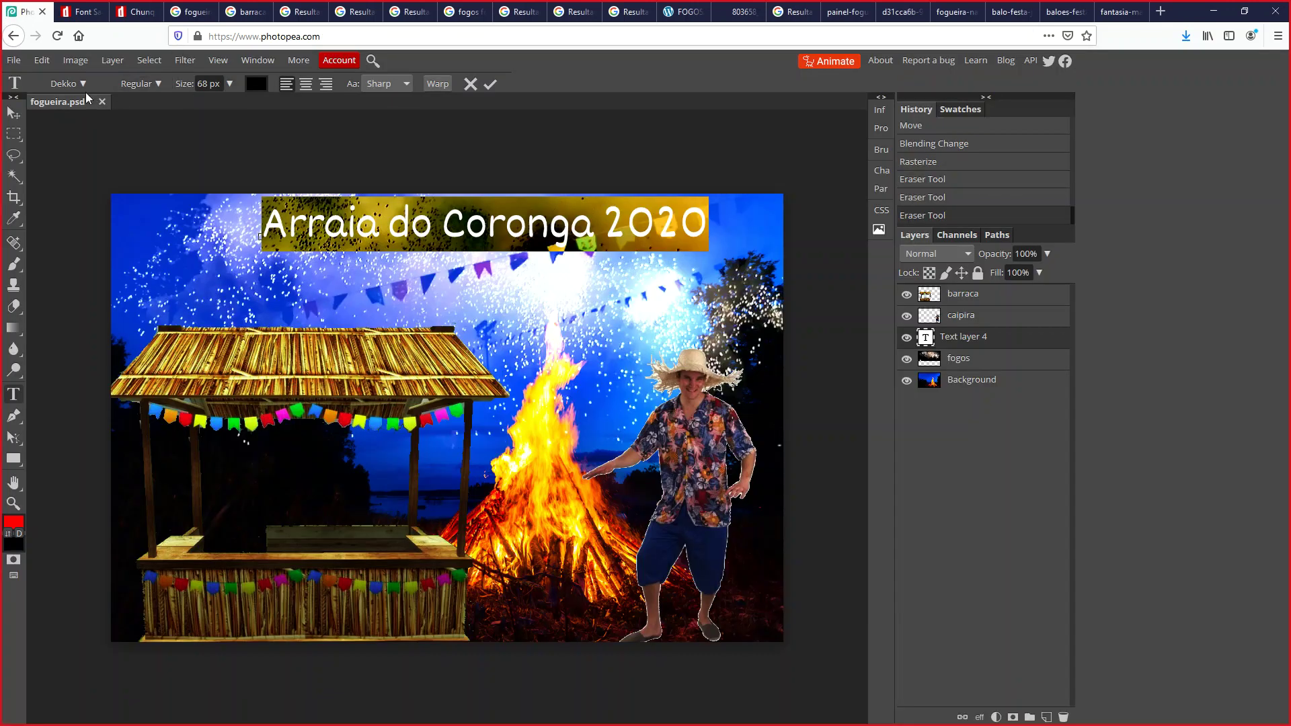
click(87, 84)
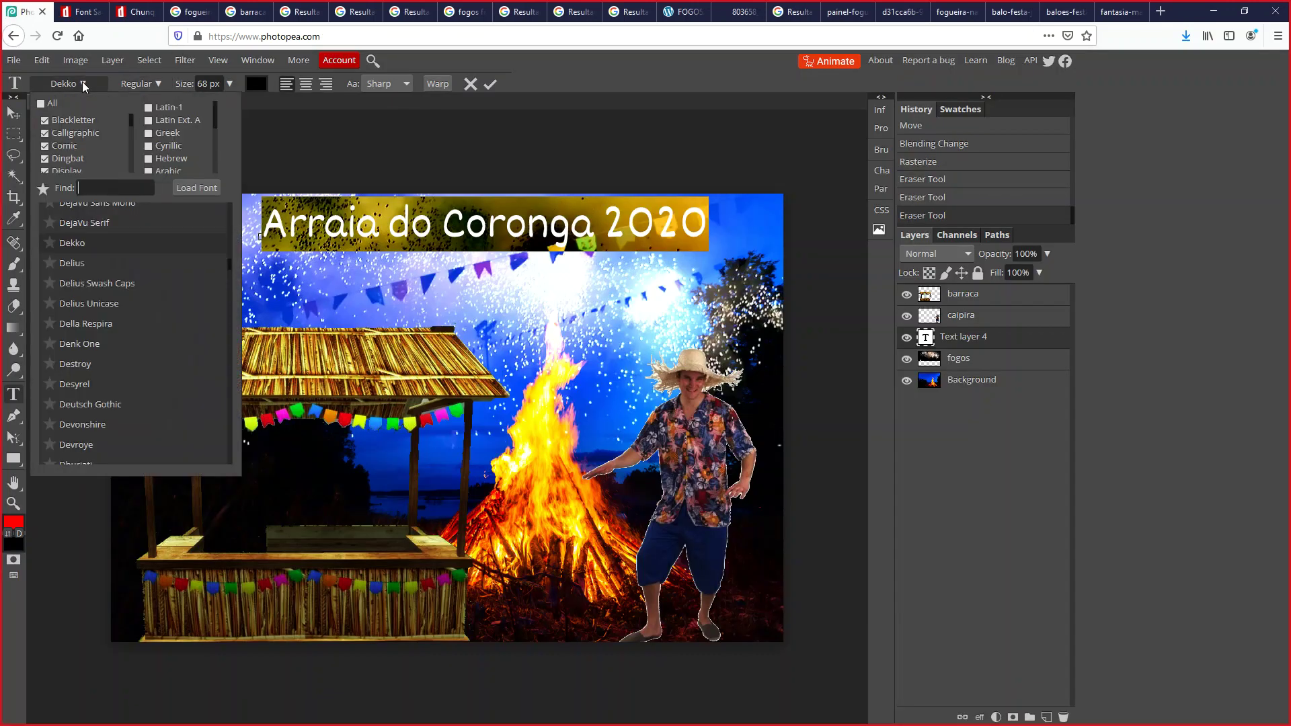
click(193, 189)
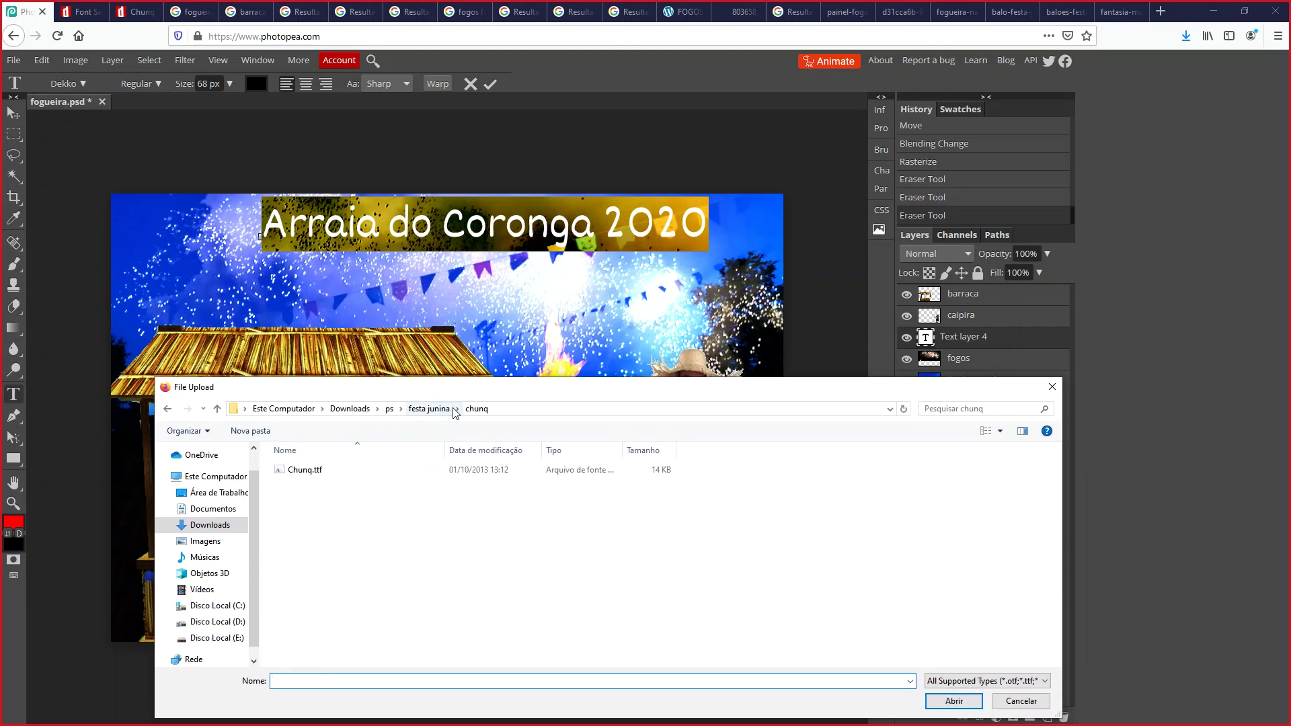
click(311, 474)
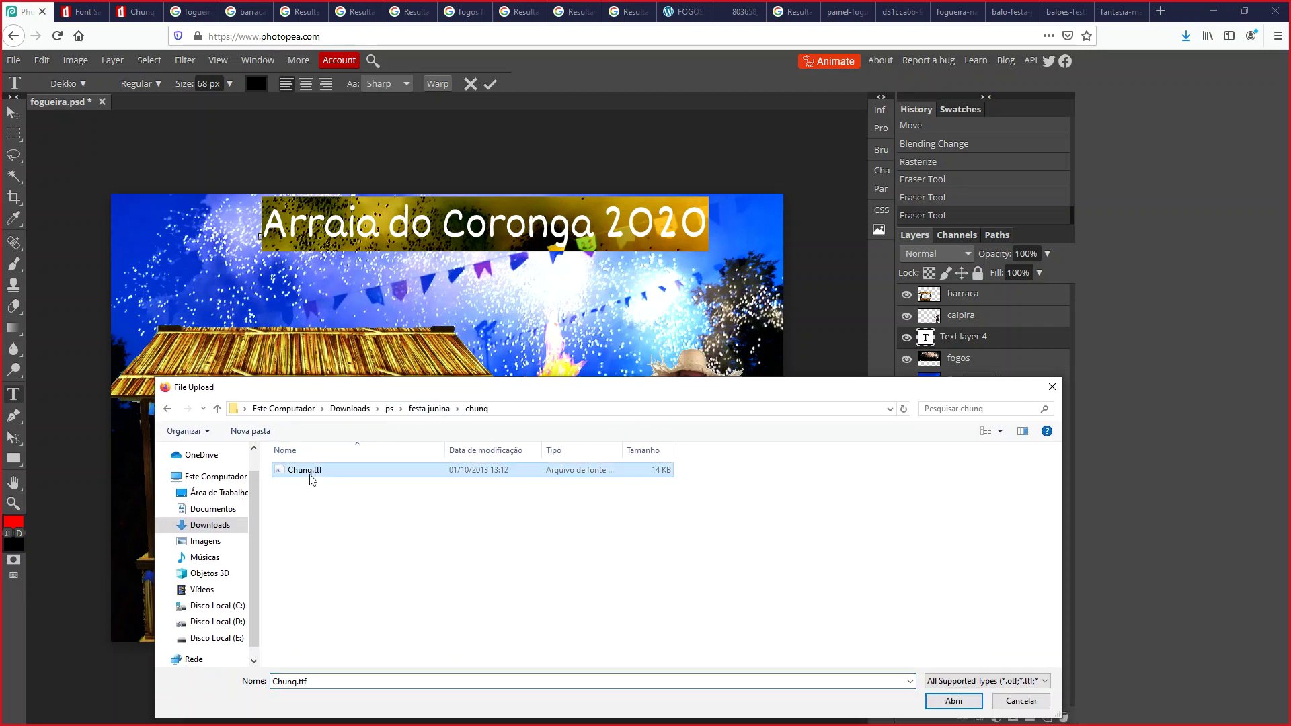
click(951, 703)
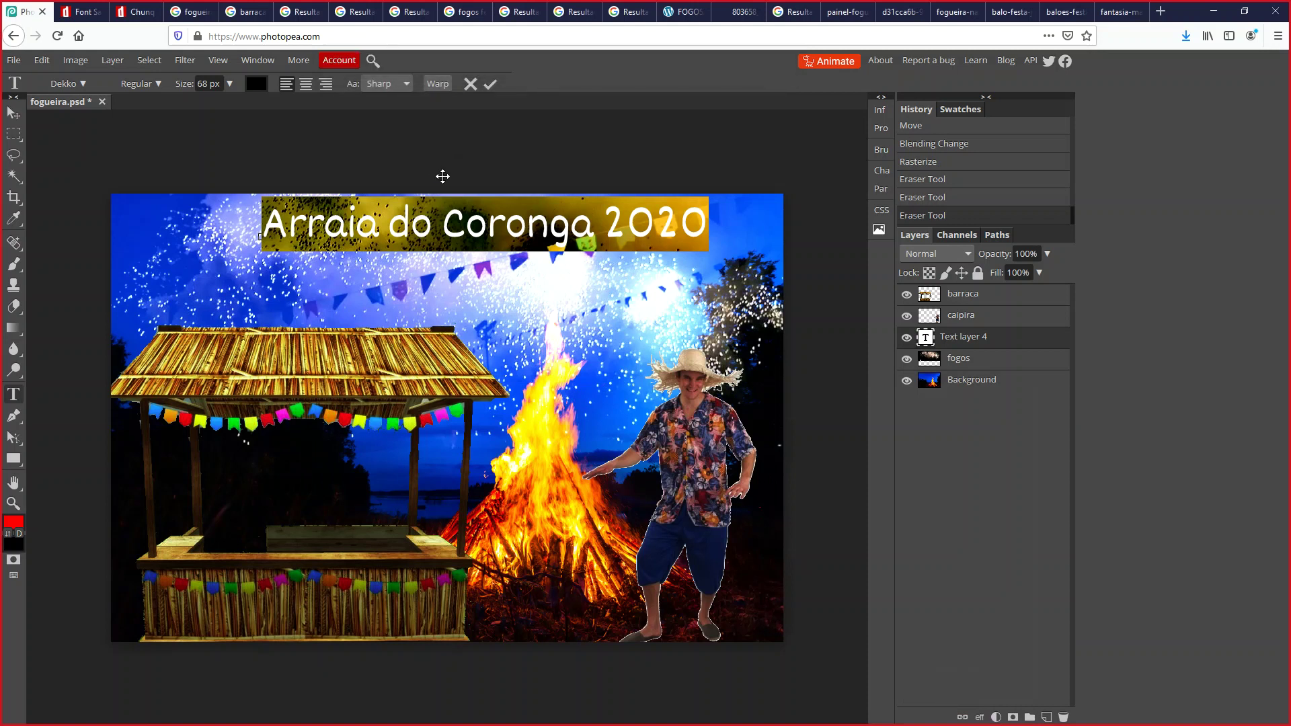
- Find and apply the Chunq font to the "Arraia do Coronga 2020" title, and centre the title across the sky
click(83, 85)
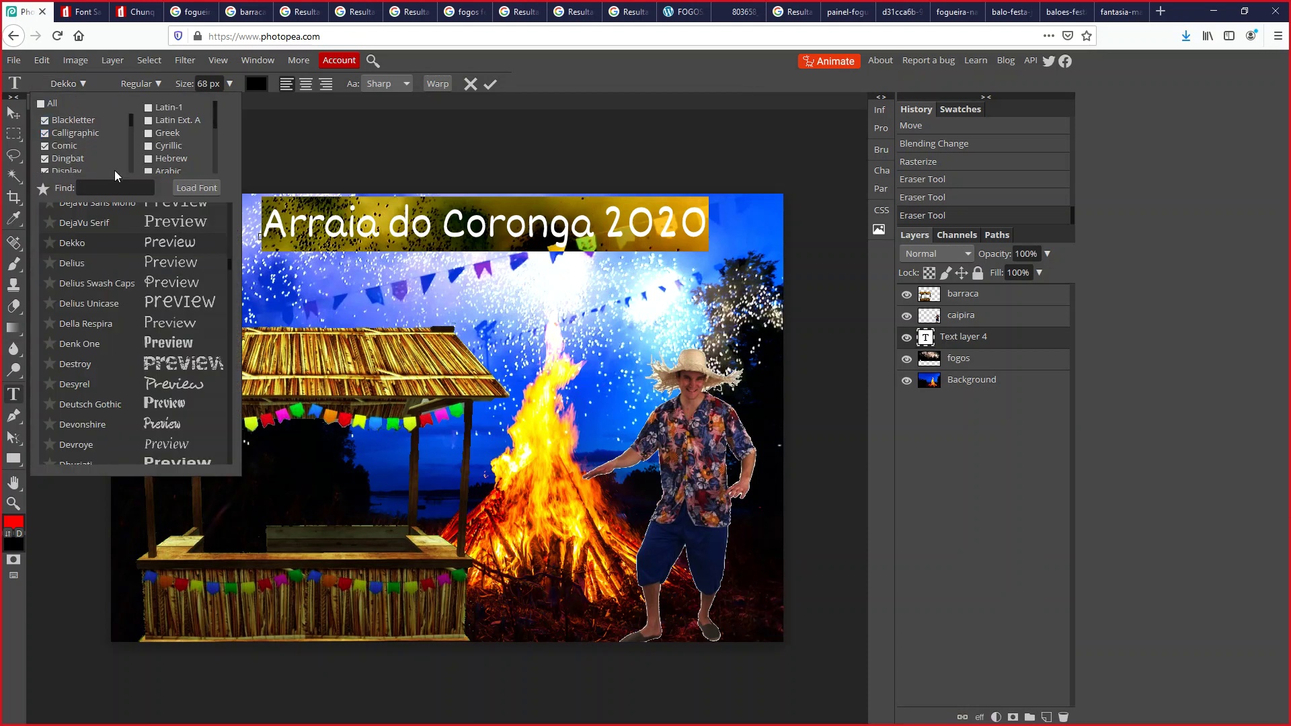
click(112, 188)
text(ch)
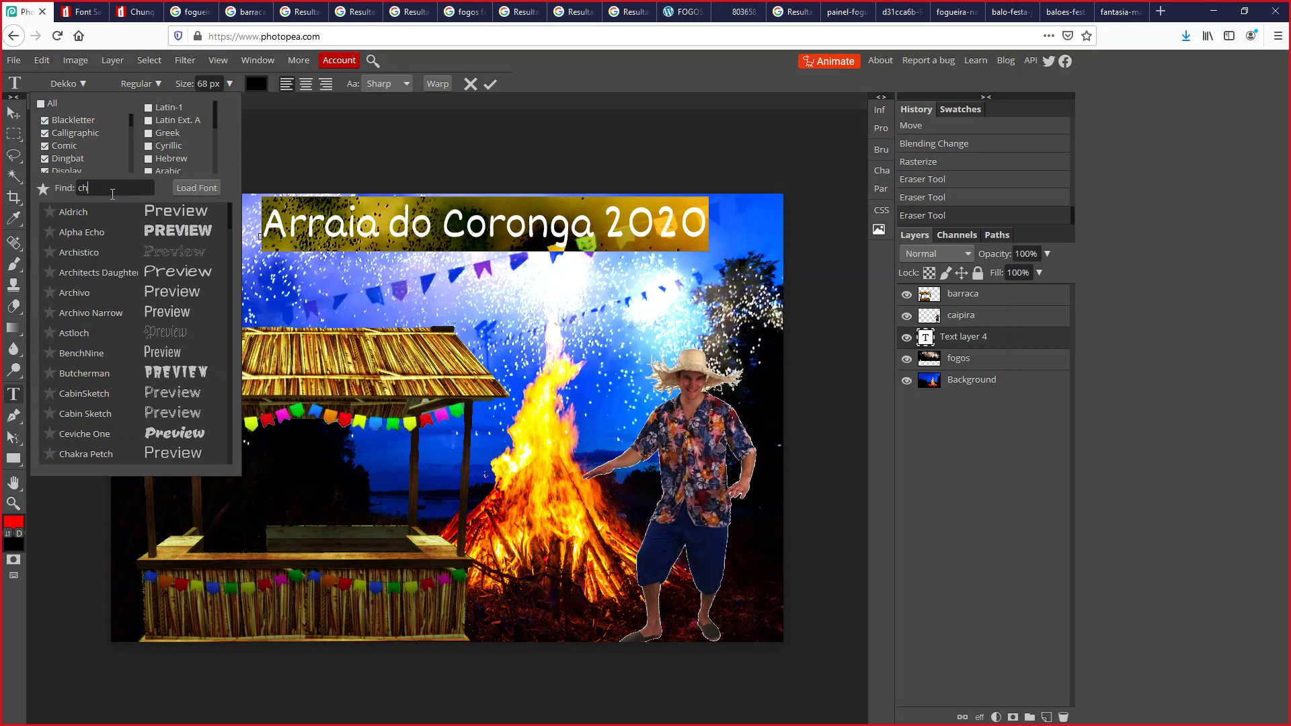
text(u)
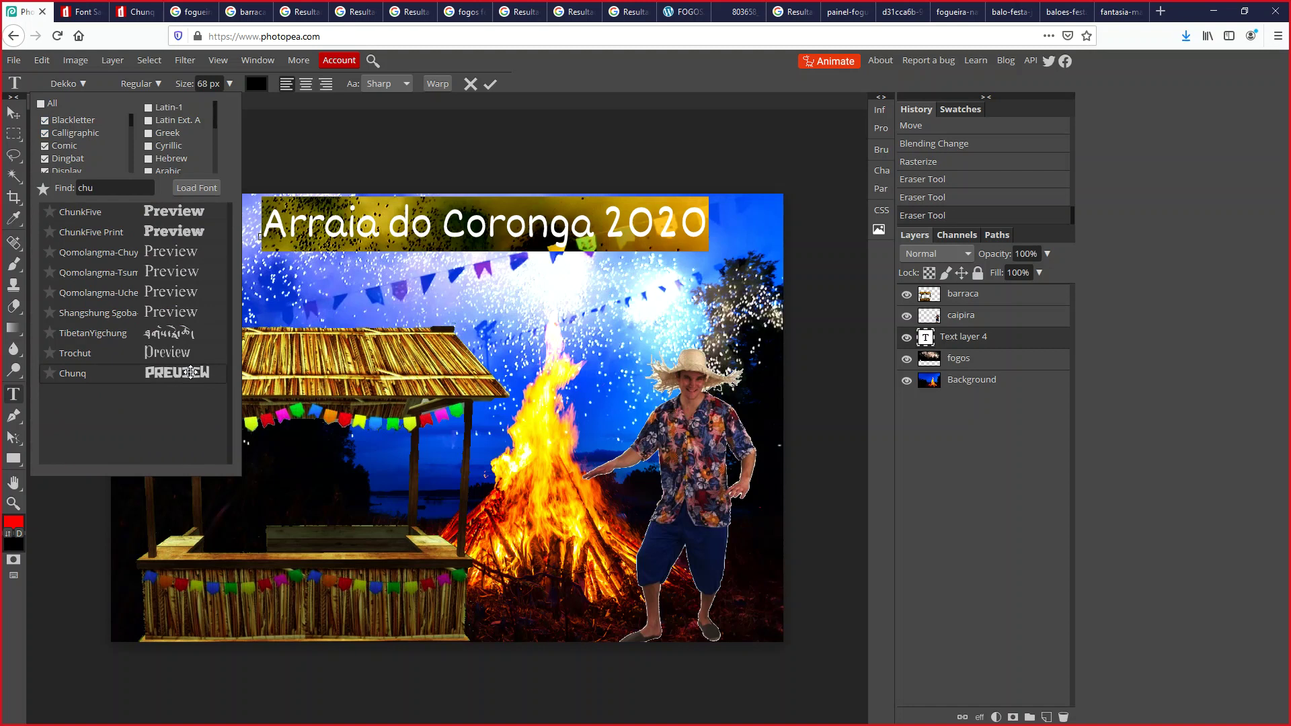
click(191, 373)
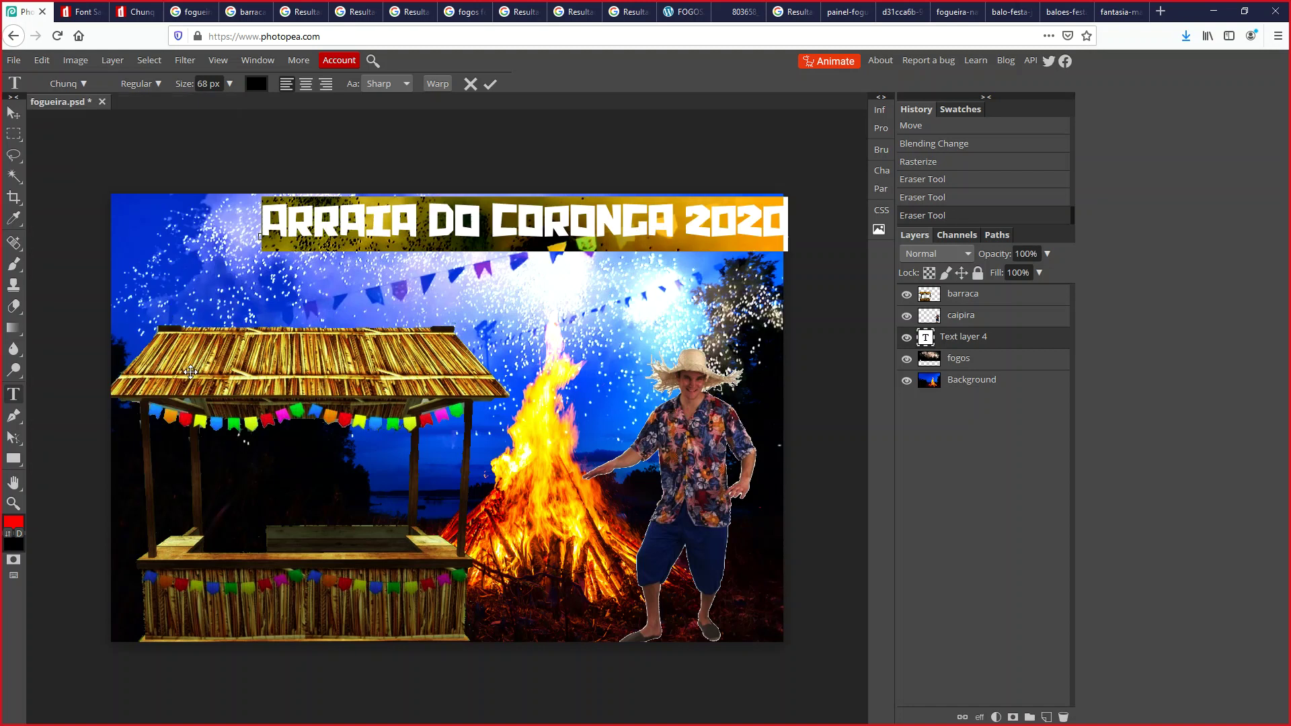
click(13, 113)
drag(571, 234, 503, 241)
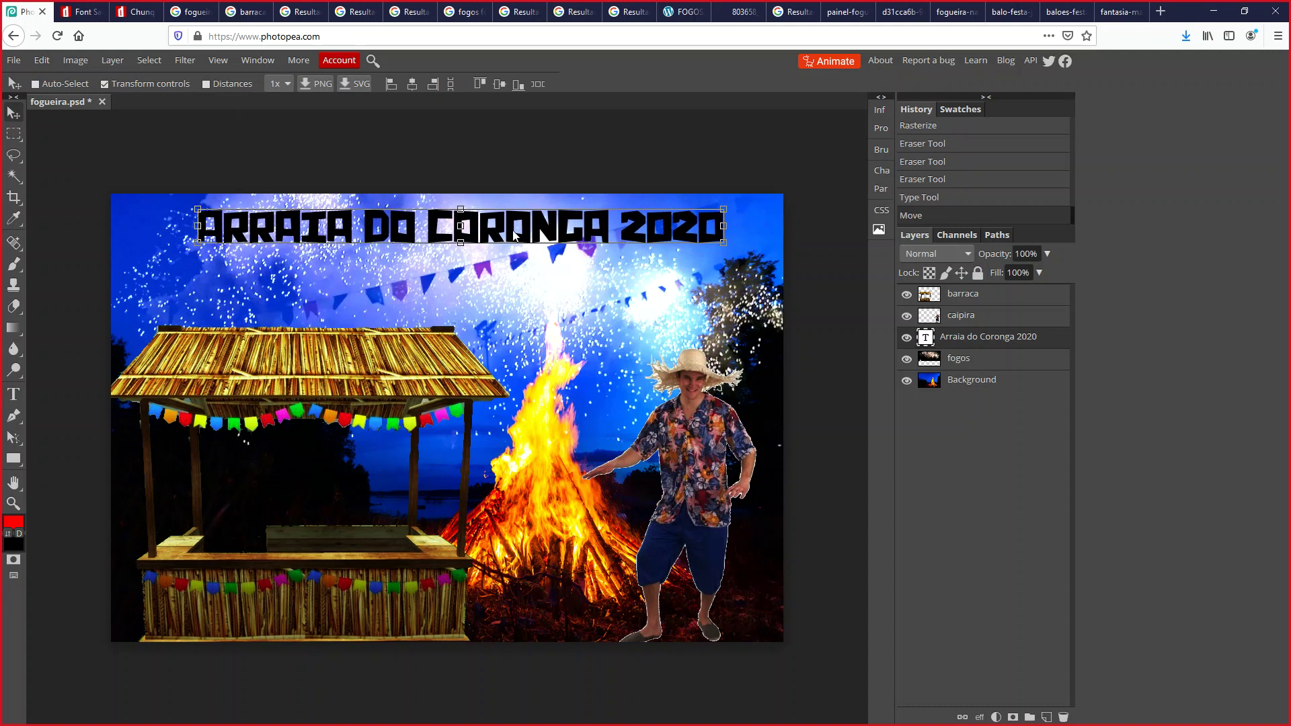
- Recolour the whole "Arraia do Coronga 2020" title red (f70404) and finish the text edit
double_click(516, 233)
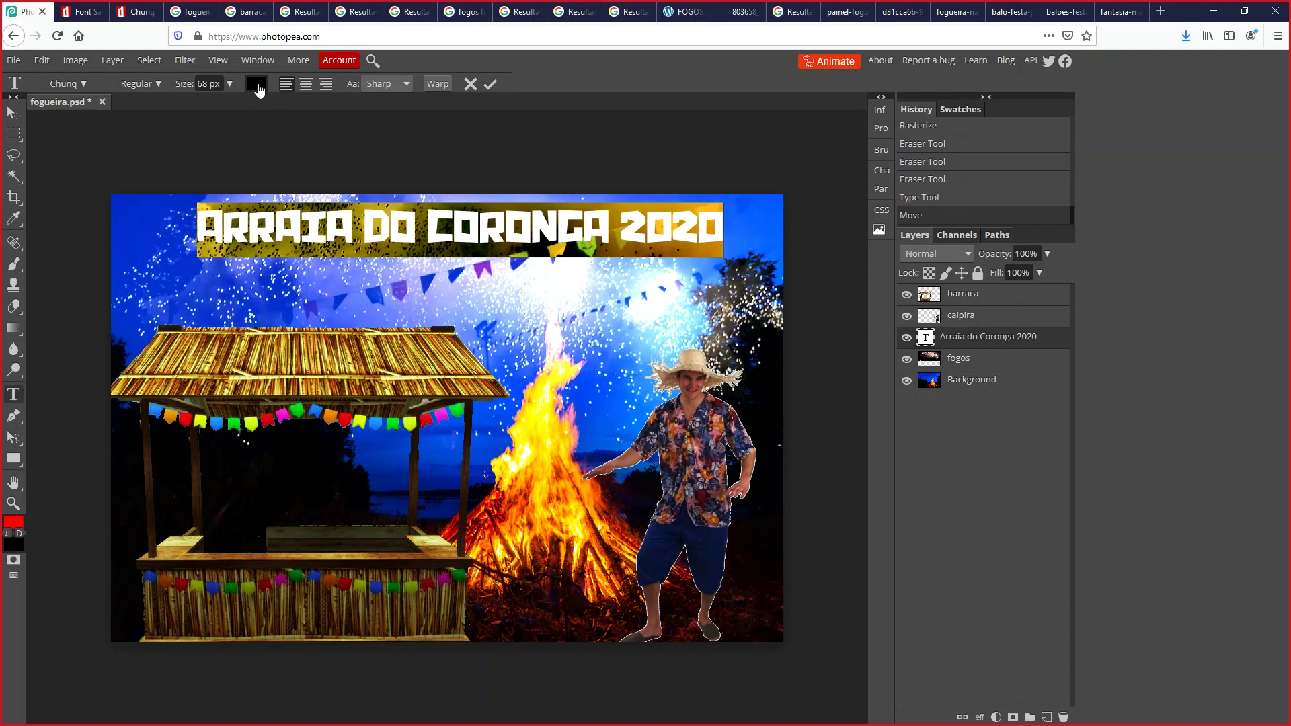
click(256, 85)
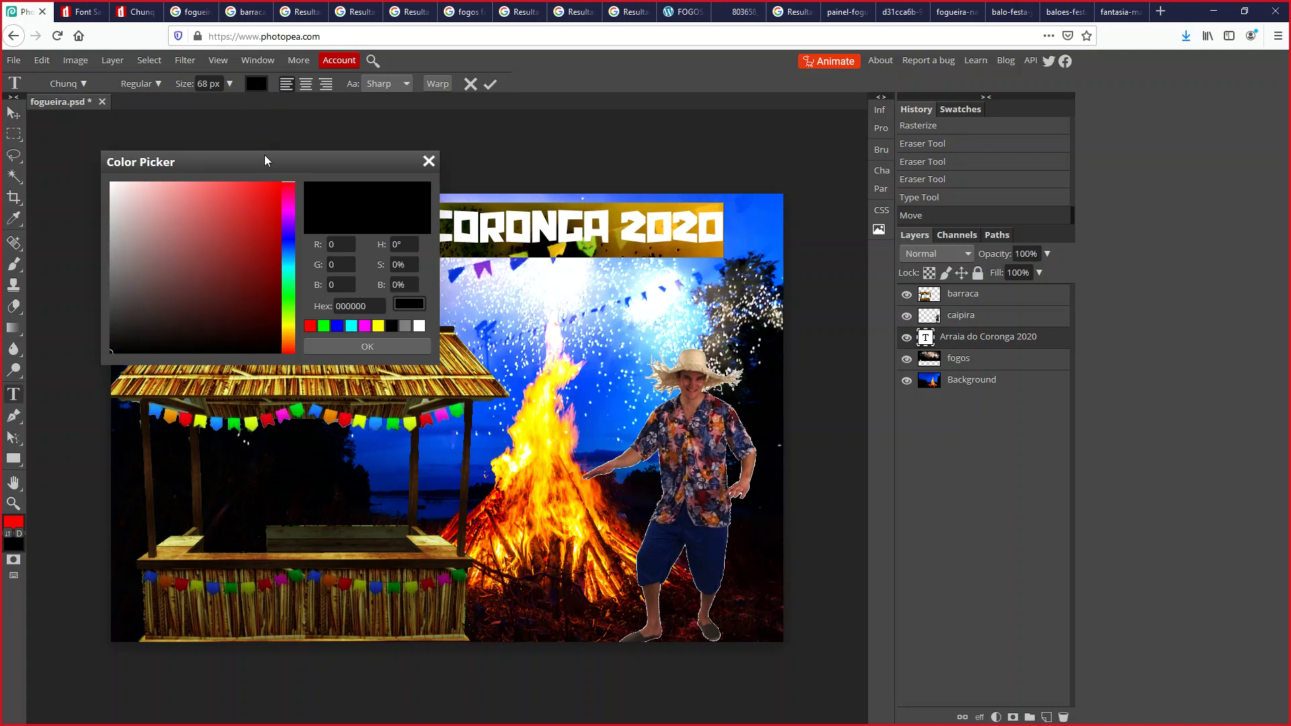
click(290, 325)
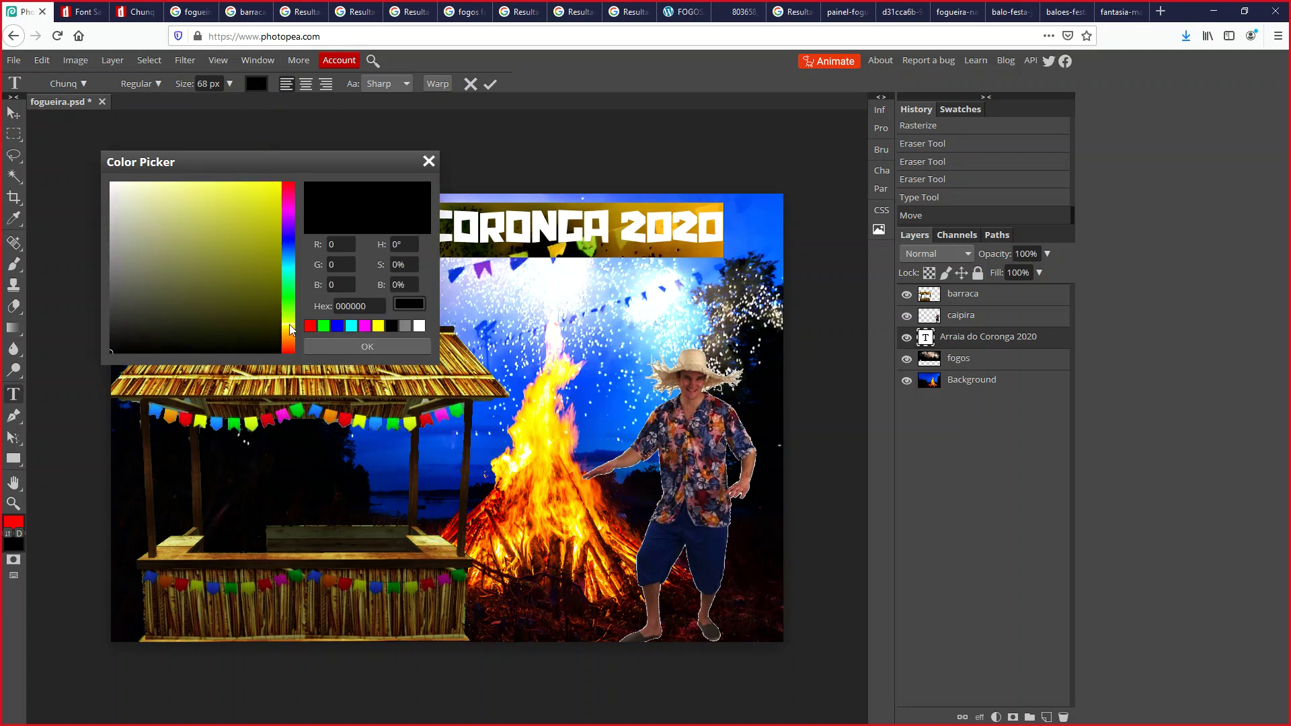
click(290, 340)
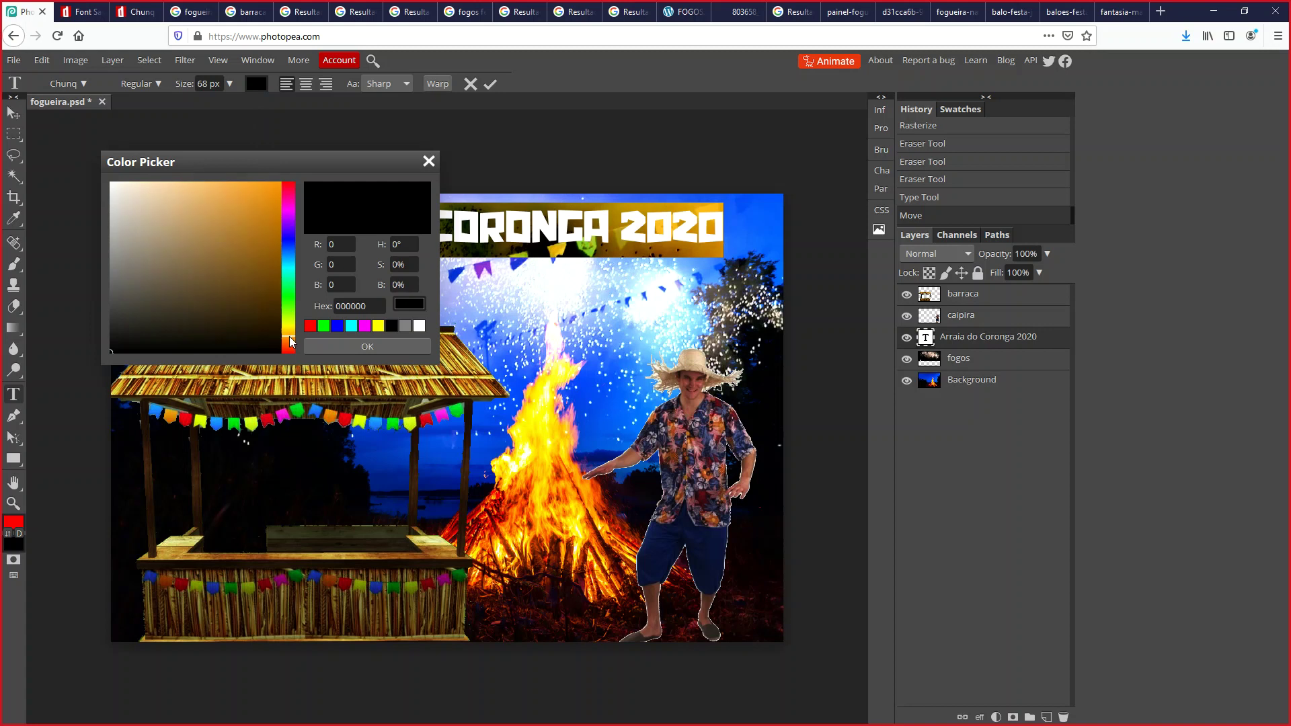
click(290, 327)
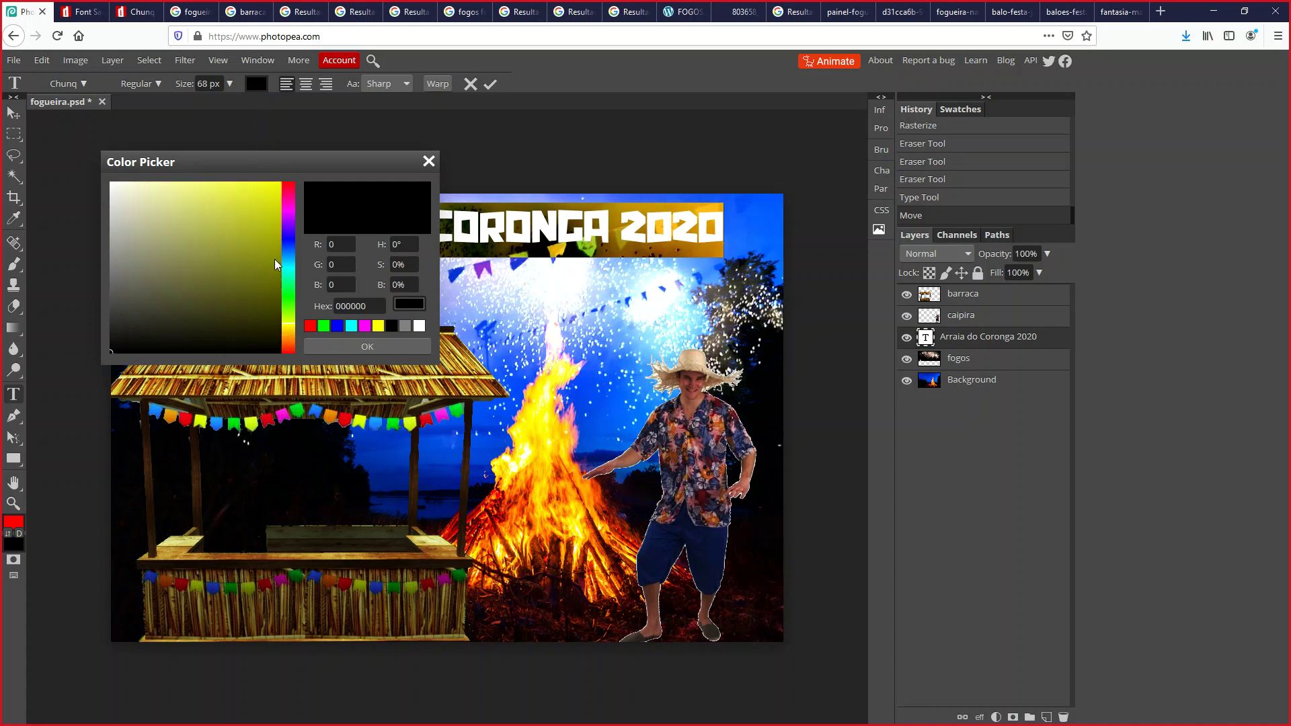
click(290, 331)
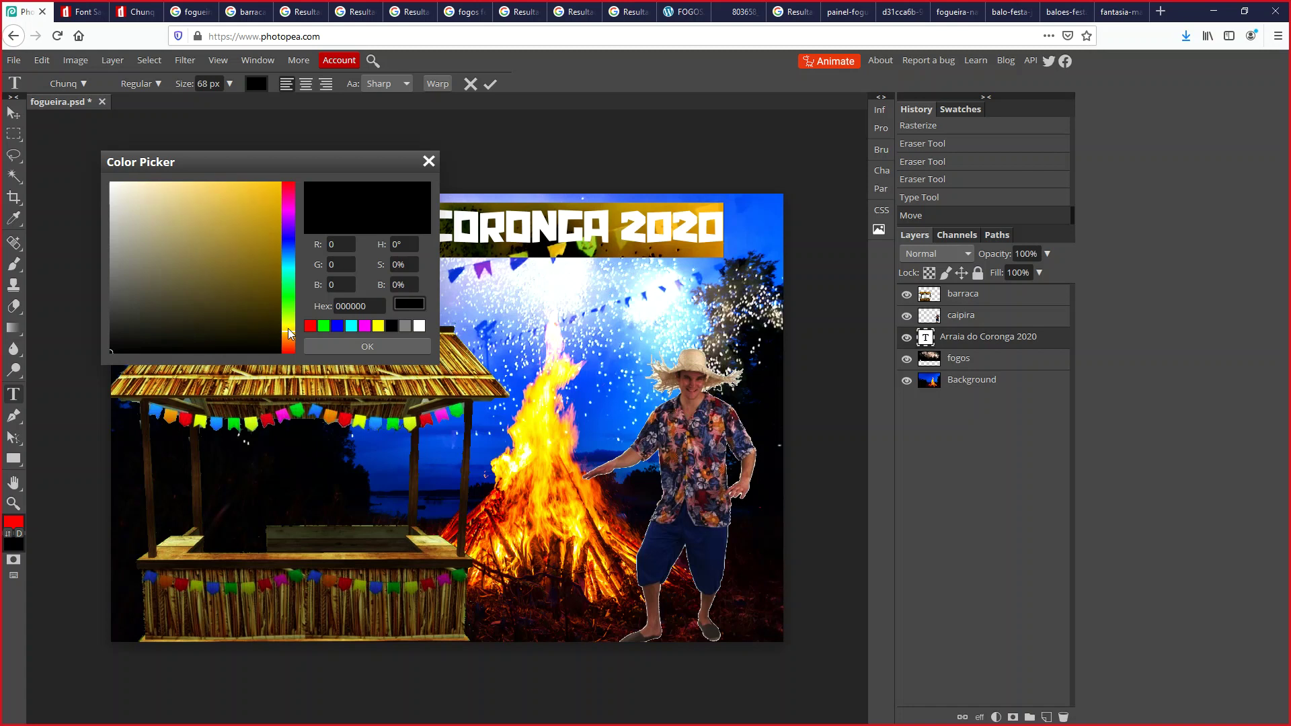
click(292, 347)
click(293, 352)
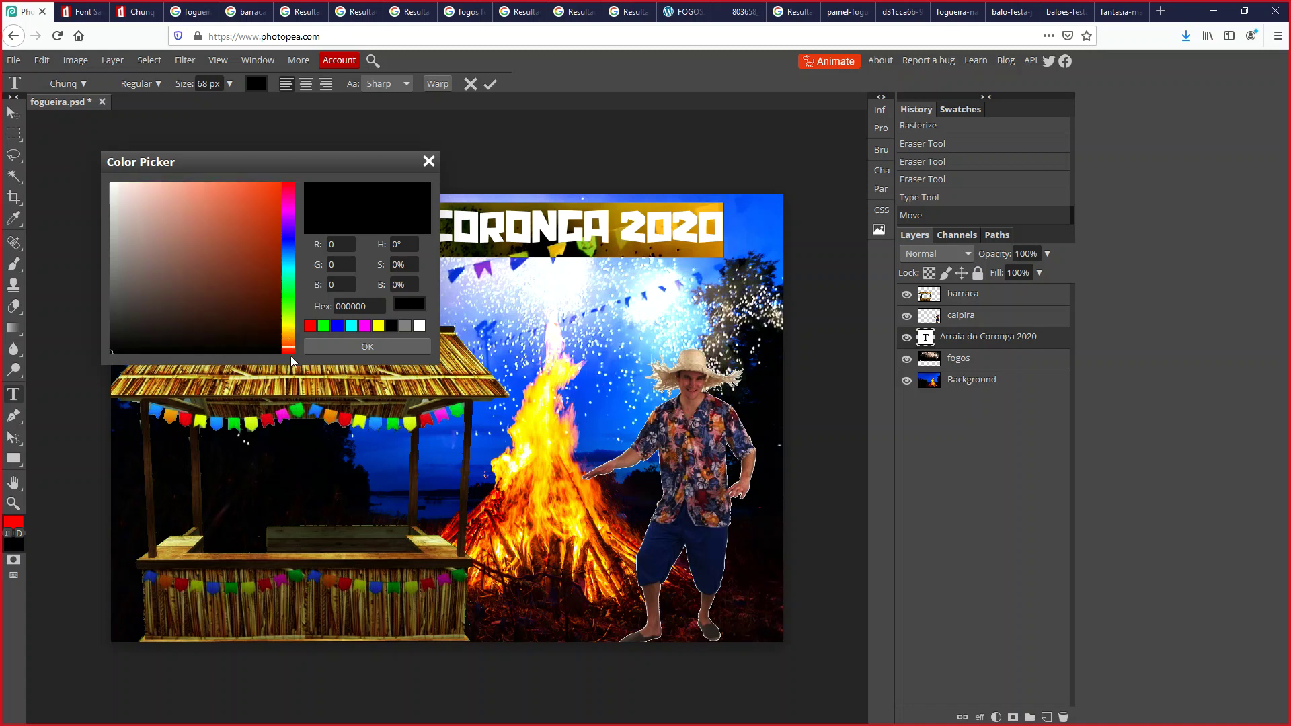
click(279, 188)
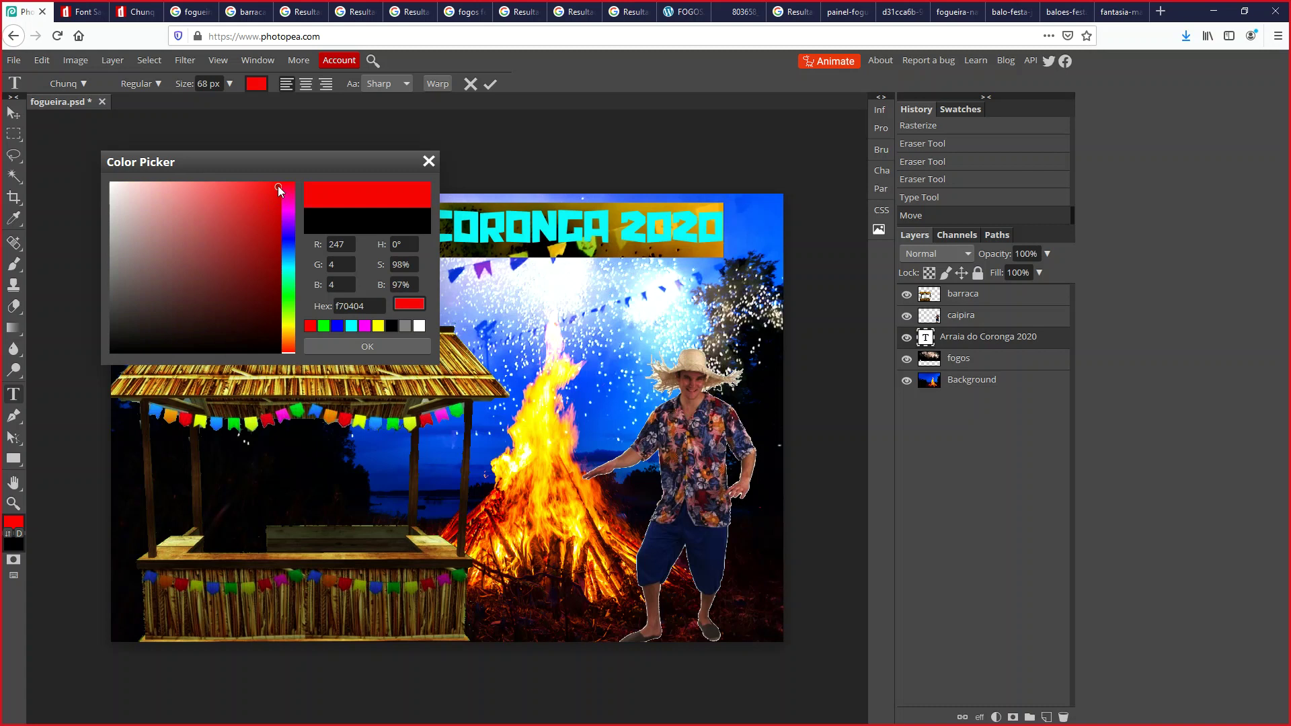
click(390, 343)
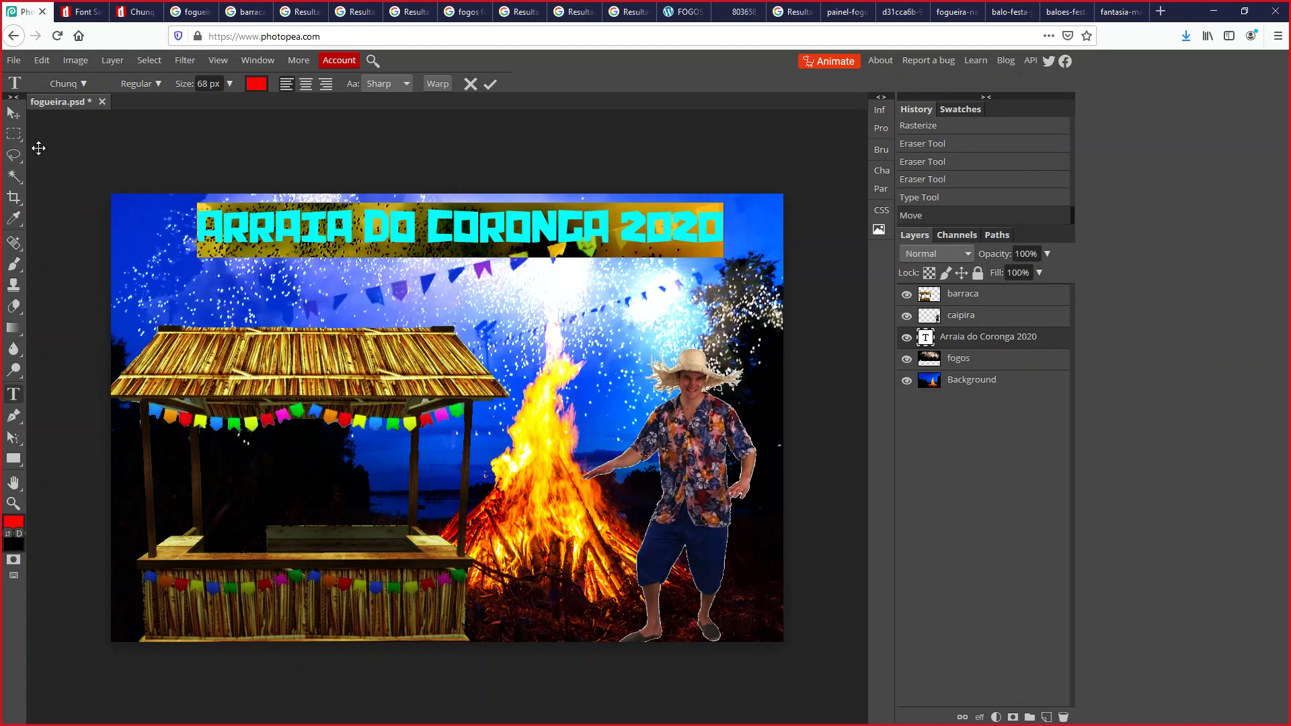
key(Escape)
key(m)
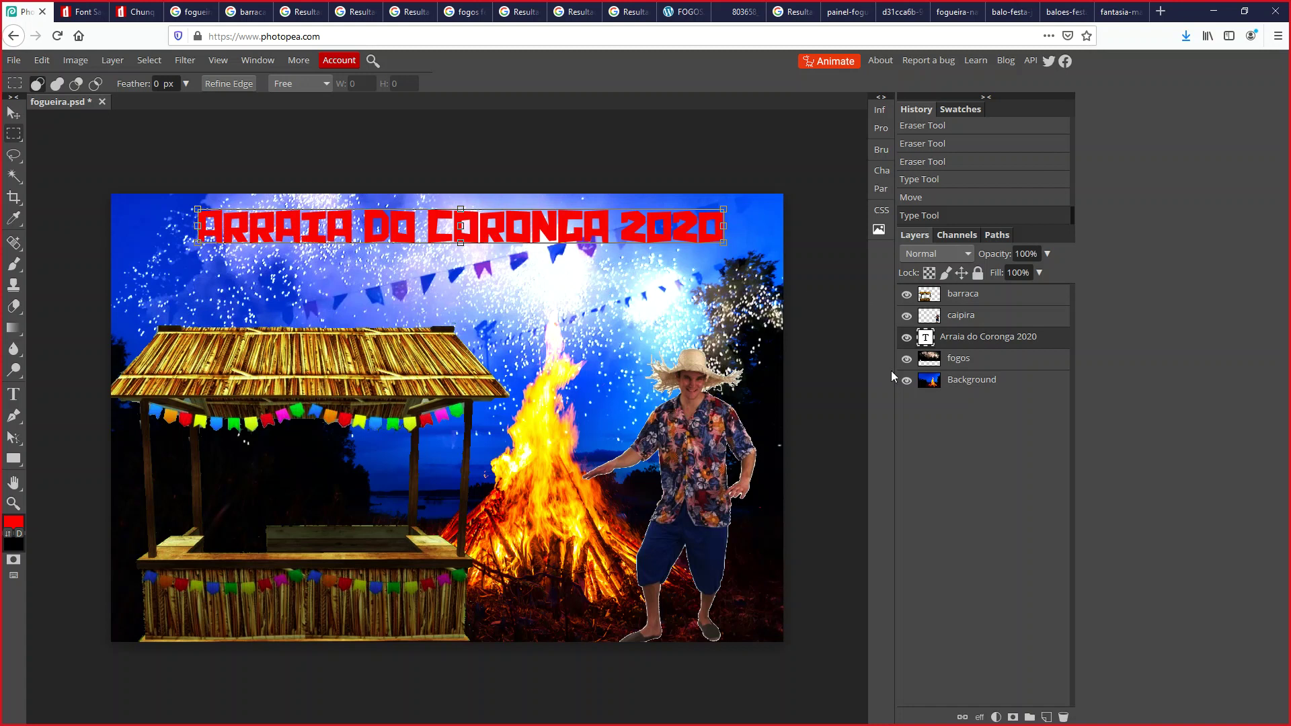
- Add Bevel and Emboss with Contour, Inner Glow and Drop Shadow effects to the title layer
right_click(928, 336)
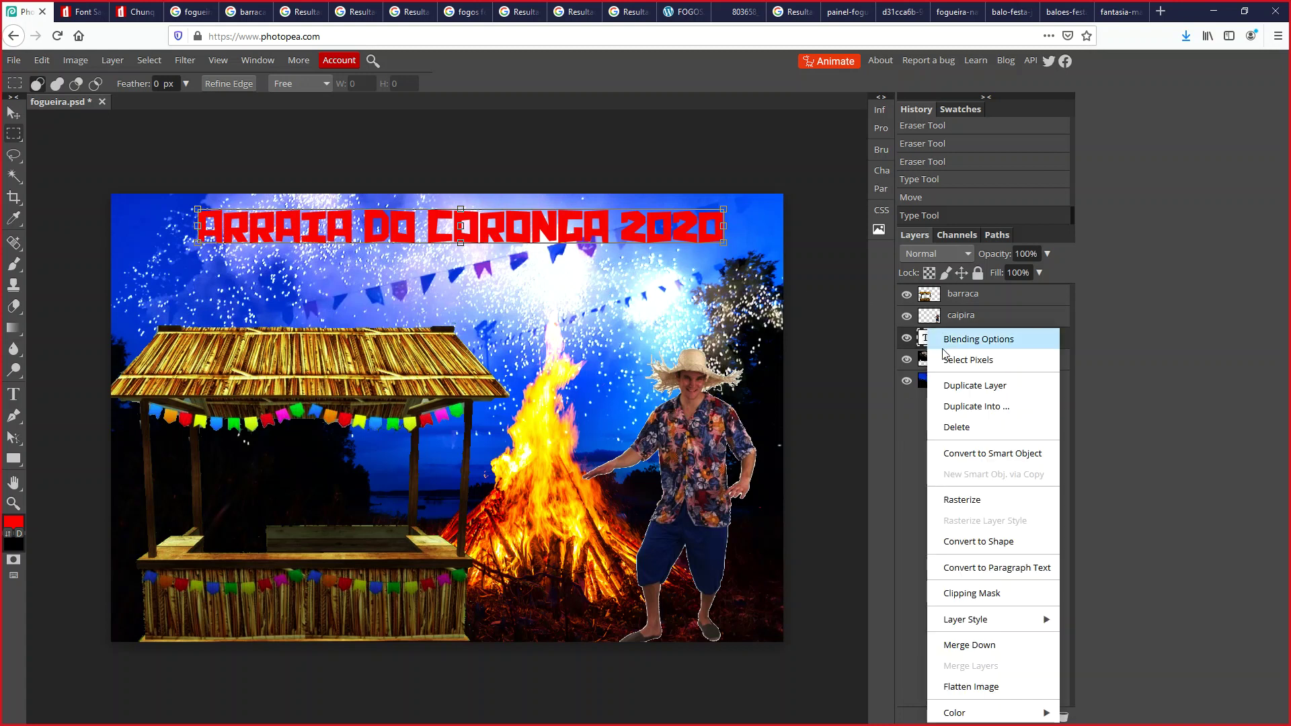
click(982, 340)
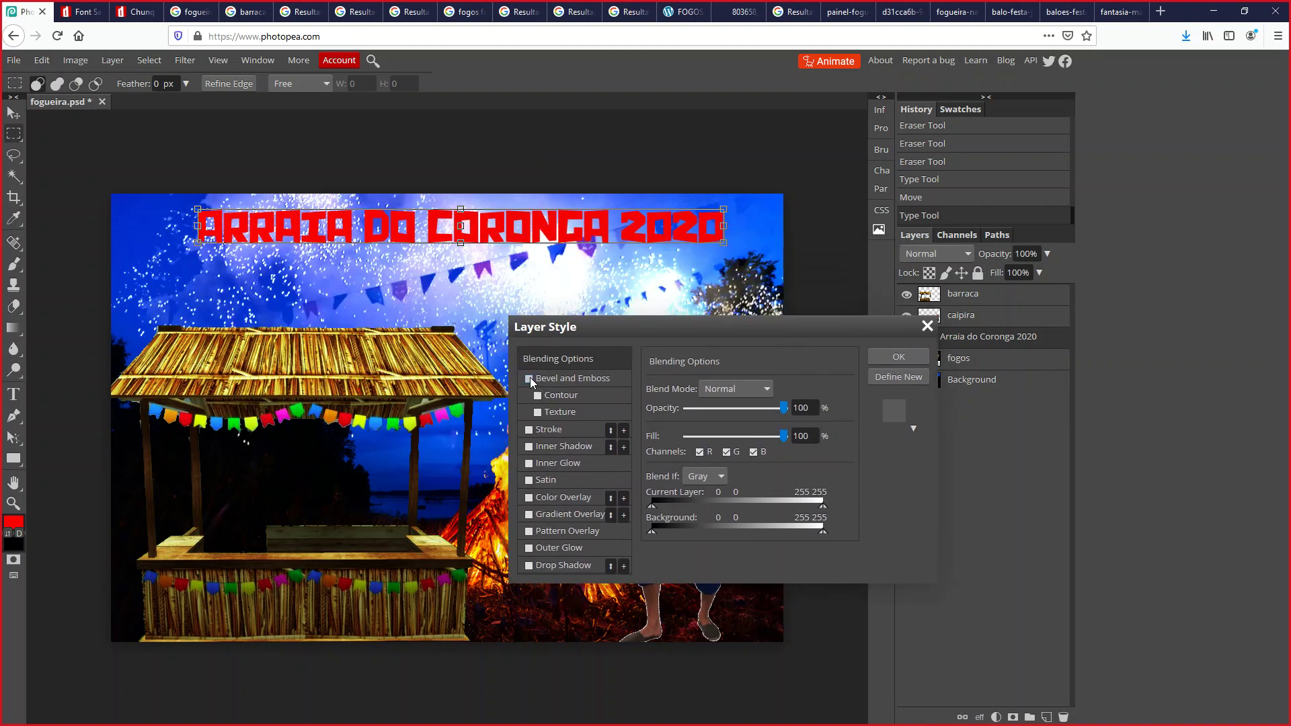
click(528, 379)
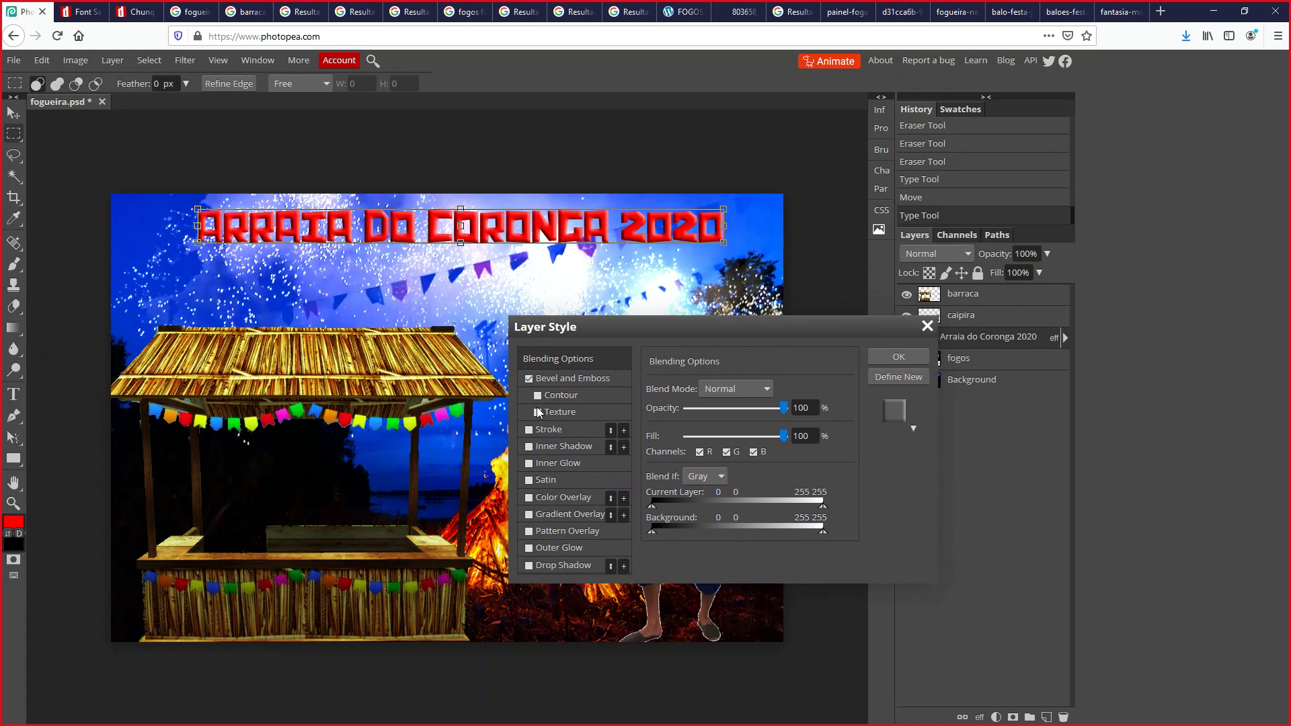
click(540, 400)
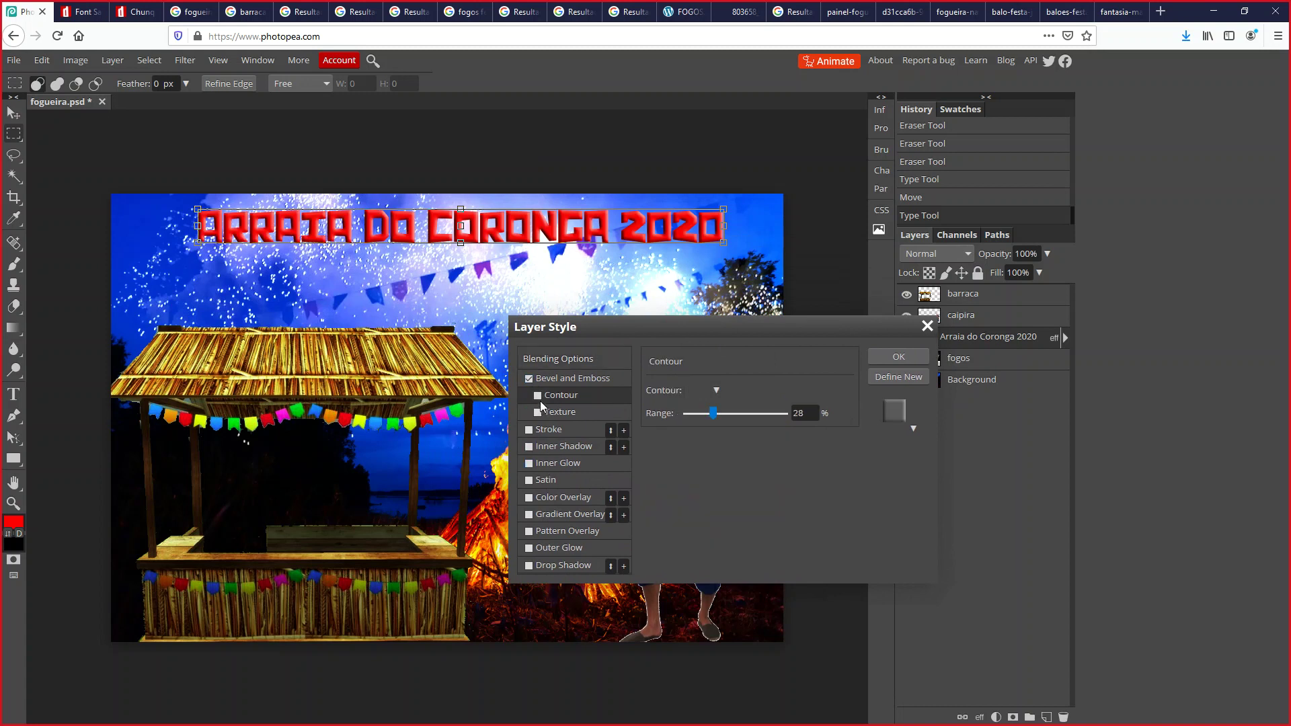
click(538, 396)
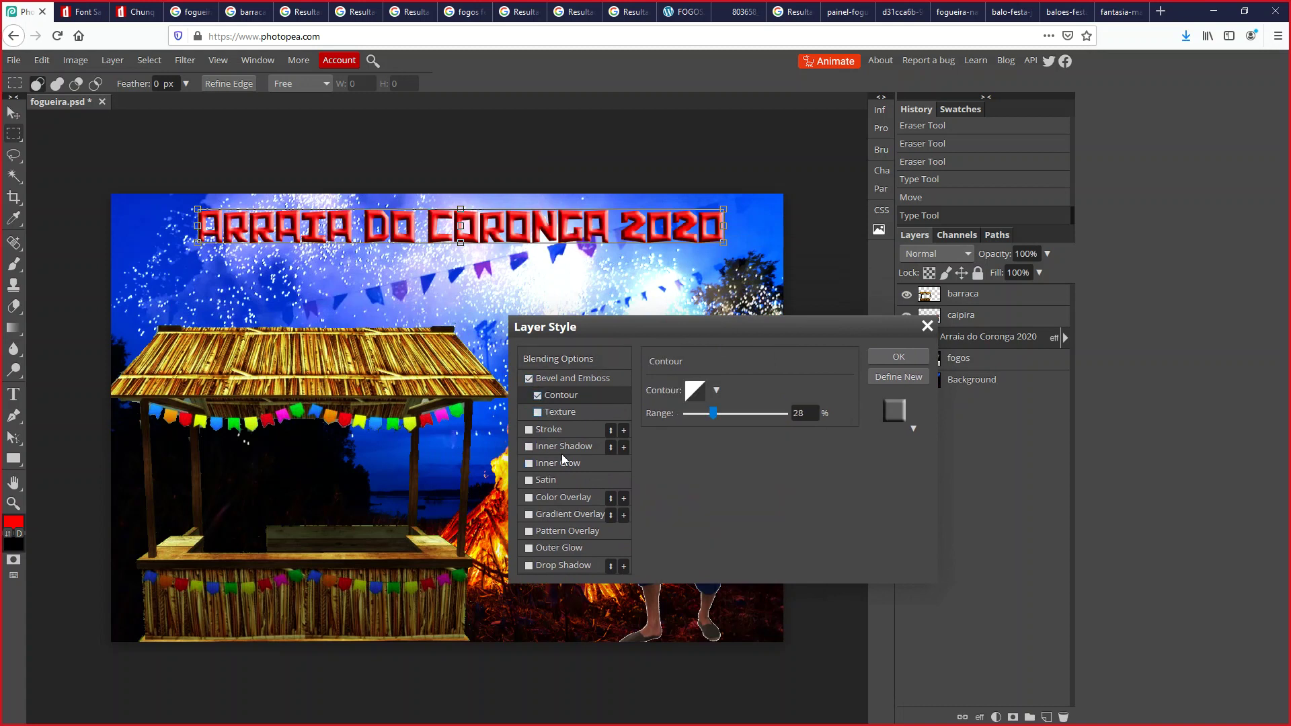
click(530, 464)
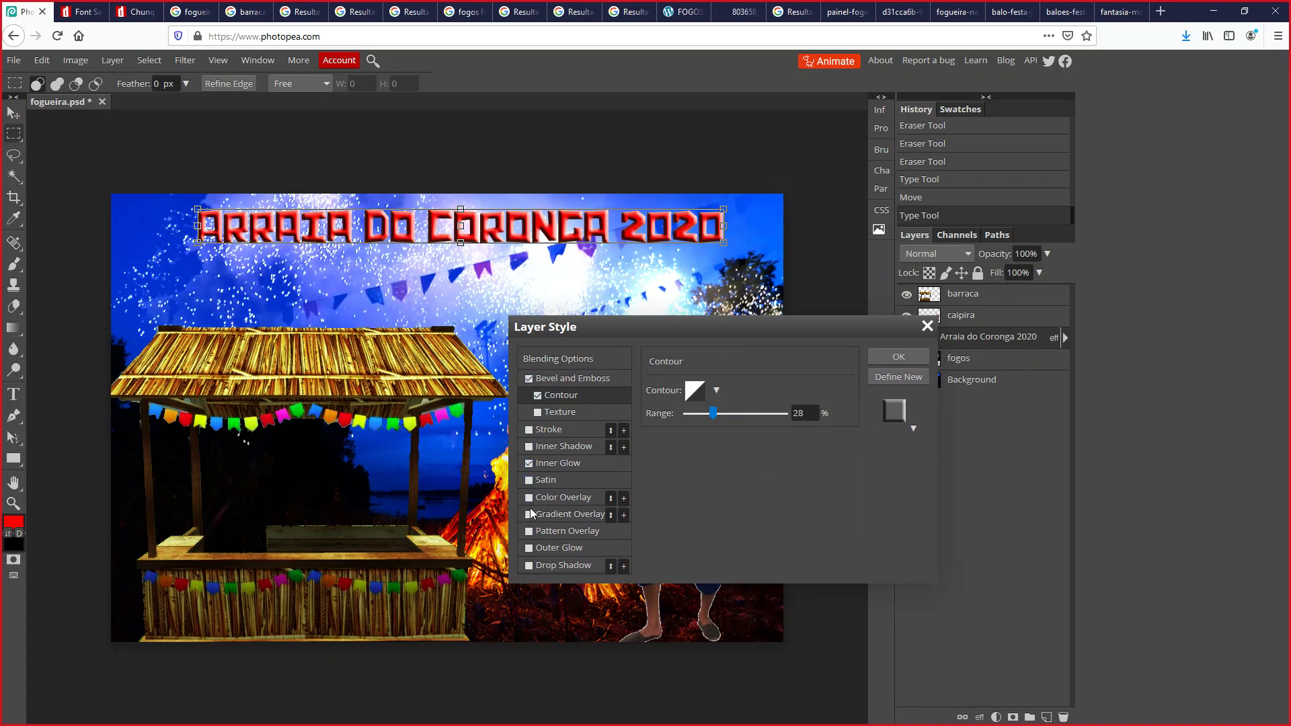
click(530, 566)
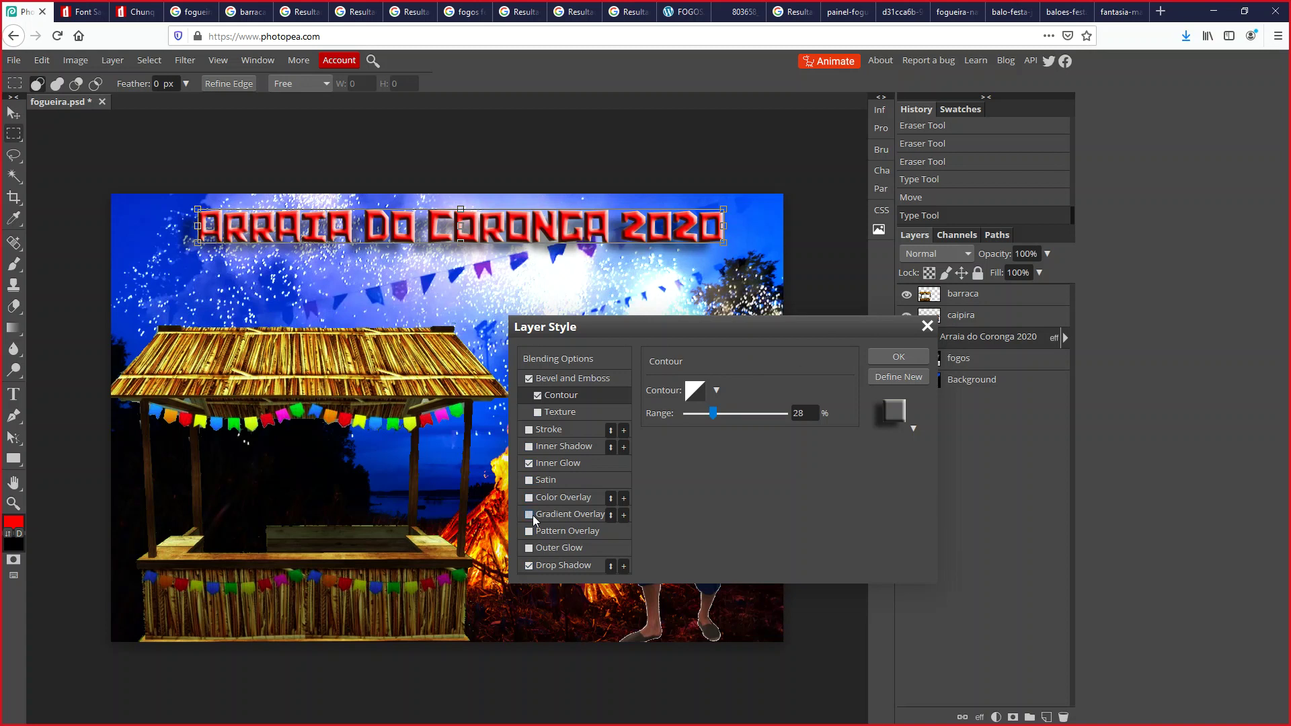
- Add a Gradient Overlay to the title and set the gradient's starting colour at 0% to red (f70000)
click(560, 518)
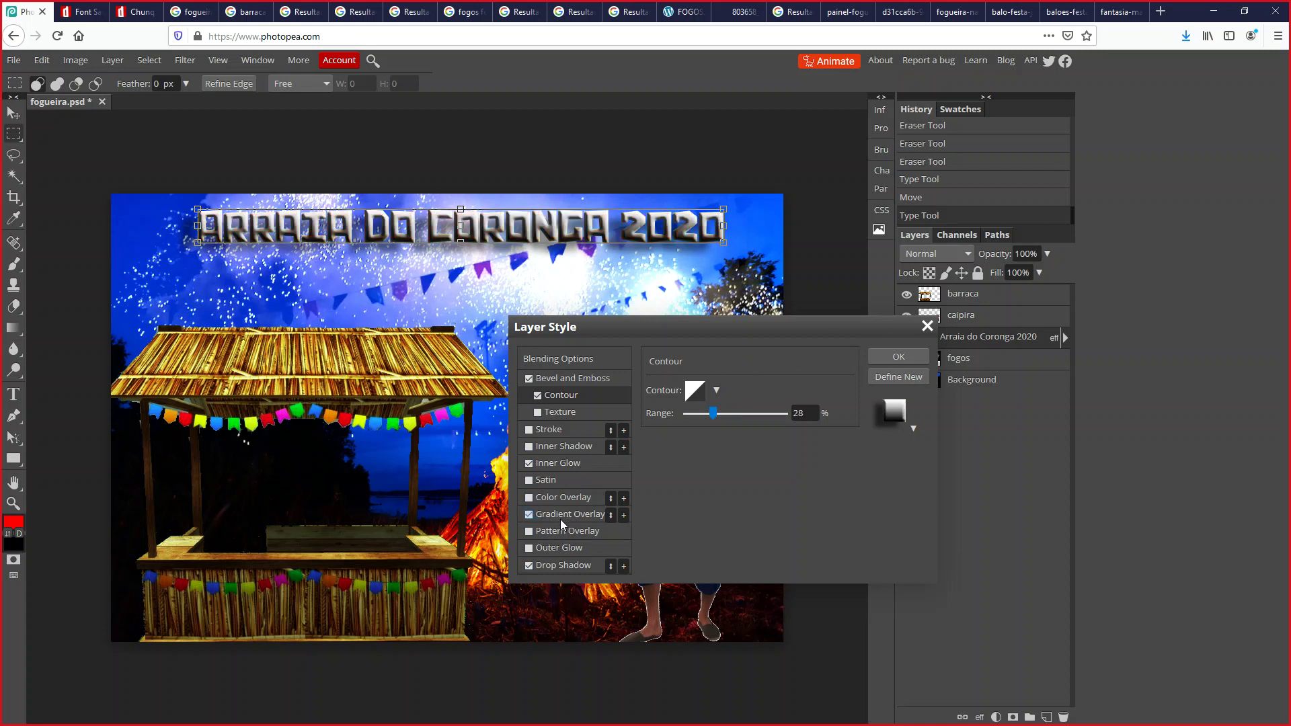
click(560, 518)
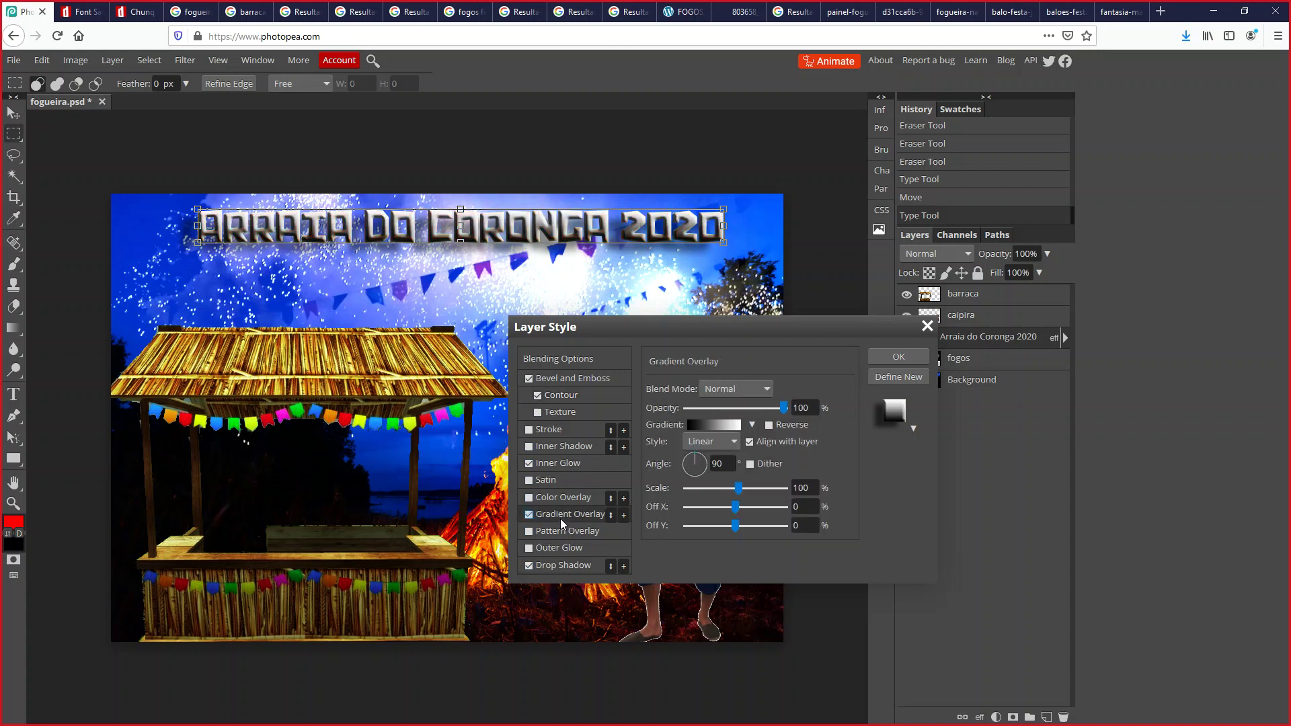
click(701, 424)
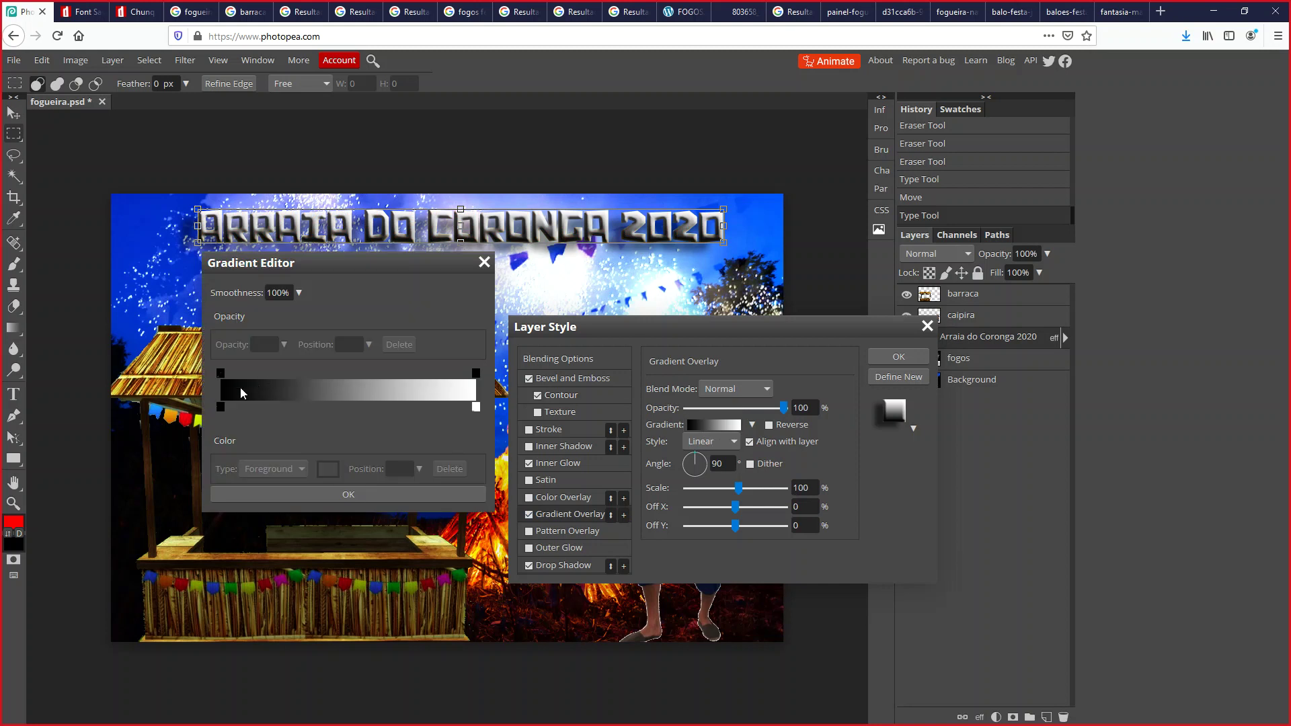
click(221, 407)
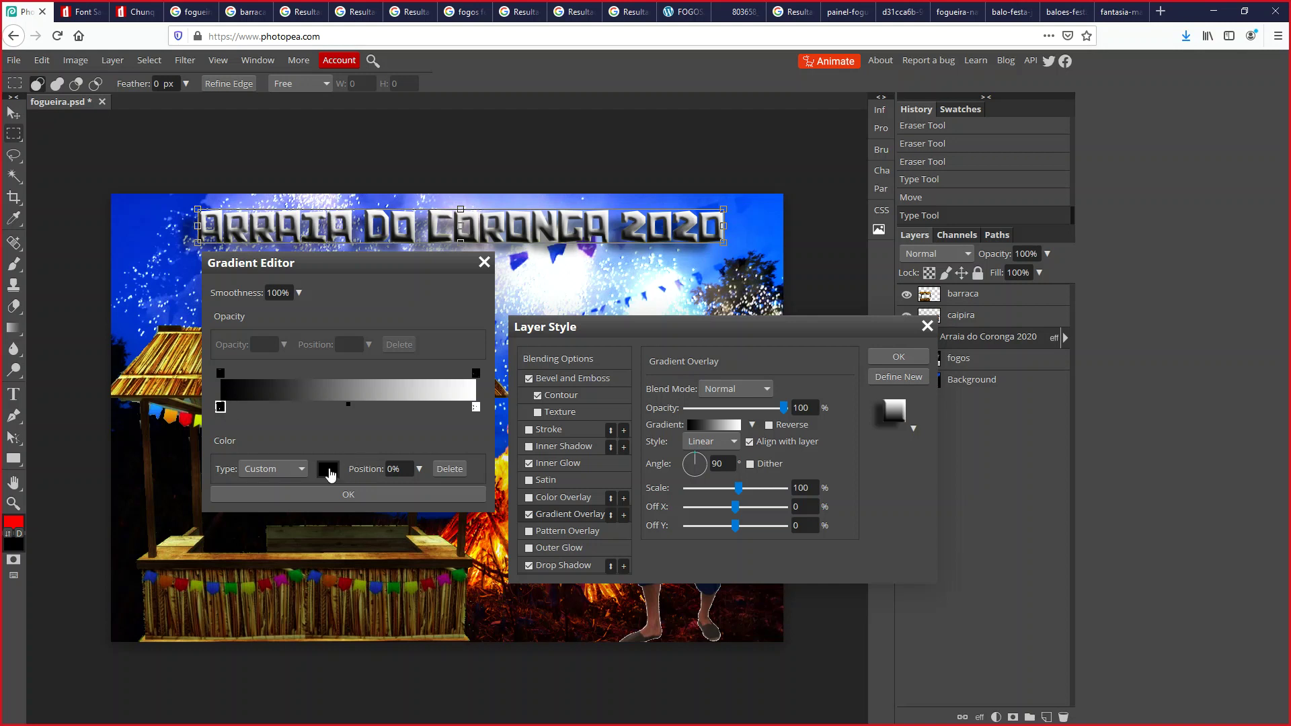
click(329, 470)
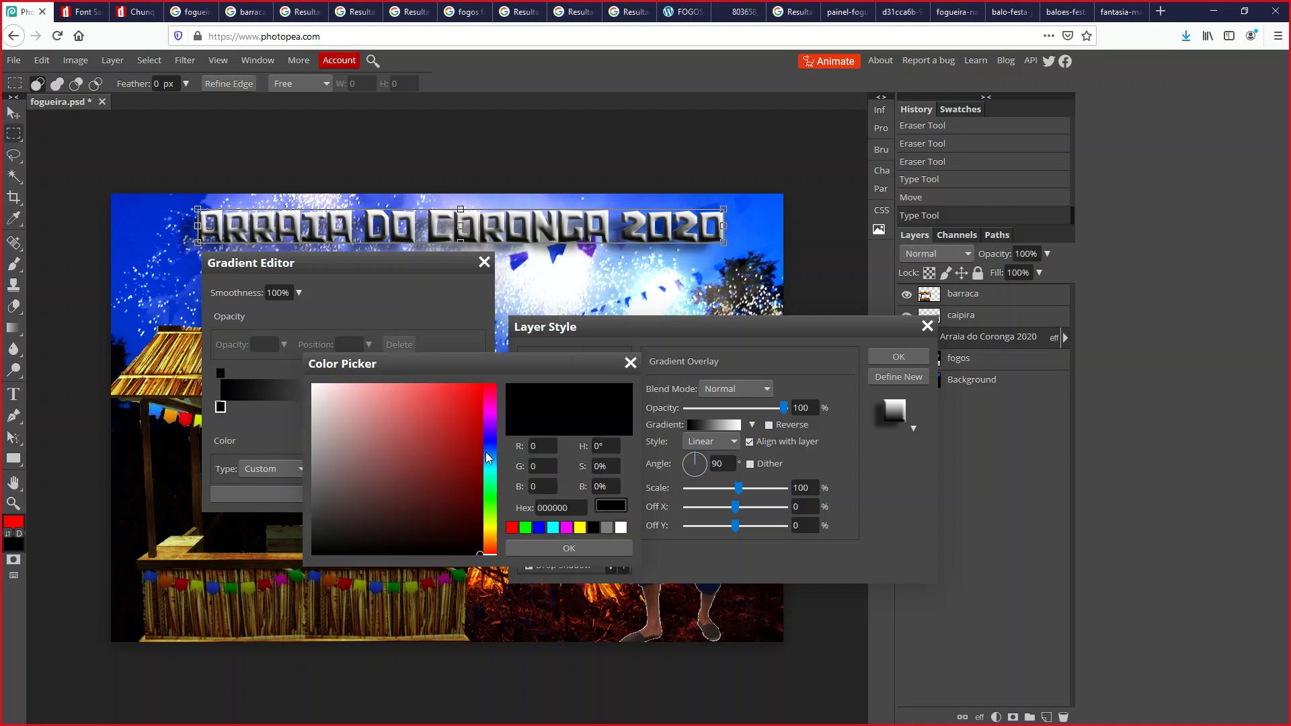
click(482, 388)
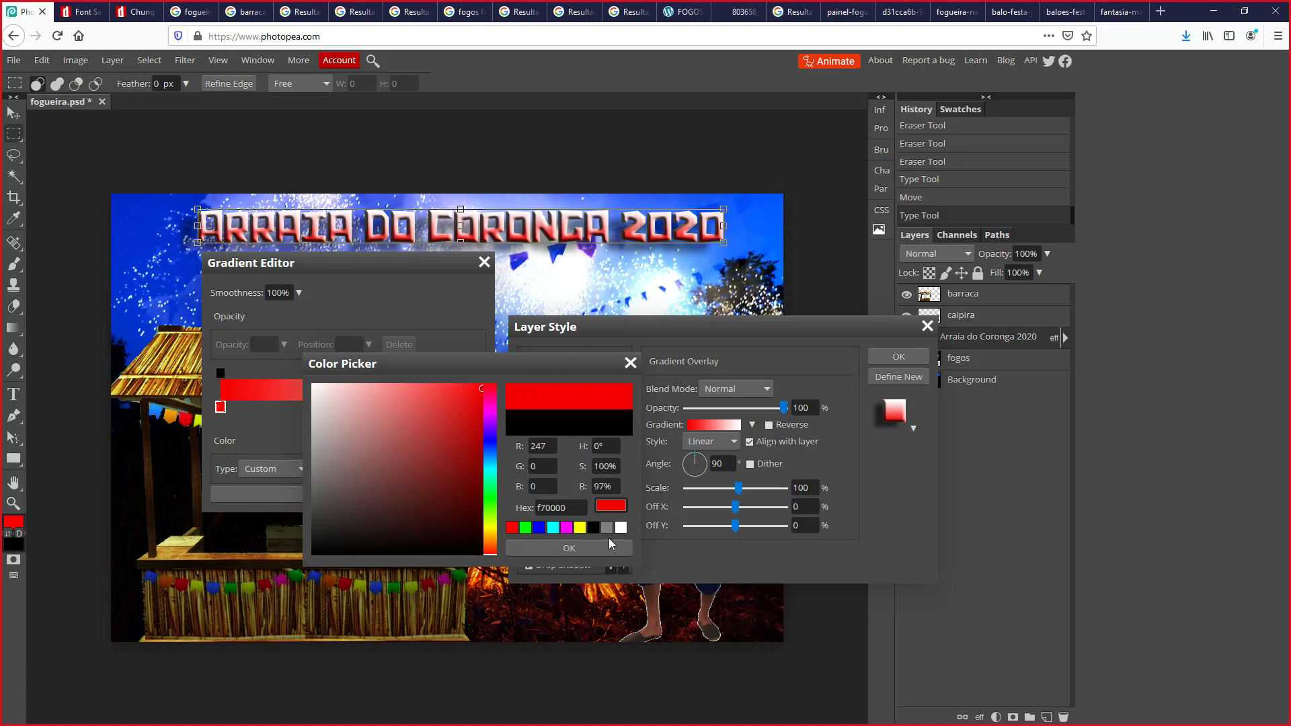
key(Return)
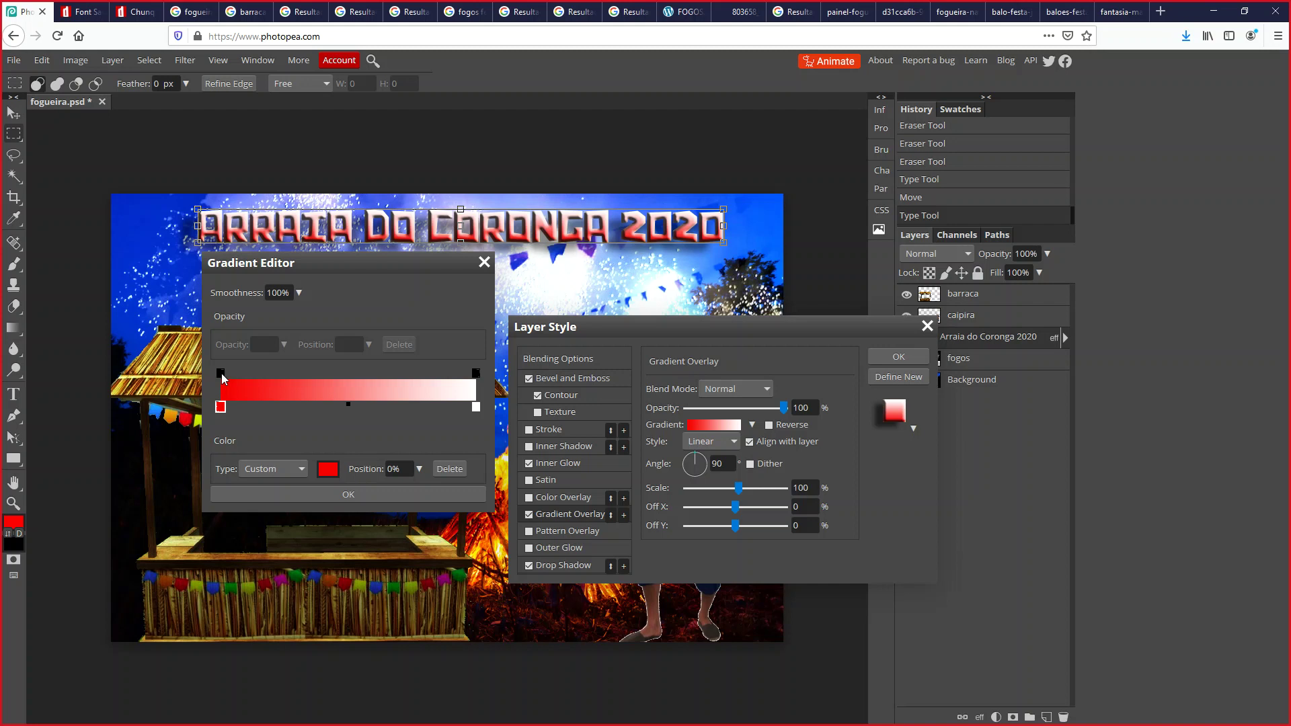
- Set the gradient's end colour at 100% to yellow (ebf400) and apply the title's layer style
click(477, 407)
click(328, 474)
click(490, 526)
click(461, 433)
drag(488, 392, 488, 392)
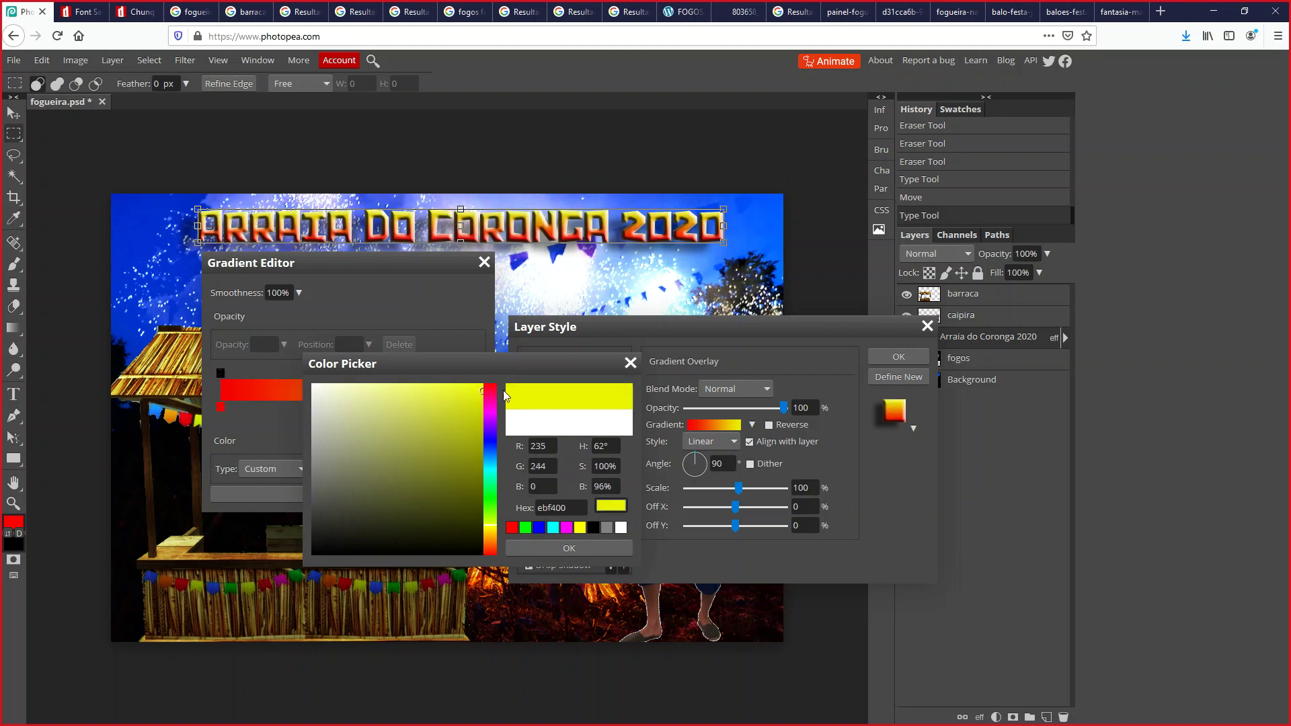
click(582, 546)
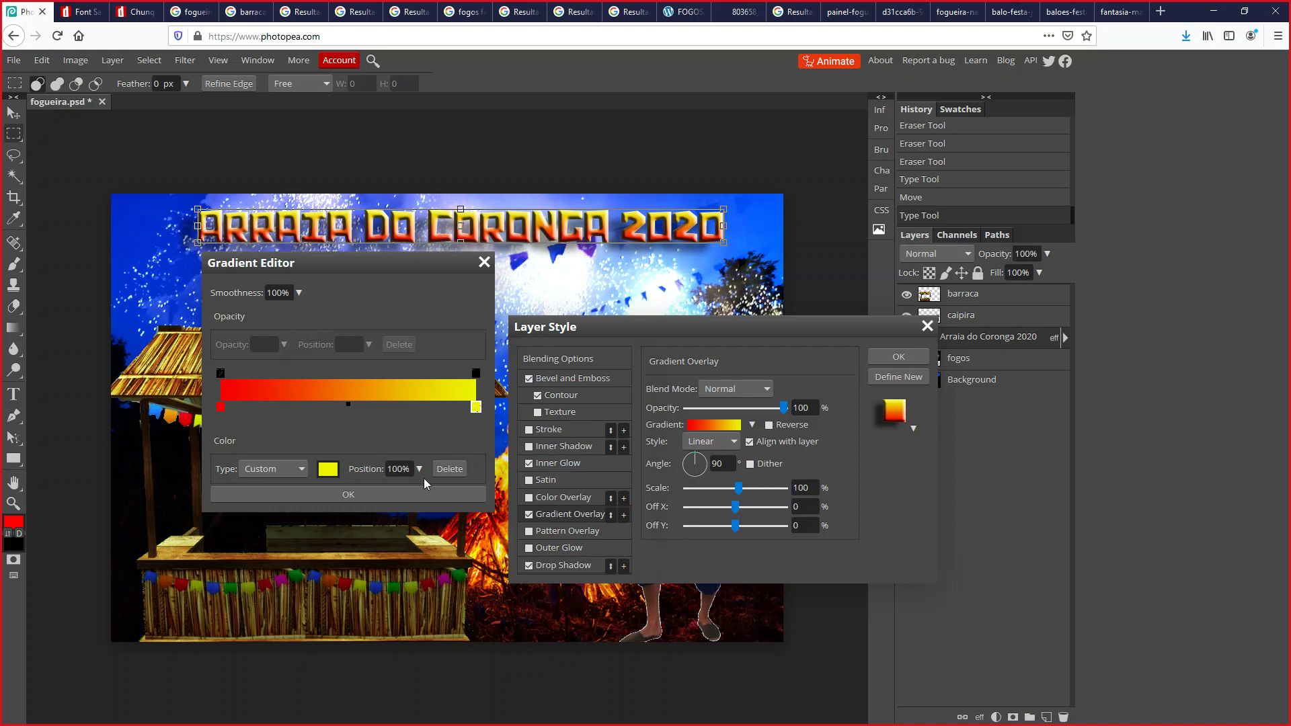
click(421, 497)
click(902, 358)
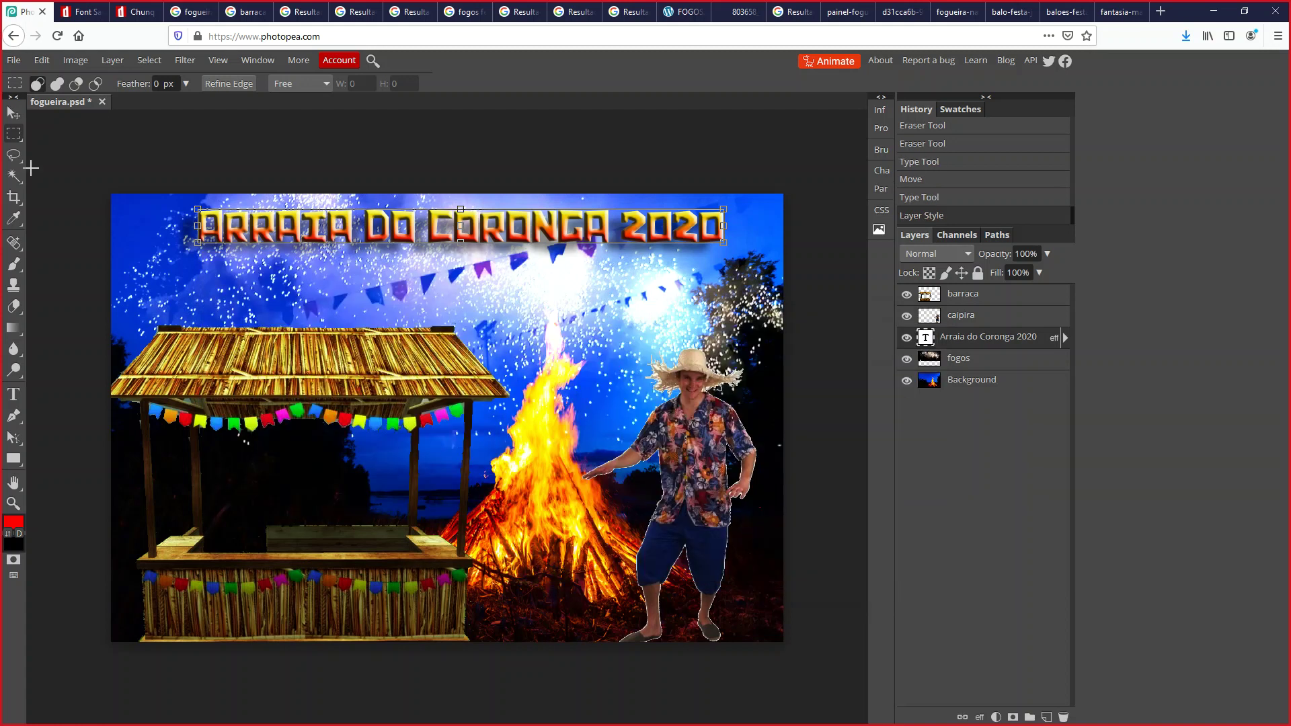
- Save the montage as a PSD and download it as fogueira.psd
click(18, 65)
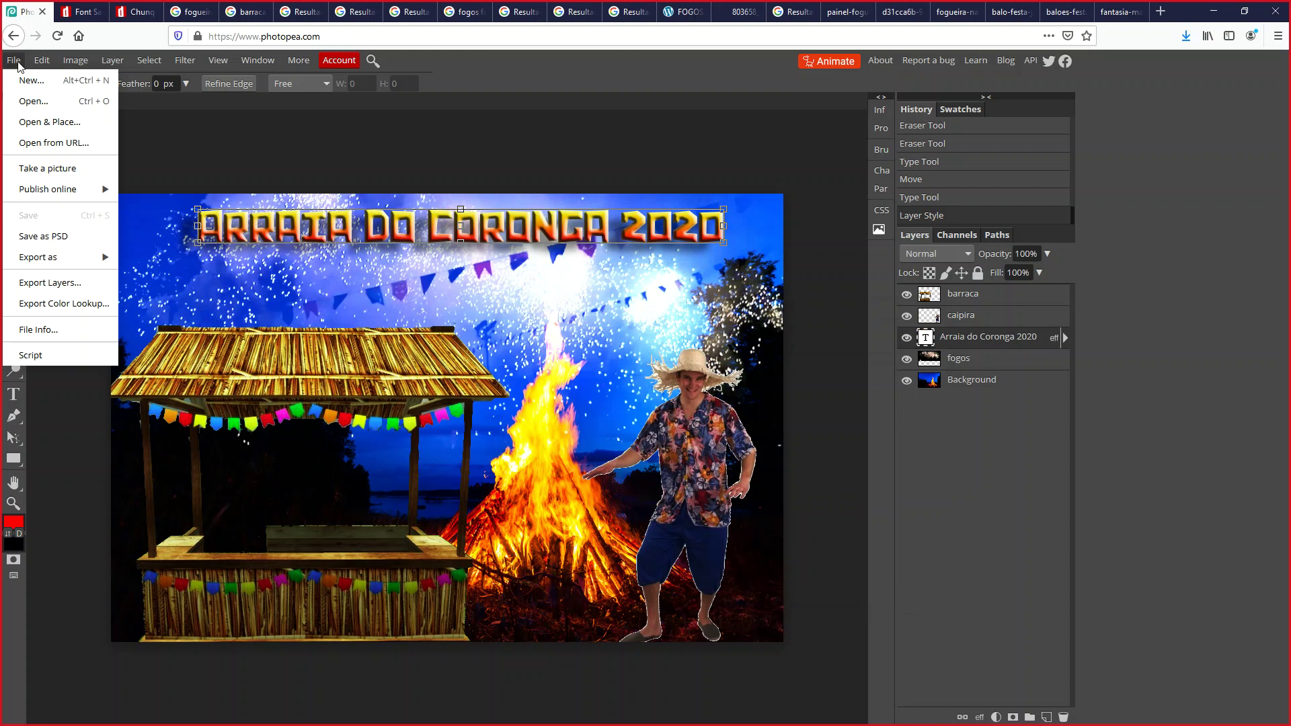
click(60, 241)
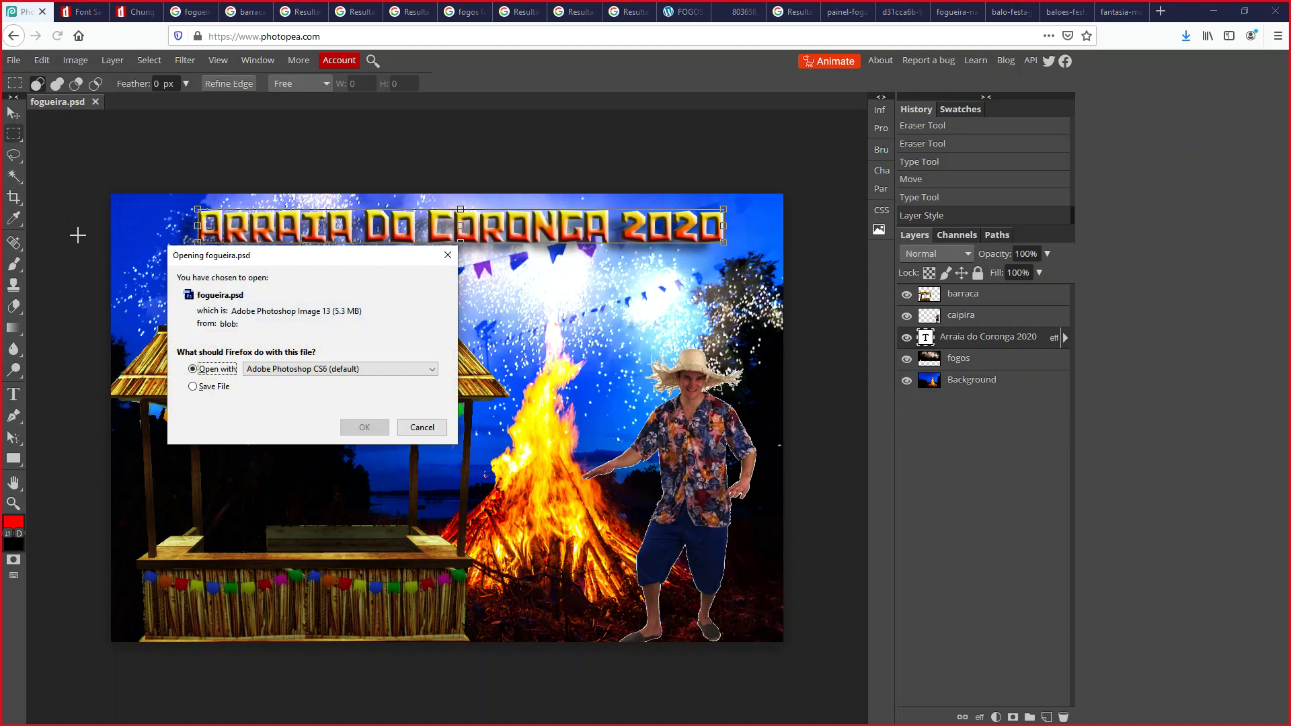
click(207, 387)
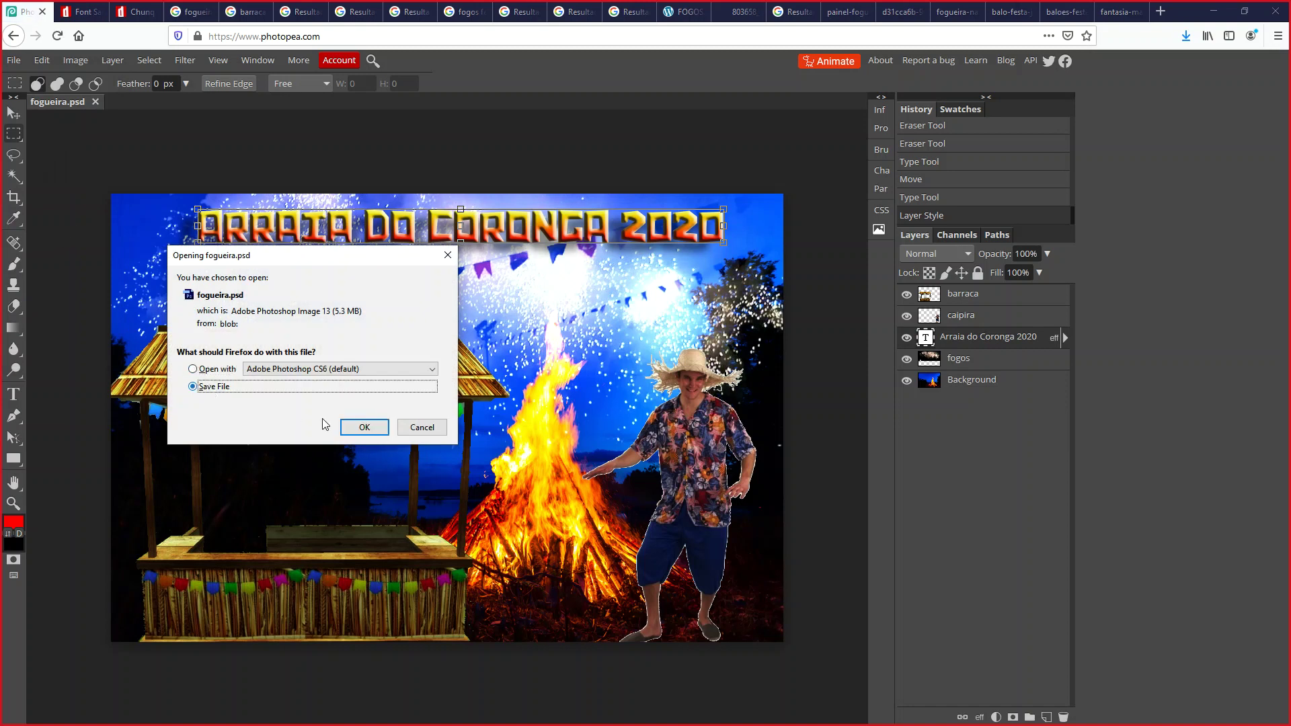
click(378, 431)
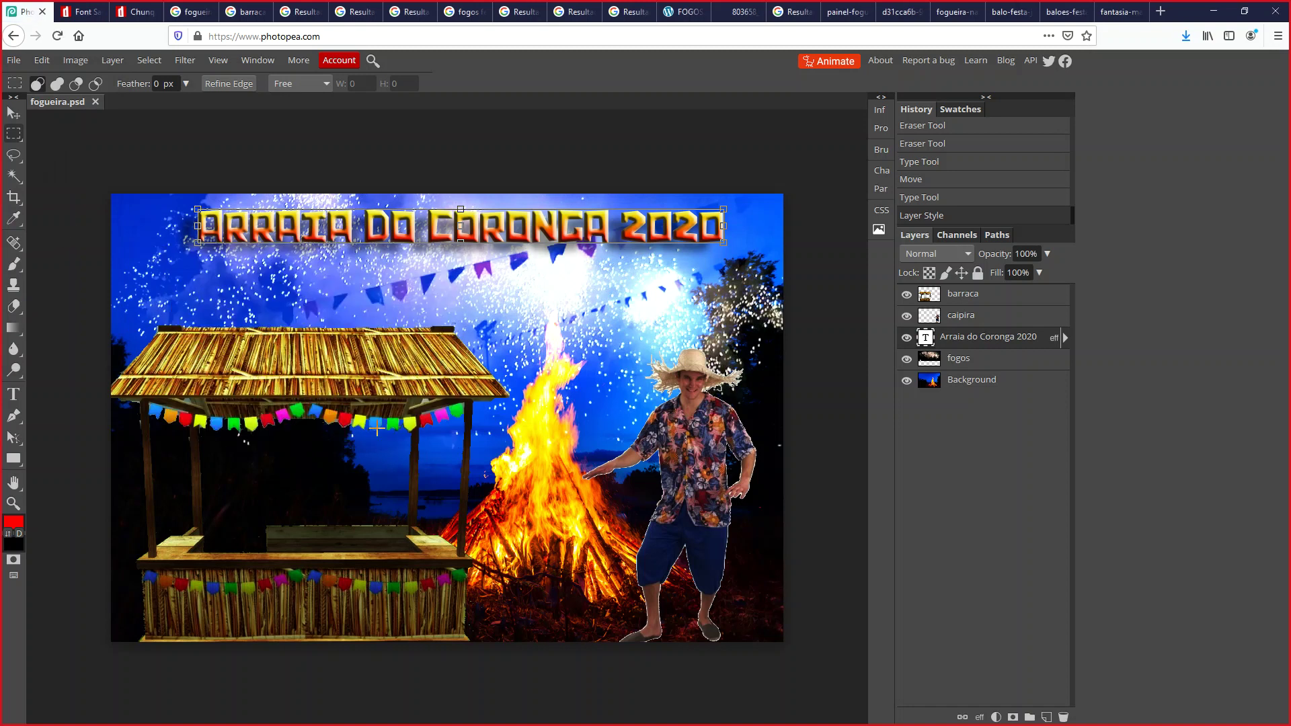
- Export the montage as a JPG at maximum quality and save the file as fogueira.jpg
click(13, 60)
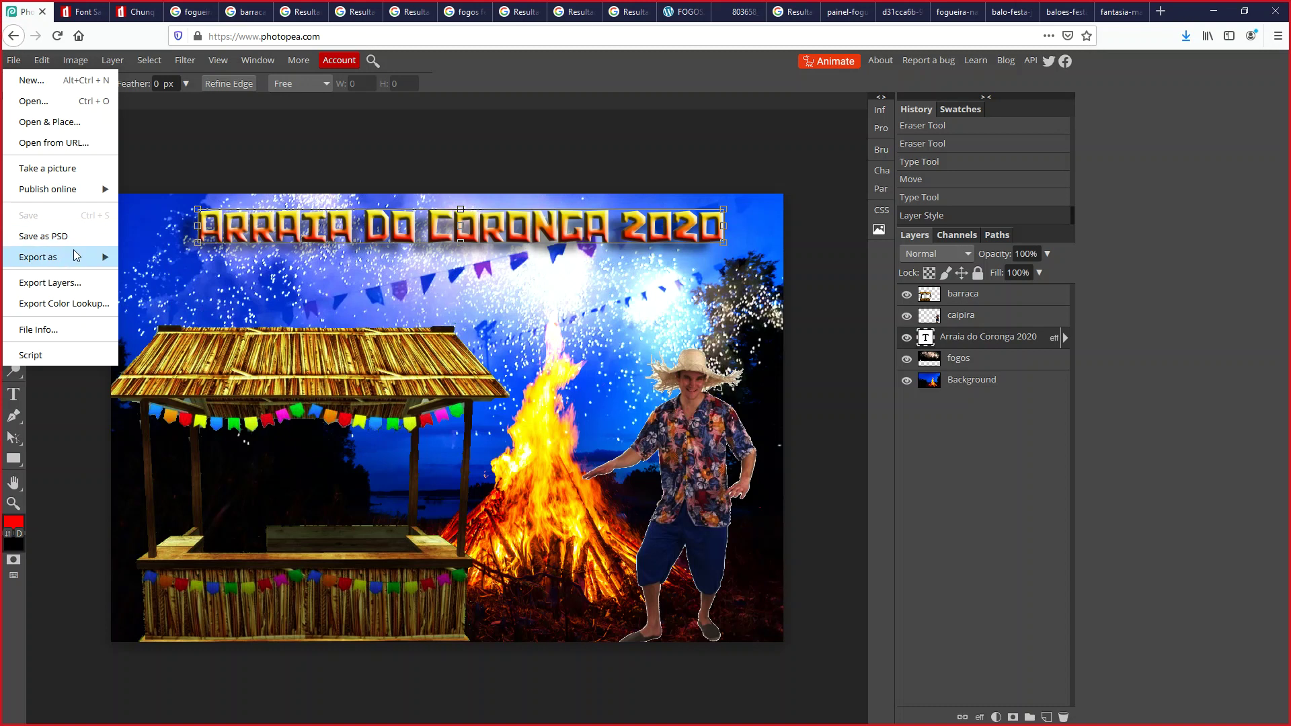
mouse_move(75, 256)
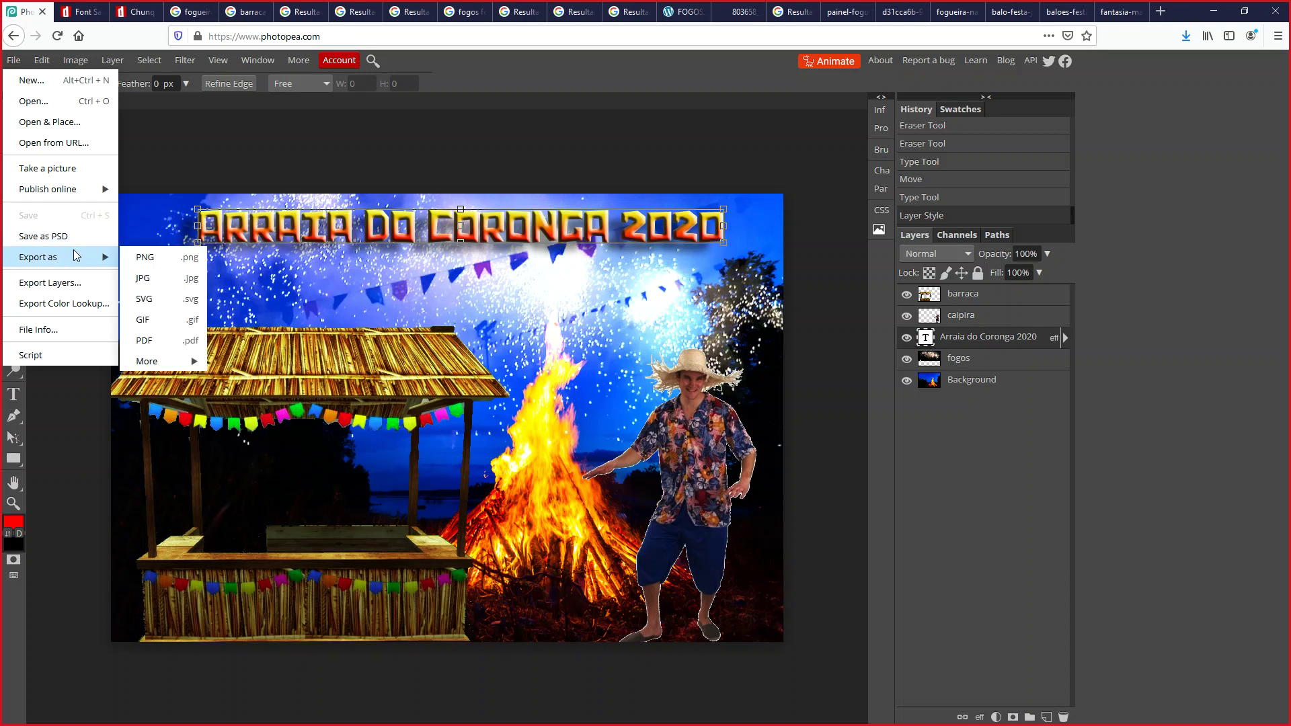
click(174, 287)
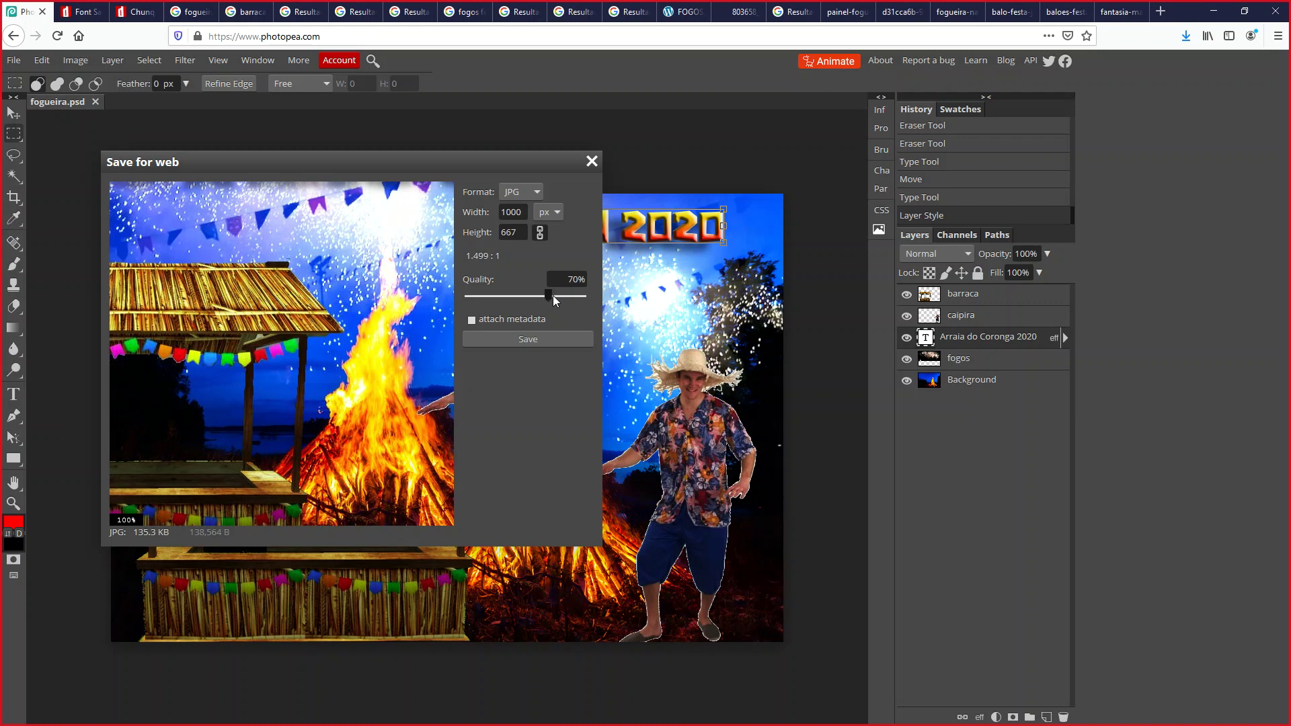
drag(595, 304, 635, 309)
click(519, 334)
click(385, 443)
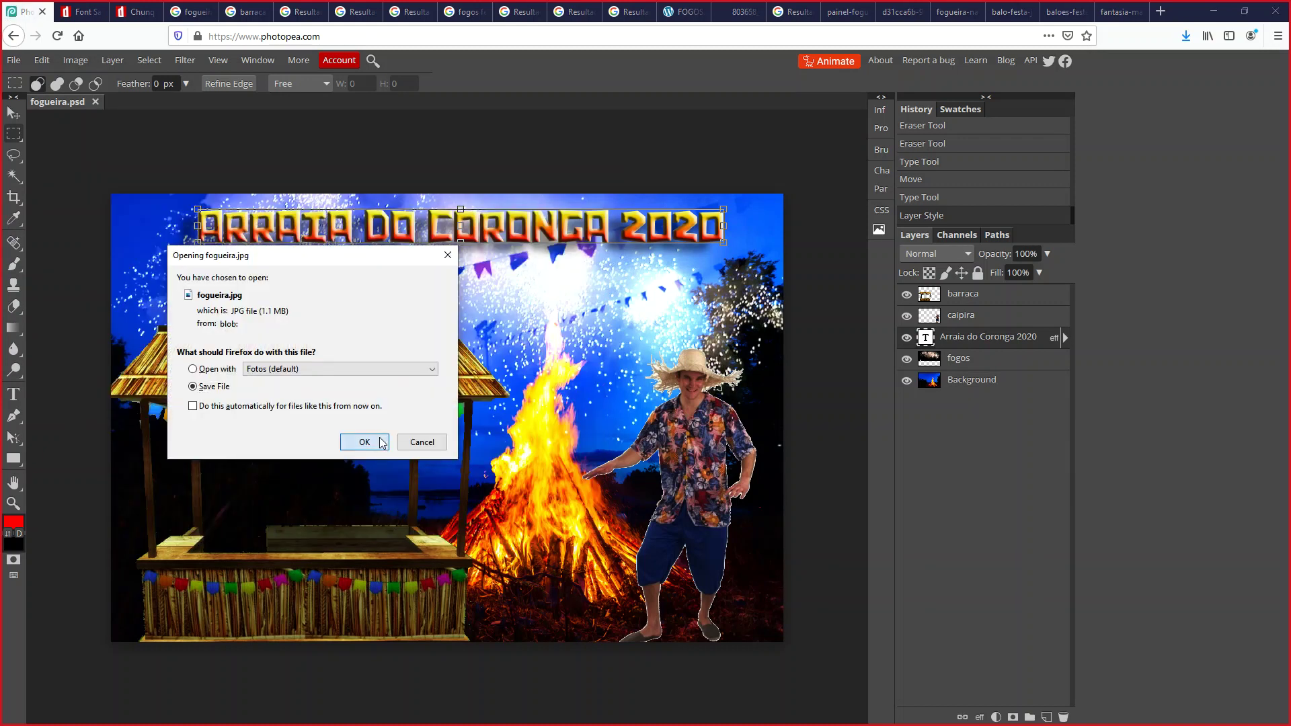
- Open the downloaded fogueira.jpg in the Photos viewer, check it in a maximised window and close it
click(1186, 36)
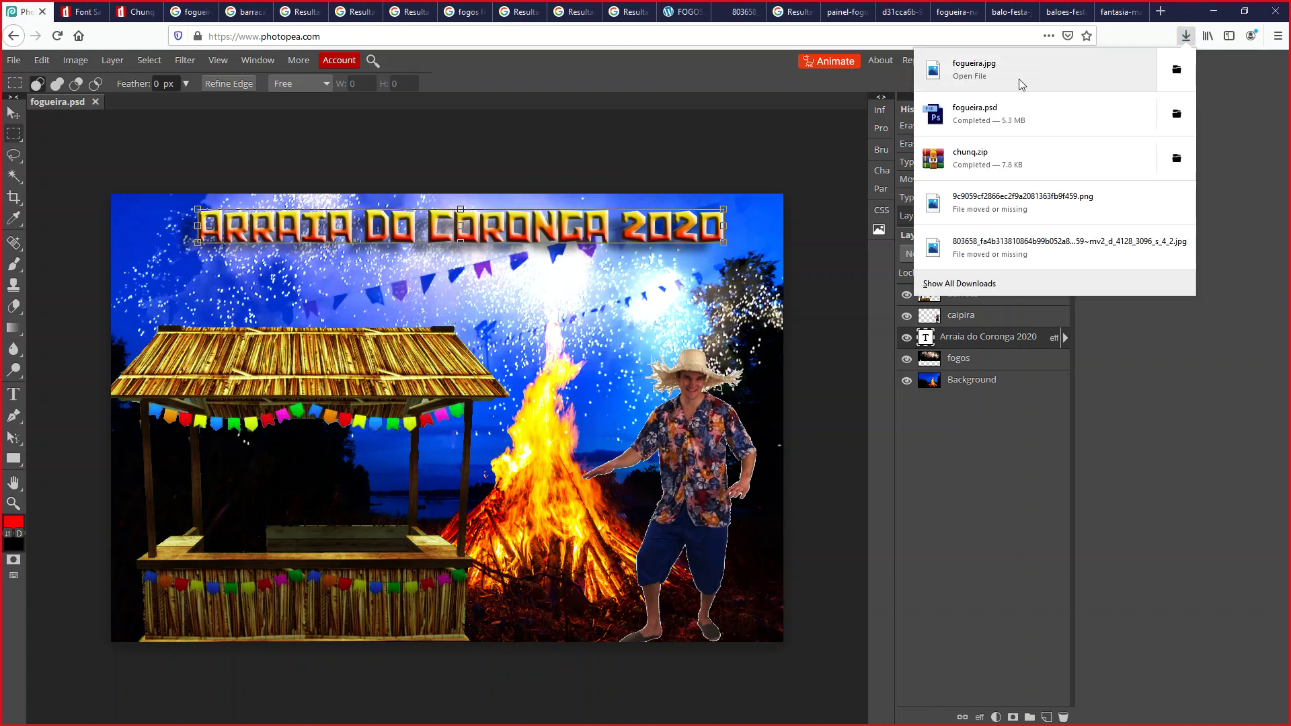
click(973, 74)
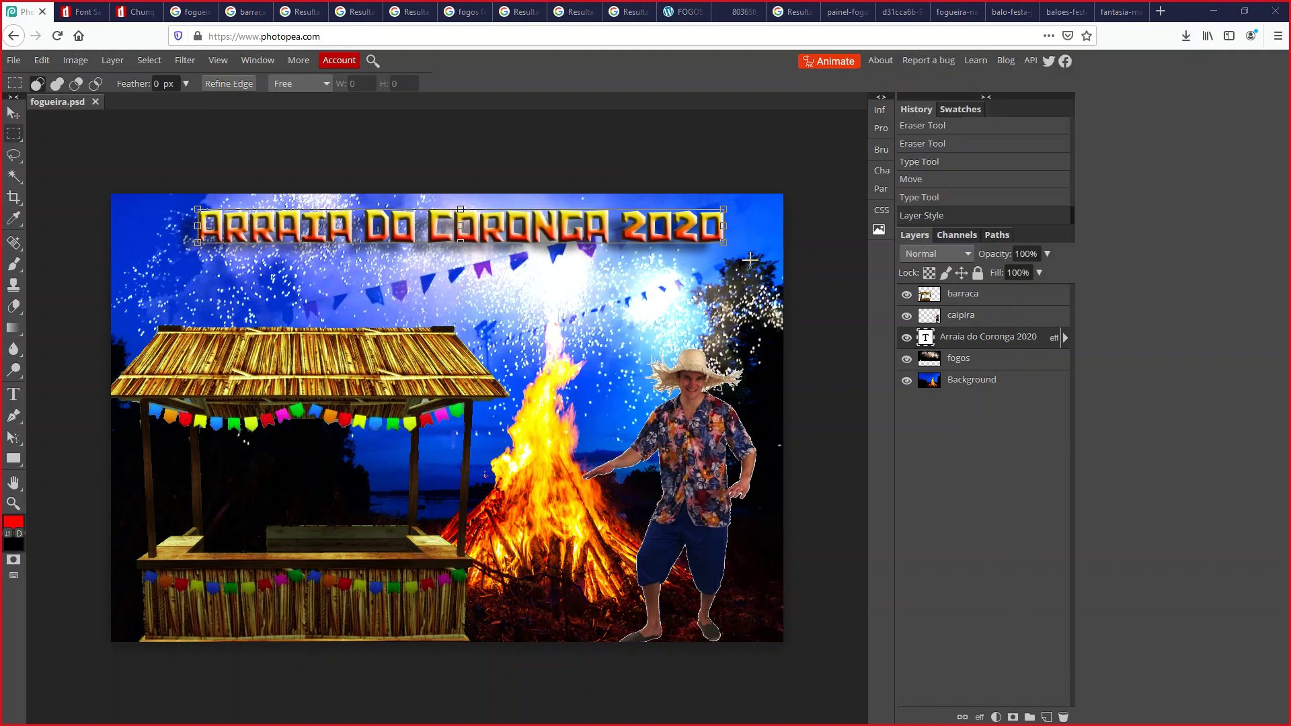
drag(1288, 47, 217, 109)
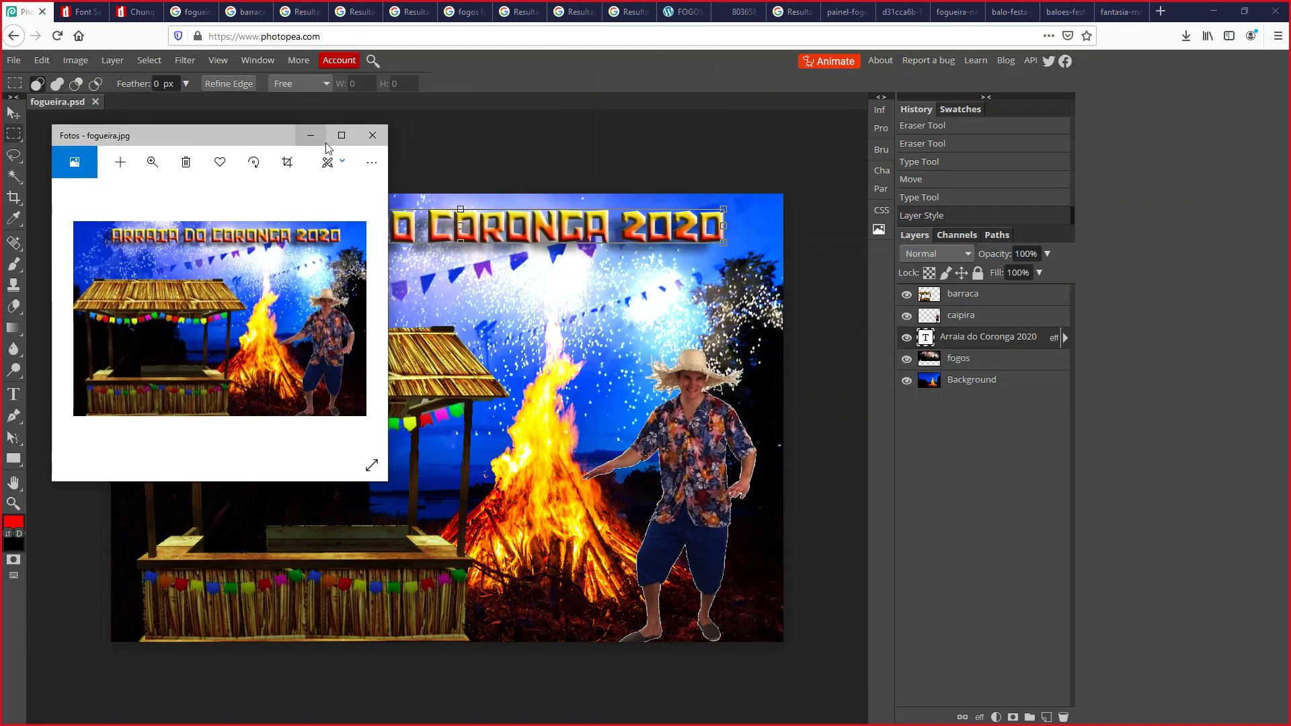
click(341, 136)
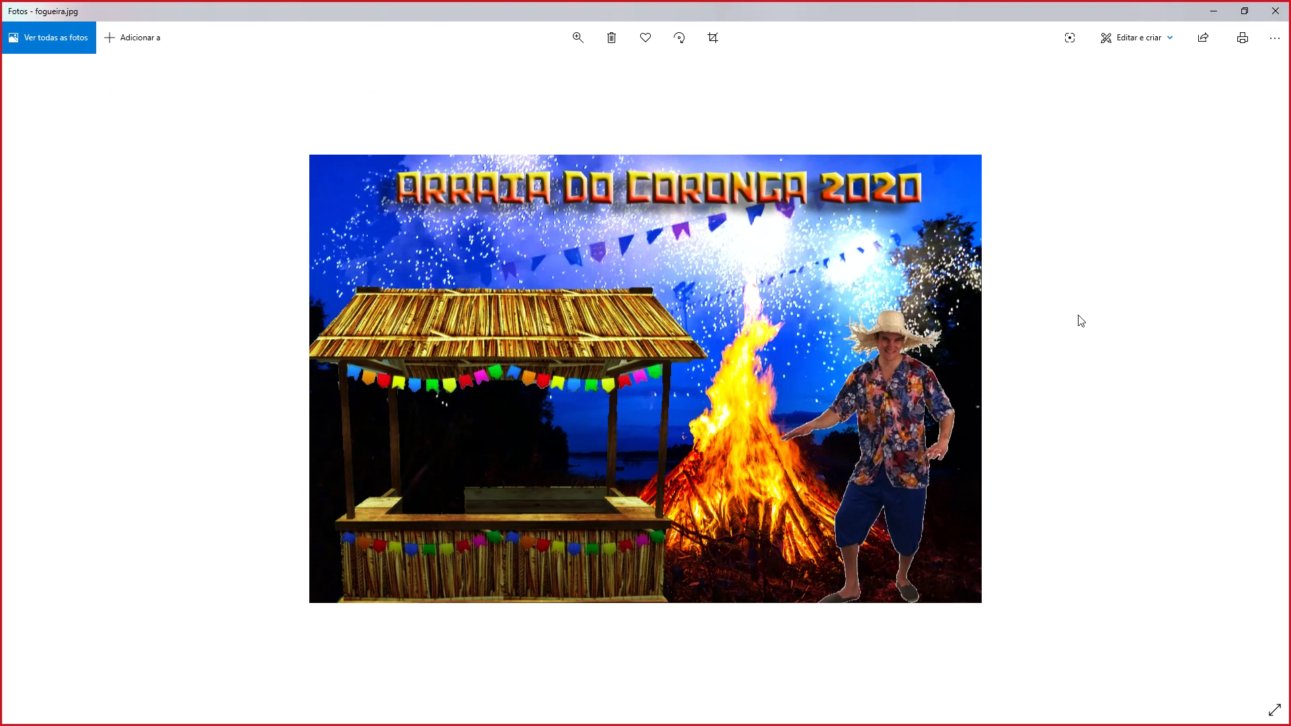
click(1274, 11)
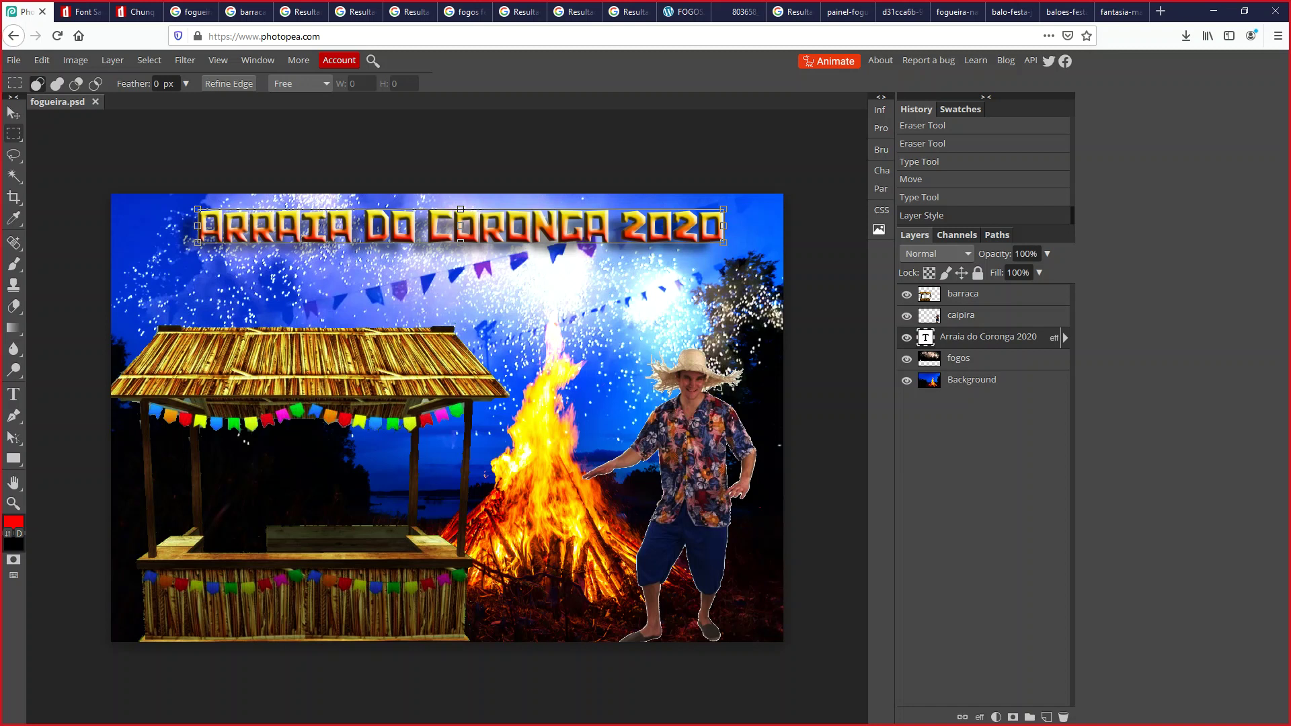
- Minimise the browser and the chunq folder window, and search Google Play in BlueStacks for photoshop
click(1213, 12)
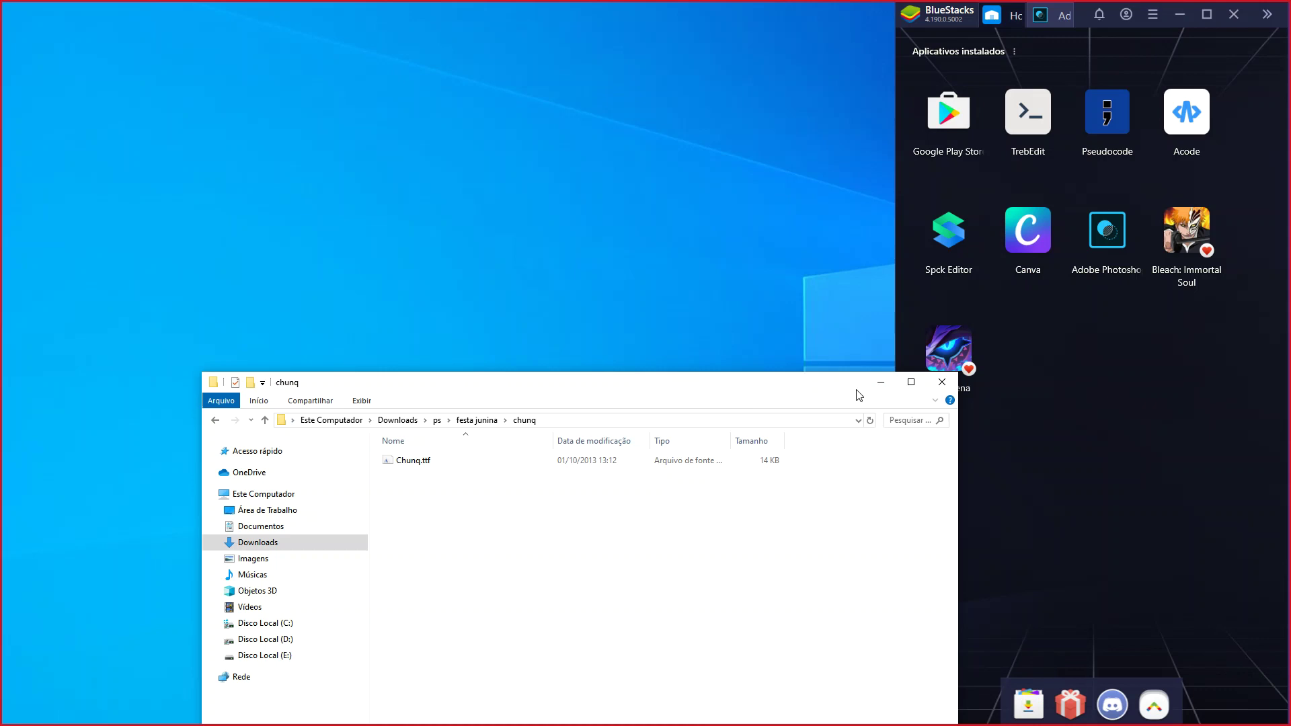
click(888, 388)
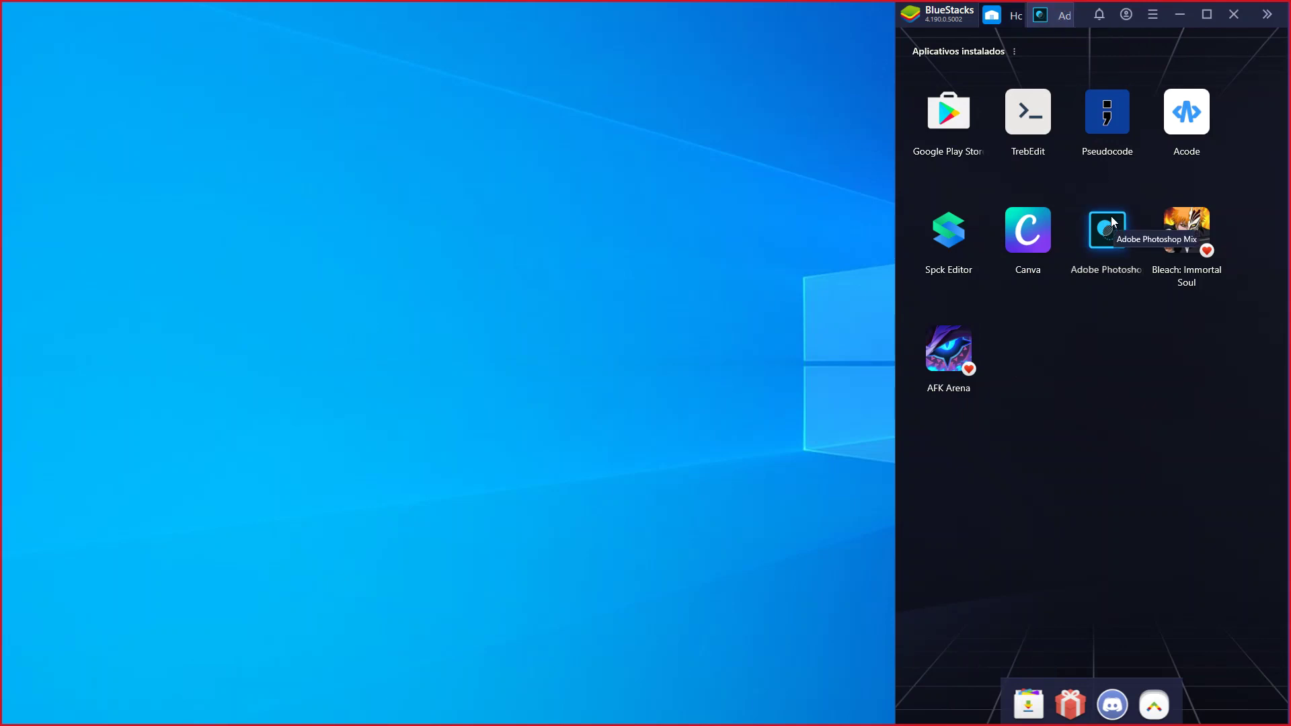
click(972, 116)
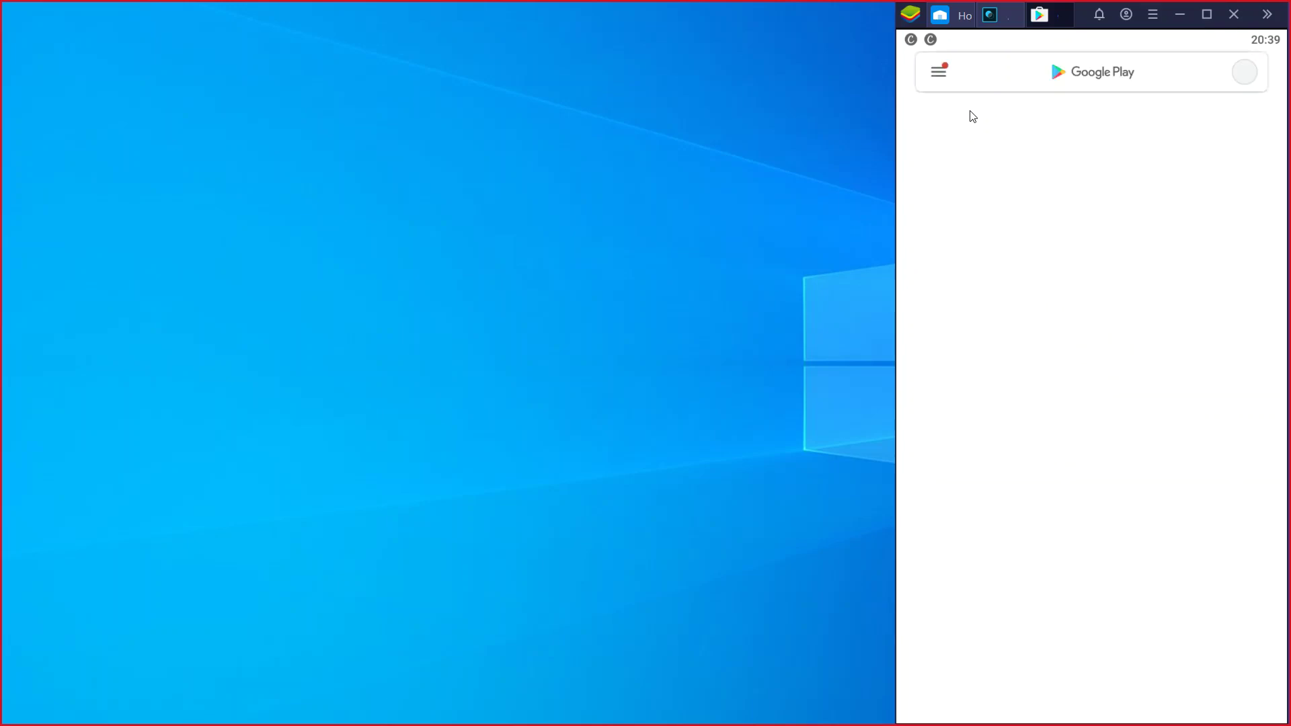
click(1002, 72)
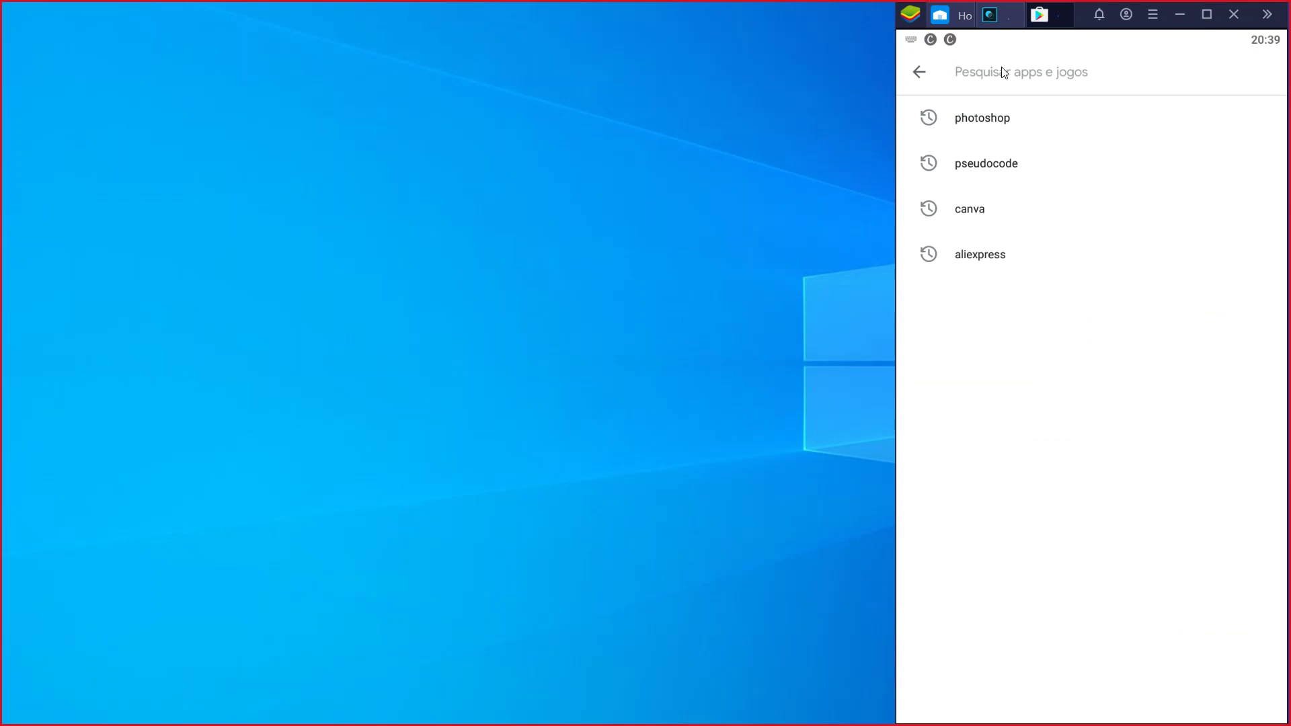
click(1002, 138)
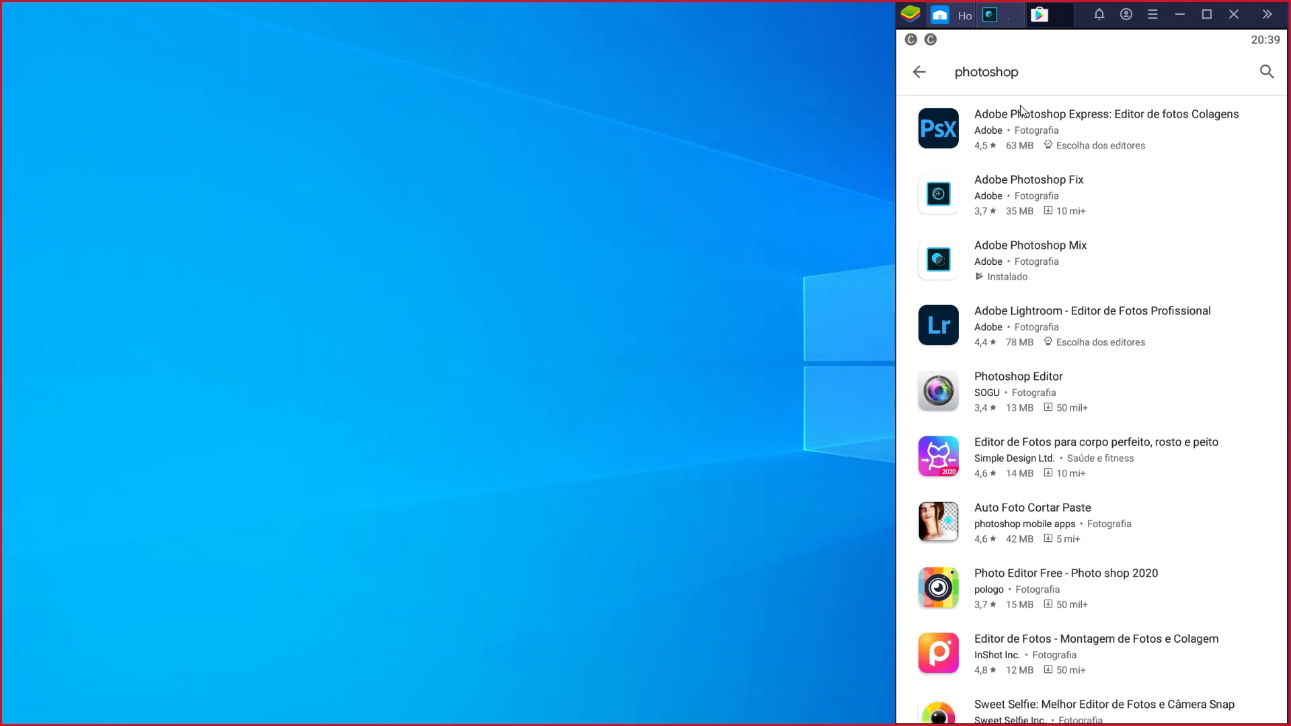
- Switch to Adobe Photoshop Mix and try to start a new project from an image on the device
click(994, 15)
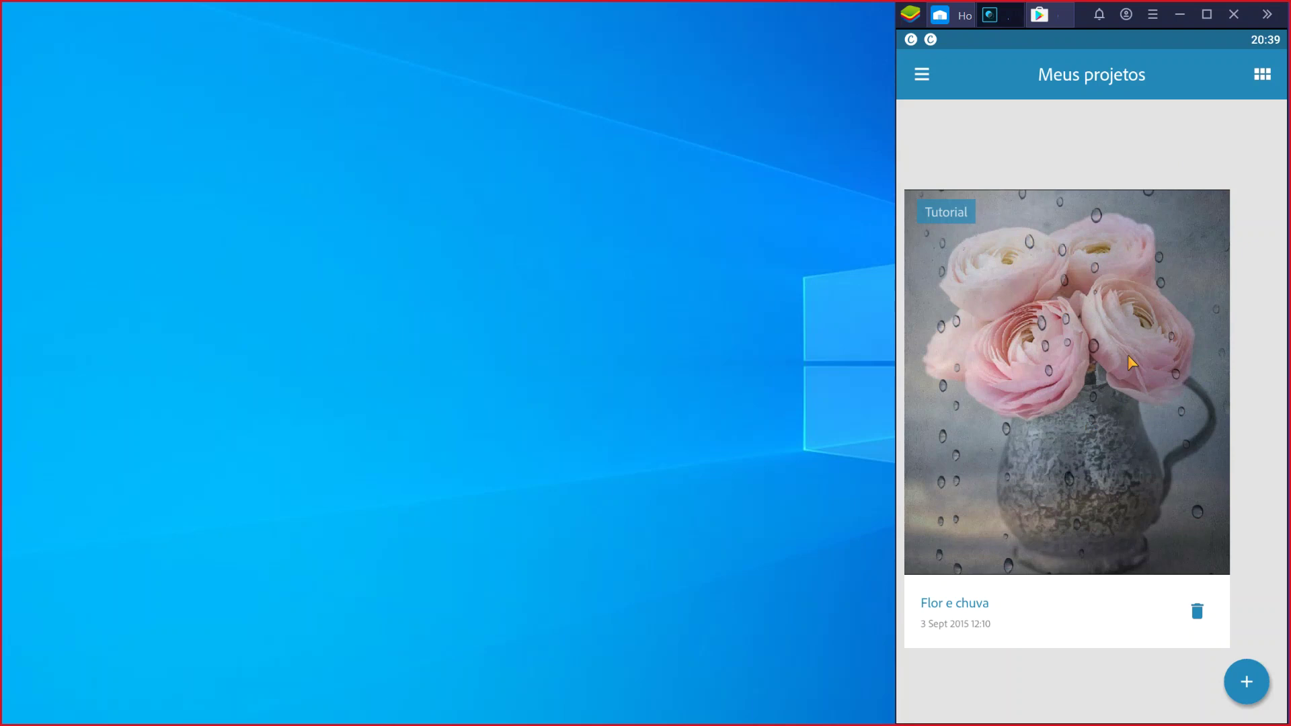
click(1251, 680)
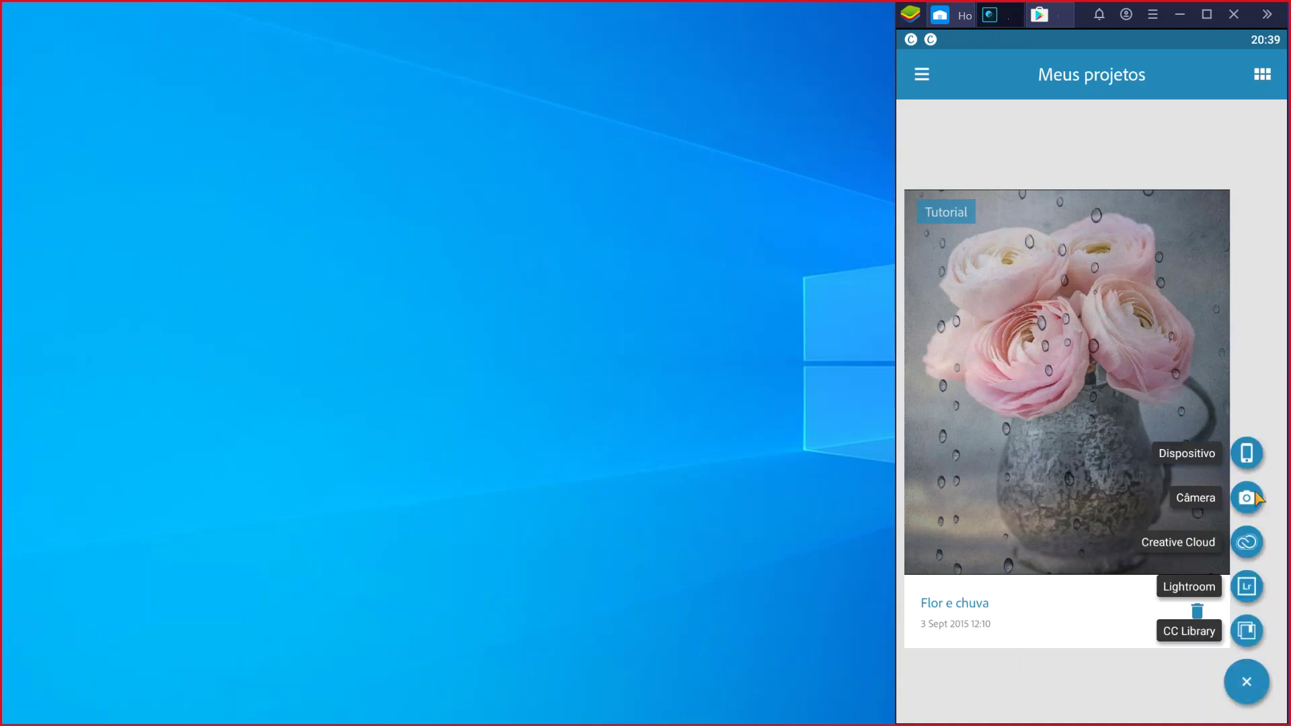
click(1252, 458)
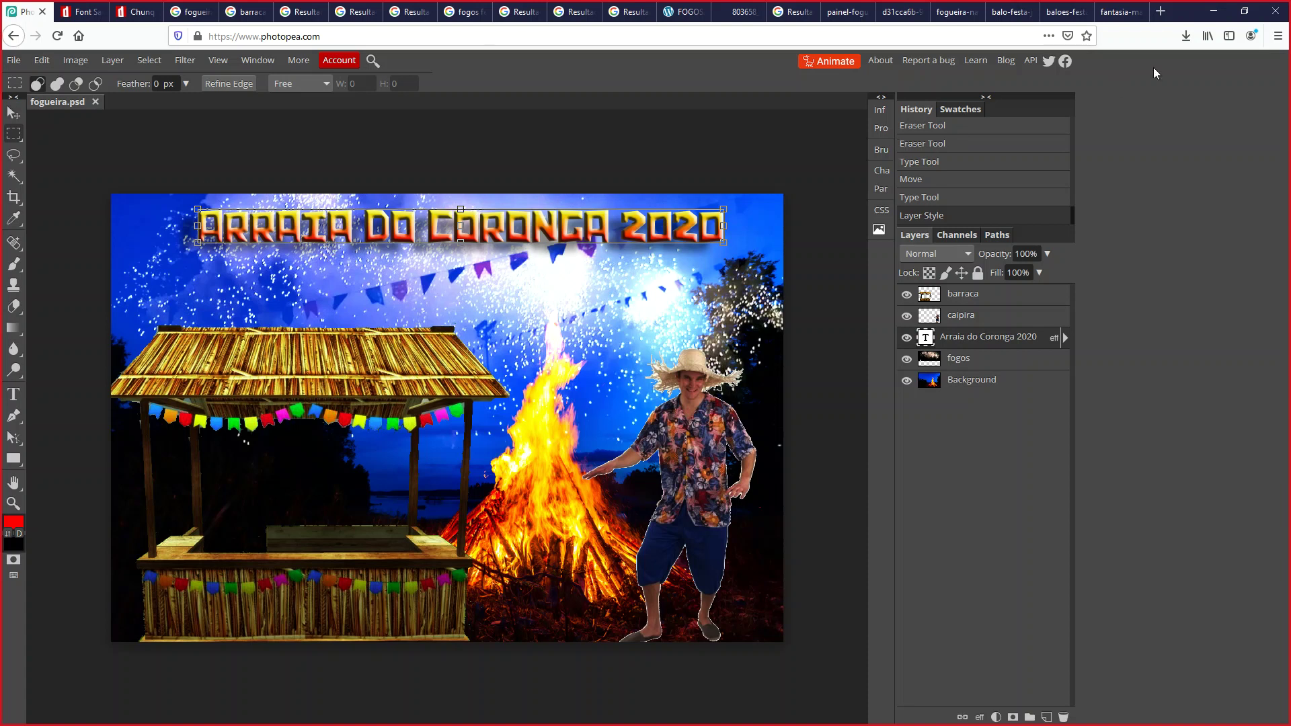
- Switch to Firefox and search the web in a new tab for "transferir arquivos bluestack"
click(1160, 11)
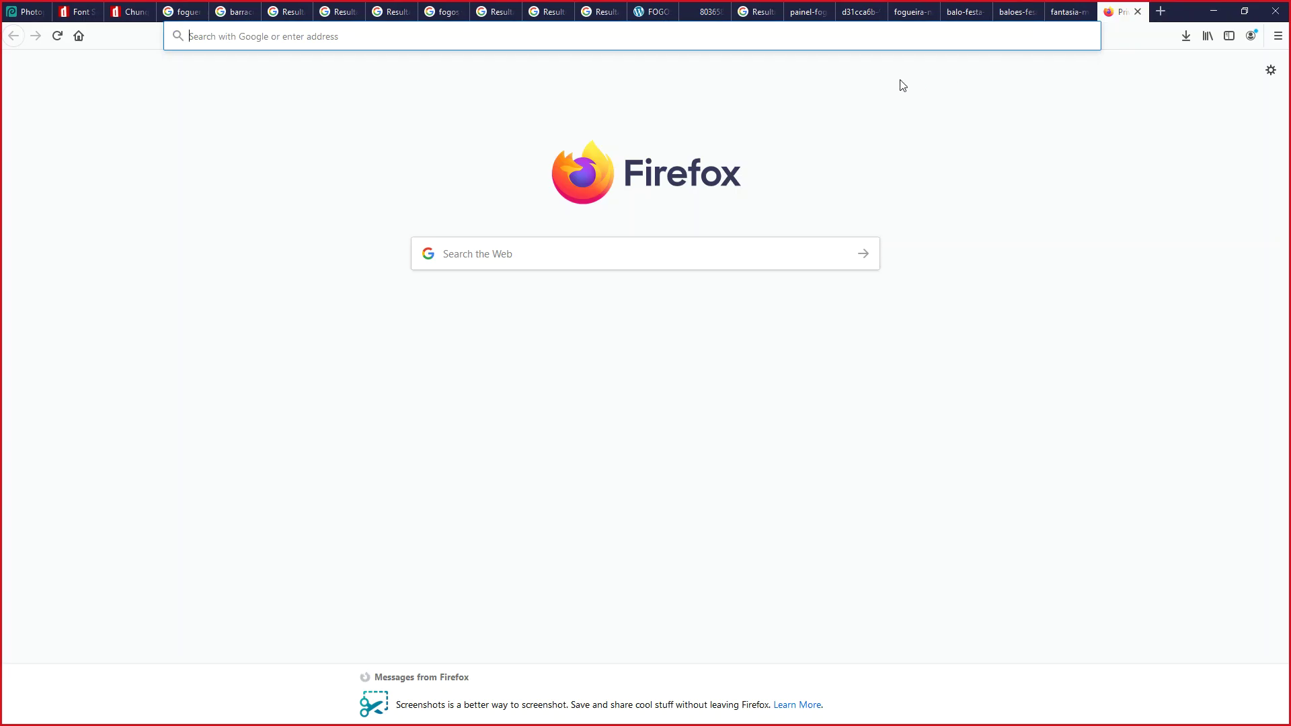
text(tran)
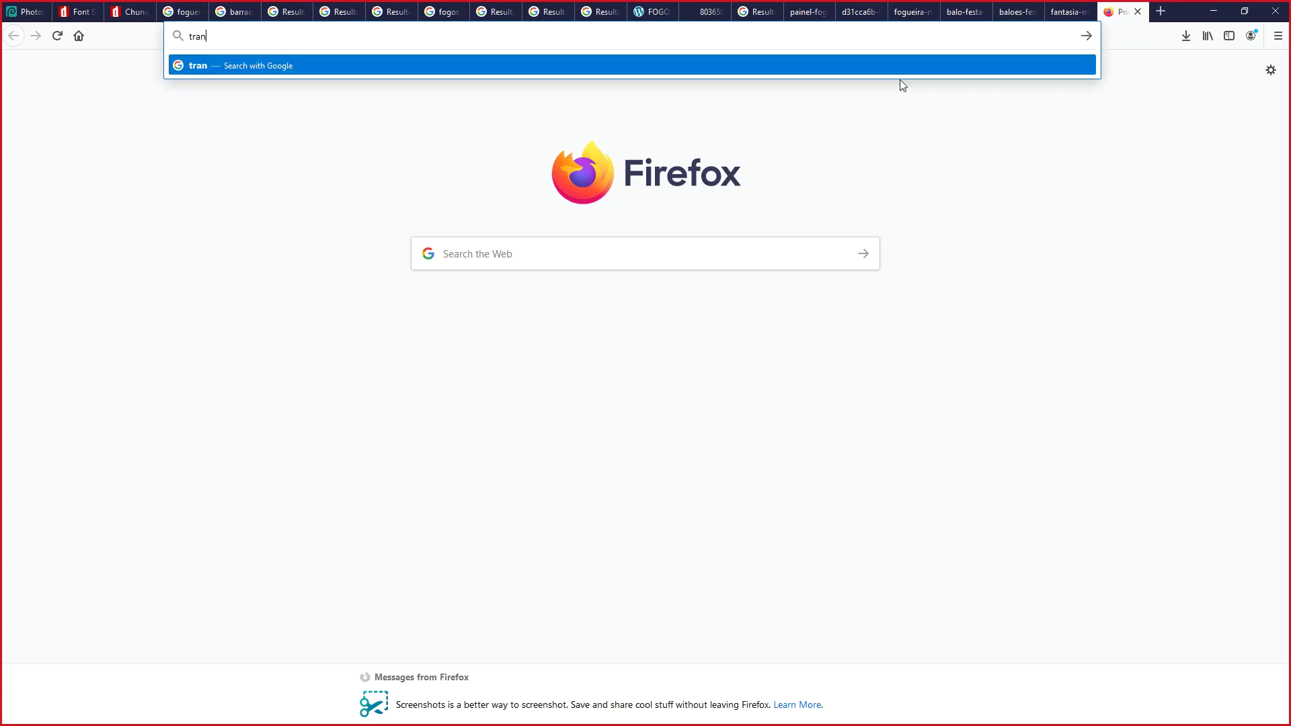
text(sferir arquivos bluestack)
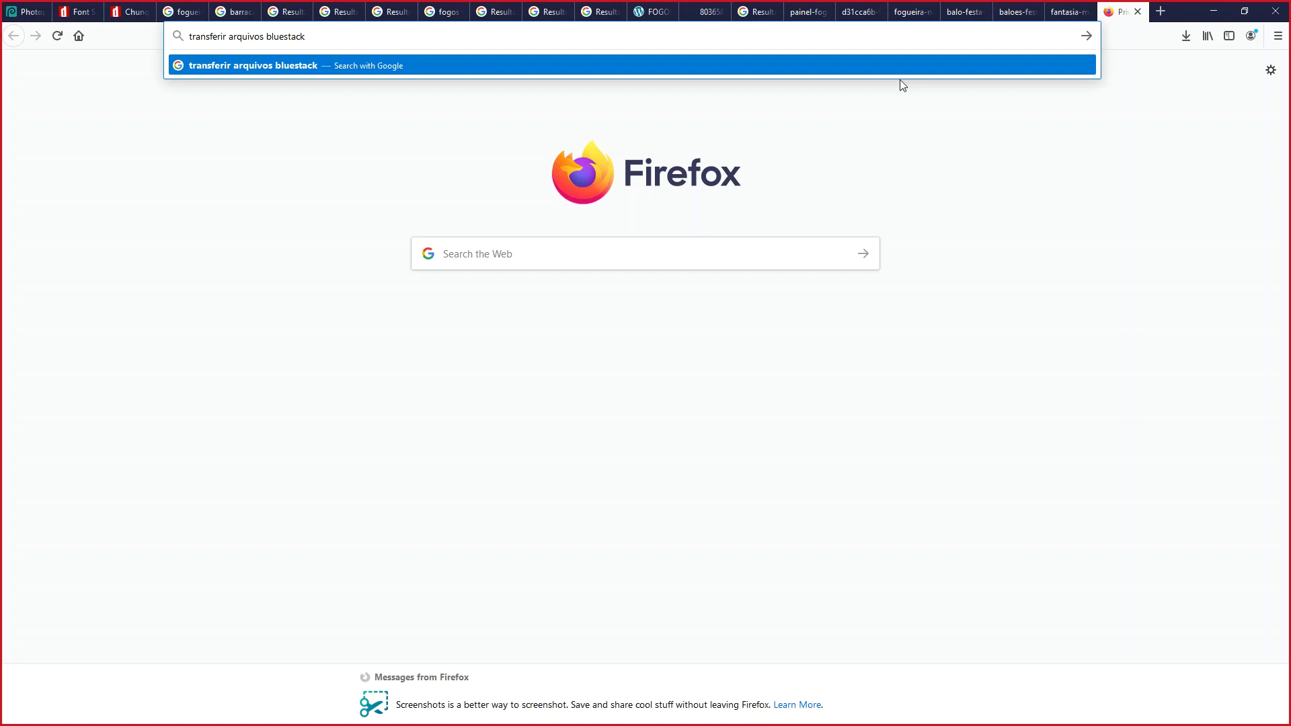
key(Return)
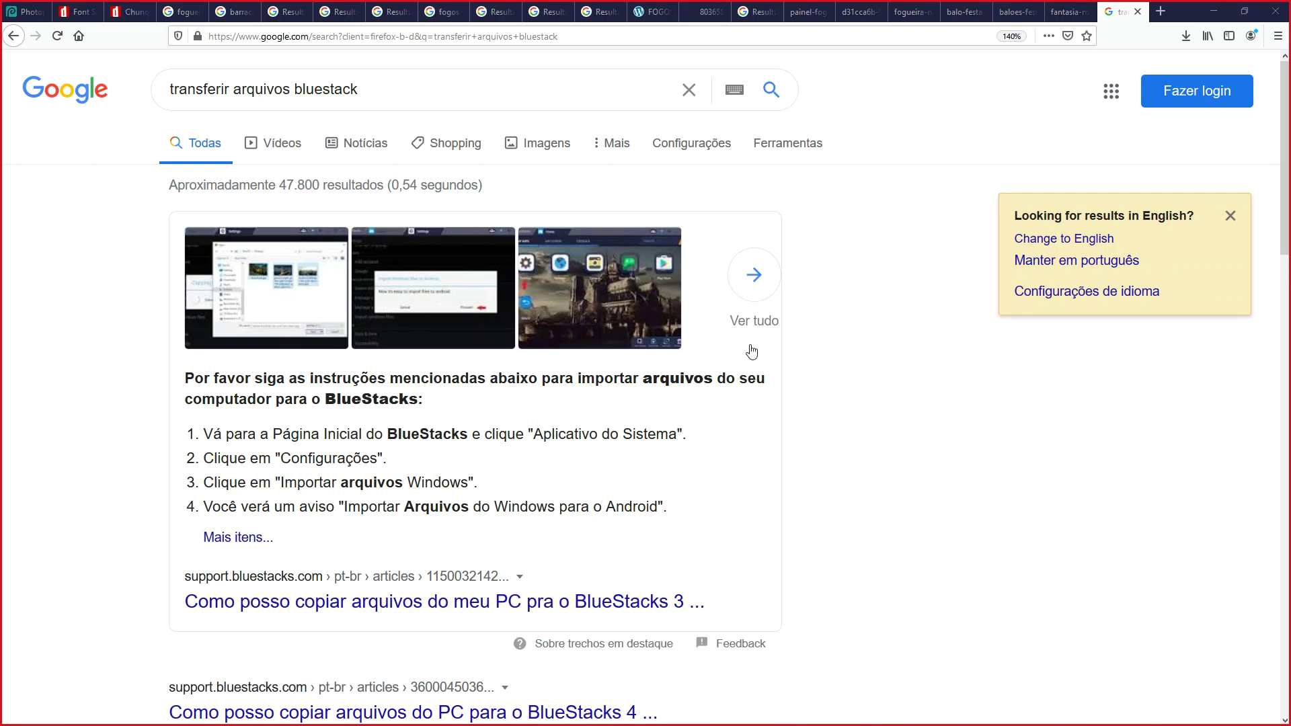
click(1197, 92)
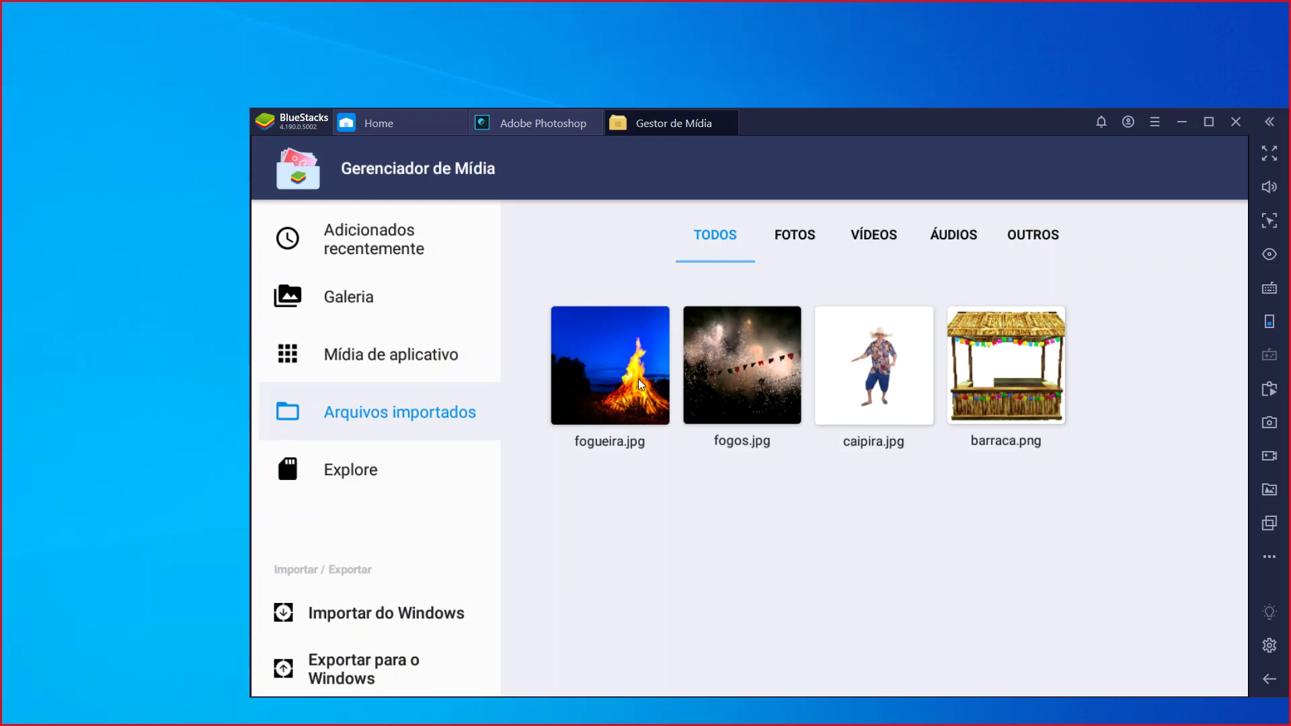
- Preview the imported fogueira.jpg in the BlueStacks media manager, close it and return to Adobe Photoshop Mix
click(619, 382)
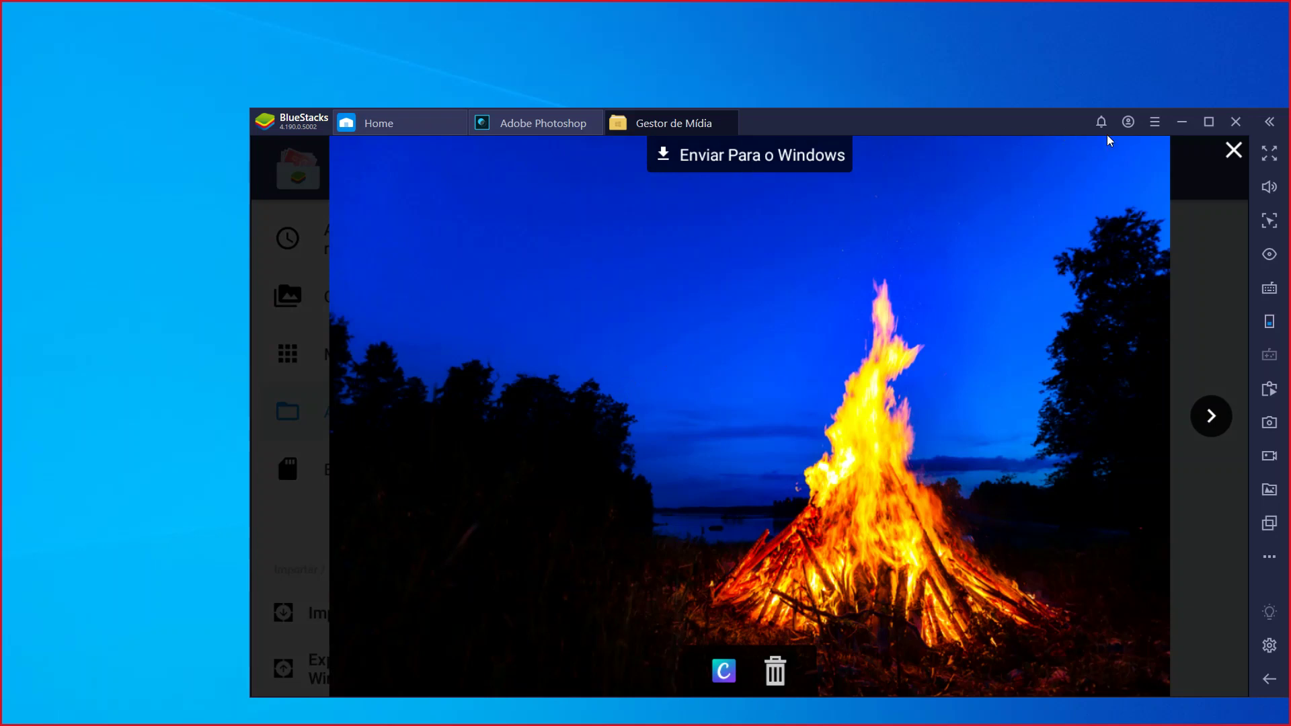
click(1239, 153)
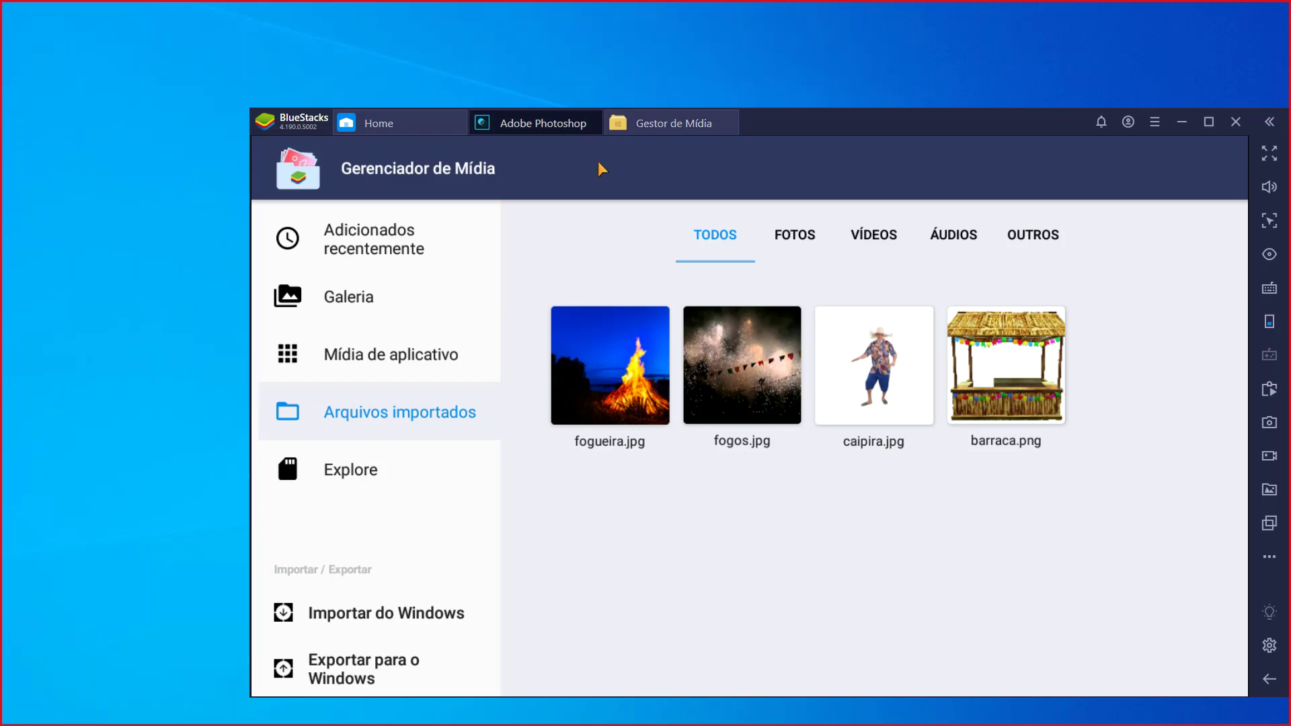
click(542, 123)
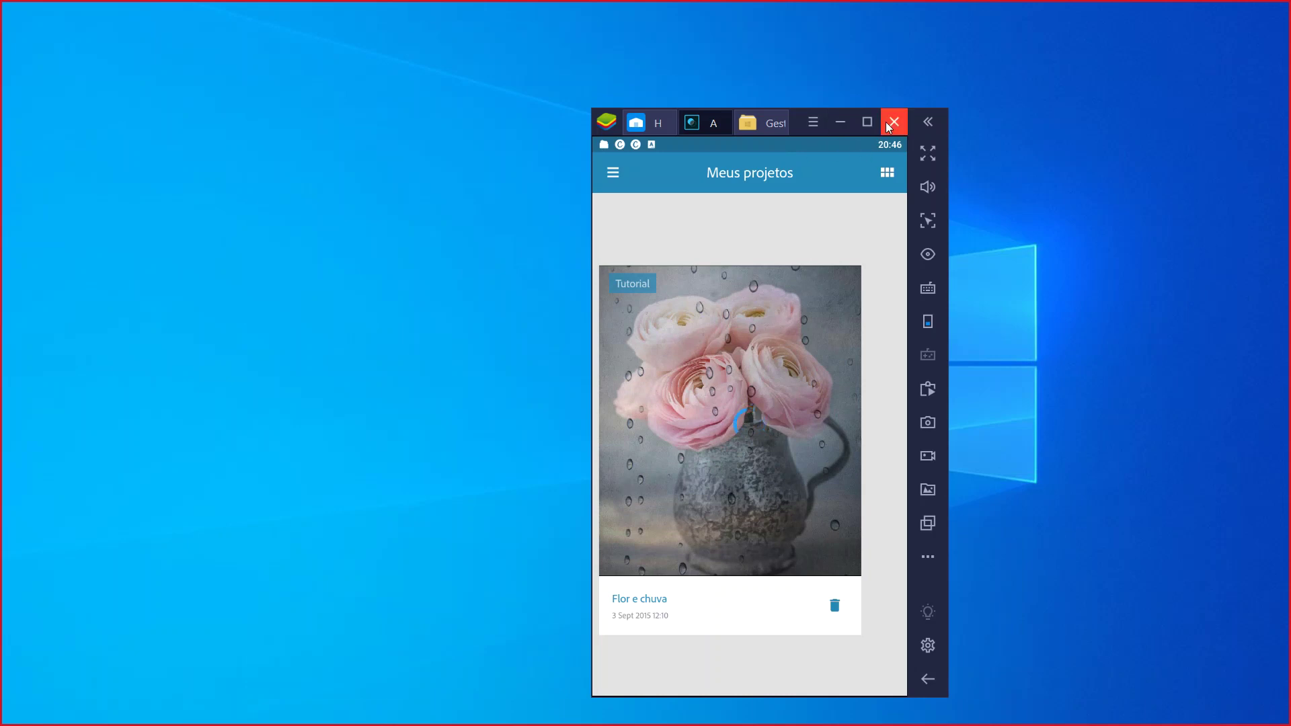
- Move the BlueStacks window to the desktop's upper-right corner and collapse its side toolbar
drag(638, 112, 943, 21)
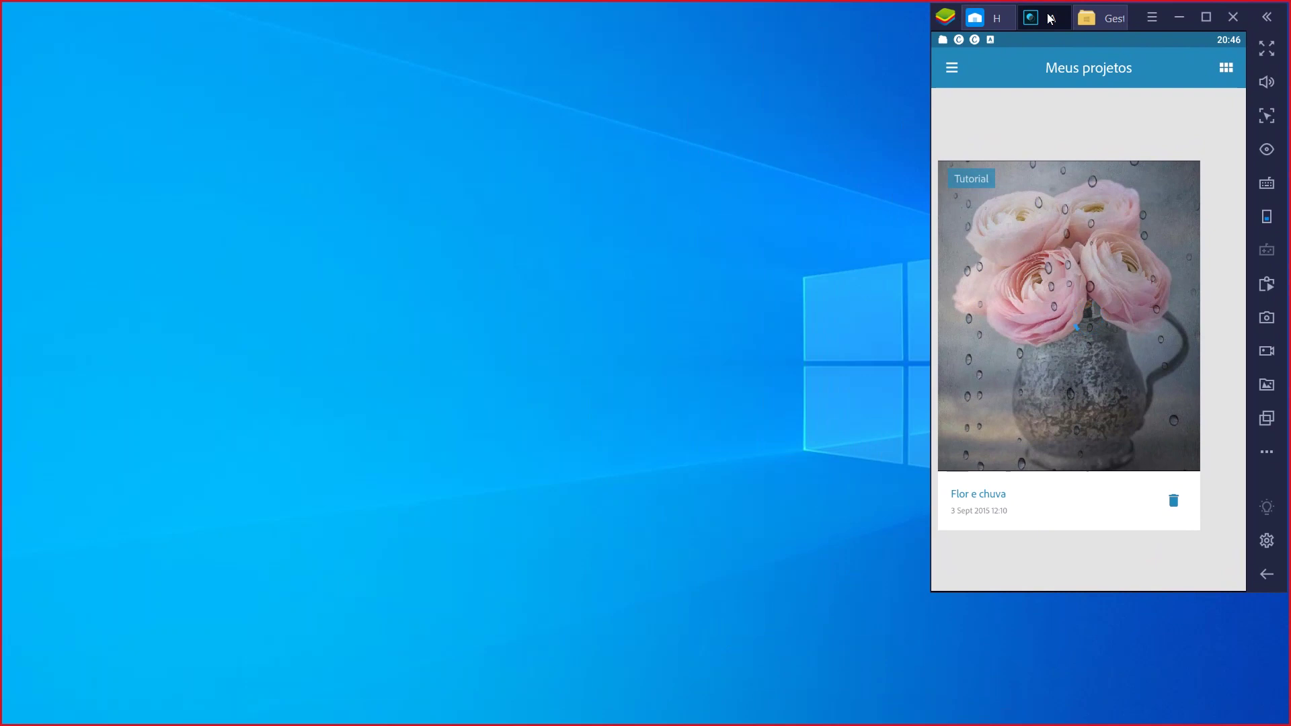
click(1267, 17)
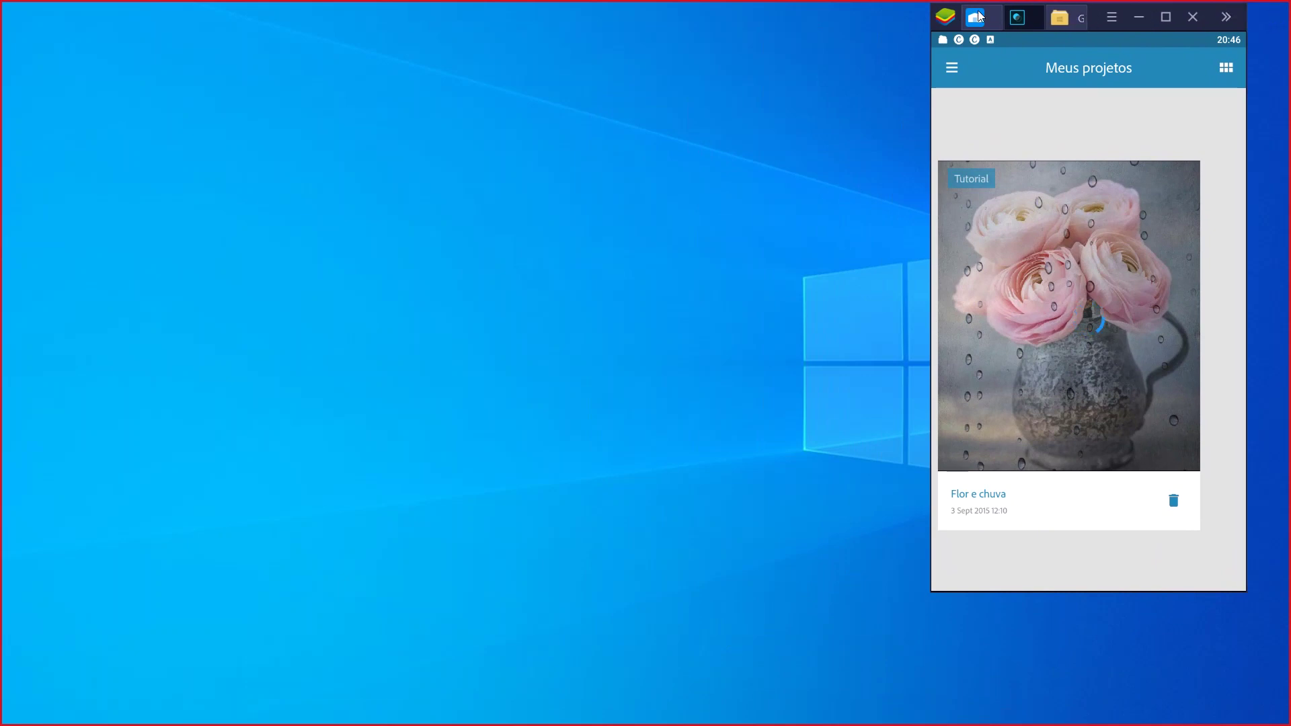
drag(949, 20, 990, 23)
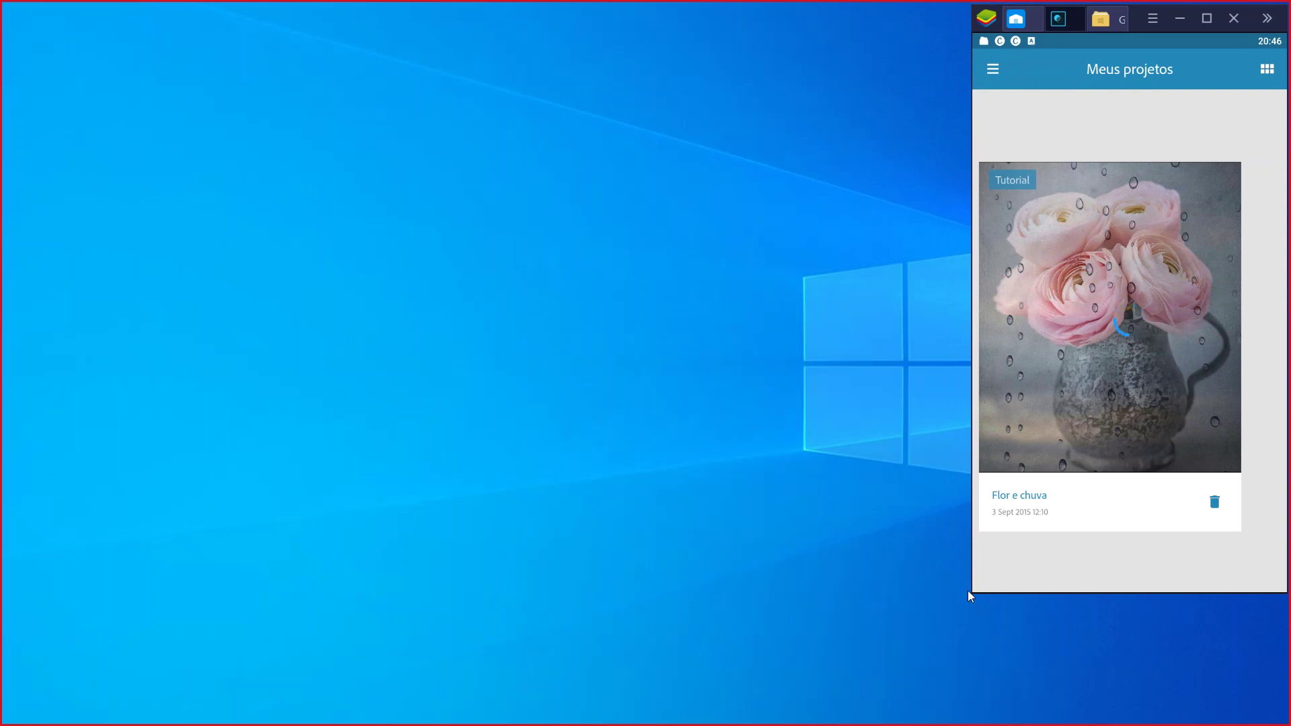
- Enlarge the BlueStacks window, close the open Adobe Photoshop Mix and file manager apps, and relaunch Adobe Photoshop Mix
drag(969, 592, 901, 696)
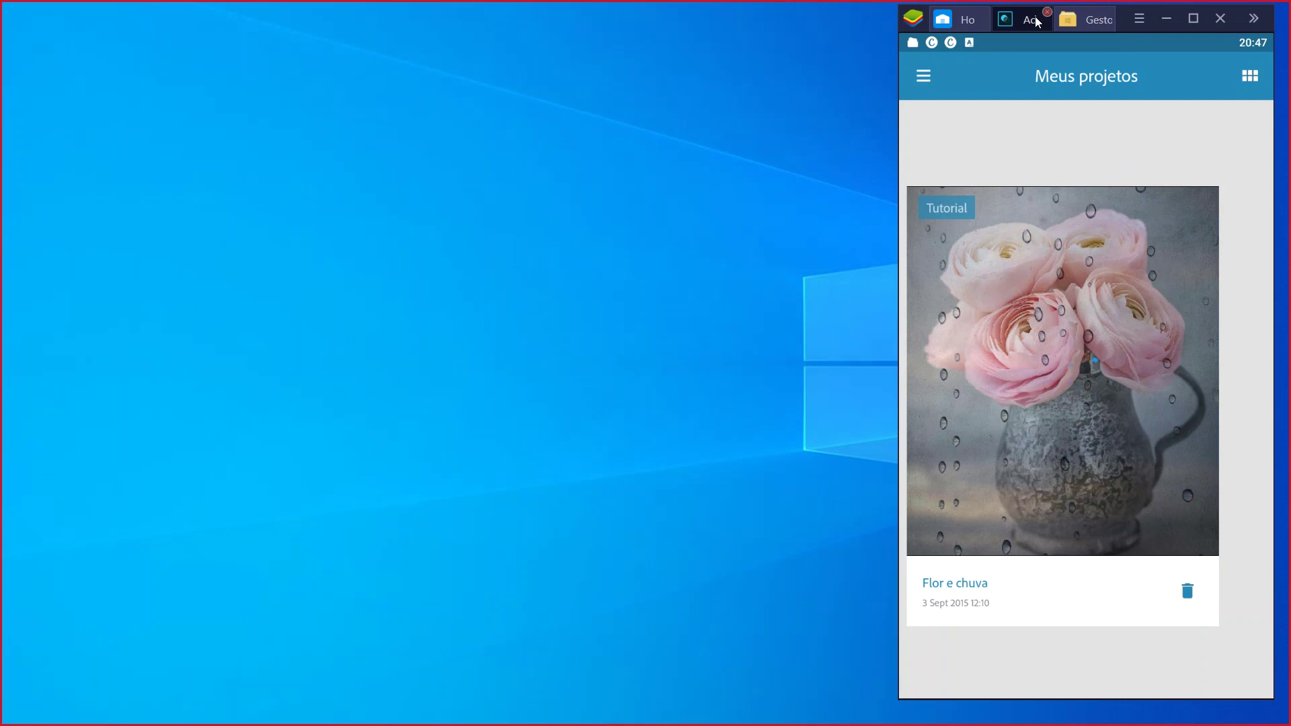
click(1048, 13)
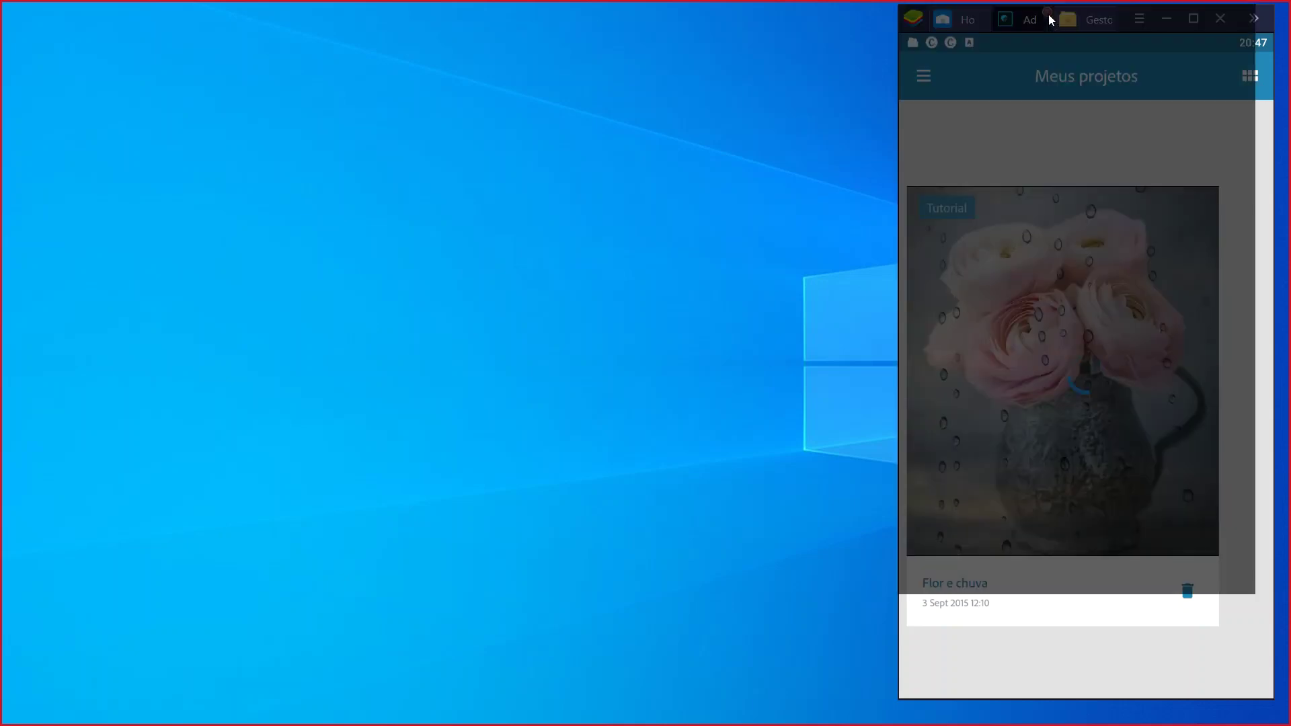
click(1106, 19)
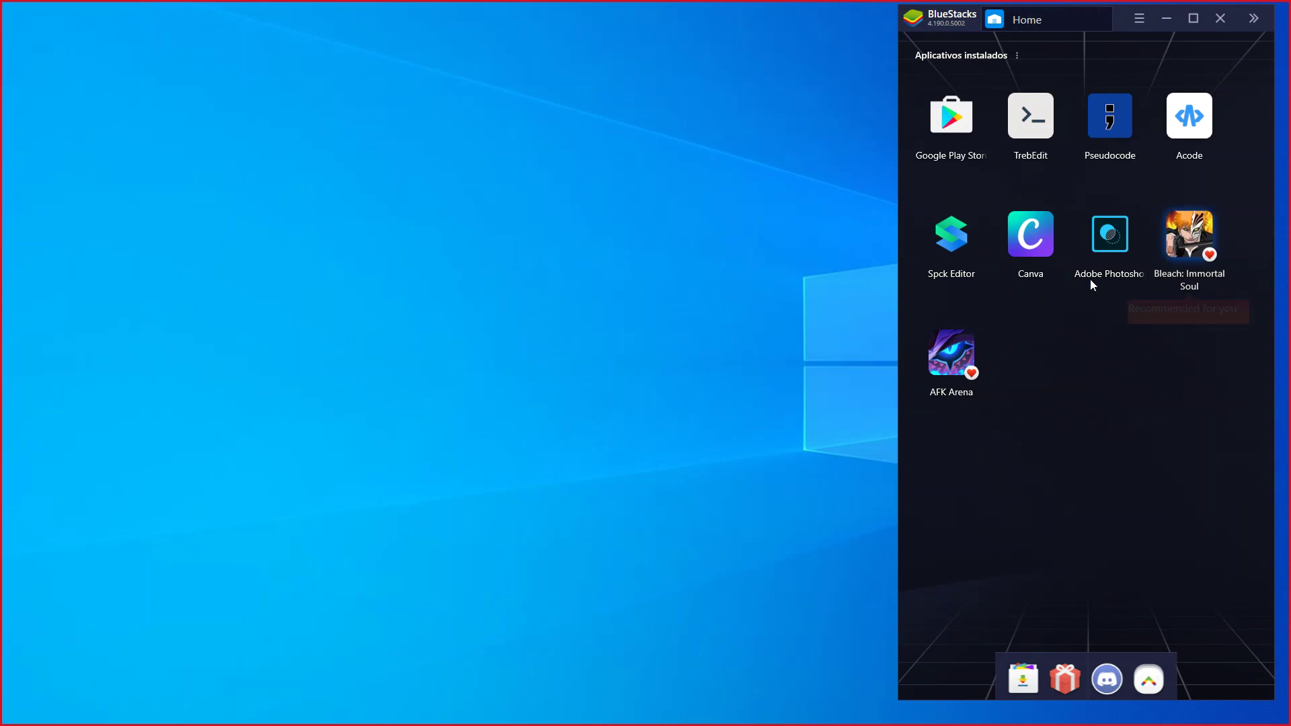
click(1098, 244)
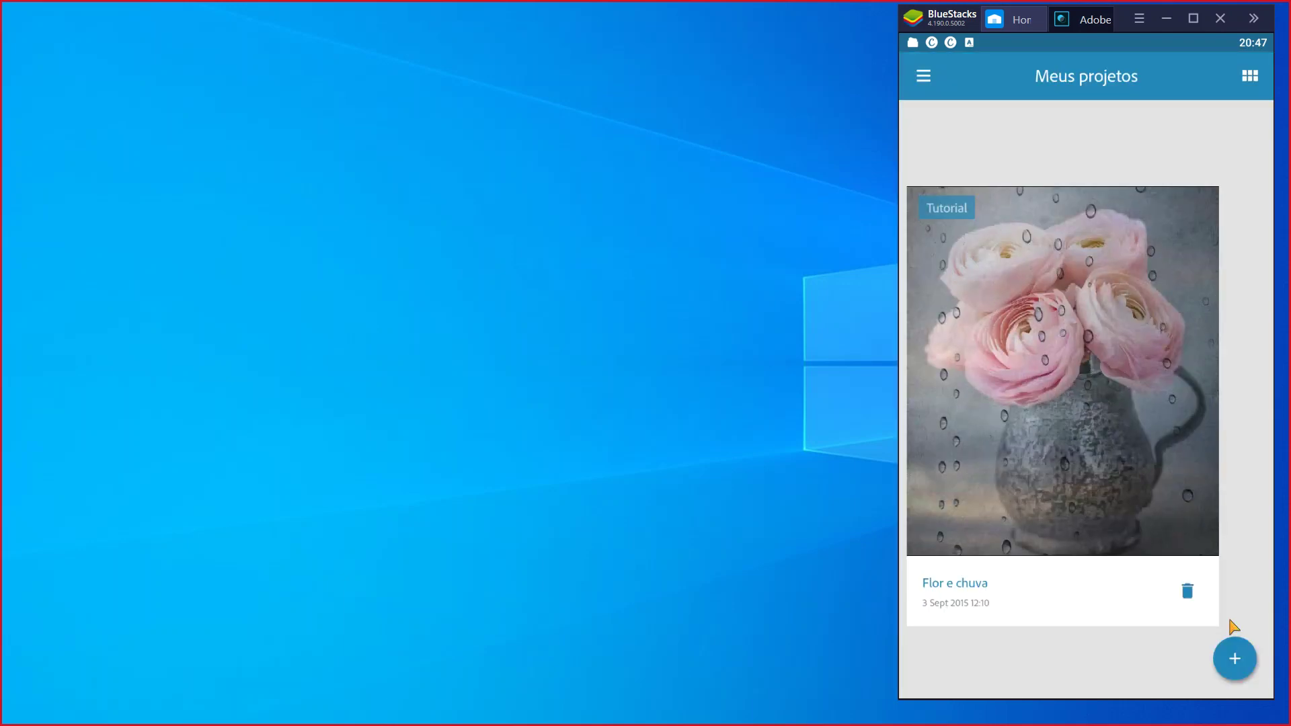
- Start a new project from the device image fogueira.jpg
click(1236, 660)
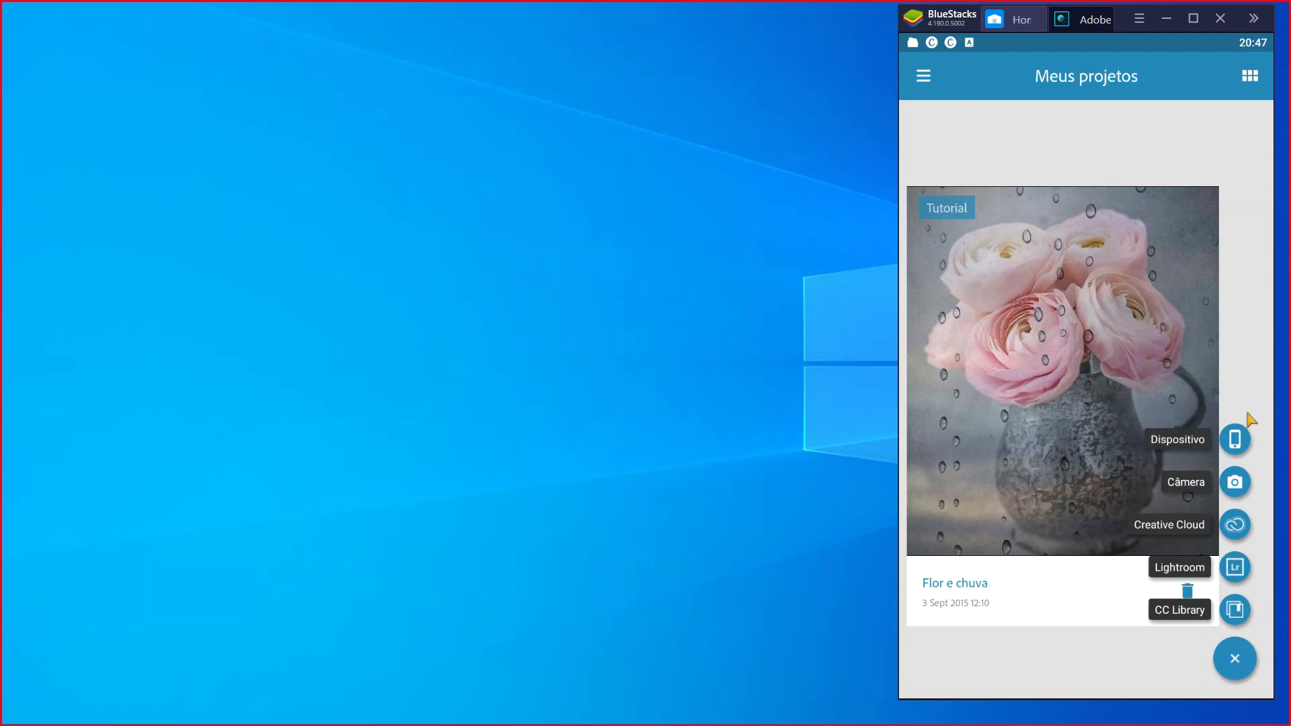
click(1235, 448)
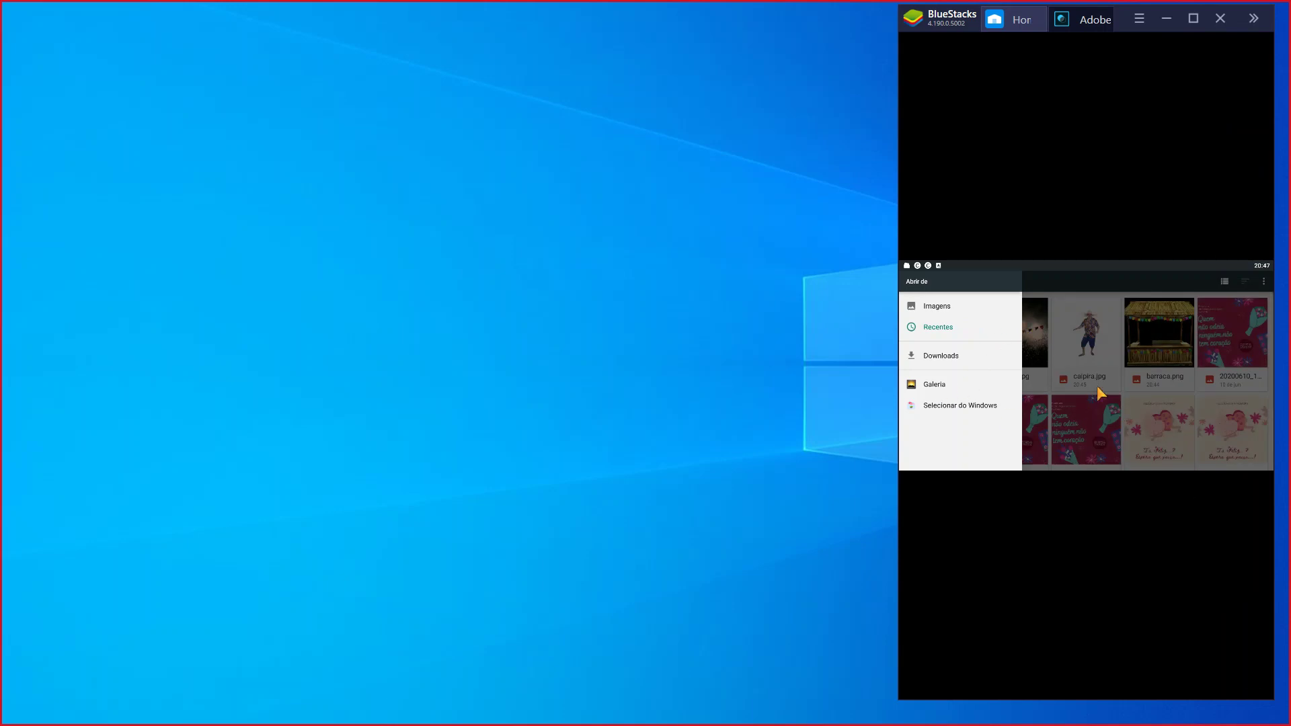
click(1042, 283)
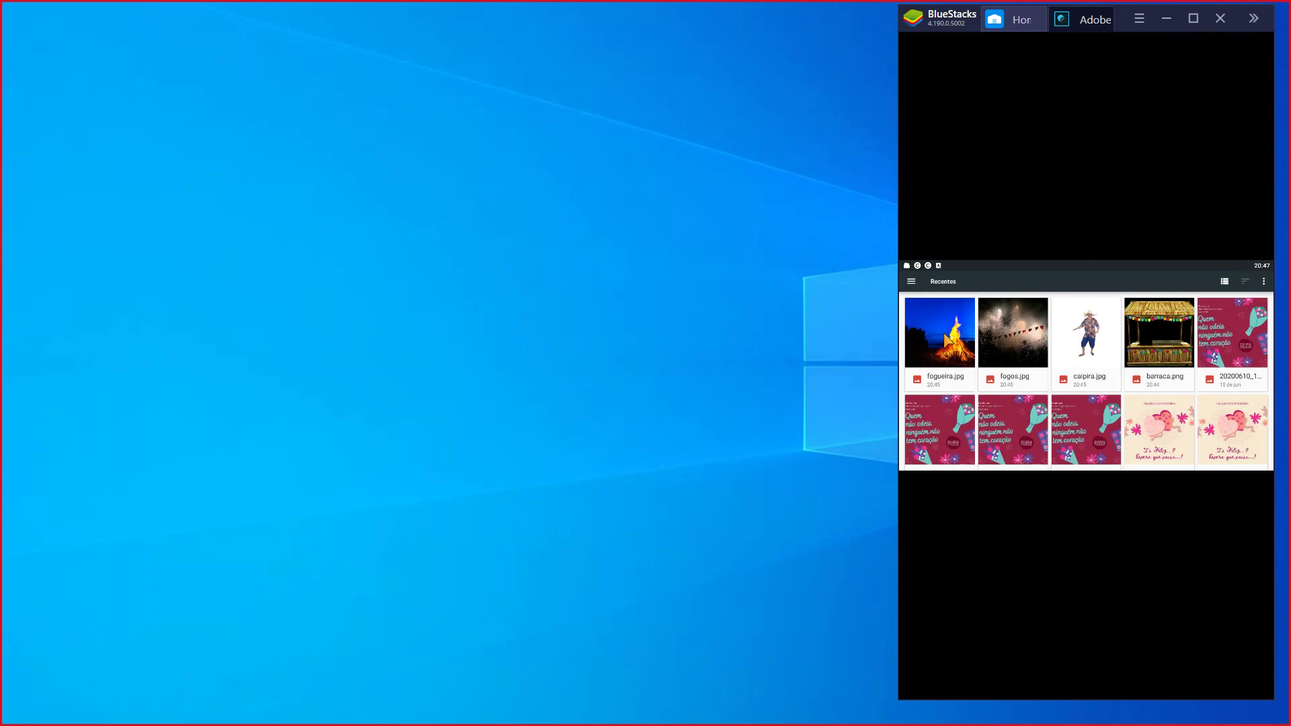
click(948, 339)
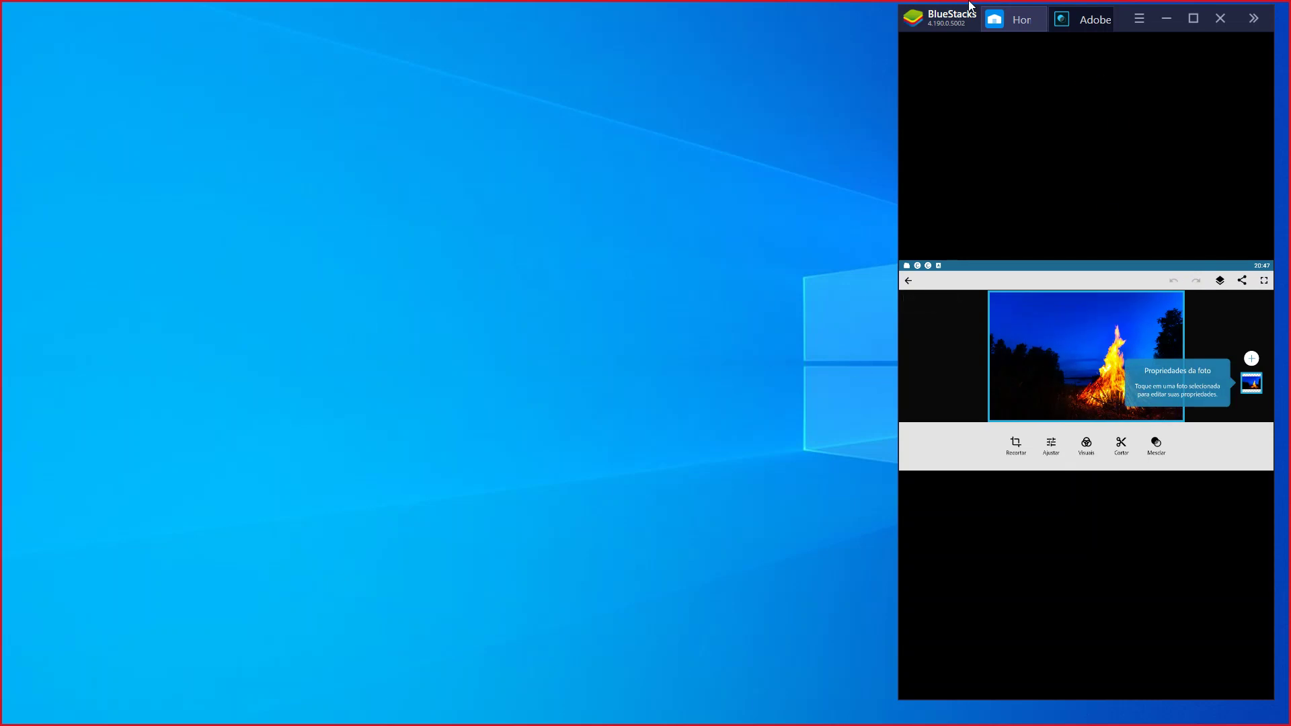
- Move the BlueStacks window toward the middle of the desktop and maximize it
drag(901, 28, 481, 57)
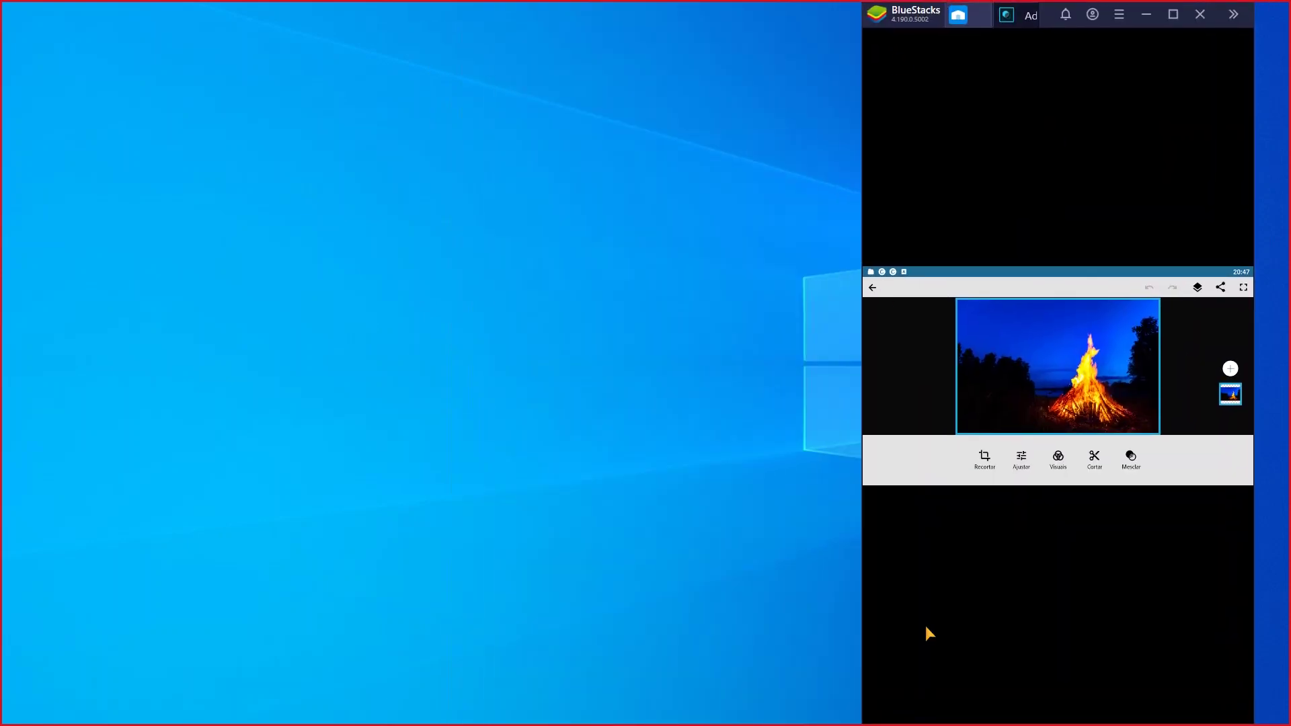
drag(891, 20, 905, 96)
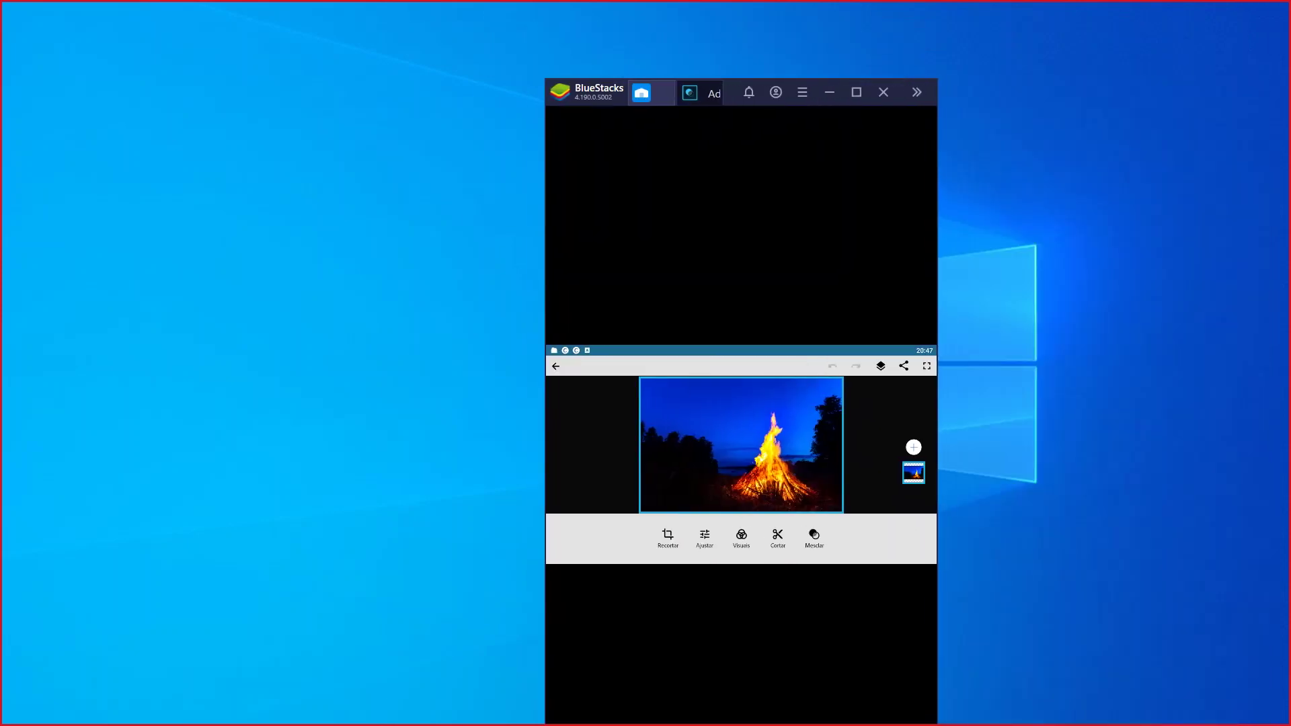
click(855, 94)
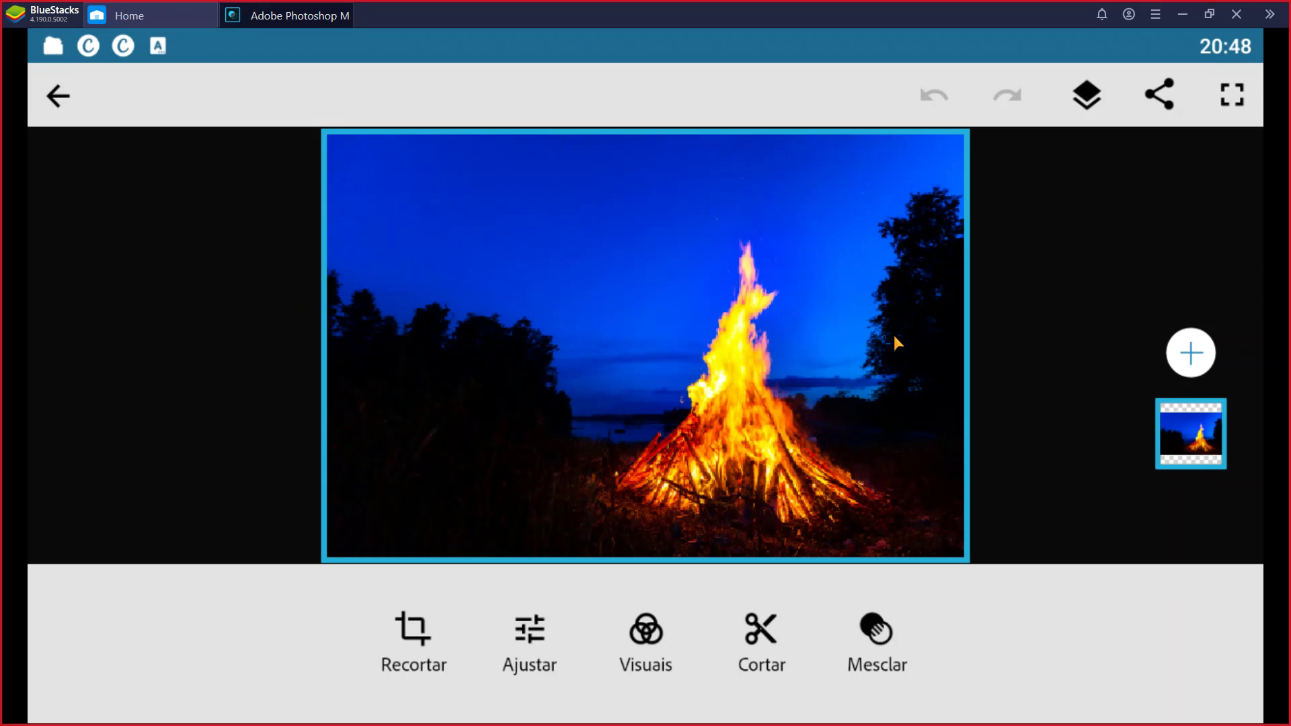
- Add caipira.jpg from the saved photos as a new layer with the canvas resized, and open its Cortar tool
click(1189, 354)
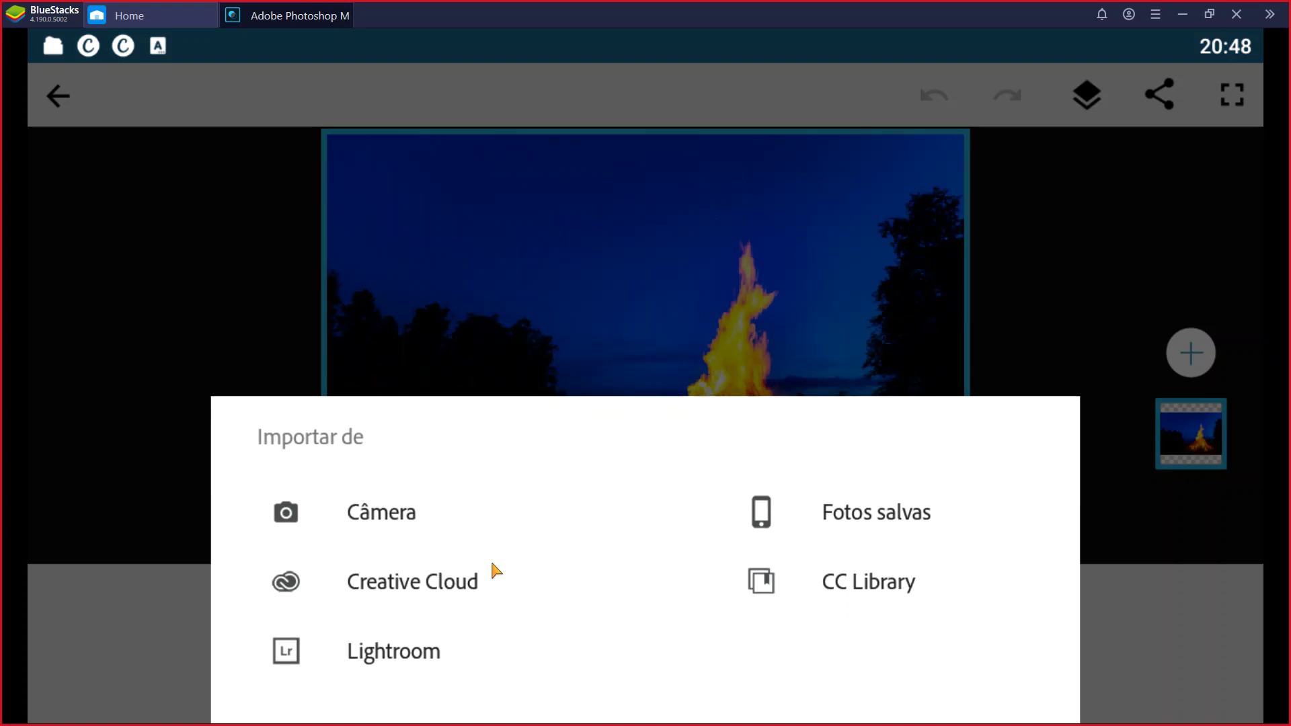
click(770, 514)
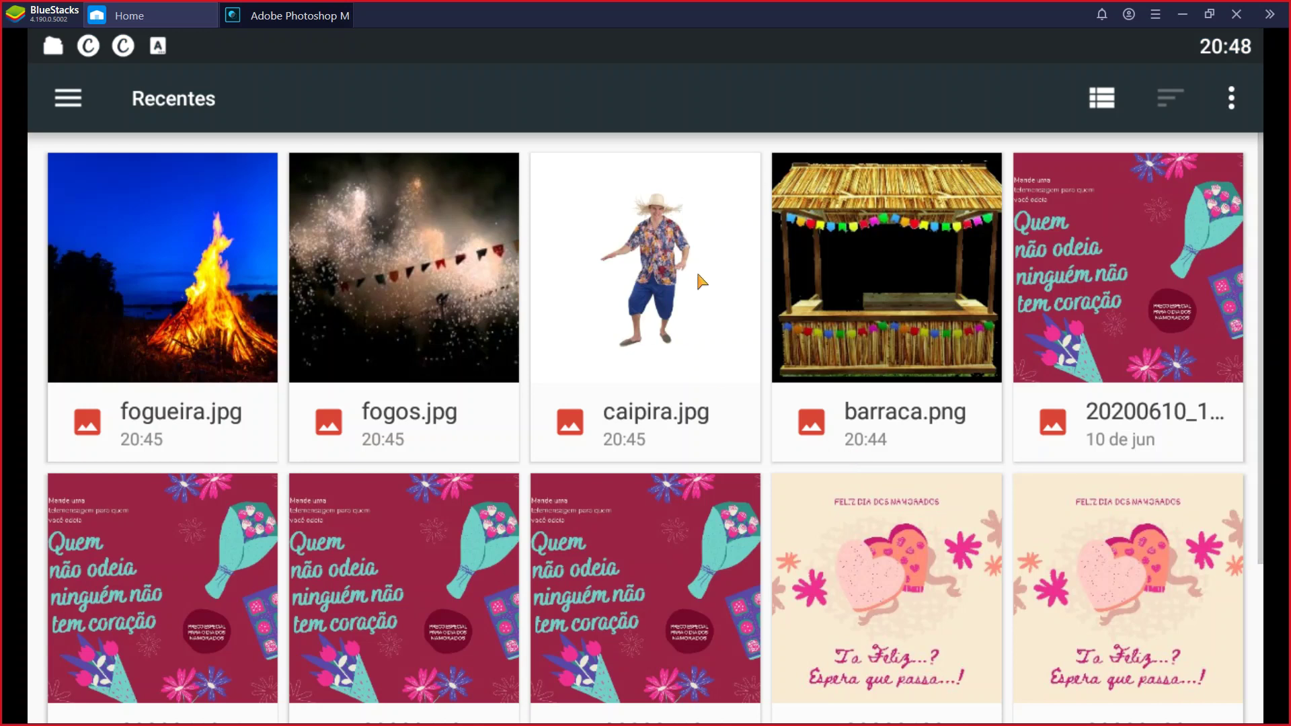
click(699, 279)
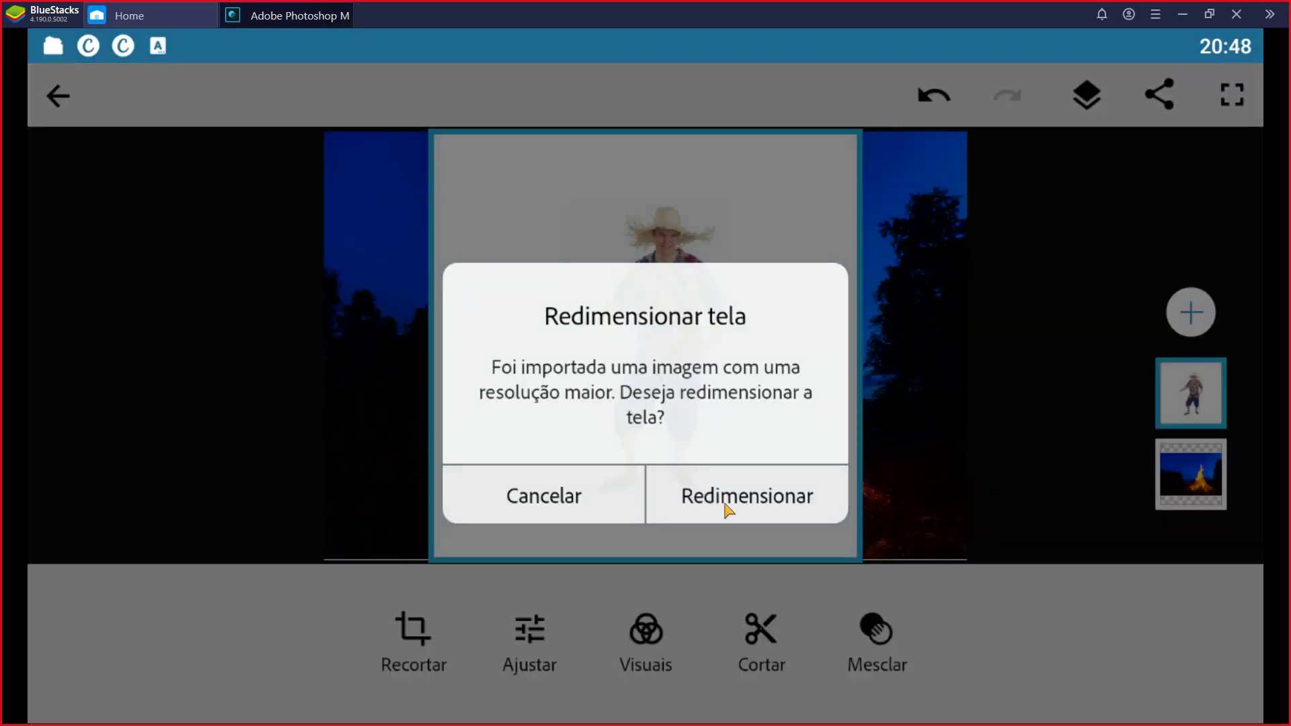
click(732, 495)
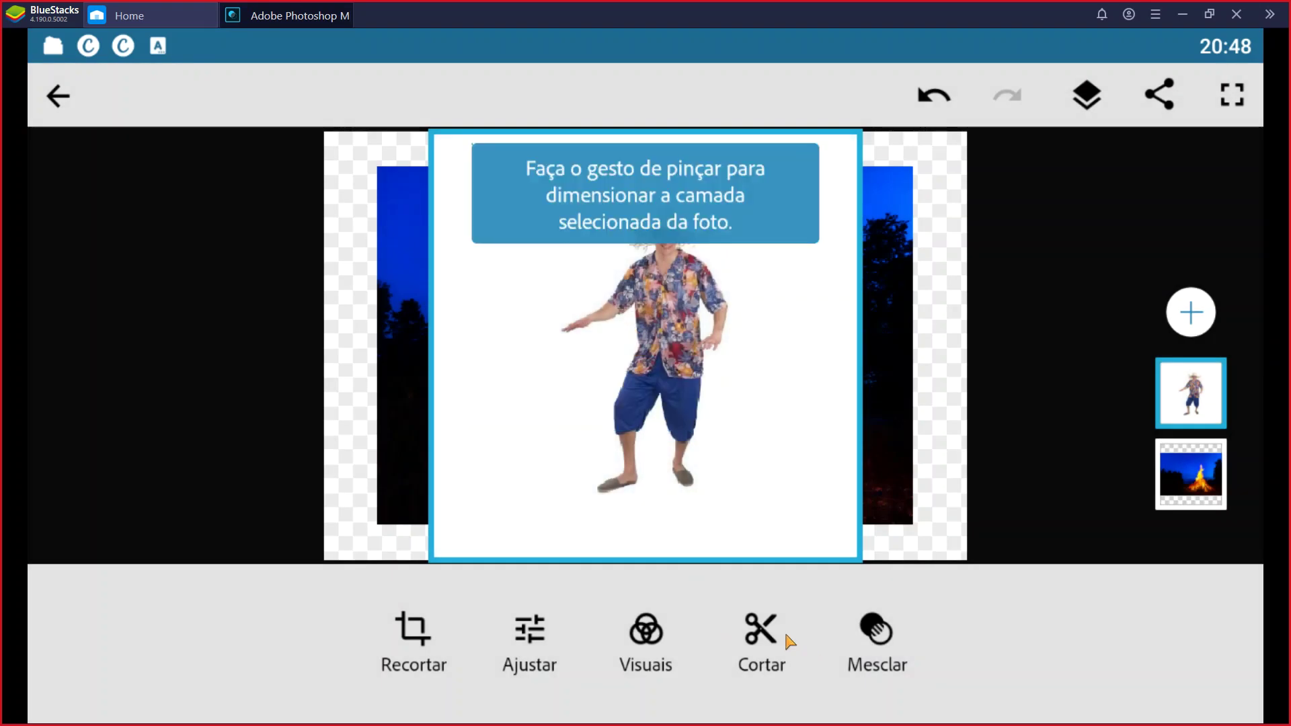
click(762, 646)
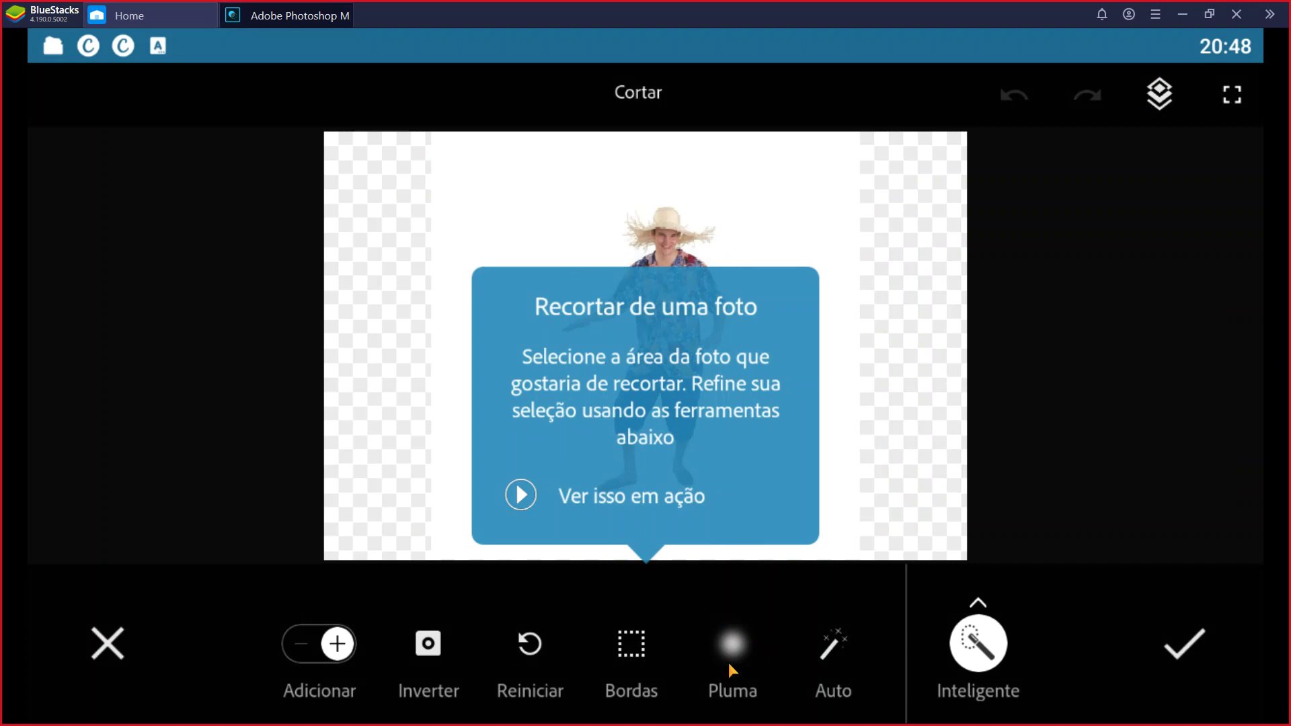
click(745, 619)
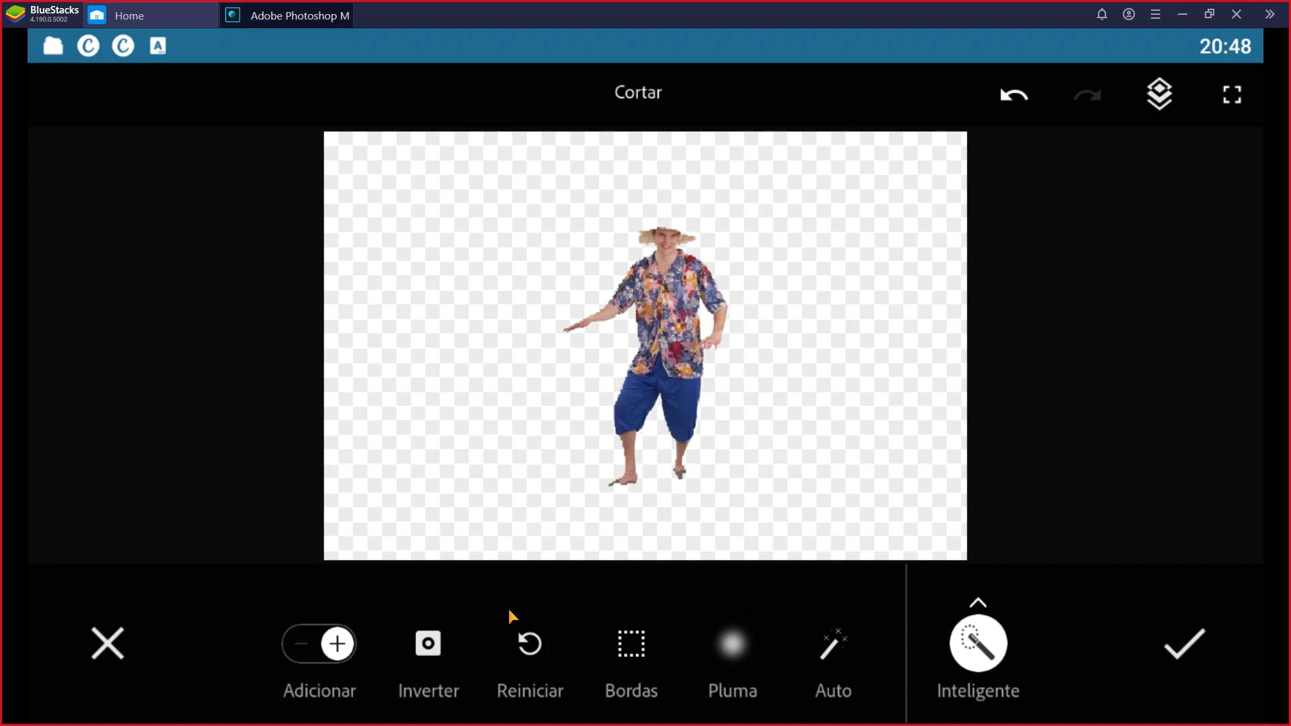
click(538, 647)
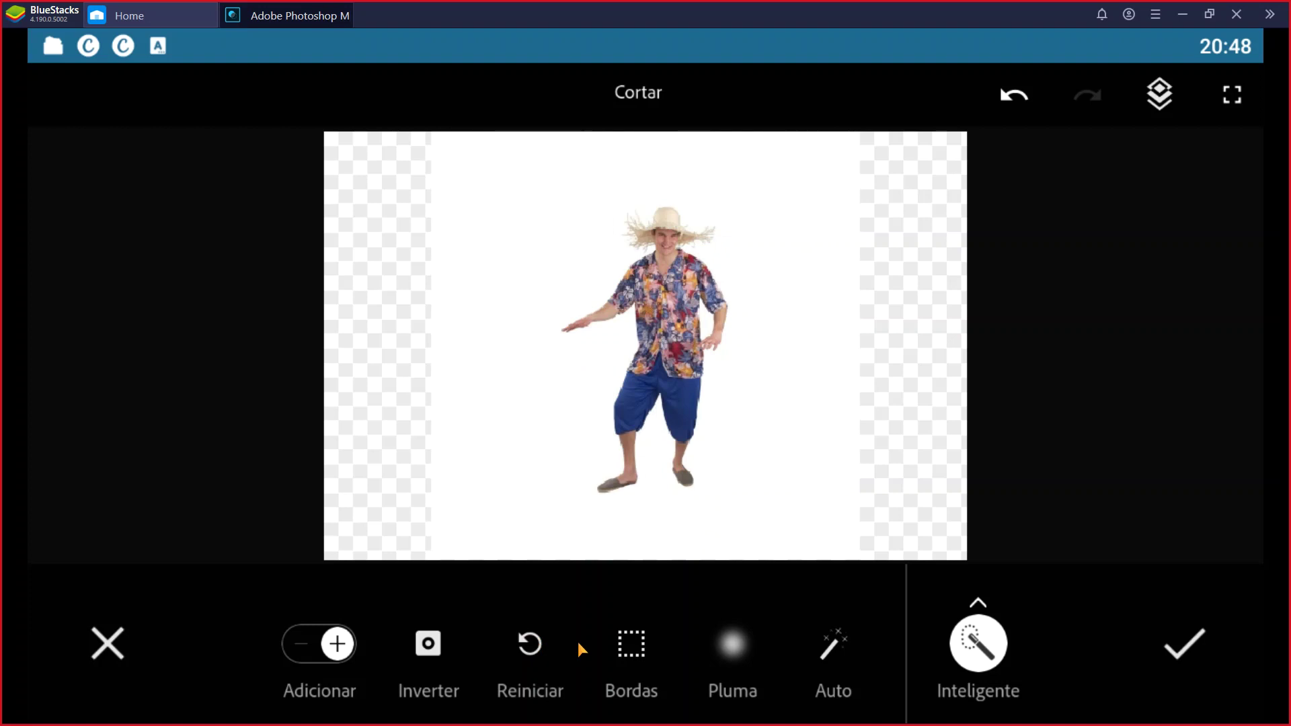
click(992, 650)
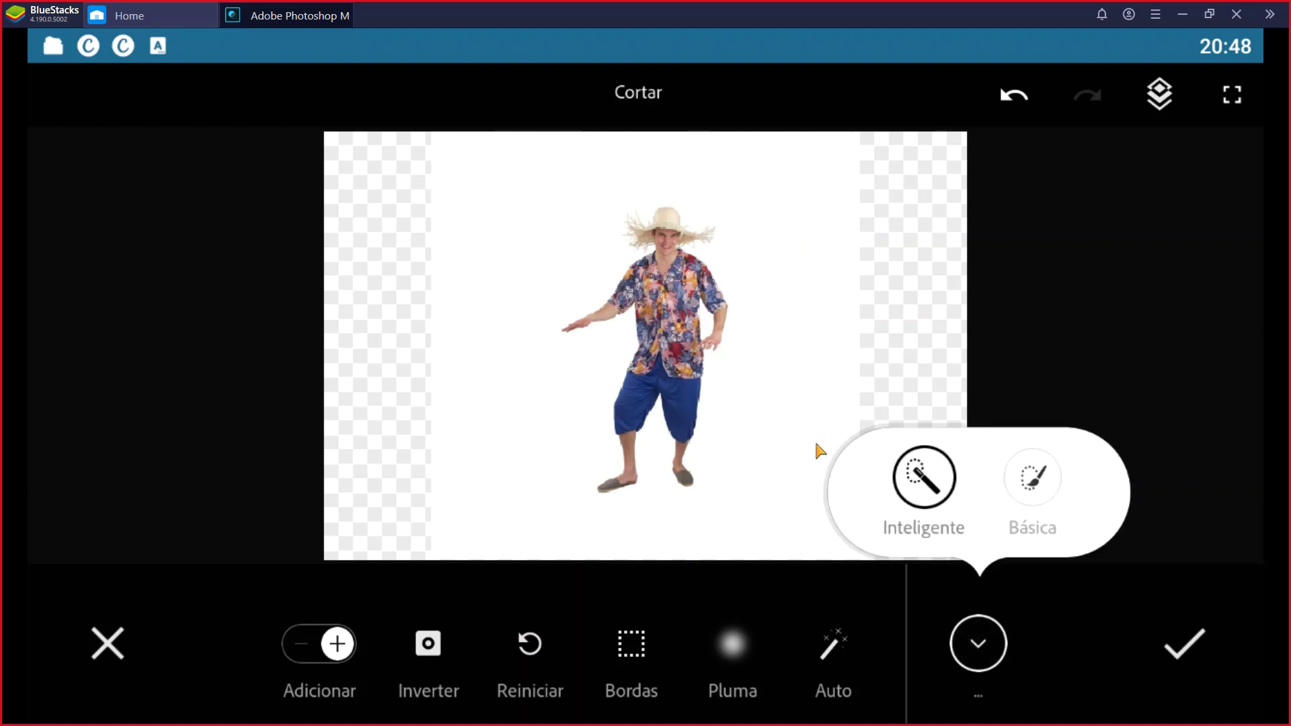
click(745, 497)
drag(758, 438, 760, 437)
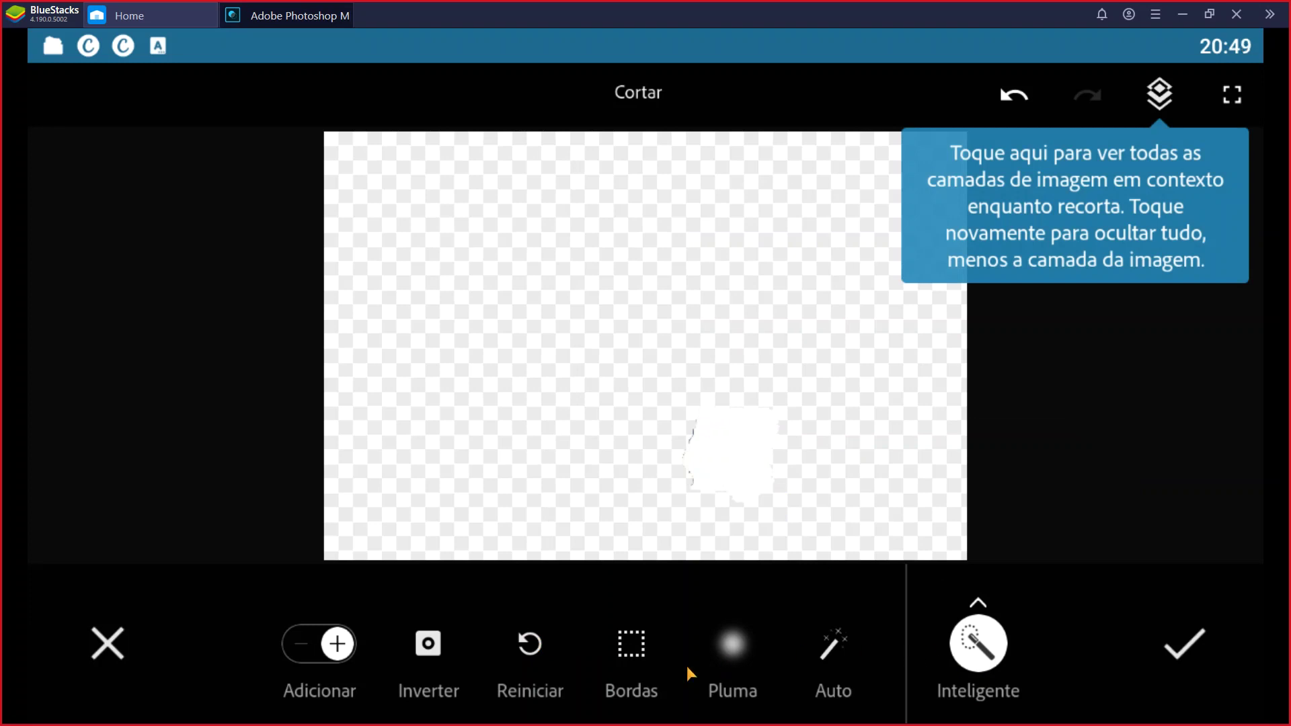
click(531, 656)
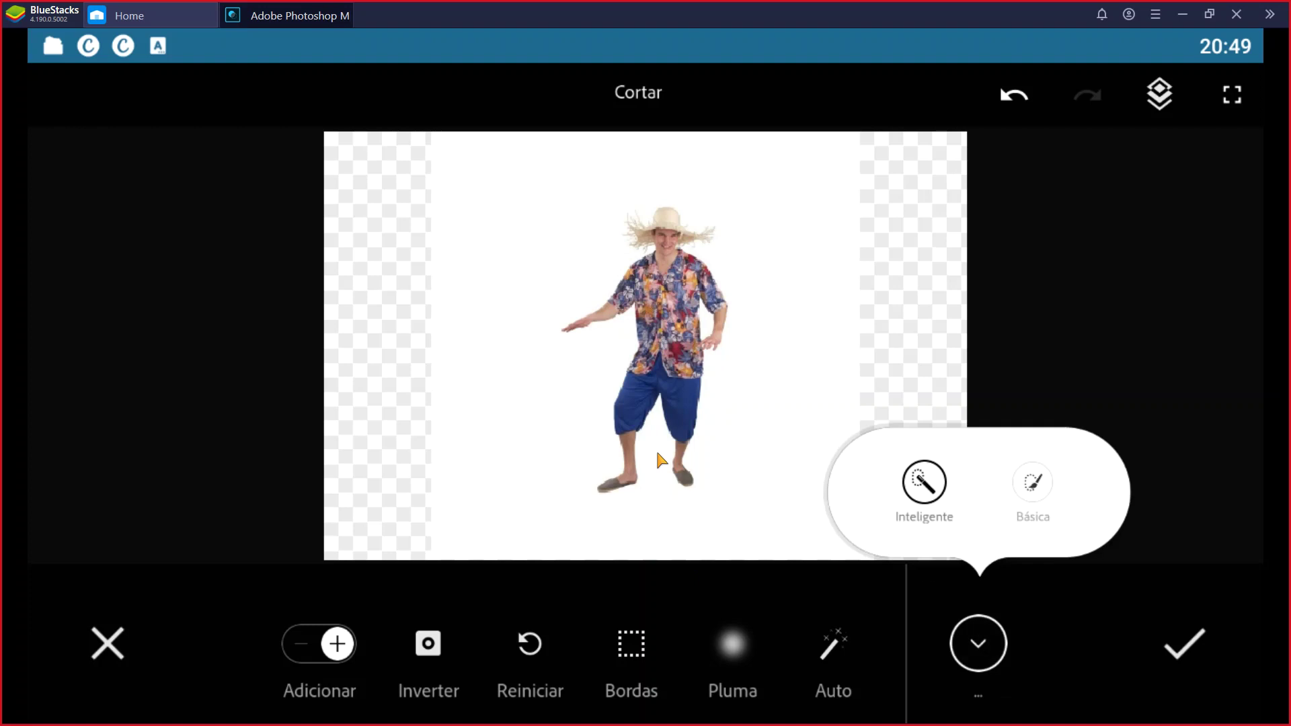
- Cut out the man in the straw hat with the Inteligente selection and place him just right of the bonfire
drag(683, 486, 678, 383)
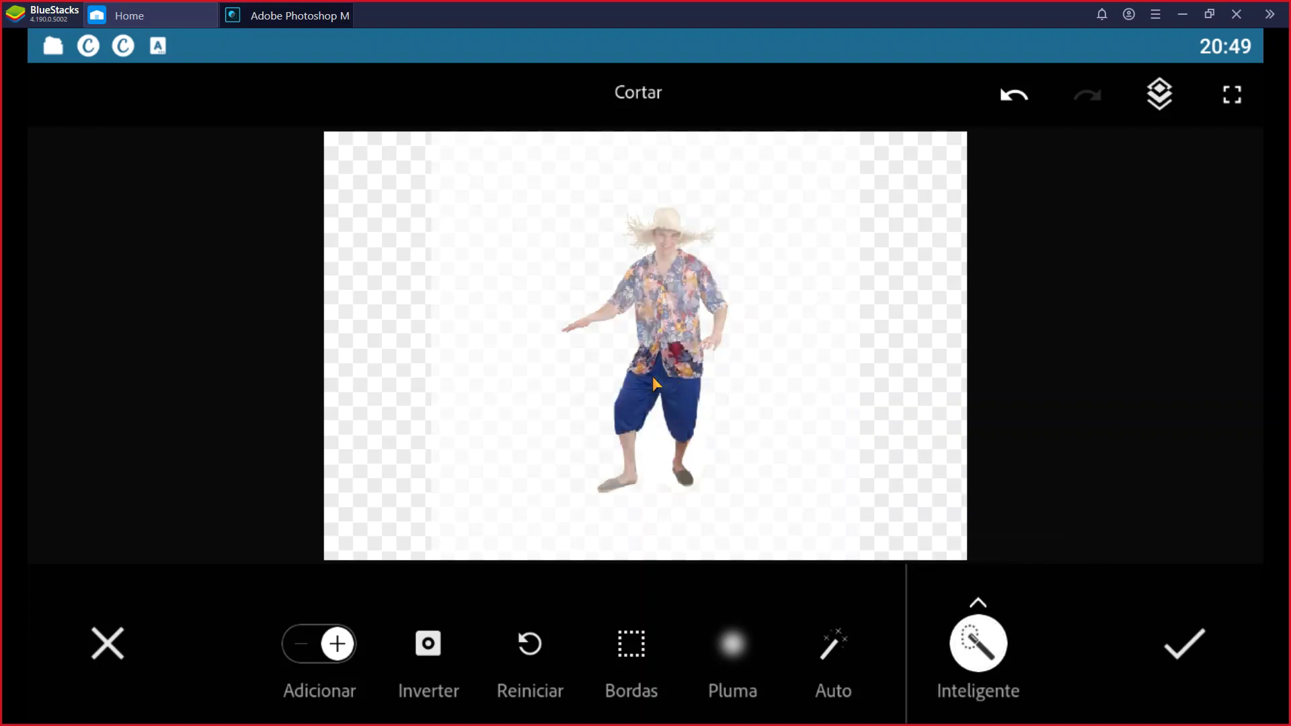
drag(633, 430, 625, 476)
mouse_move(686, 327)
mouse_down()
mouse_move(653, 296)
mouse_move(676, 269)
mouse_move(660, 239)
mouse_up()
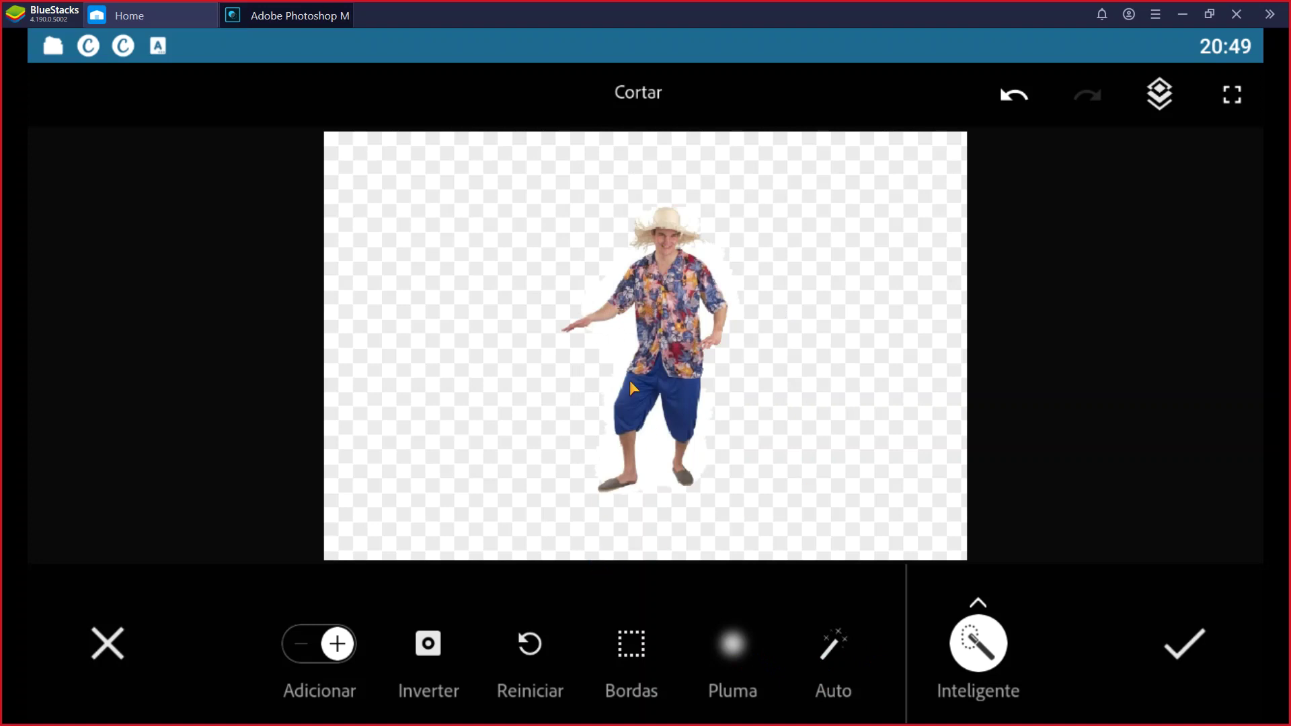
click(1186, 654)
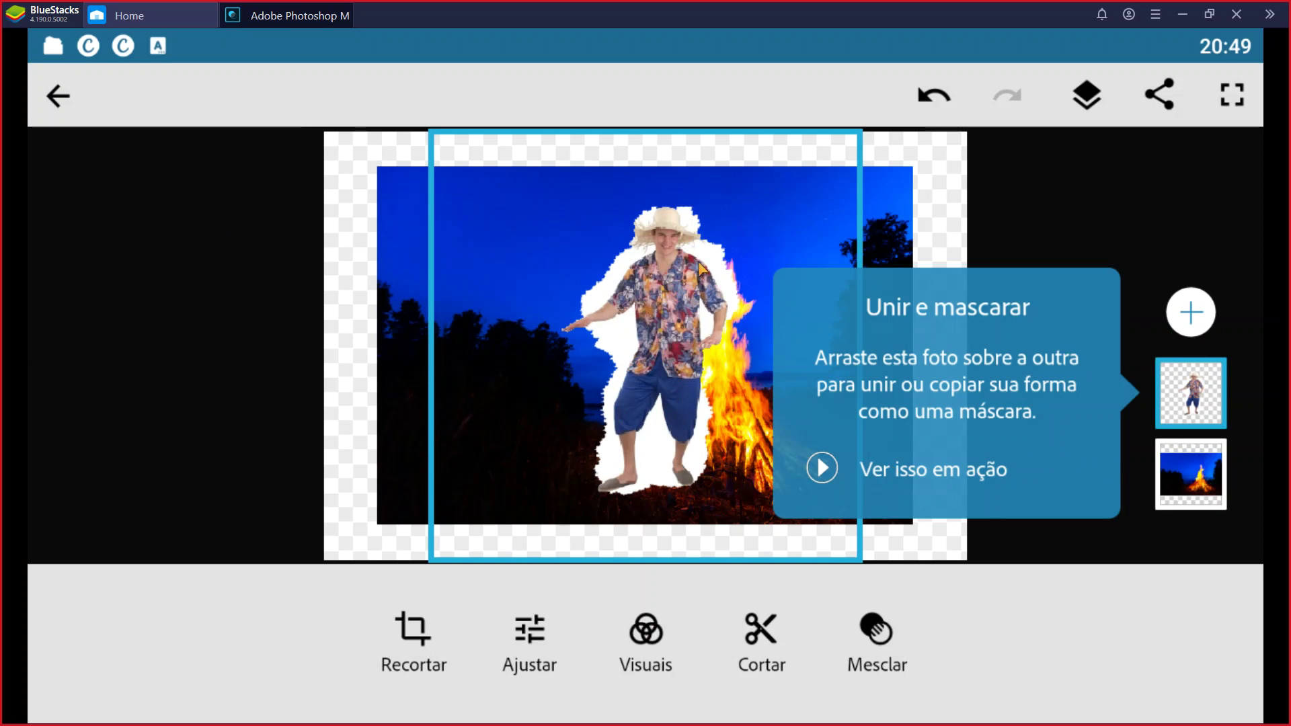
drag(676, 320, 842, 367)
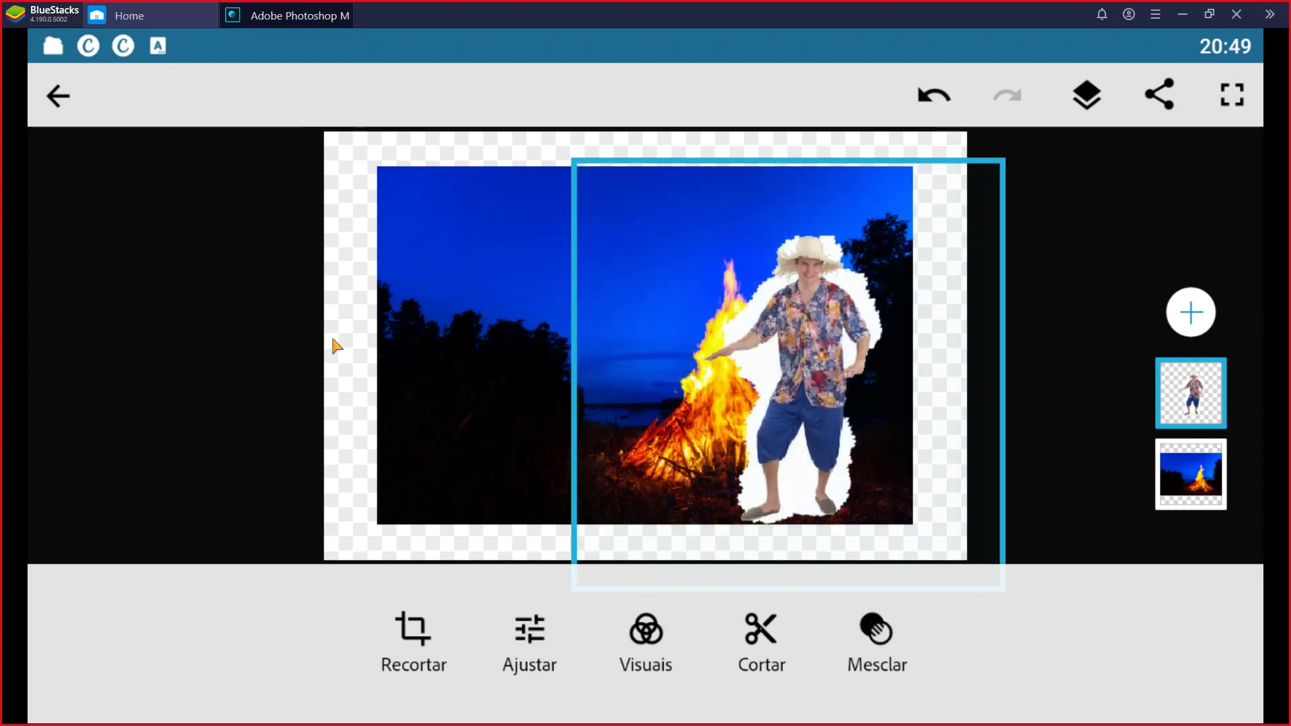
click(336, 346)
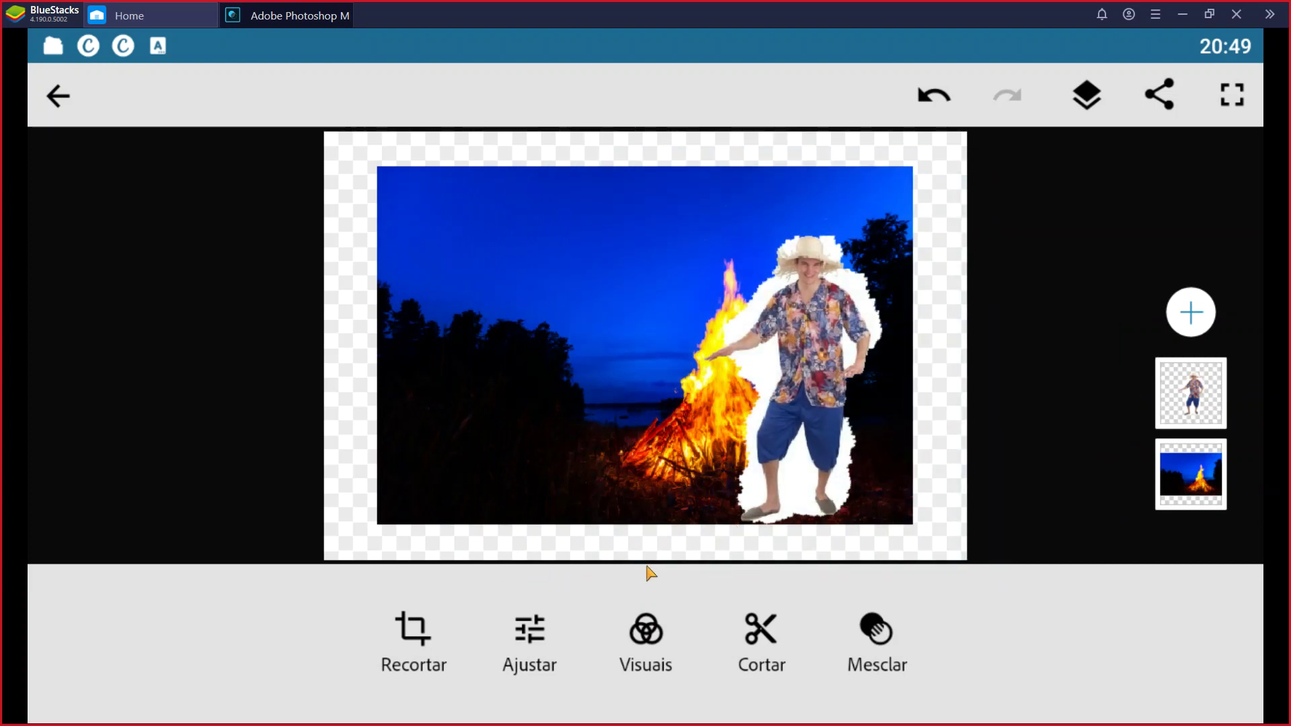
- Add barraca.png from the saved photos as a new layer and place the stall left of the bonfire
click(1189, 313)
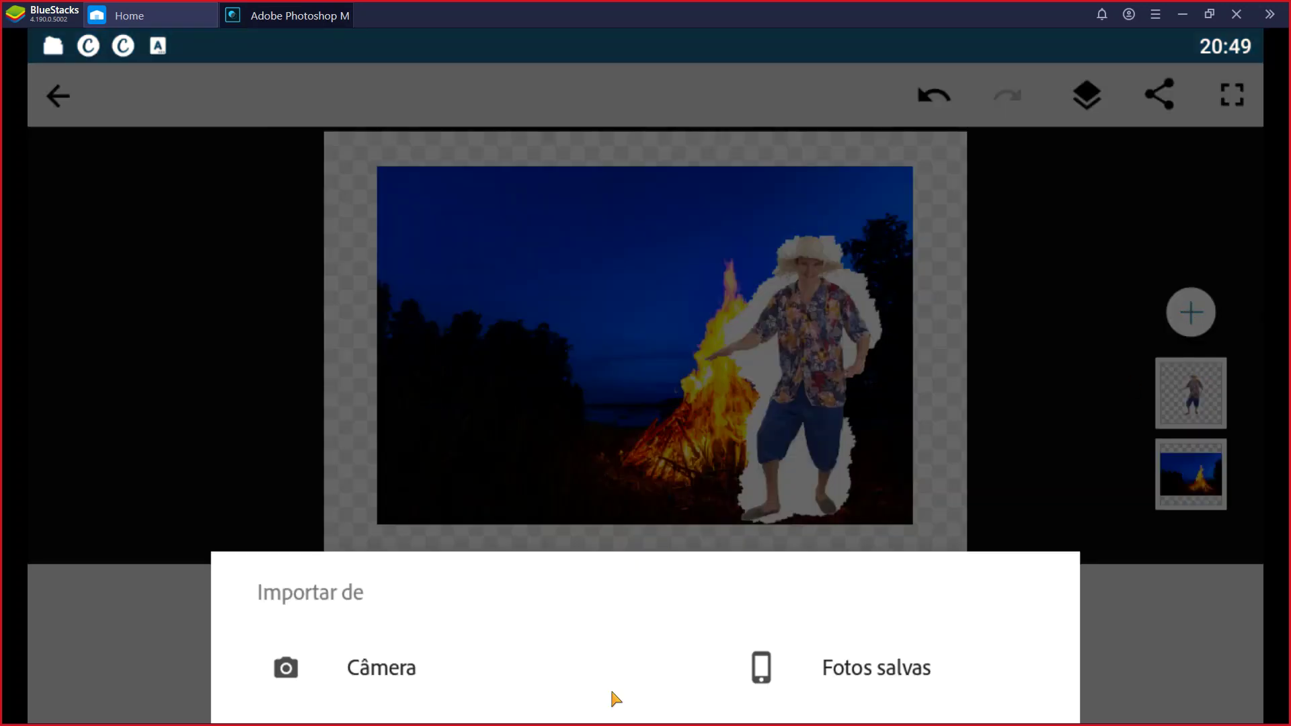
click(760, 673)
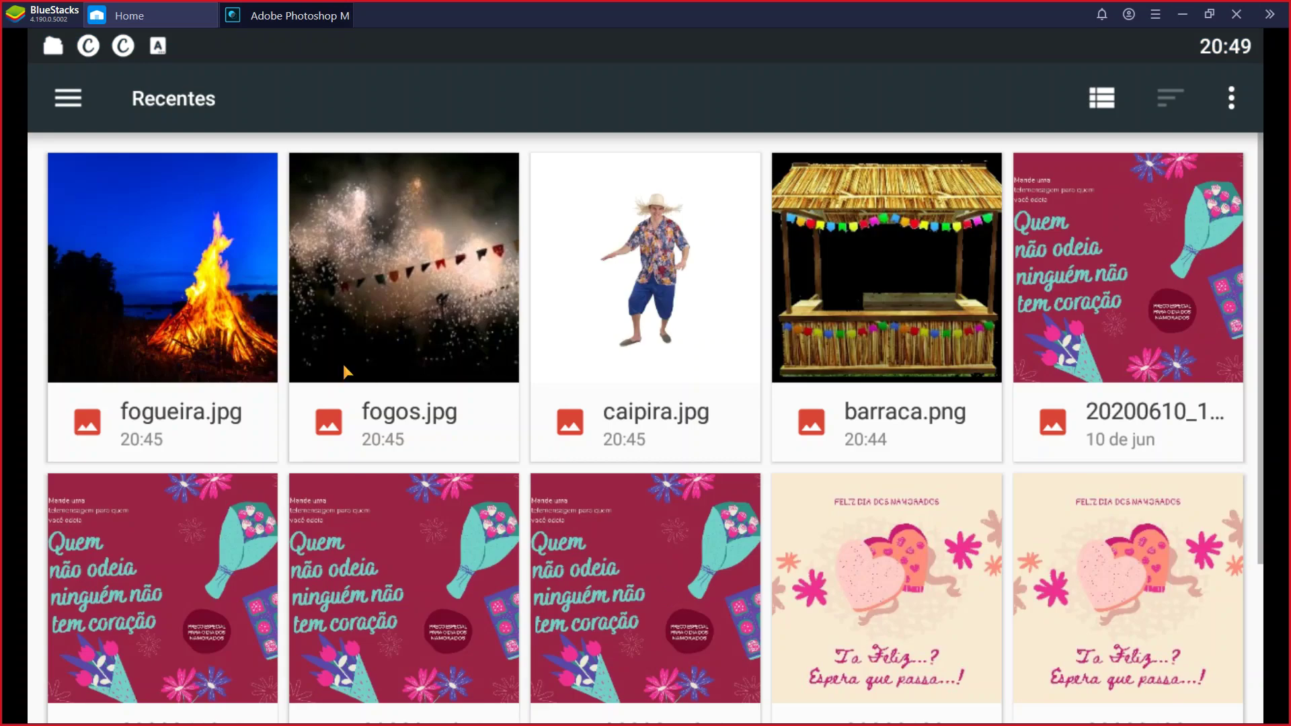
click(910, 262)
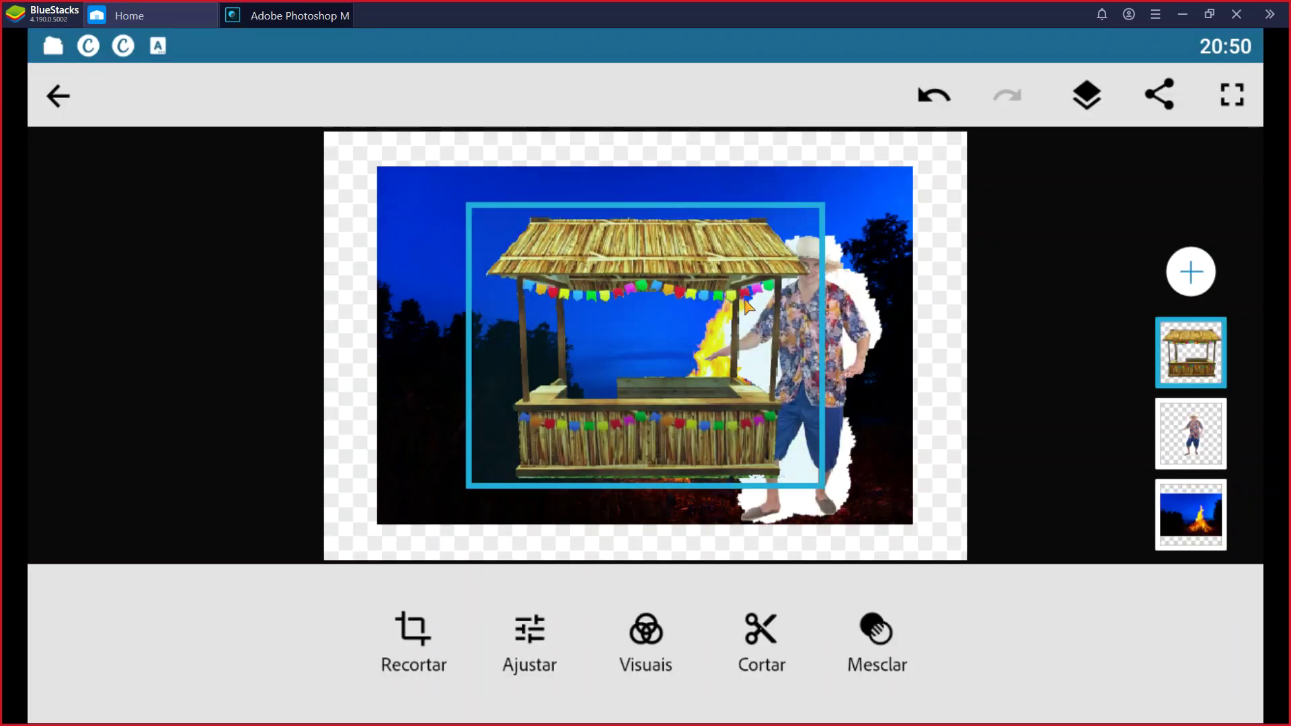
drag(635, 413, 503, 457)
- Add fogos.jpg from the saved photos as a new layer and accept resizing the canvas
click(1188, 277)
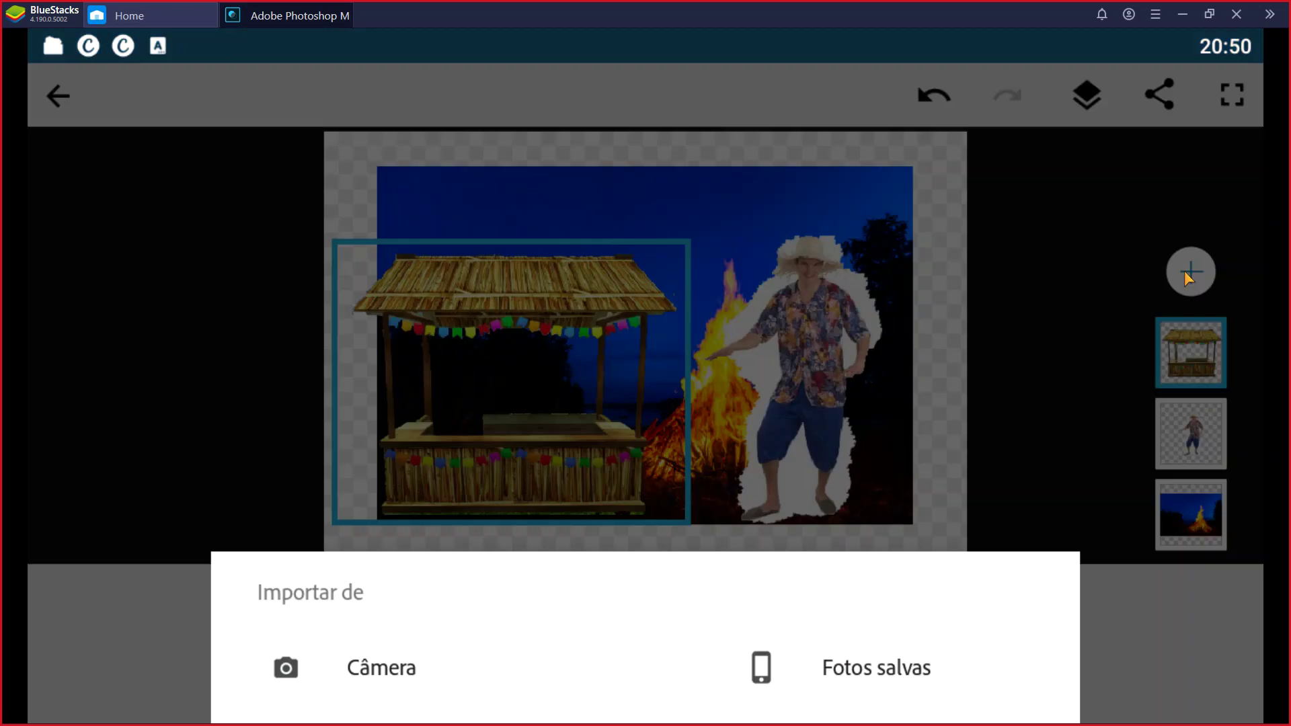
click(761, 670)
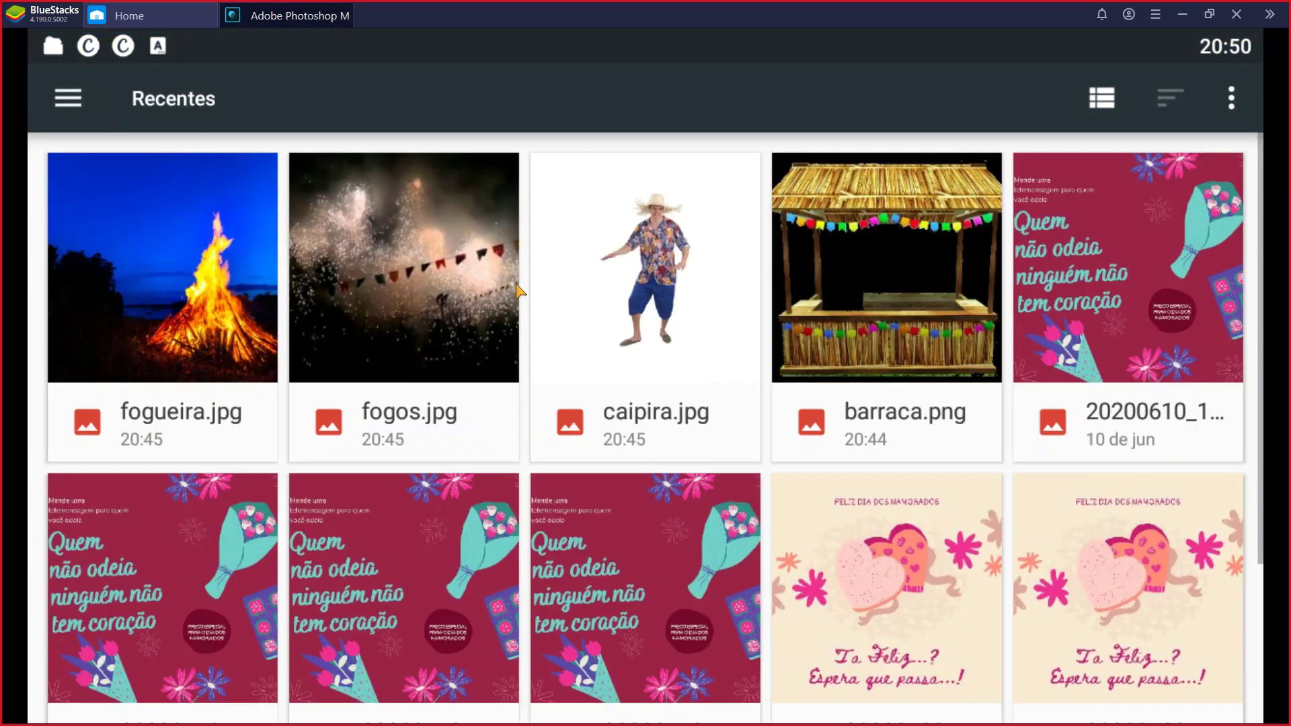
click(891, 234)
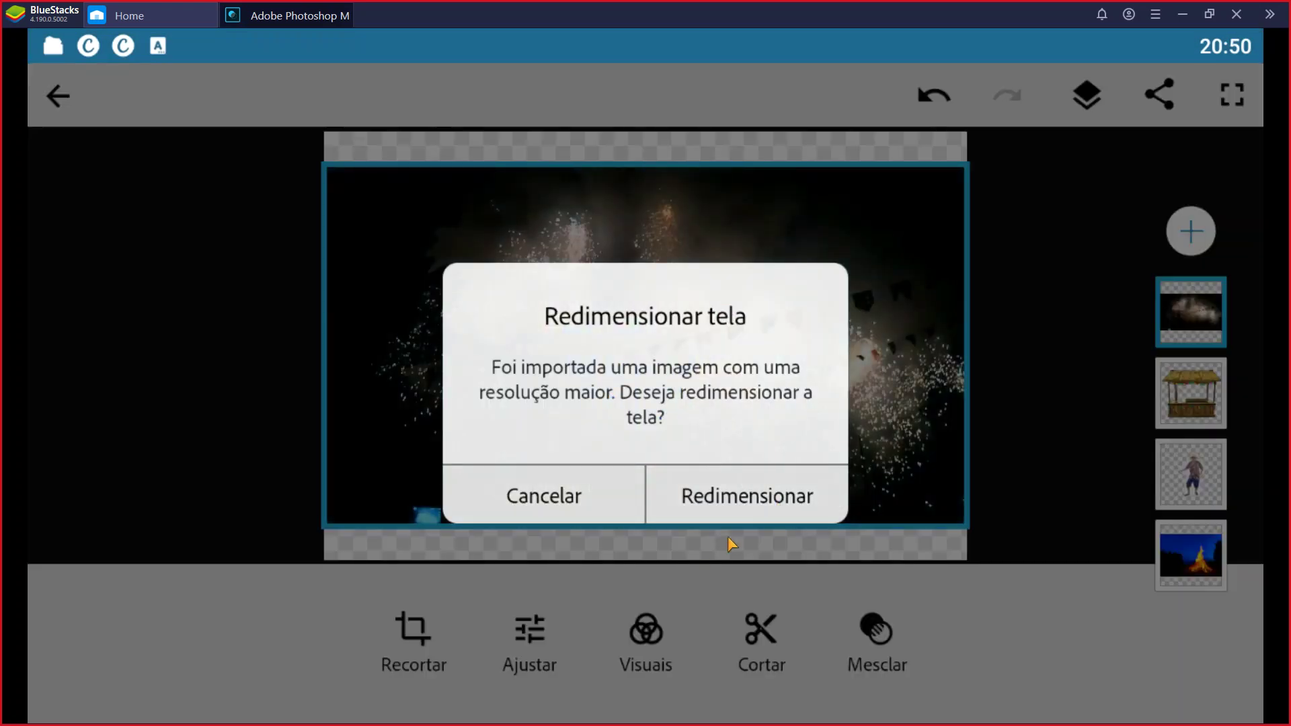
click(777, 503)
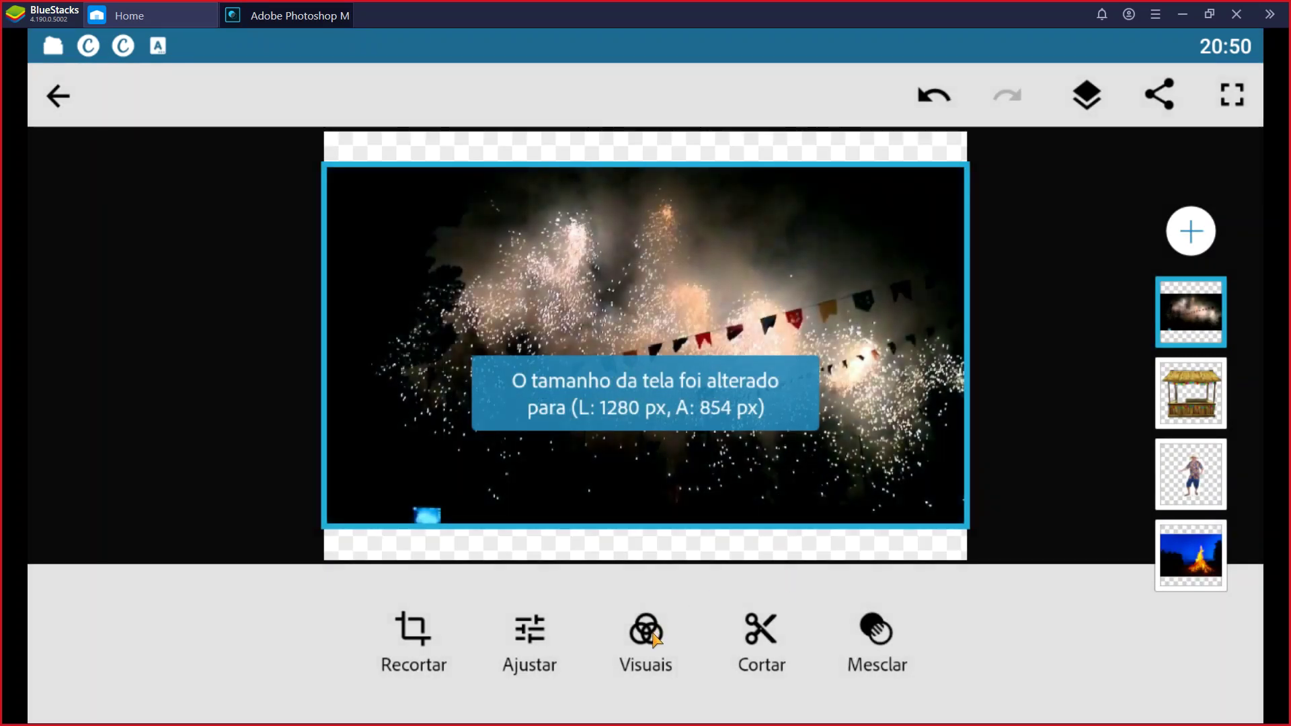
- Move the fireworks image up so it covers the upper part of the canvas, leaving its Visuais filter unchanged
drag(718, 265, 742, 176)
drag(734, 209, 731, 163)
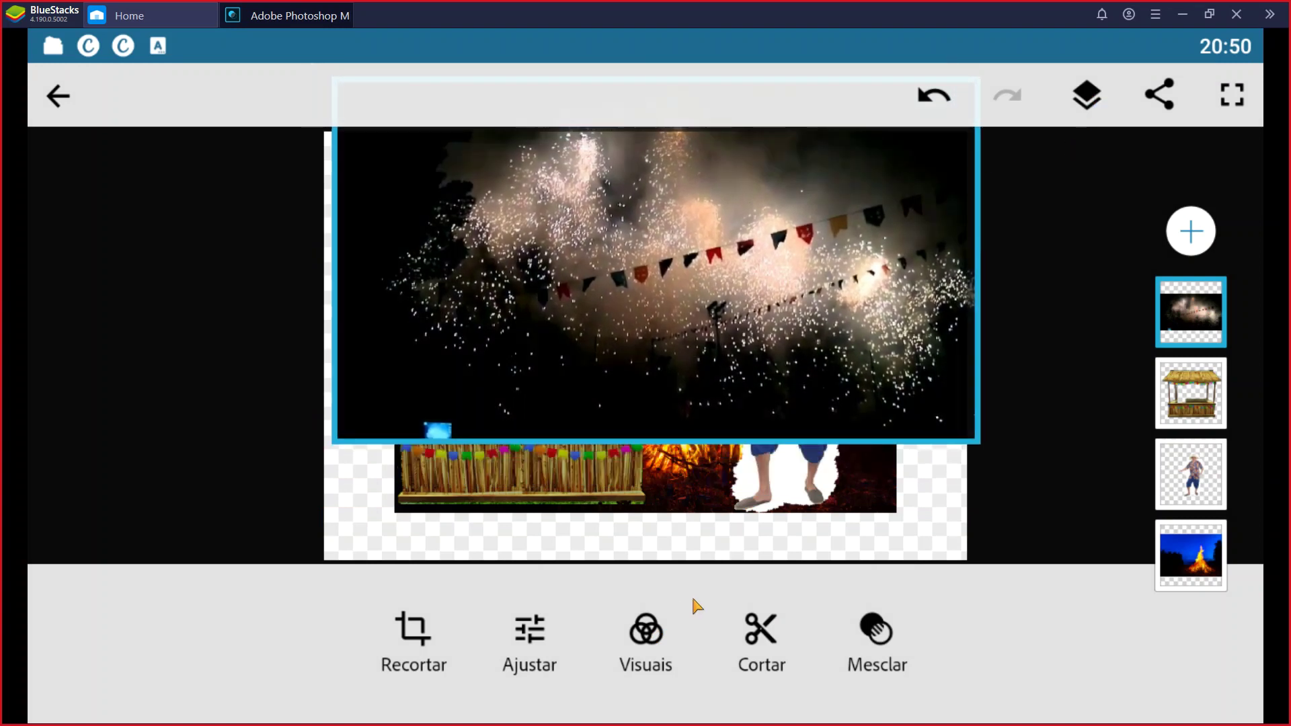
click(655, 656)
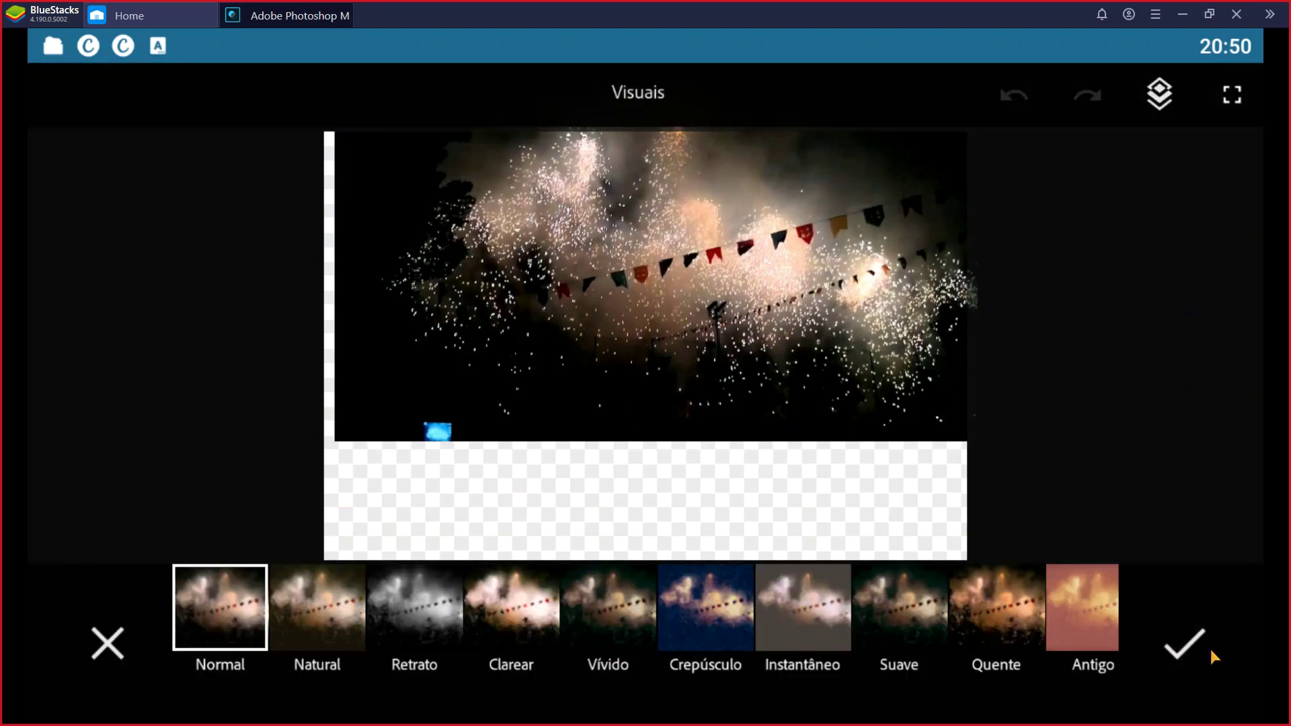
click(105, 643)
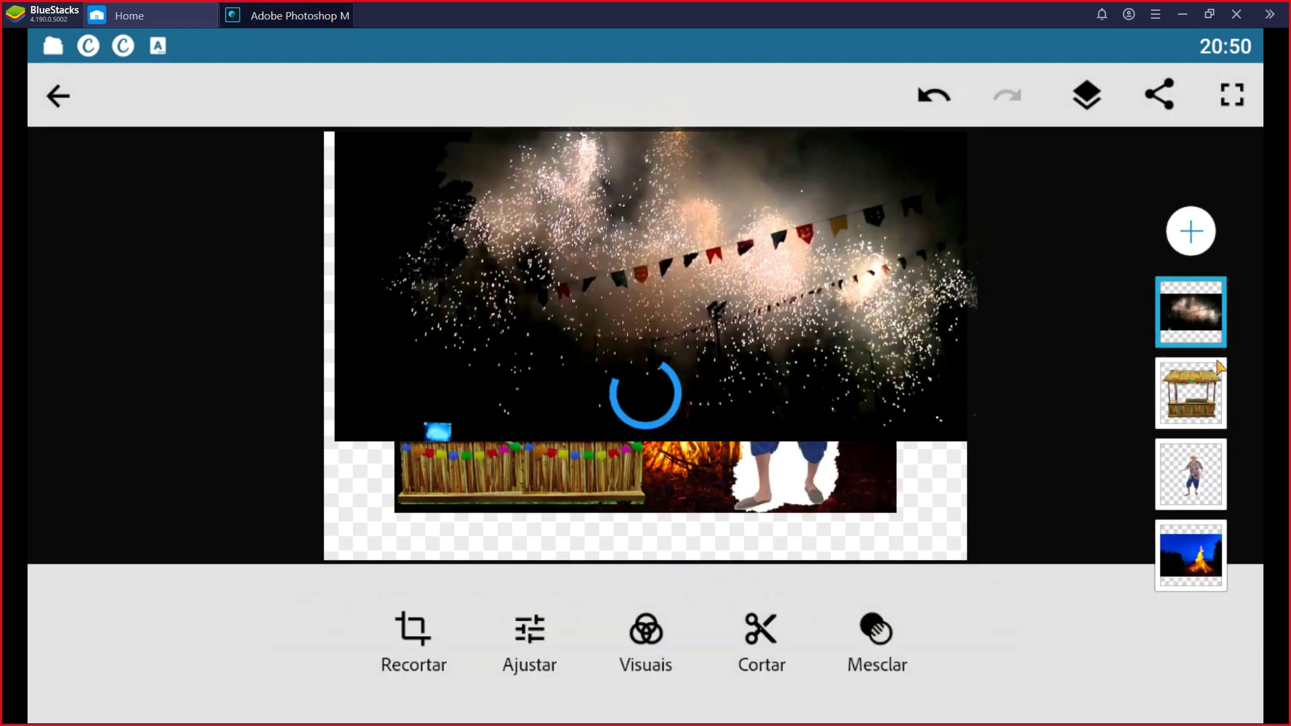
- Reorder the fireworks layer beneath the stall and the man, directly above the bonfire layer
click(1195, 303)
drag(1201, 337, 1198, 489)
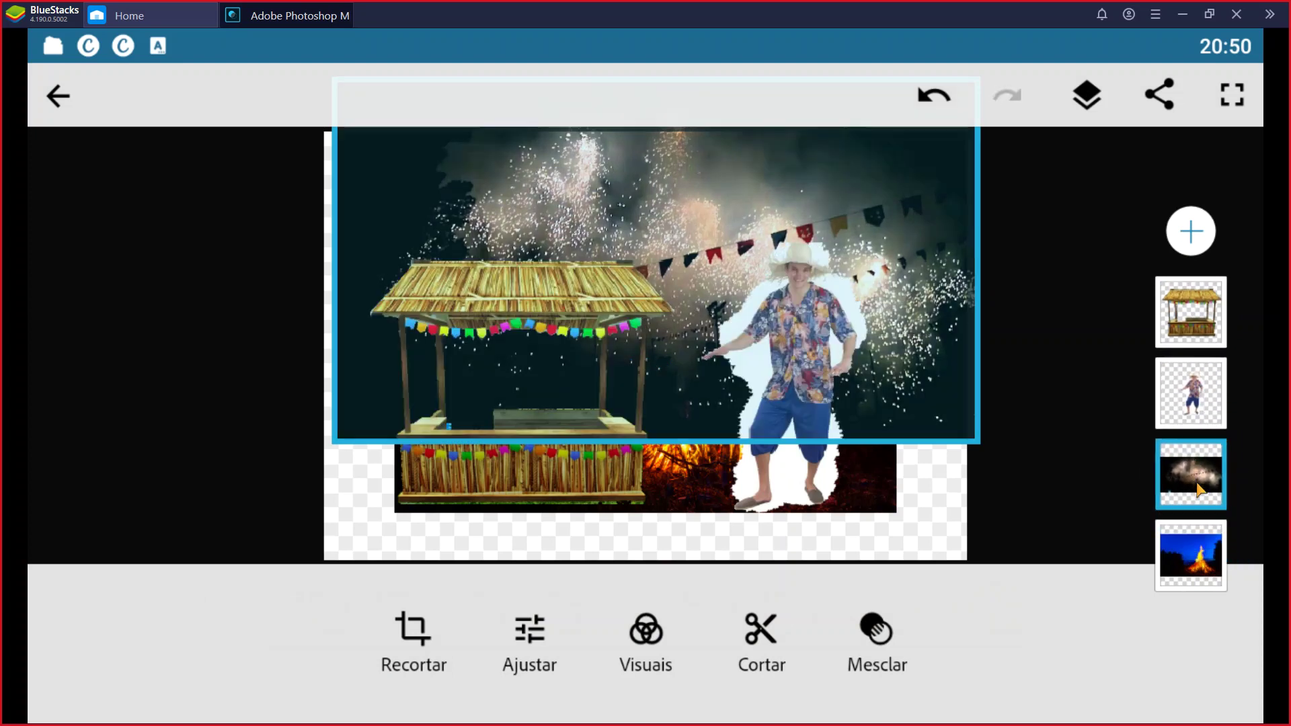
click(1089, 98)
click(1089, 98)
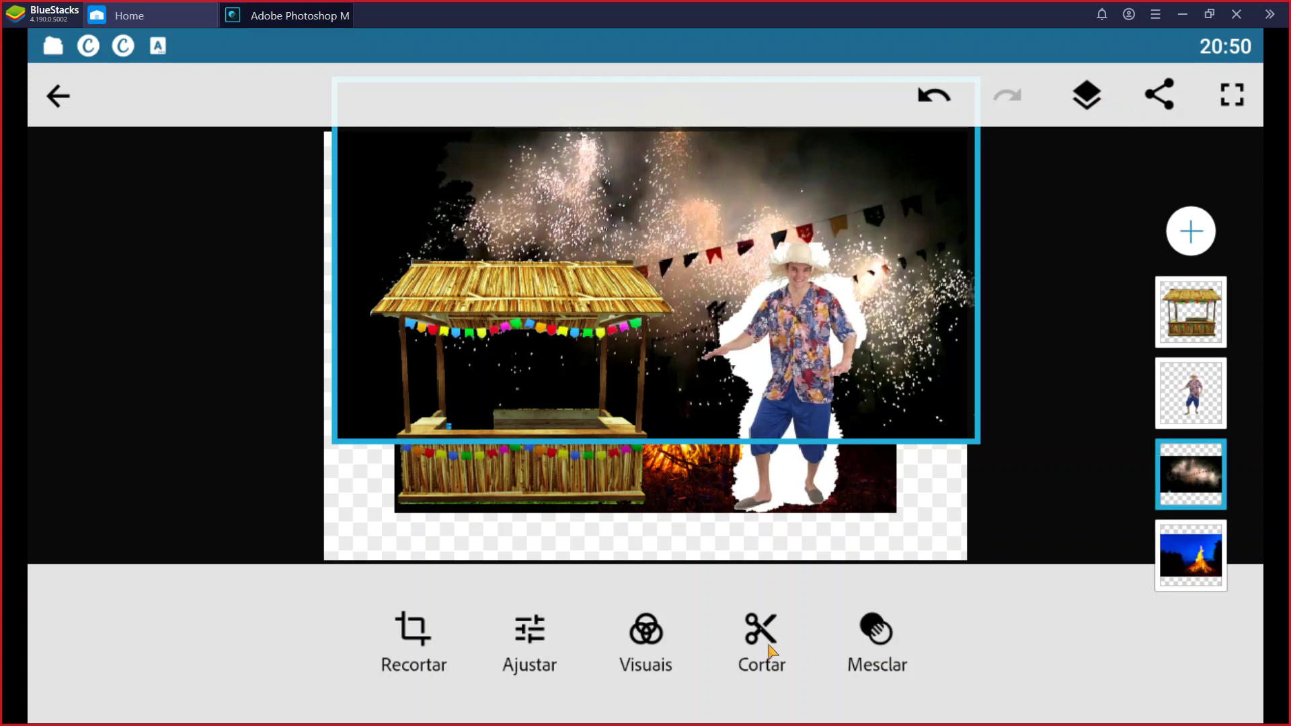
- Preview the Clarear, Tela, Luz suave, Diferença and Luminosidade blend modes on the fireworks layer
click(887, 644)
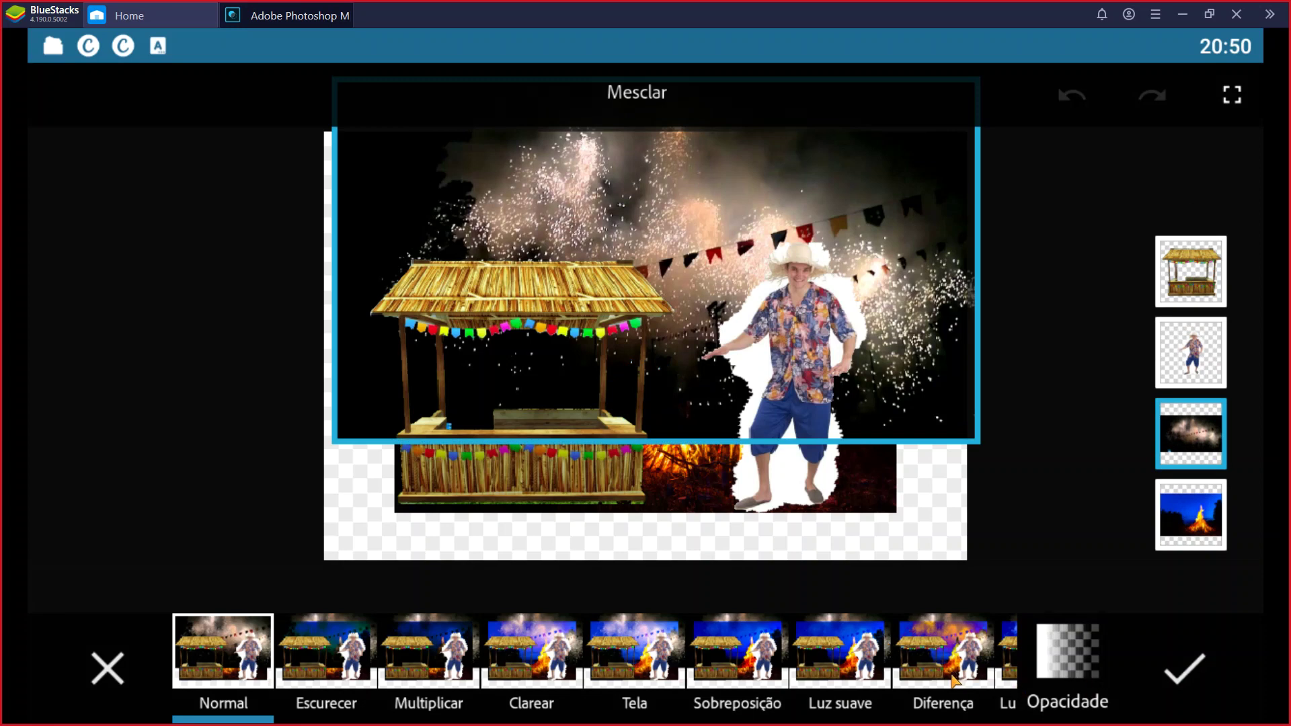
click(531, 648)
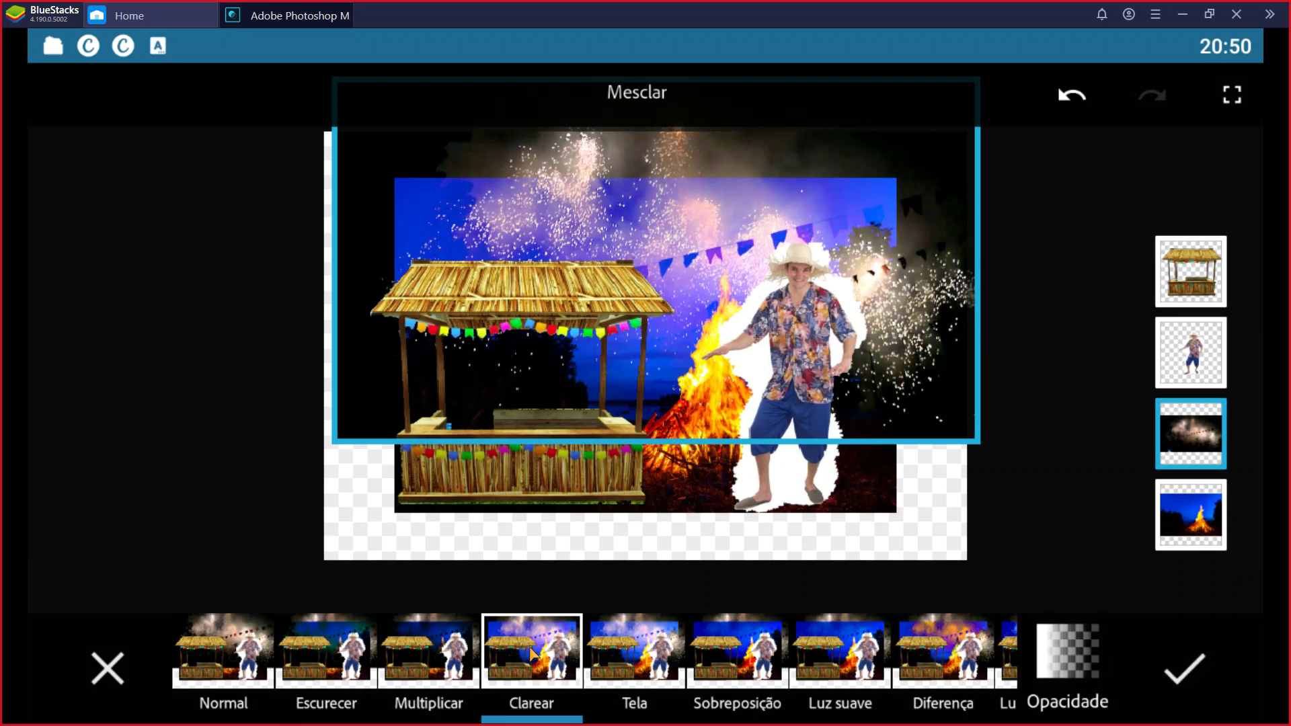
click(661, 675)
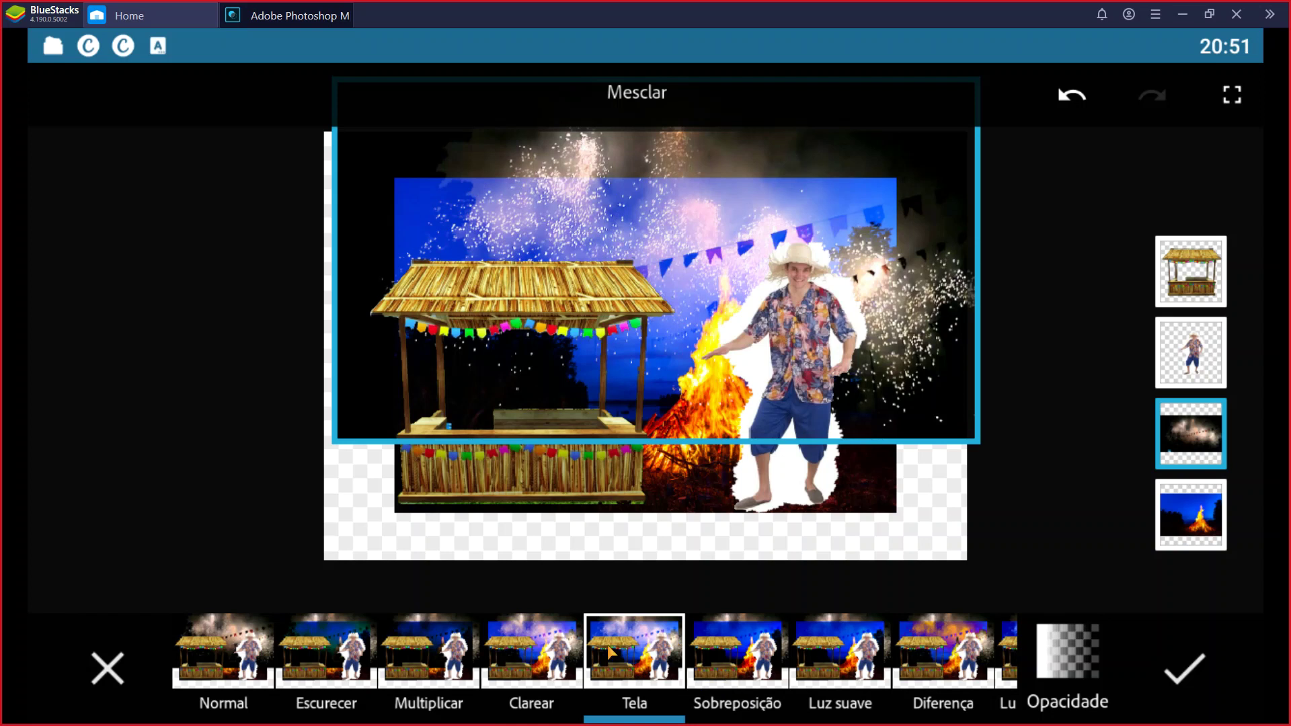
click(534, 664)
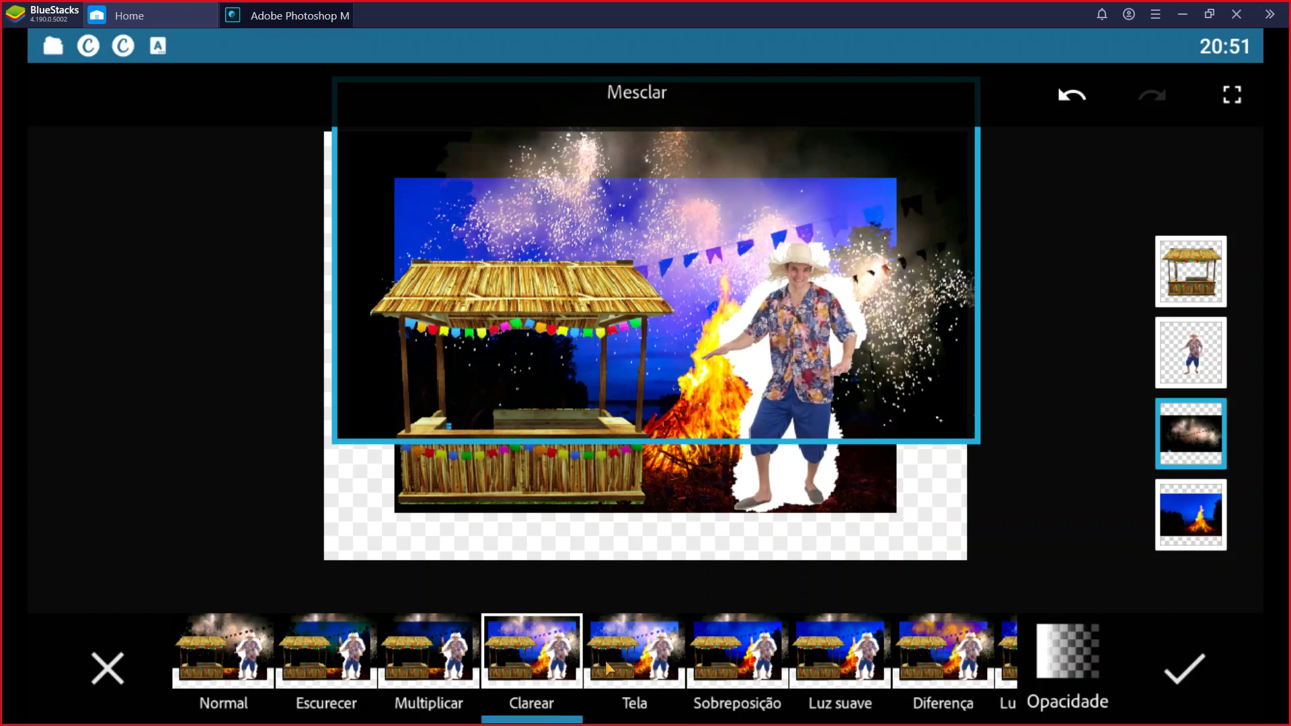
click(647, 672)
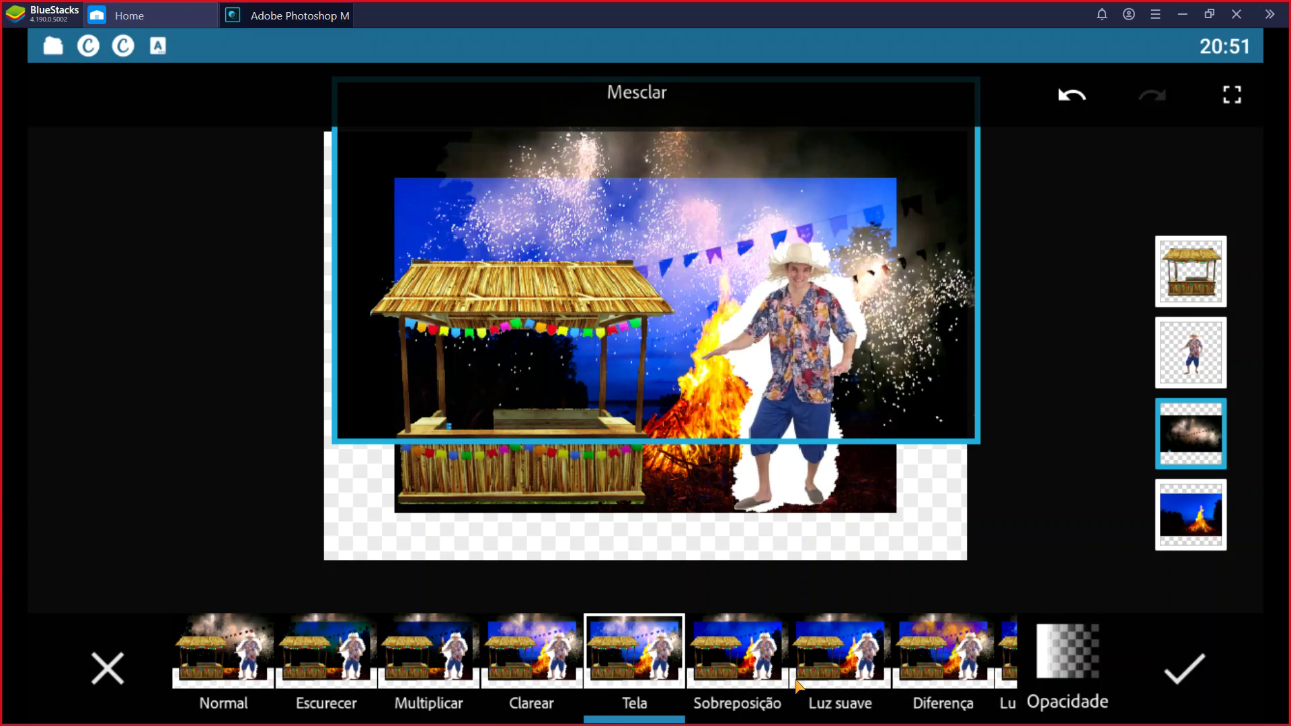
click(777, 684)
click(839, 667)
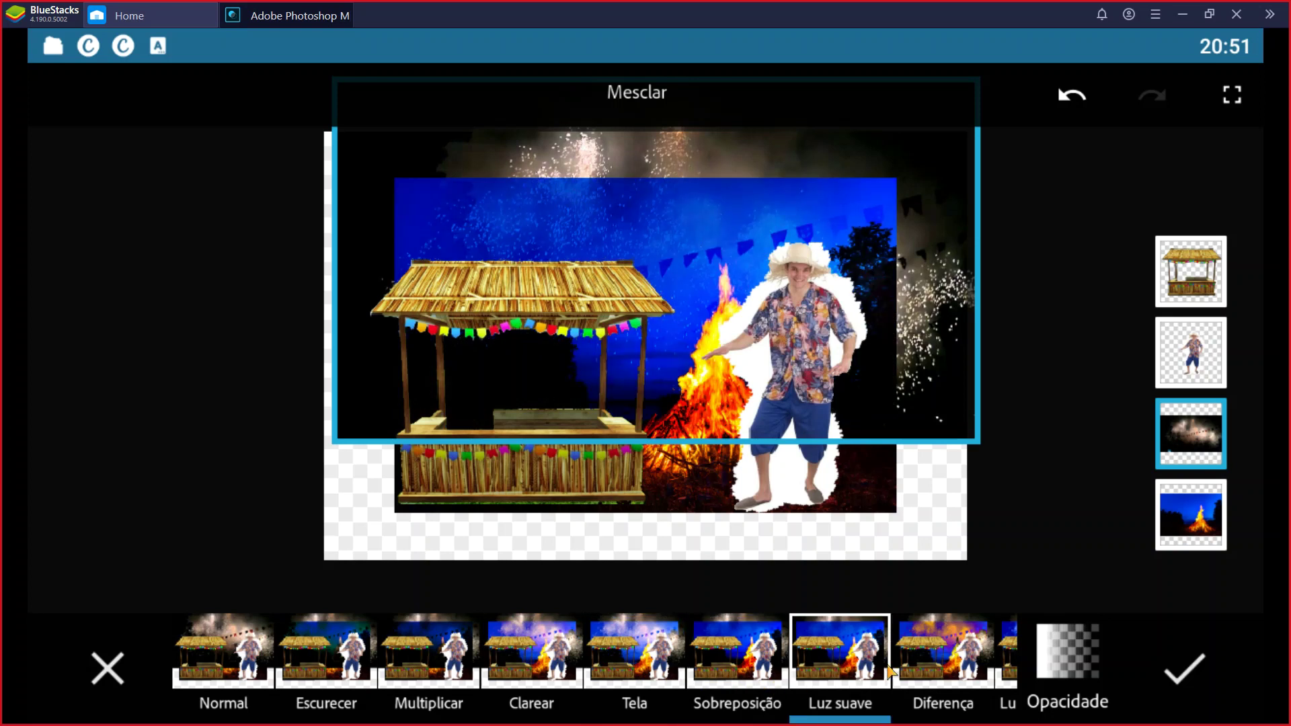
click(946, 680)
drag(946, 682, 876, 690)
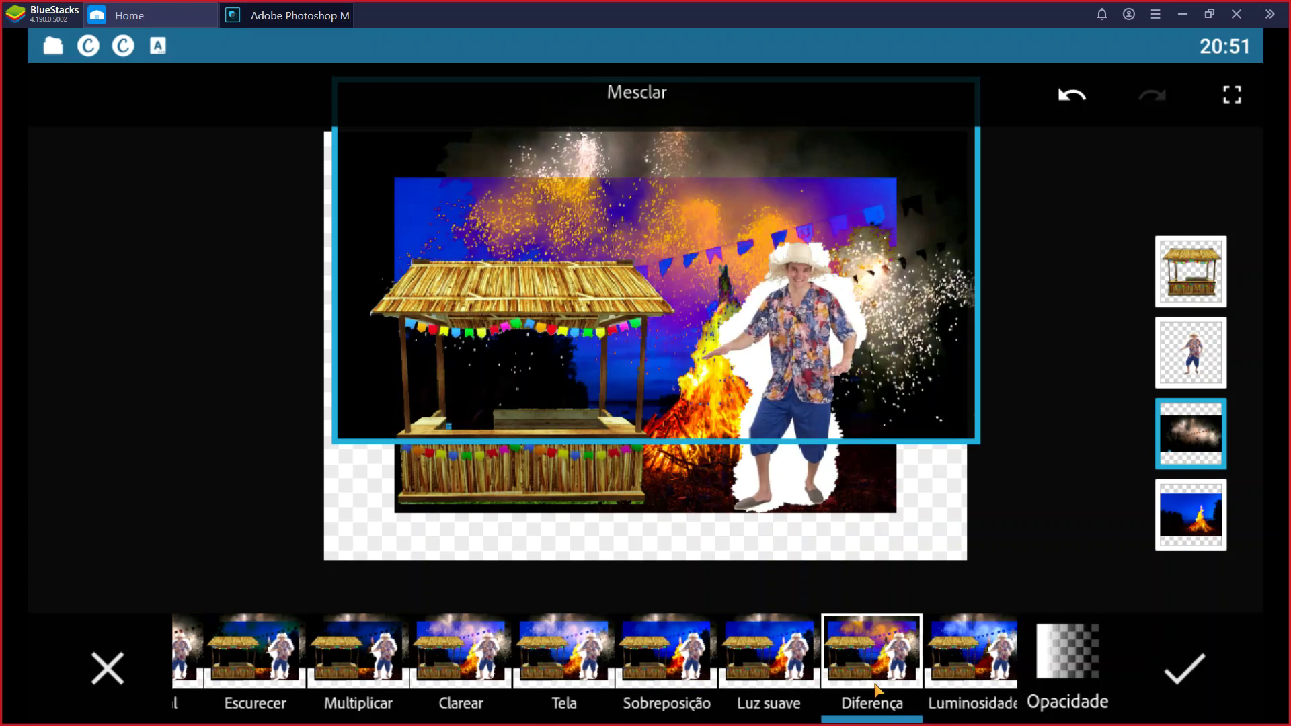
click(970, 683)
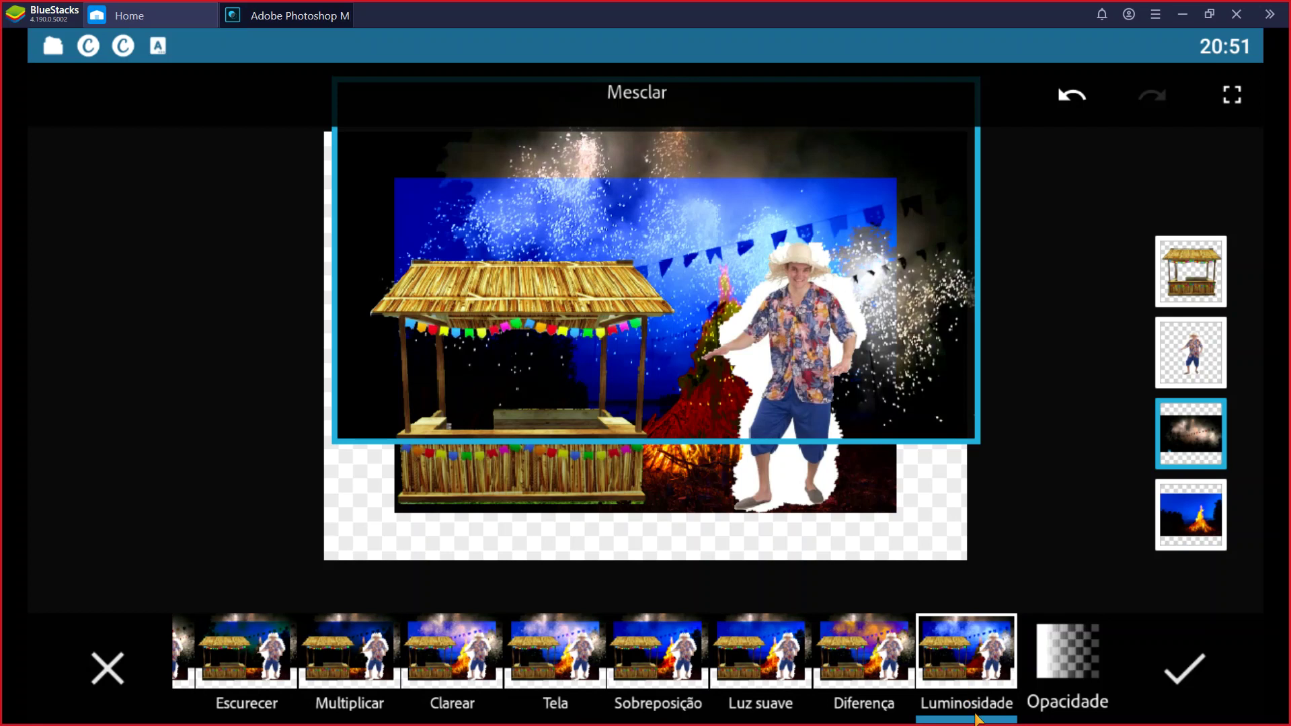
- Apply the Clarear blend mode to the fireworks layer
scroll(734, 692, up, 3)
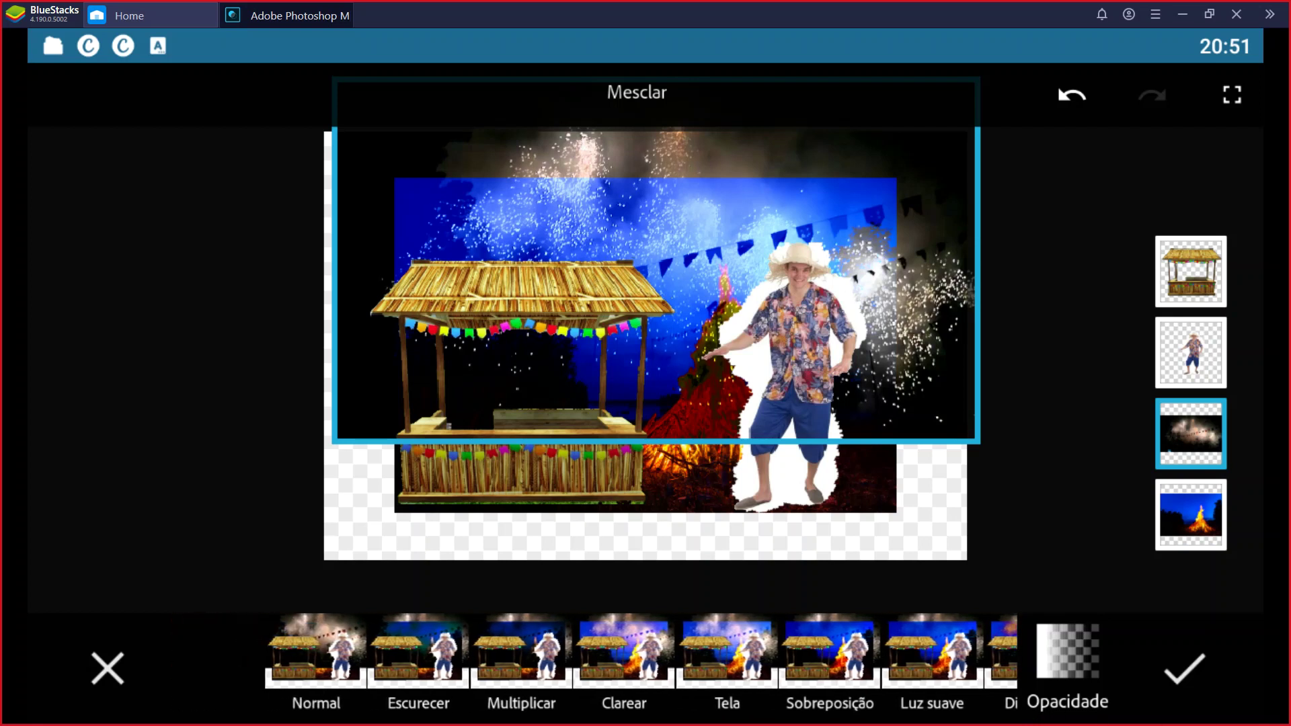
click(553, 664)
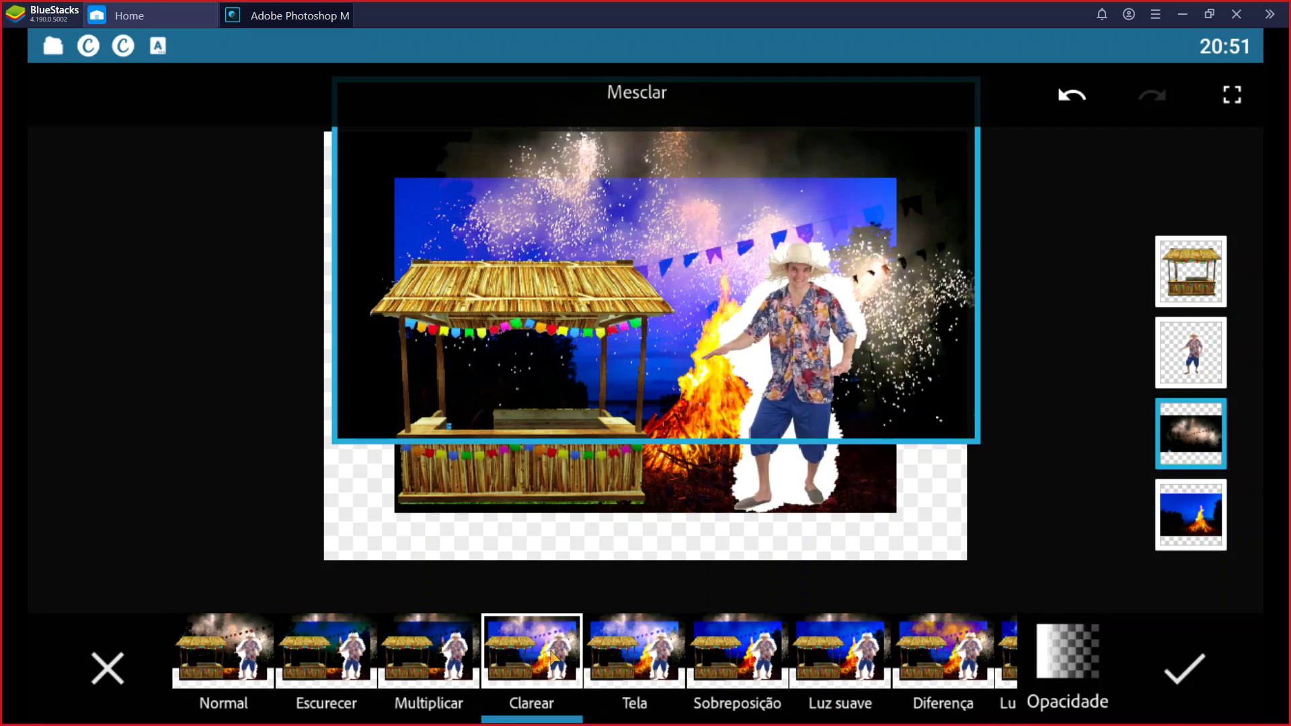
click(1199, 679)
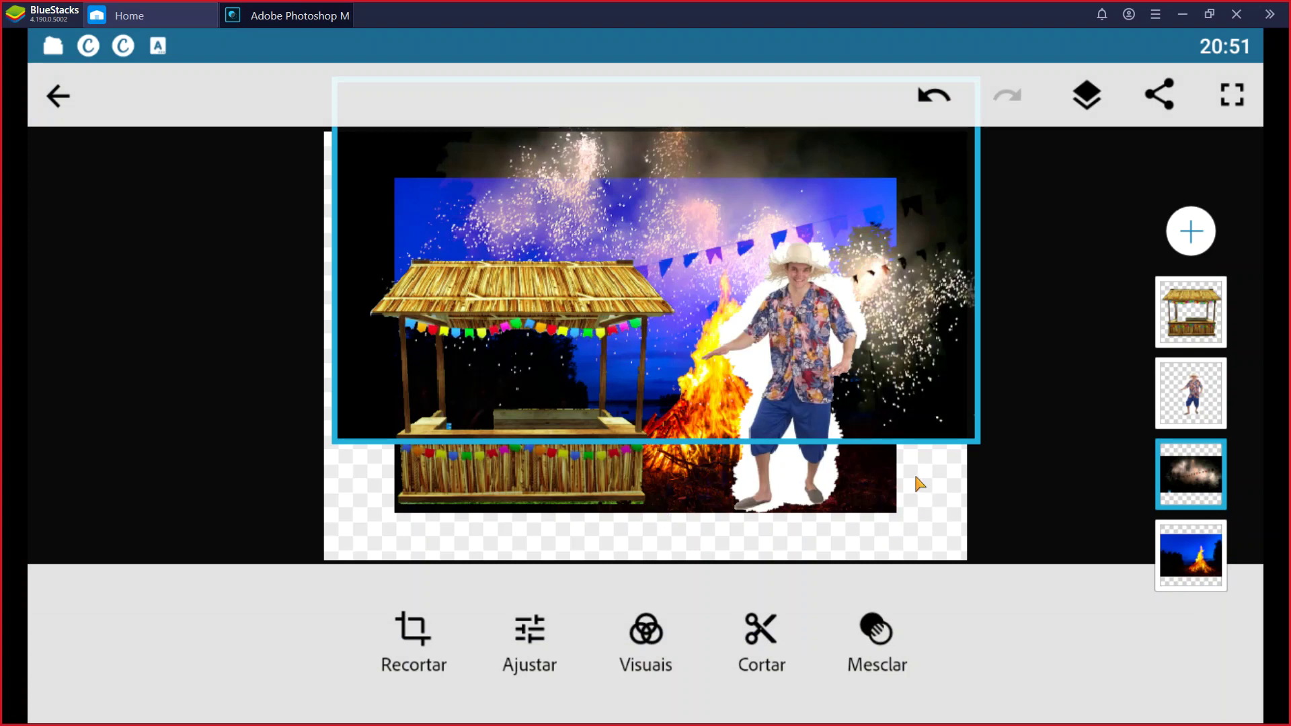
- Crop the composition freely to the edges of the bonfire photo, removing the transparent margins and the dark fireworks overhang
click(419, 669)
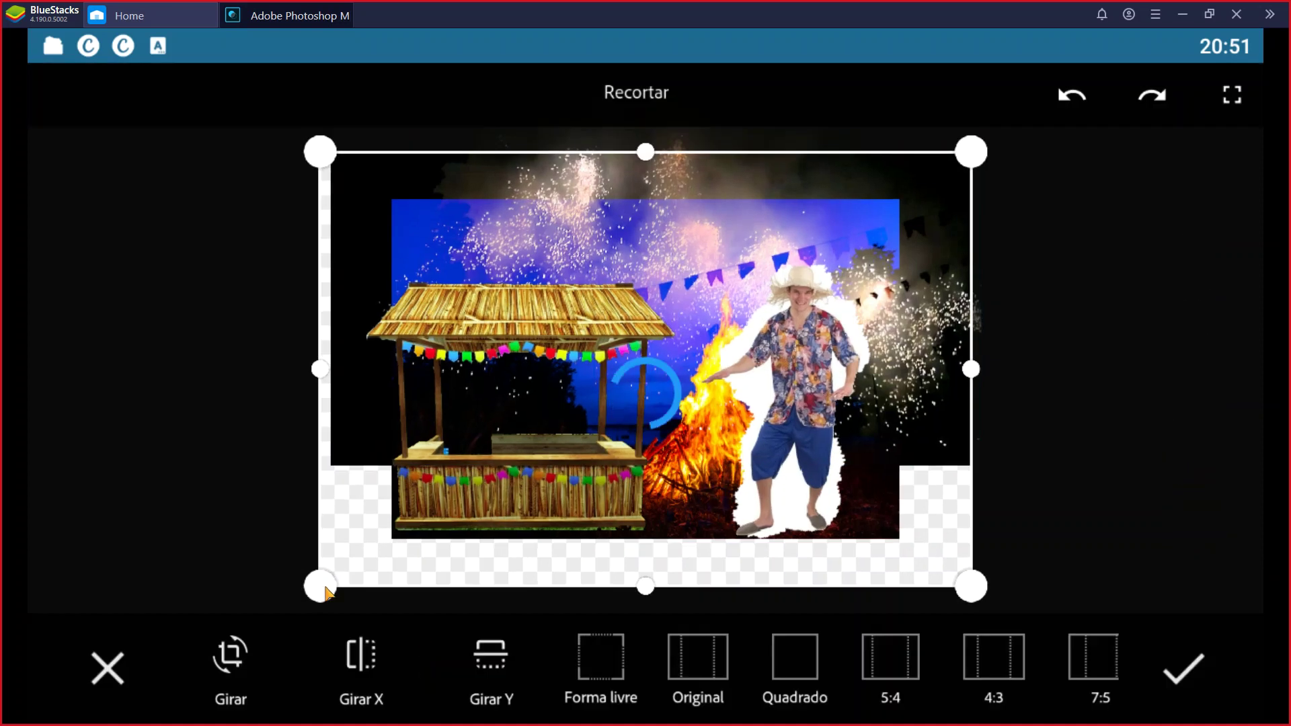
drag(369, 573, 363, 565)
drag(976, 588, 928, 584)
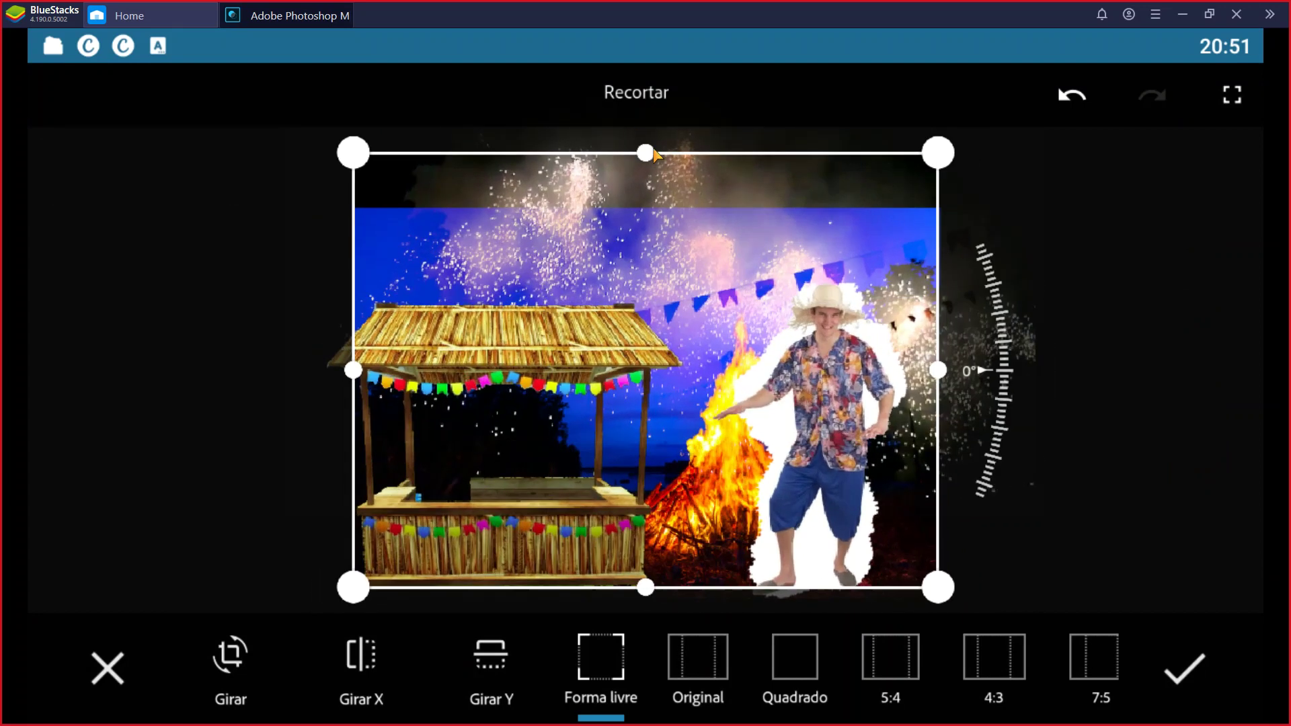
drag(647, 165, 649, 181)
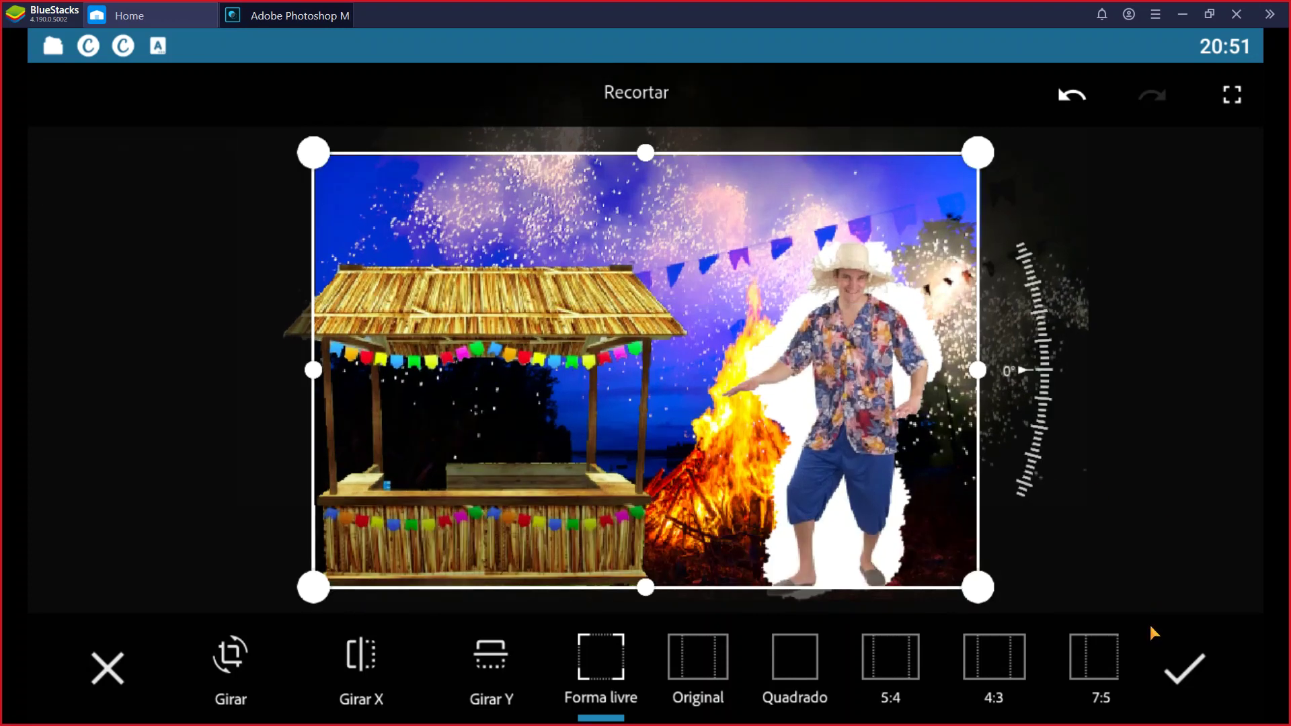
click(1210, 680)
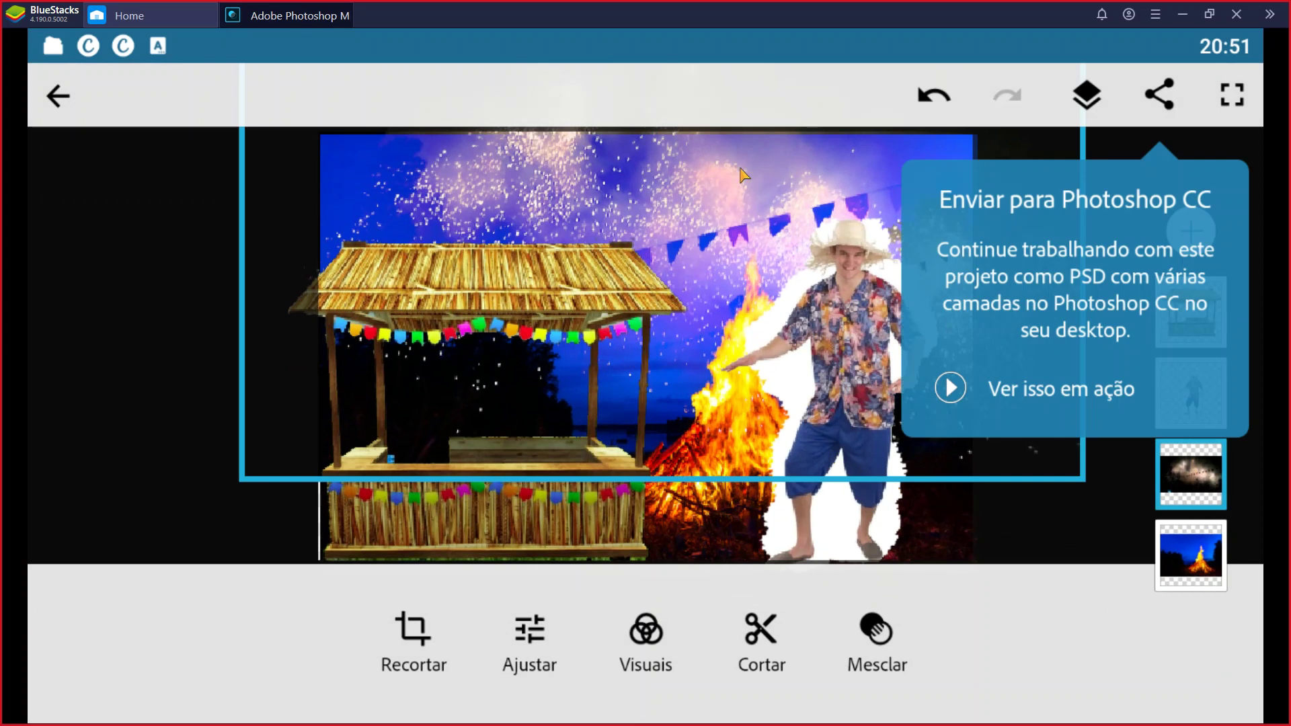
click(876, 562)
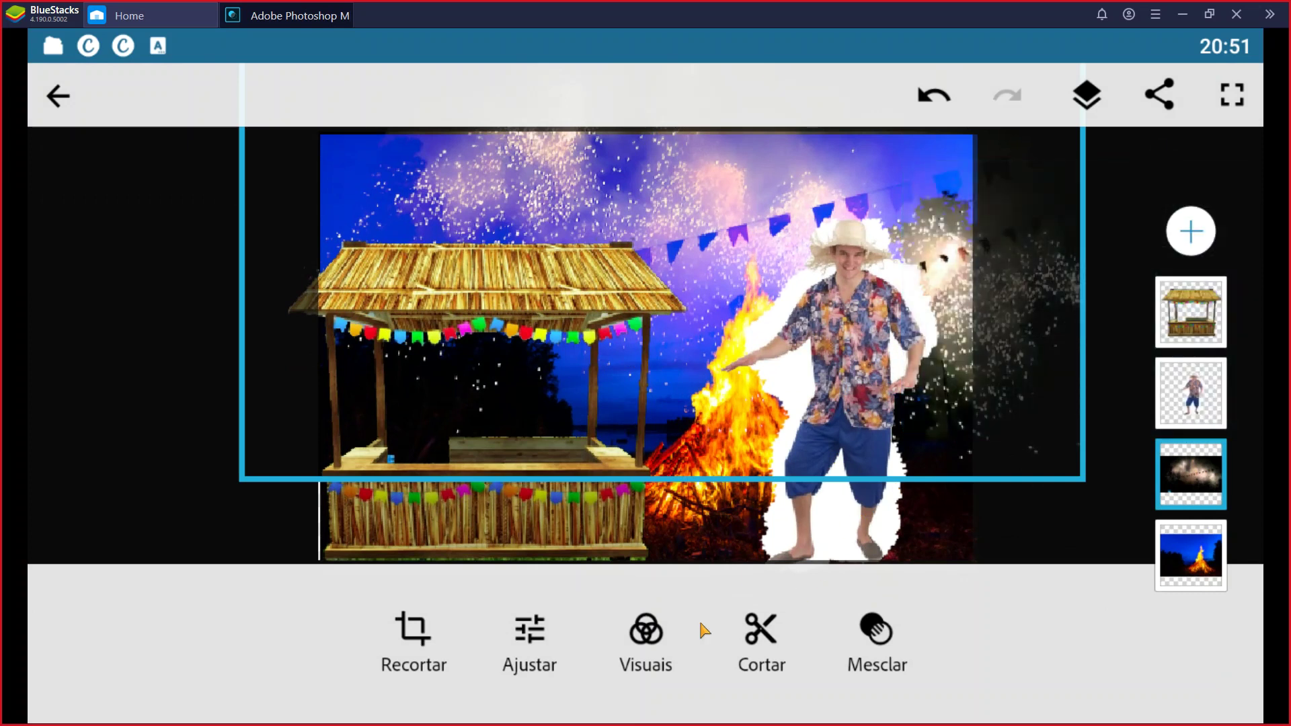
- Reduce the Claridade of the man's layer strongly and undo the last small slider change
click(1199, 401)
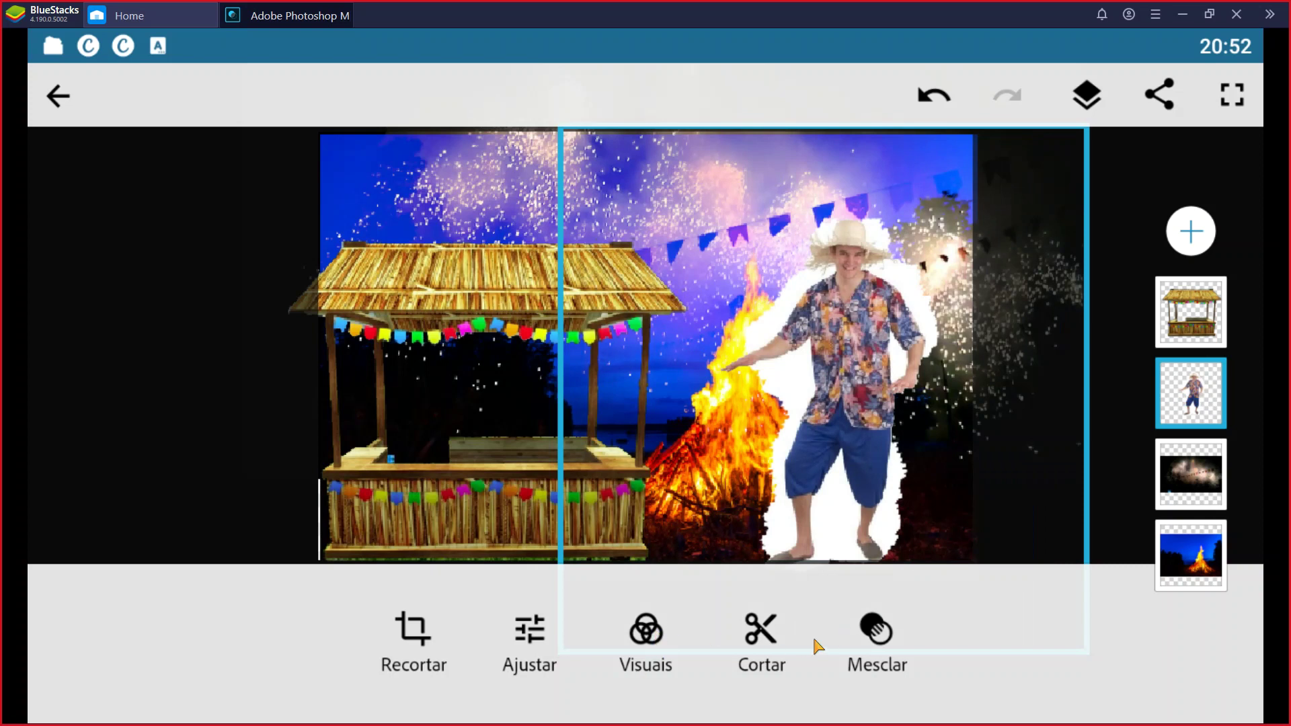
click(664, 630)
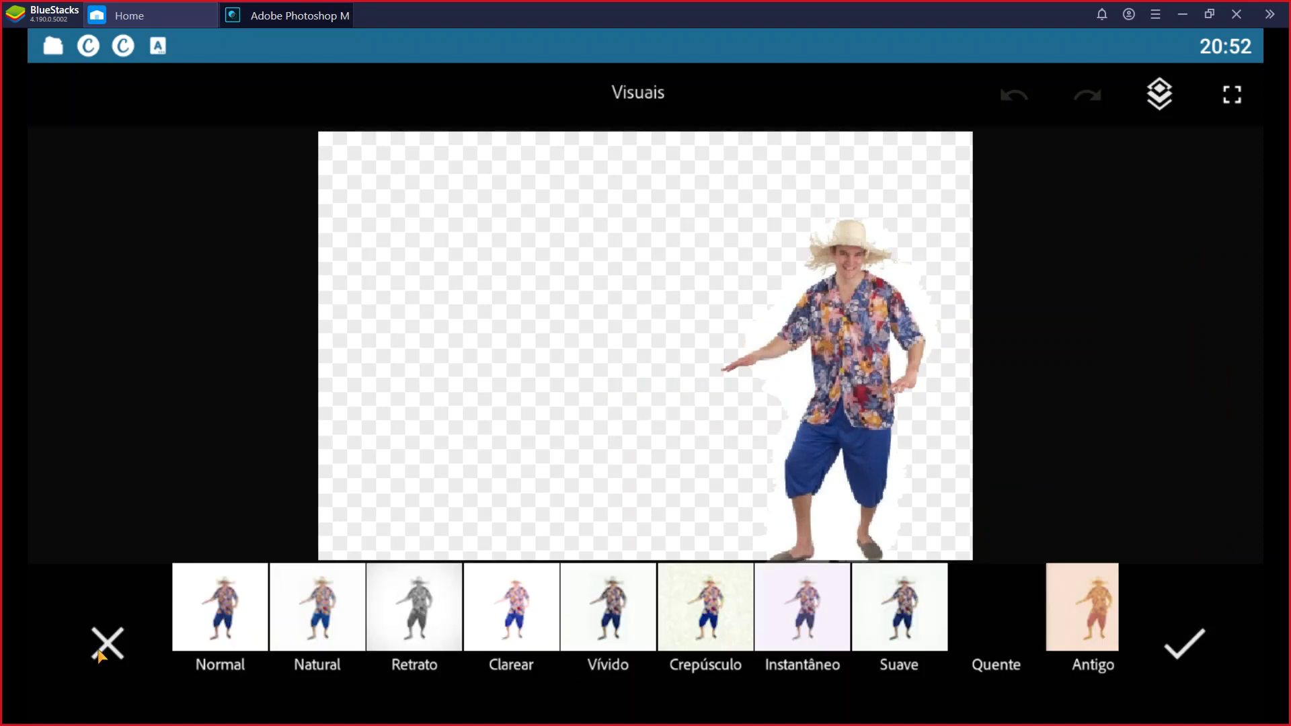
click(104, 644)
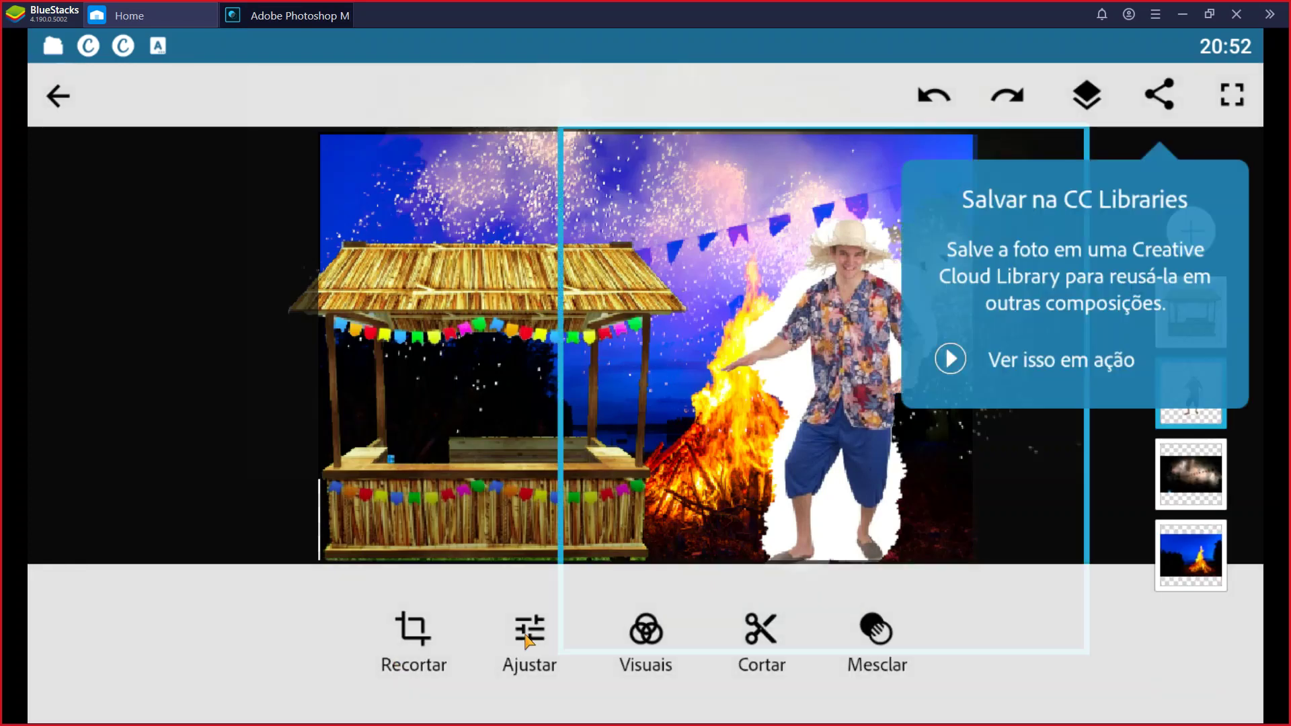
click(527, 635)
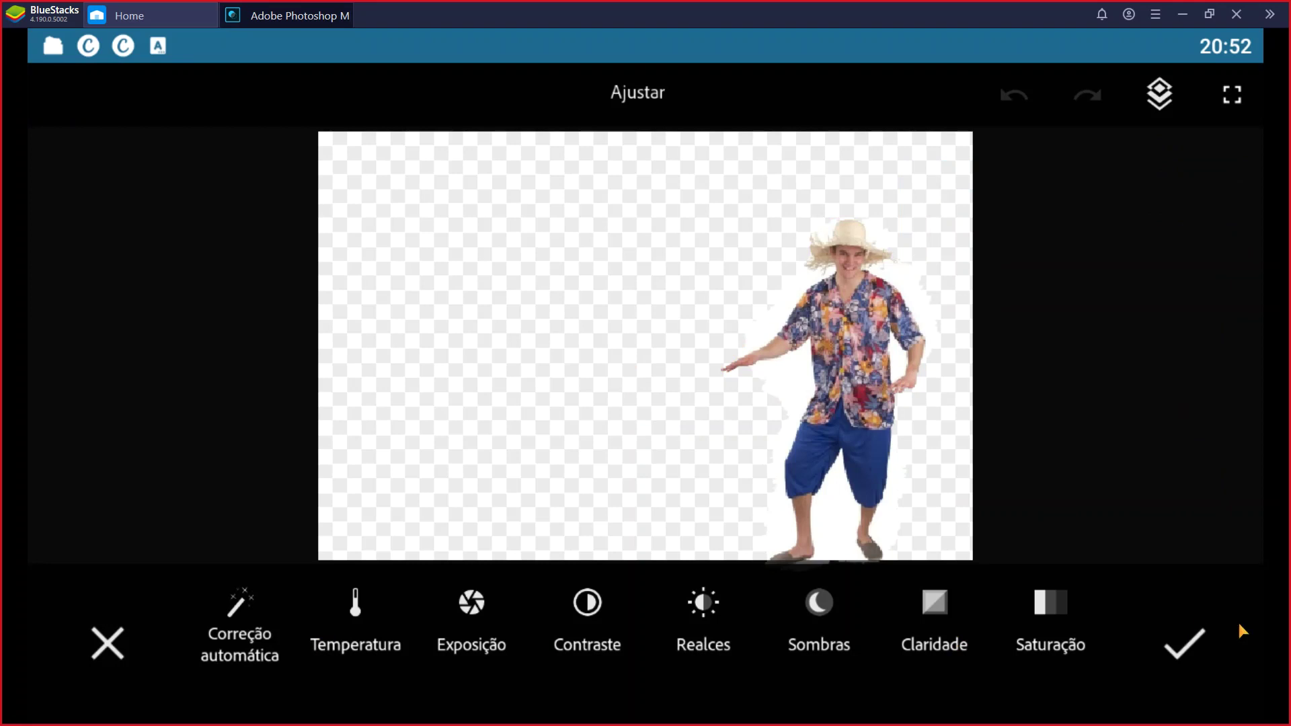
click(941, 620)
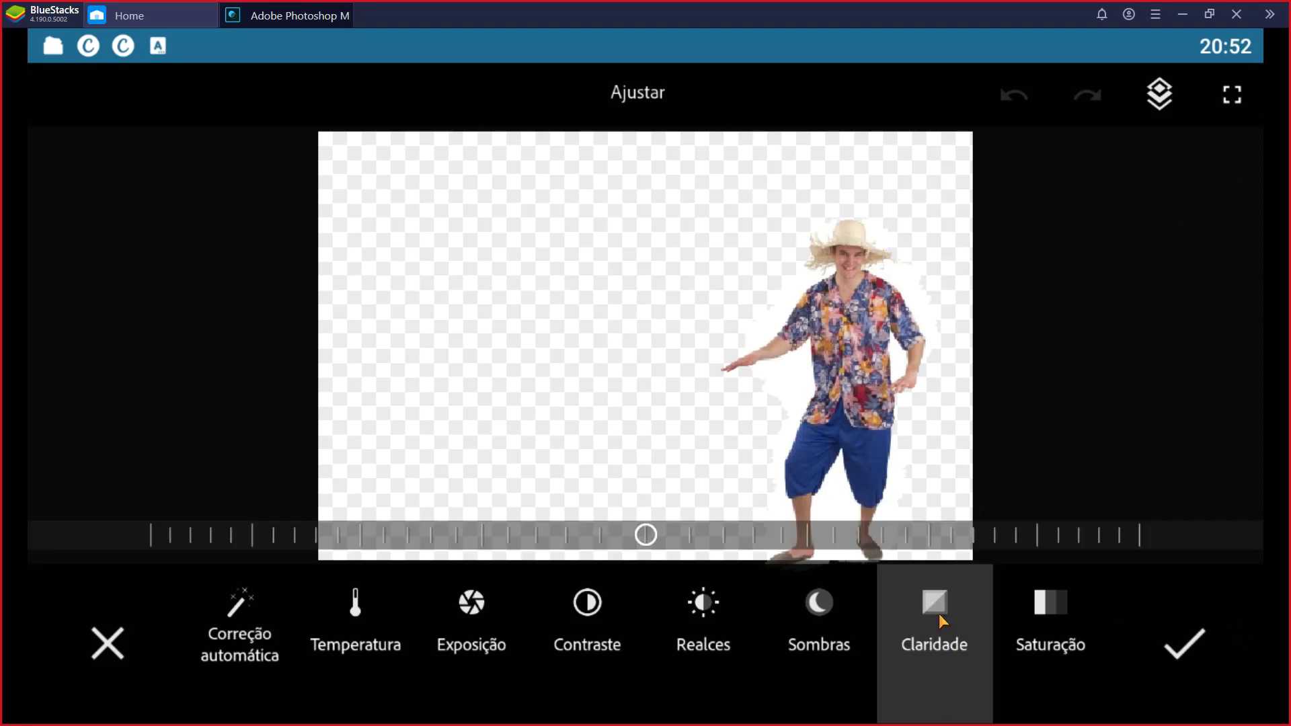
drag(645, 535, 528, 535)
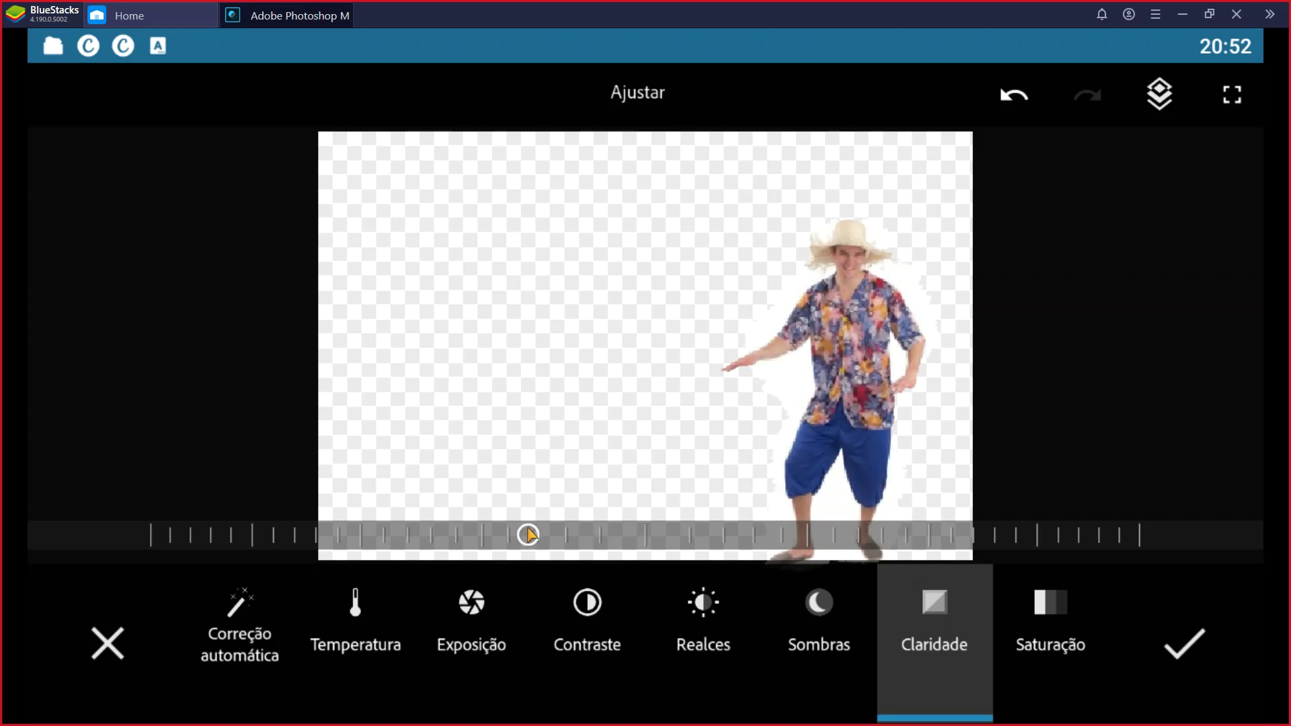
drag(530, 536, 343, 543)
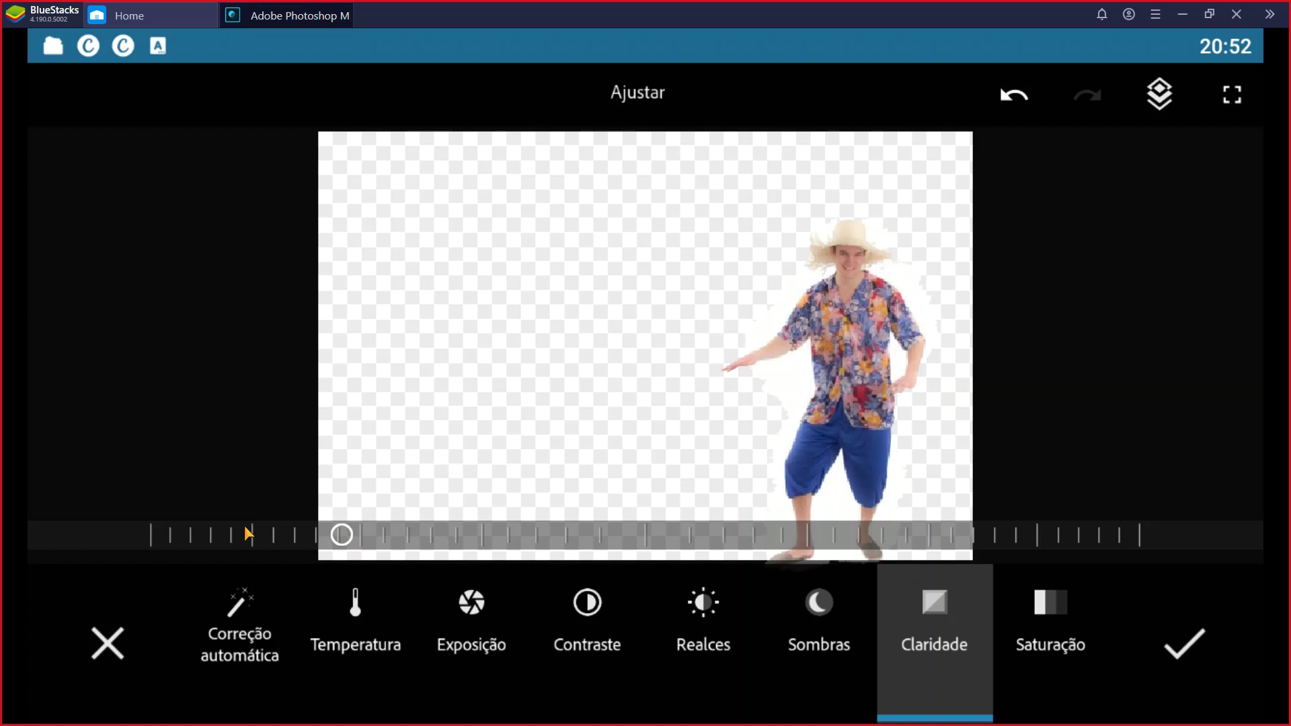
drag(339, 536, 355, 536)
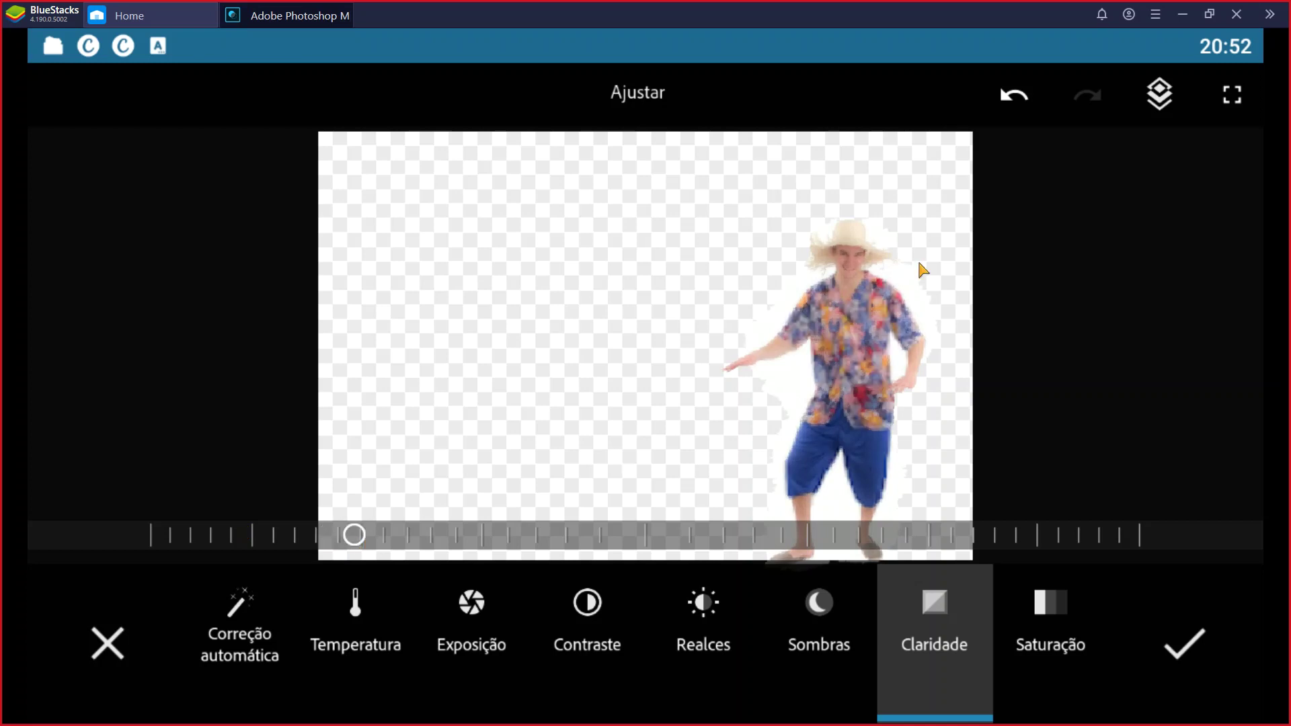
click(1010, 99)
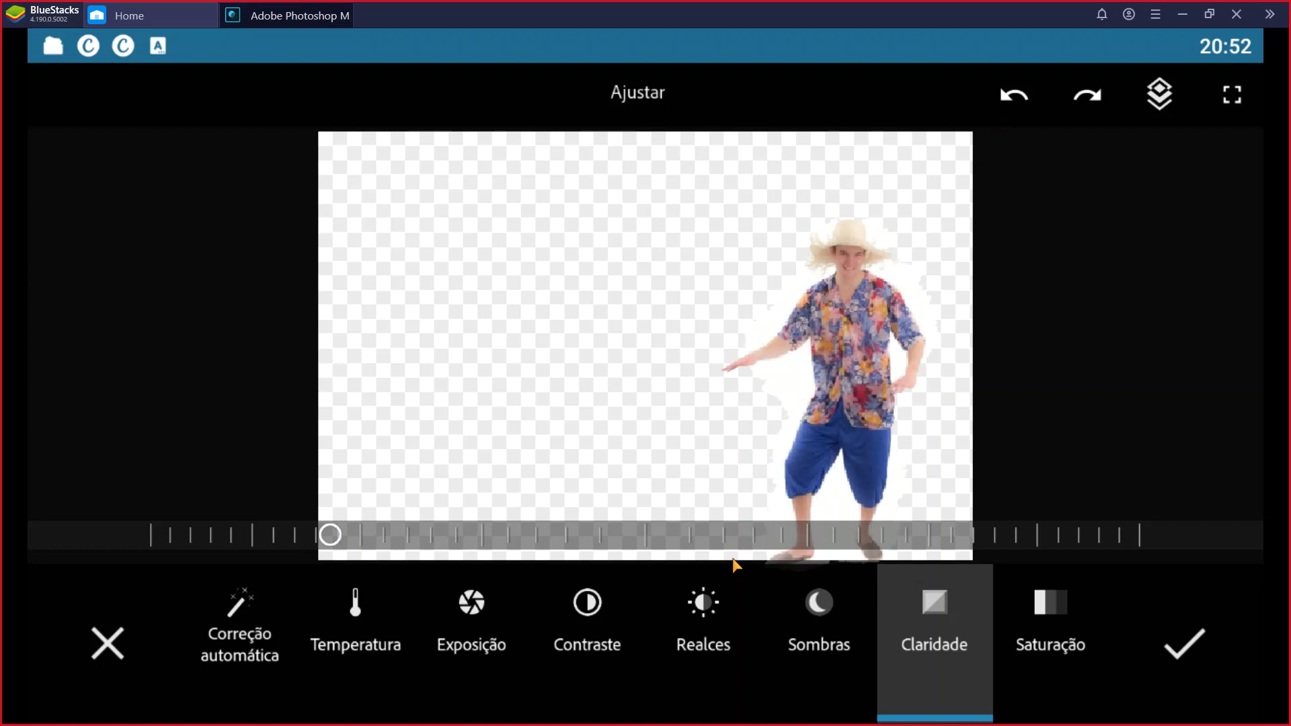
- Lower the Exposição of the man's layer to darken him and apply the adjustments
click(702, 611)
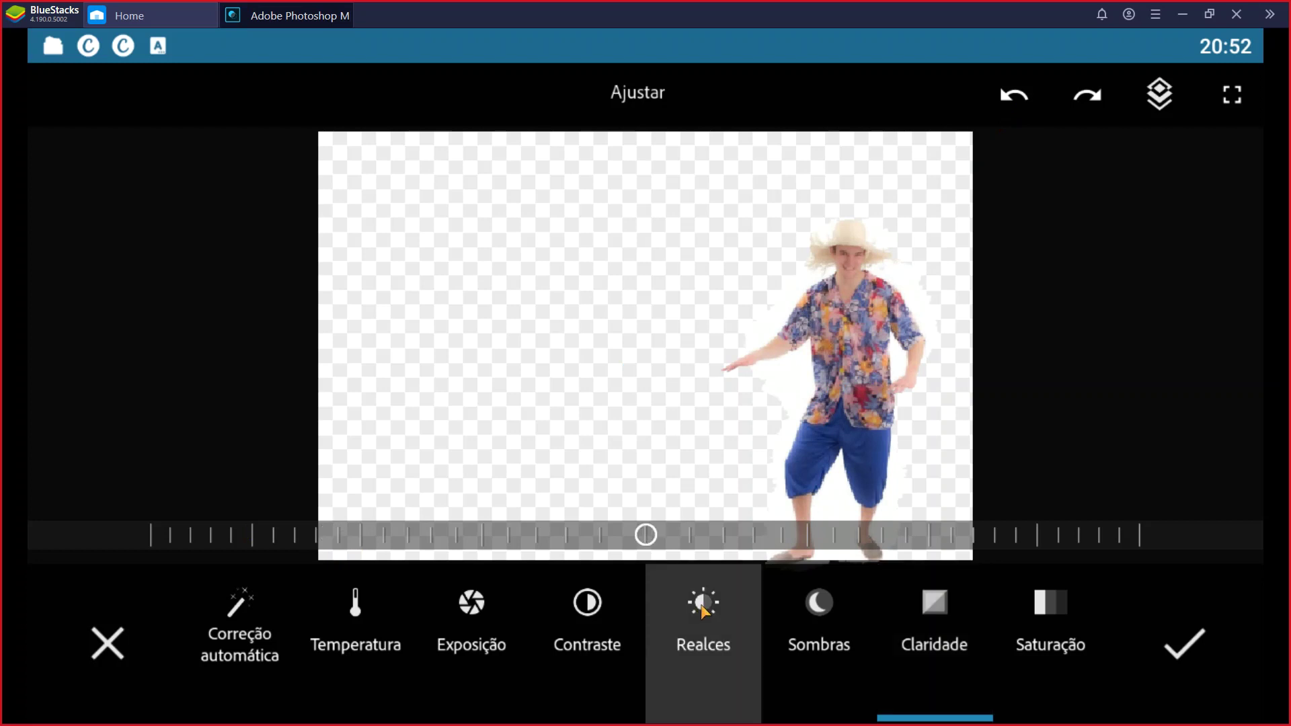
click(470, 616)
drag(625, 540, 474, 535)
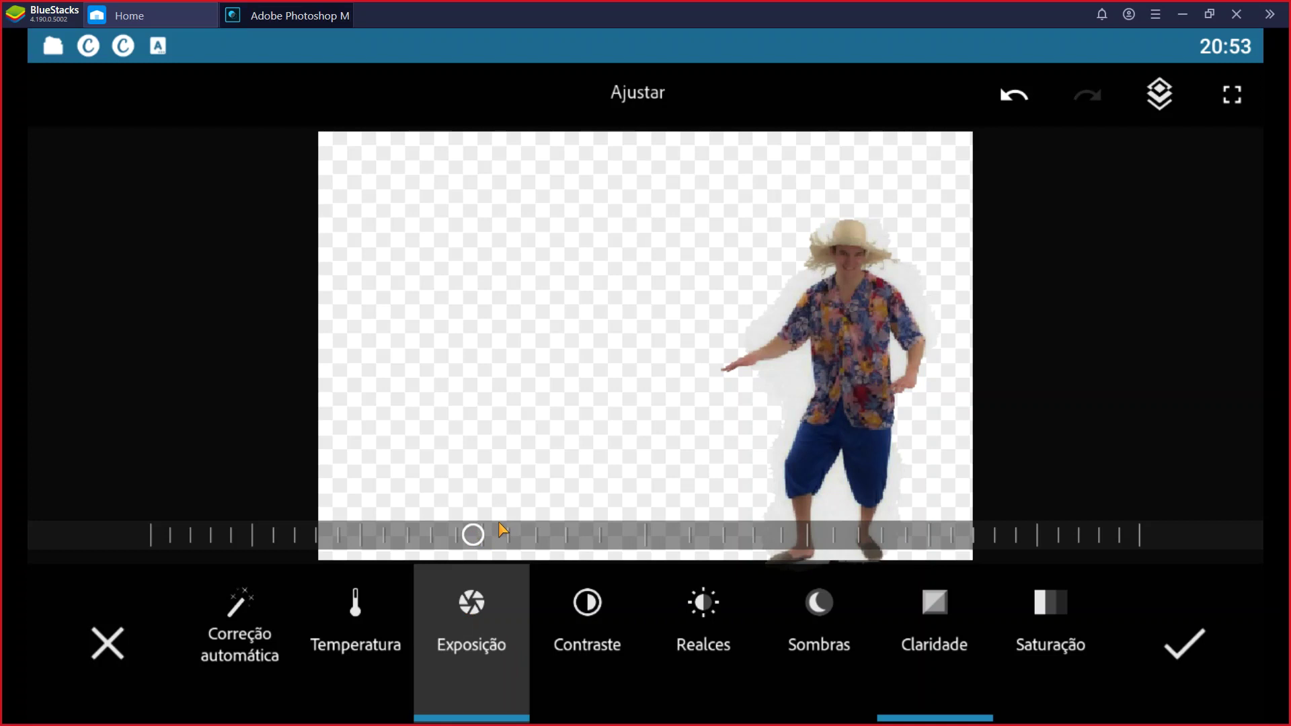
drag(472, 535, 455, 541)
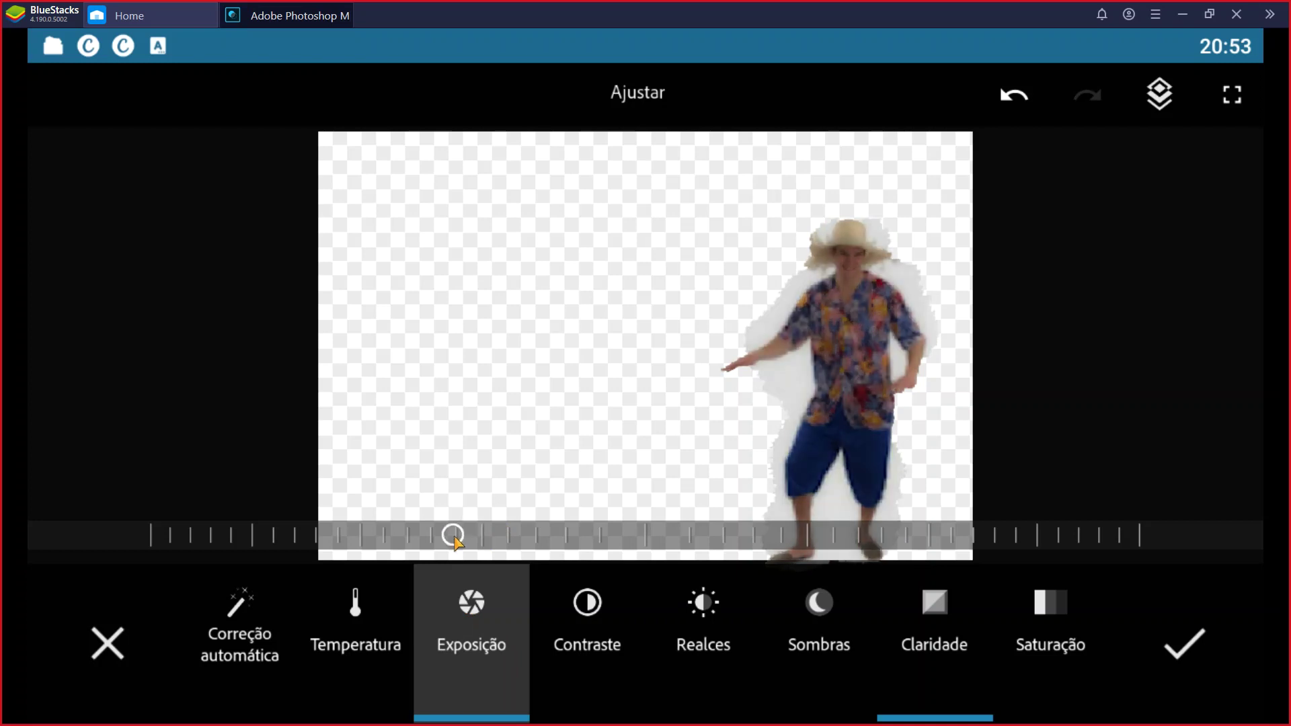
click(1192, 643)
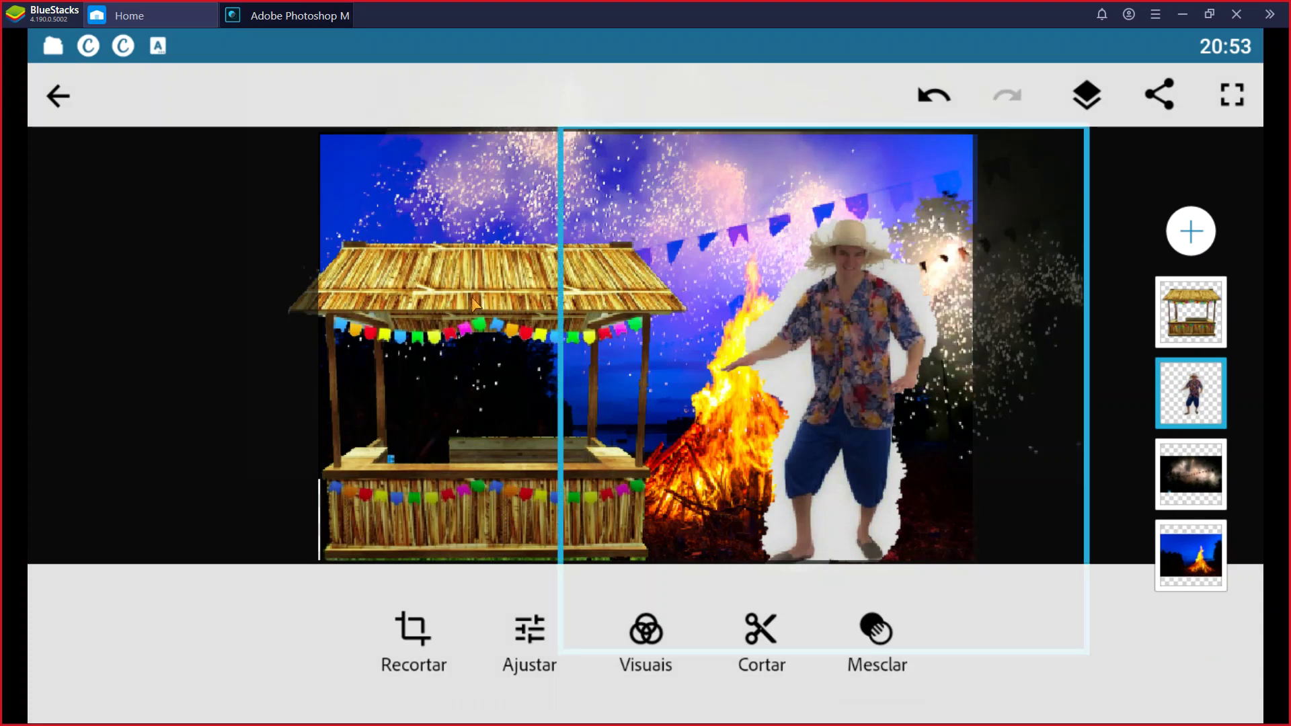
- Apply the Correção automática adjustment to the stall layer and accept it
click(1208, 311)
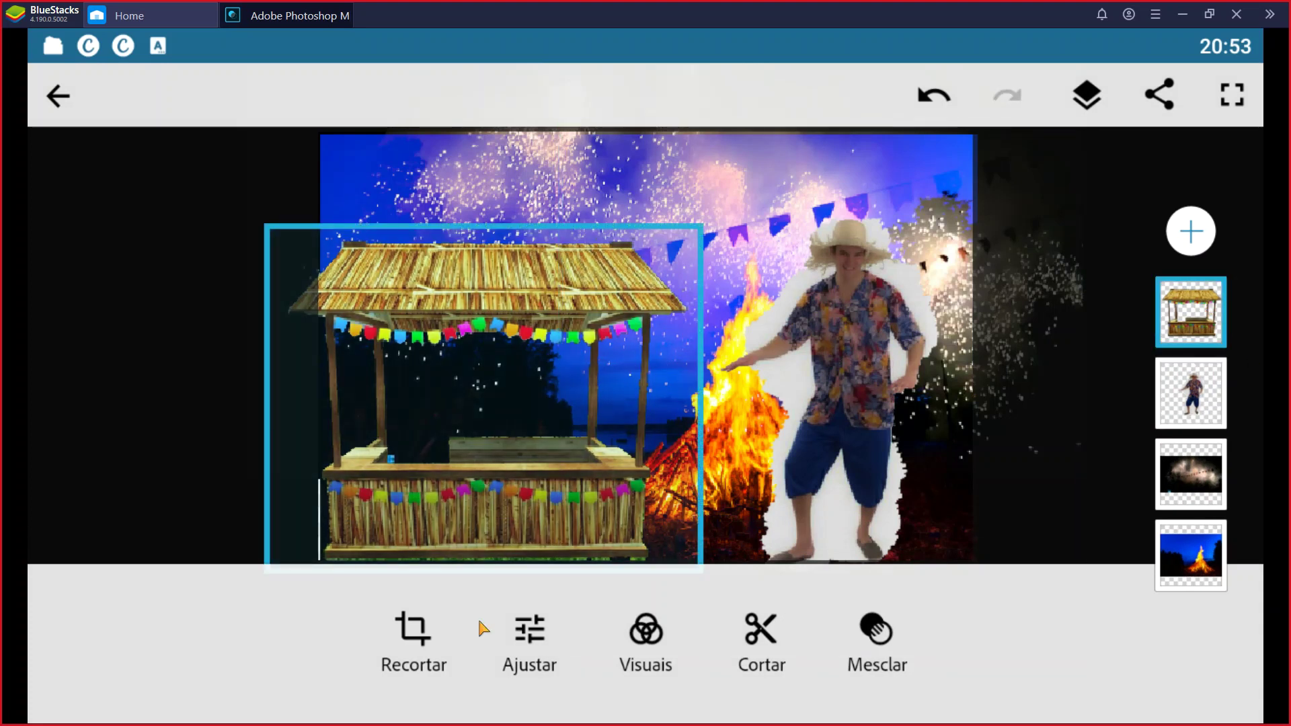
click(516, 635)
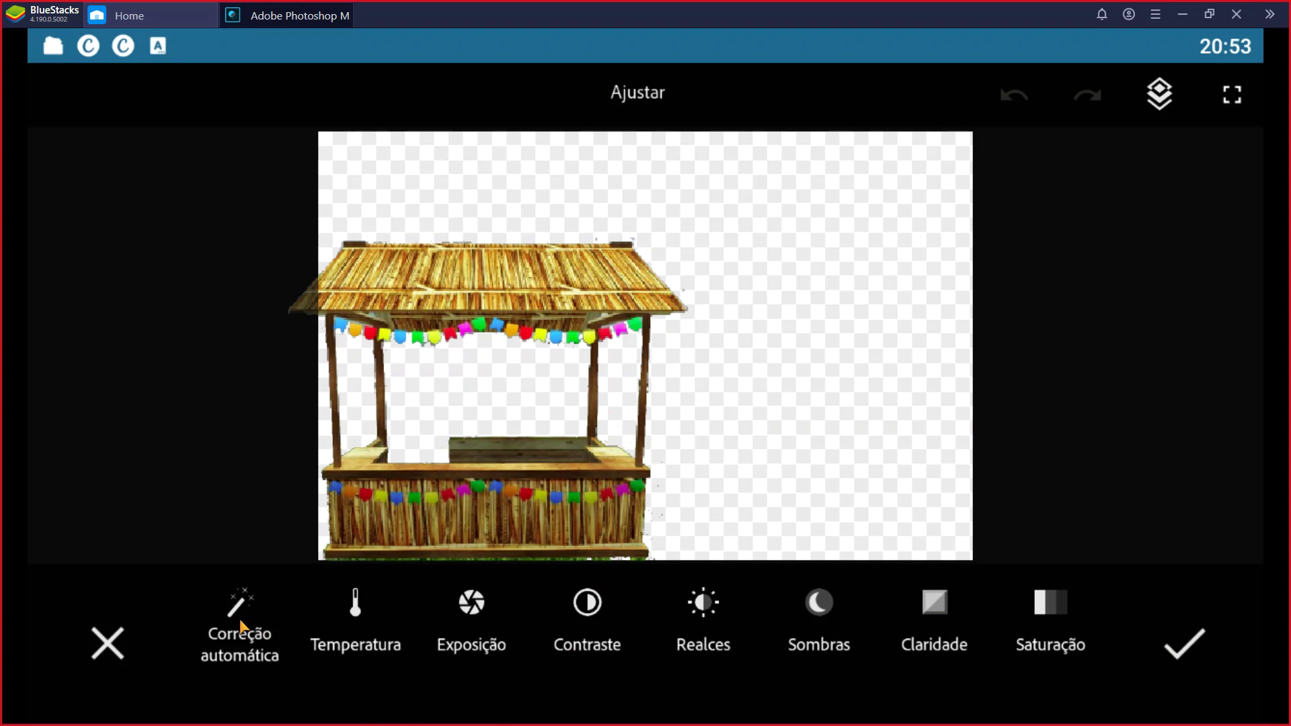
click(248, 598)
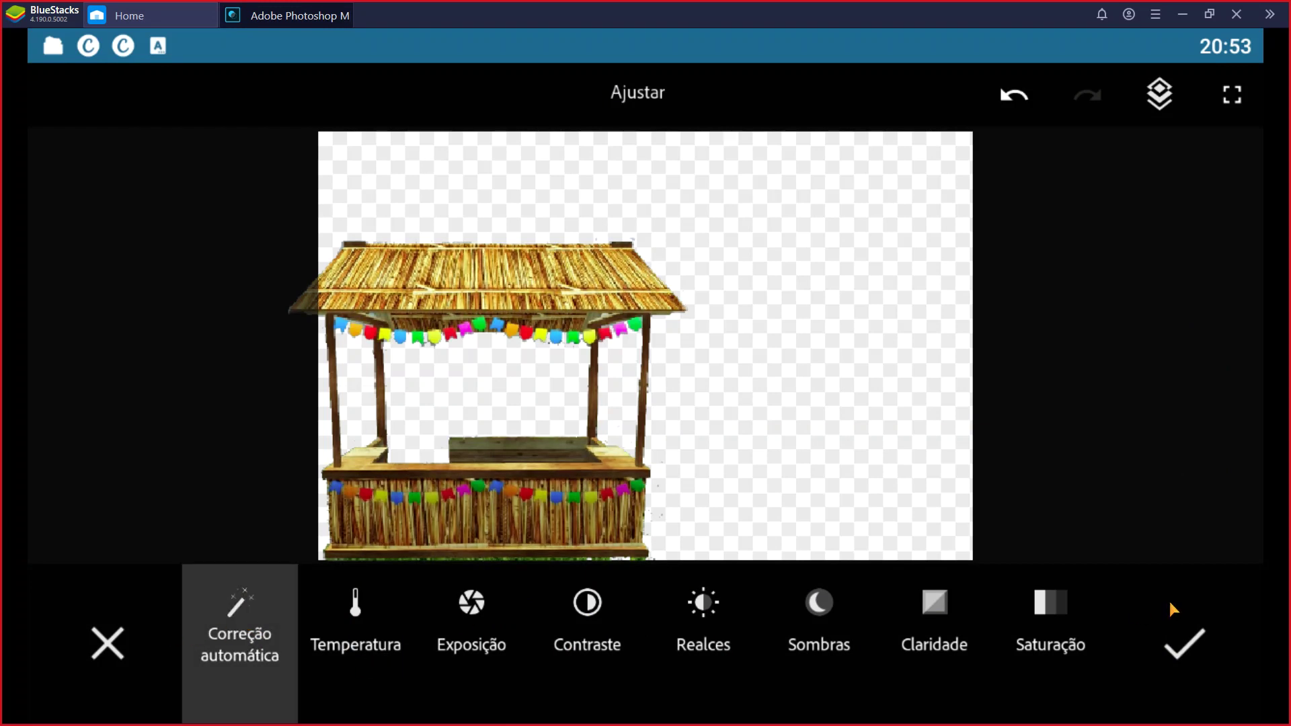
click(1184, 646)
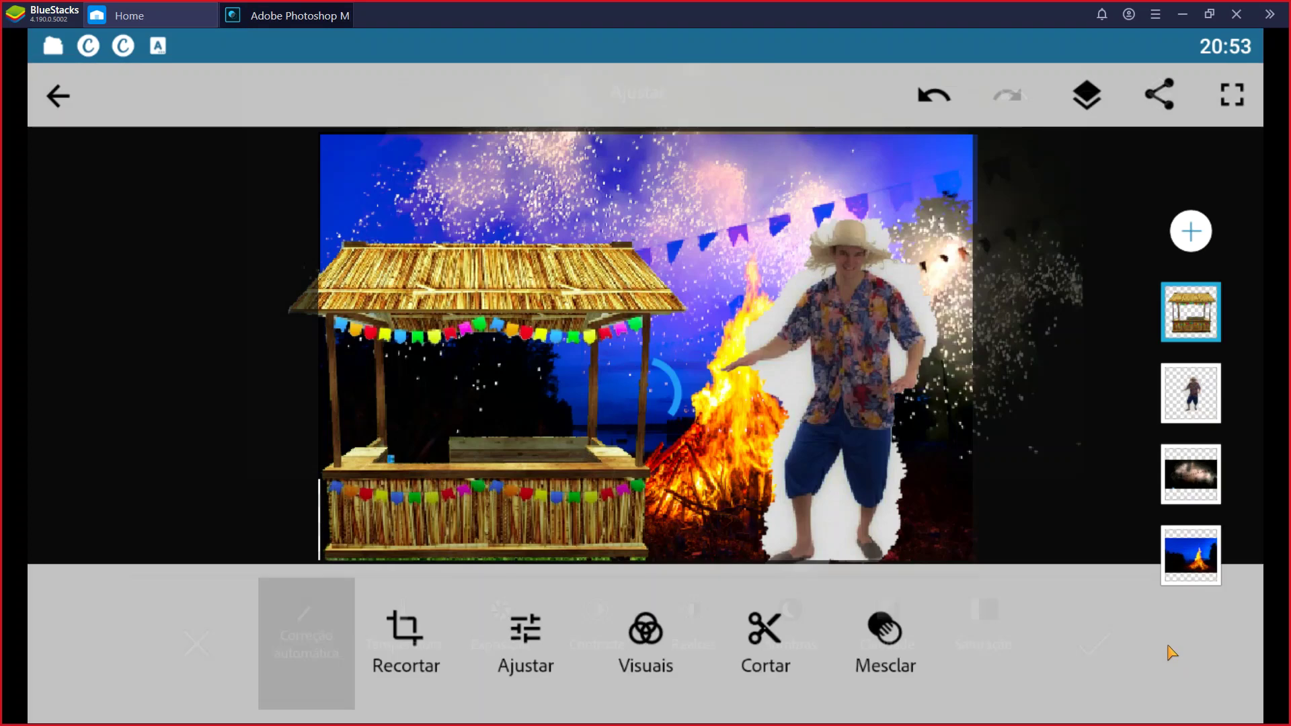
- Leave the stall's cutout without changes and open the Cortar tool on the man's layer
click(764, 645)
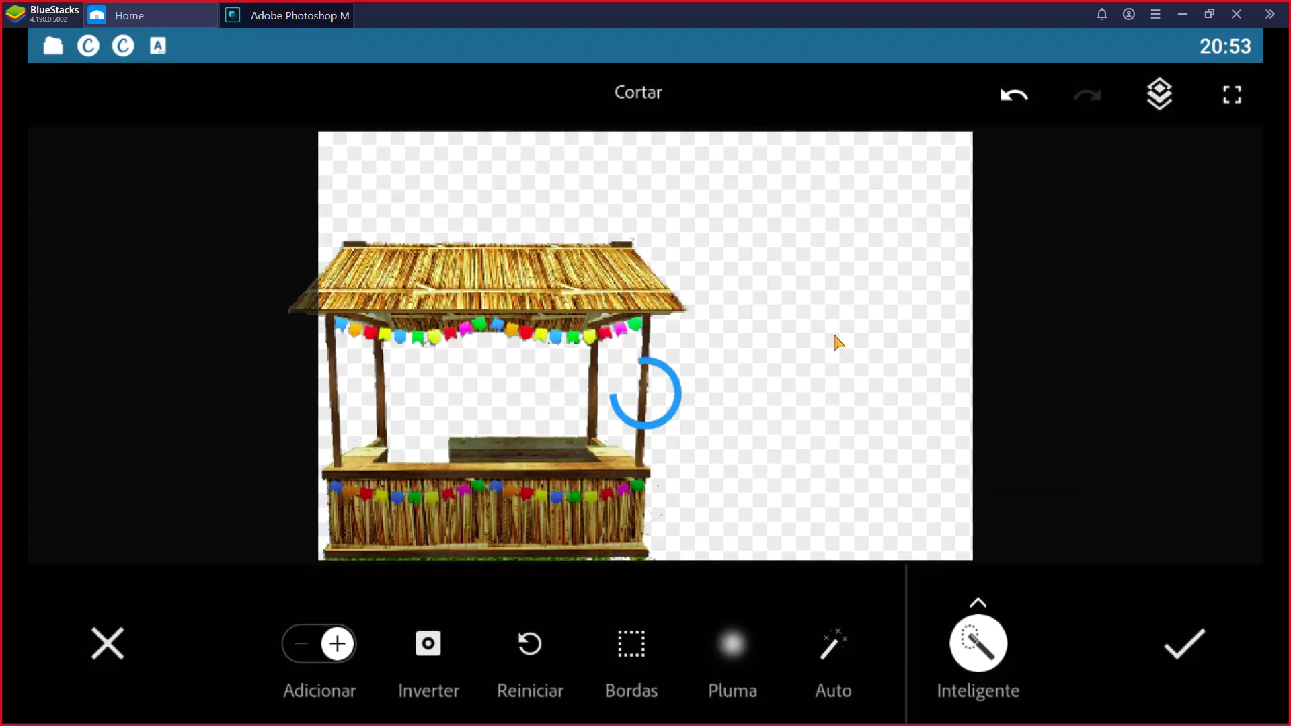
click(119, 647)
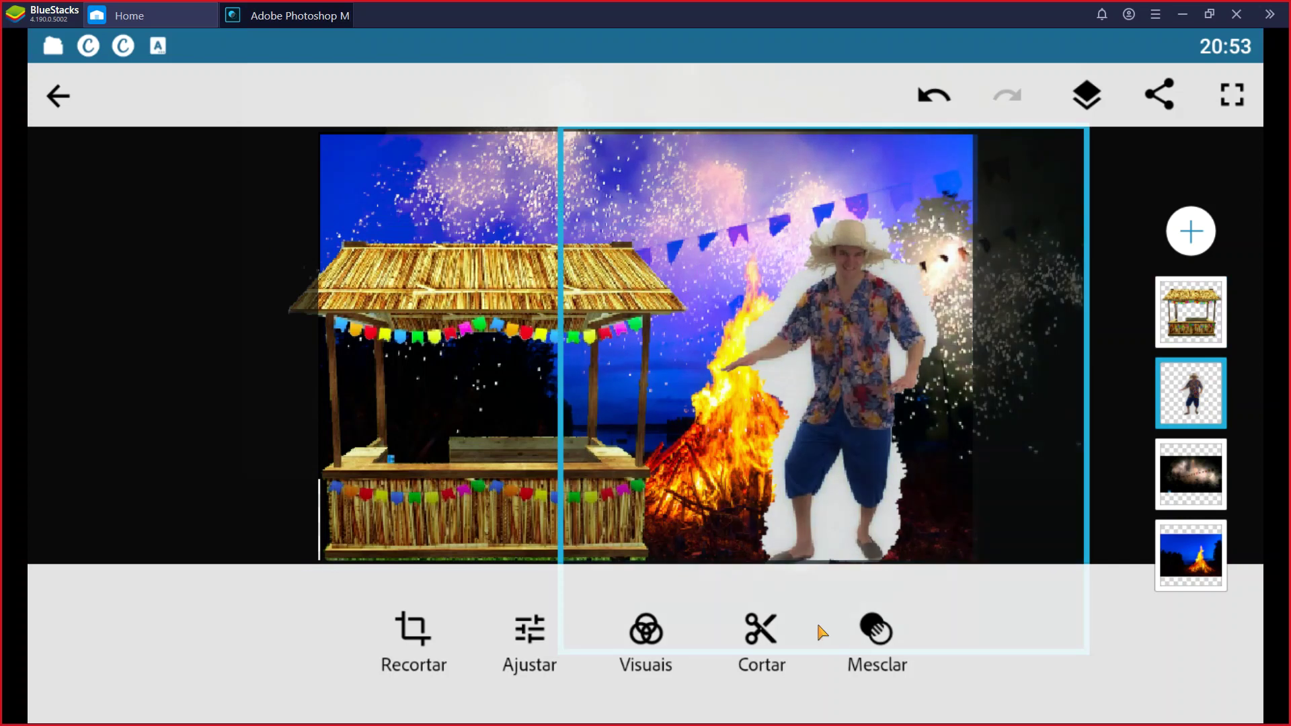
click(762, 633)
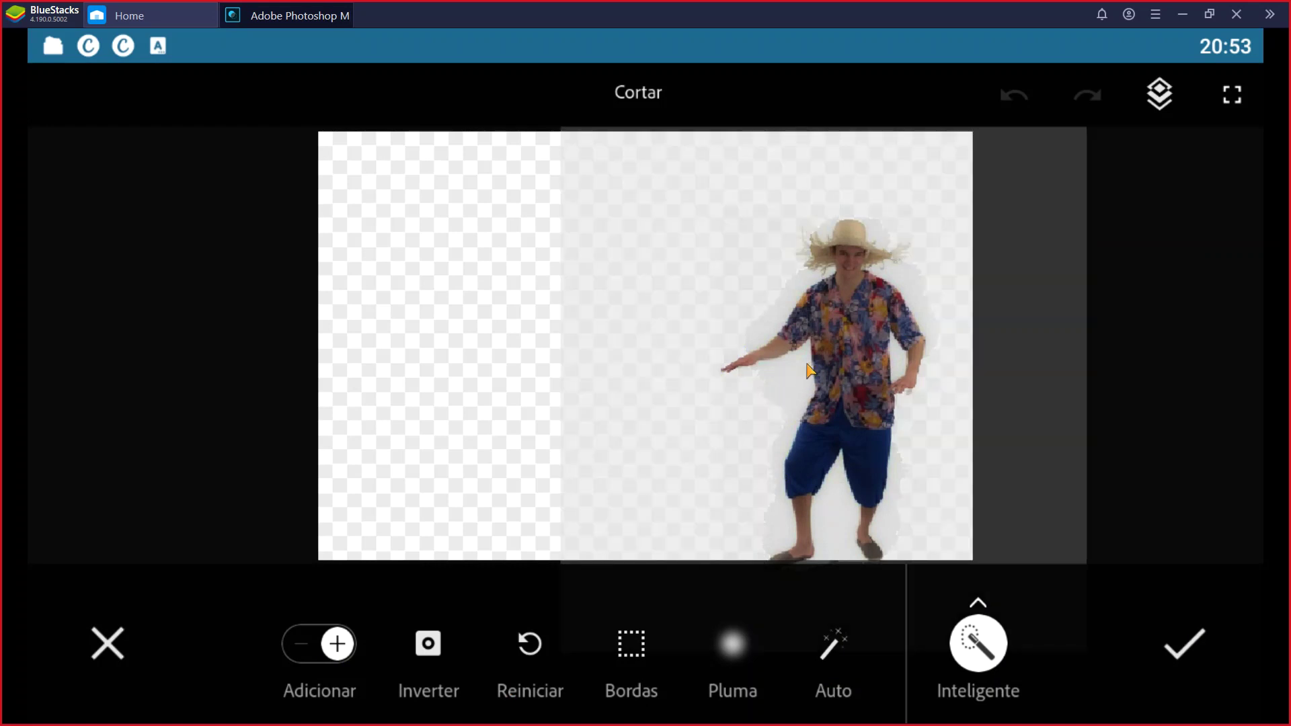
- Try to refine the man's cutout below his outstretched arm with the Inteligente and Básica brushes
click(803, 387)
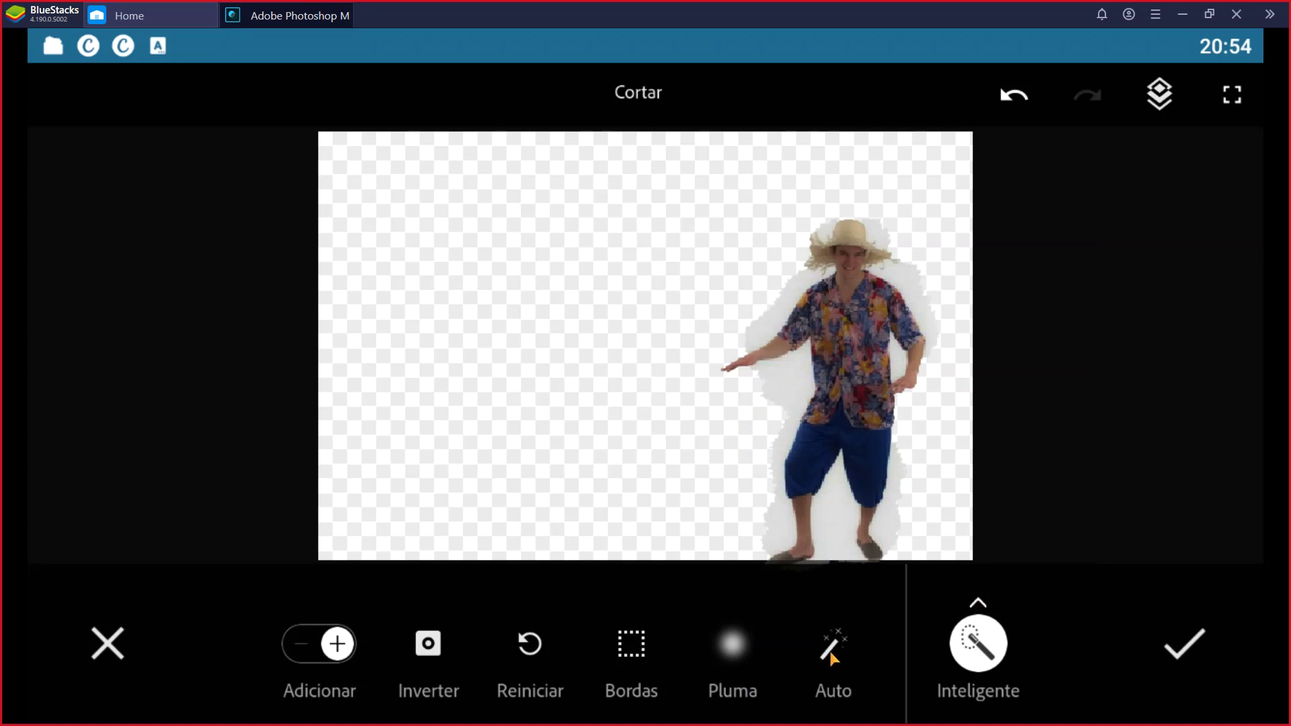
click(959, 654)
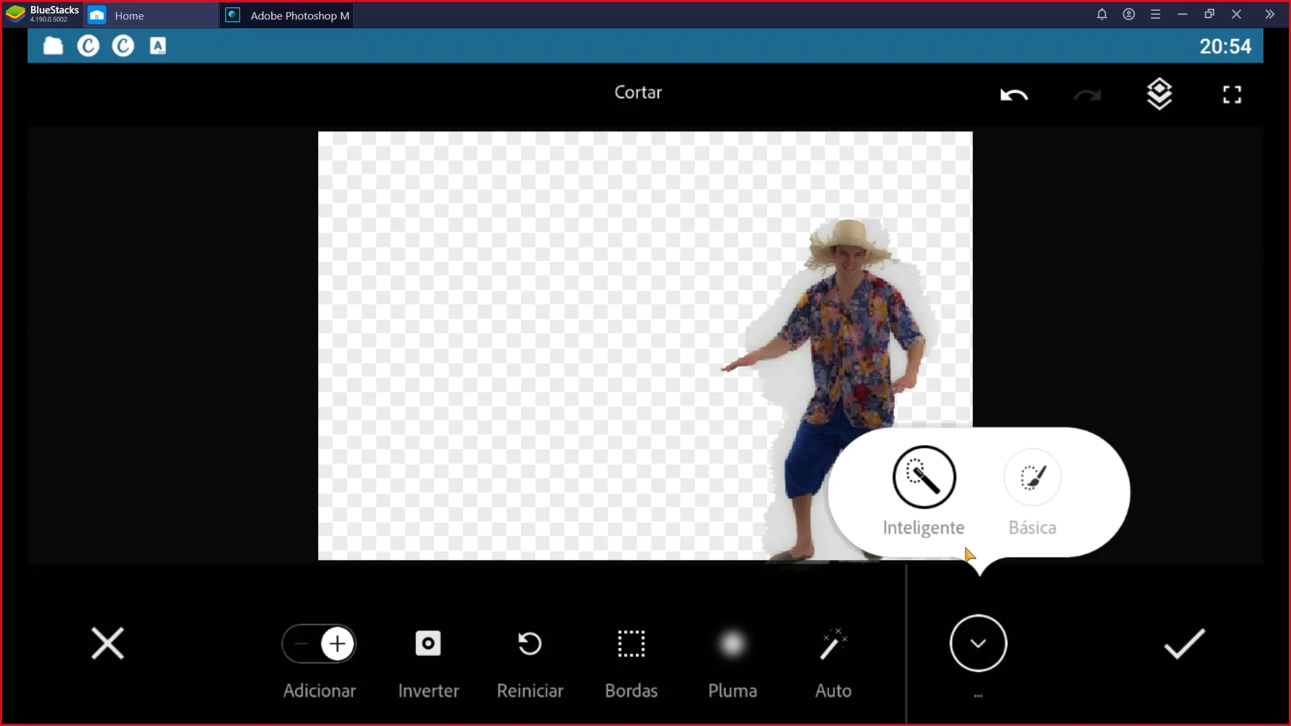
click(1036, 480)
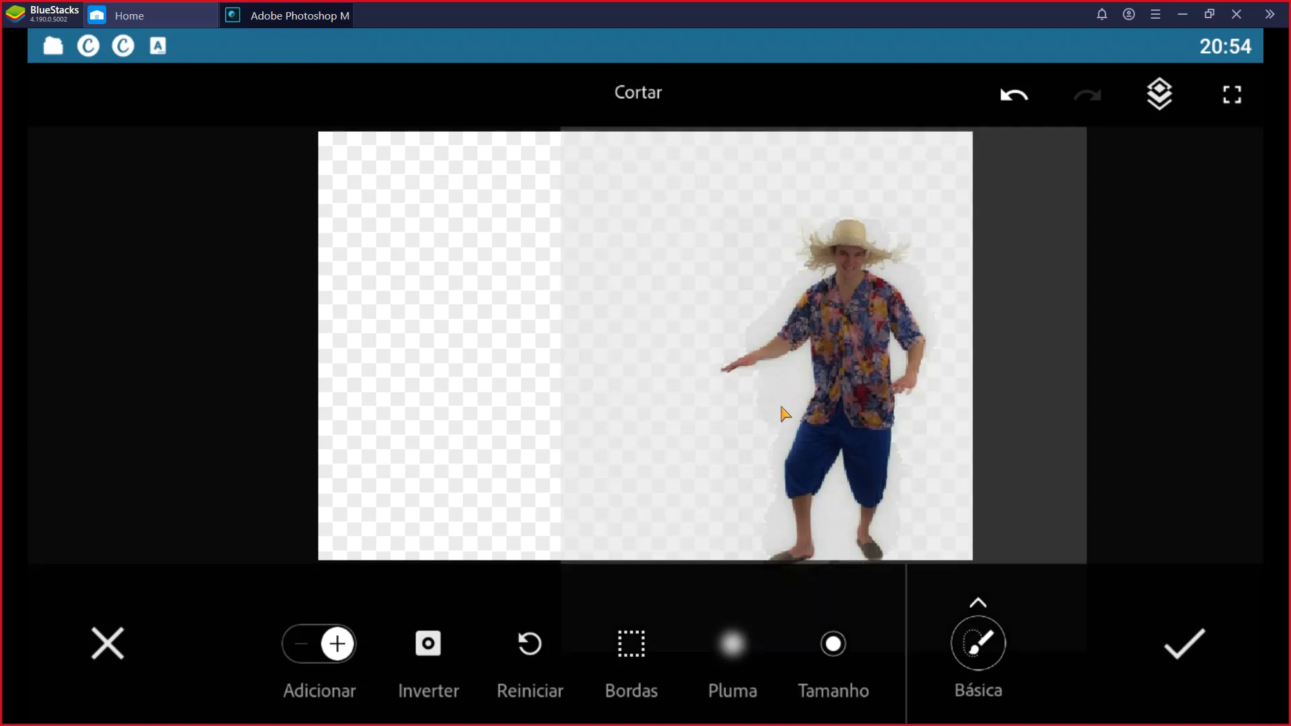
drag(772, 406, 755, 430)
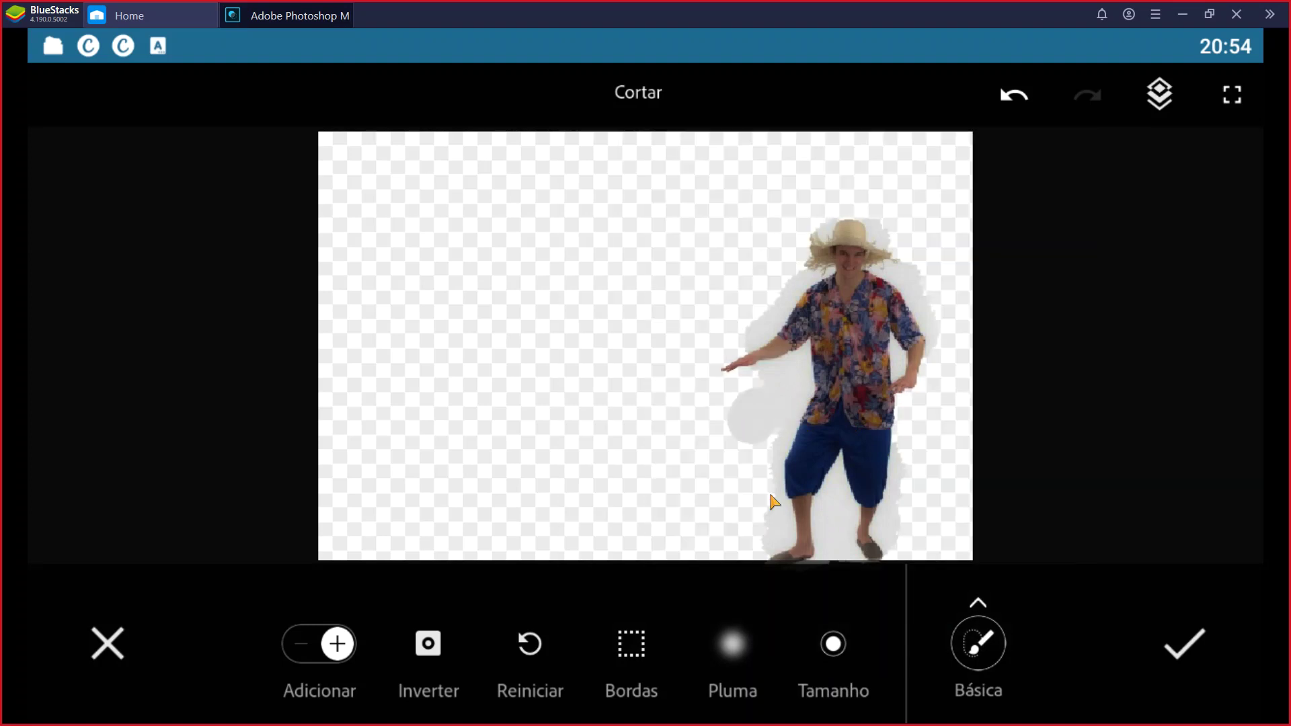
click(983, 648)
click(933, 490)
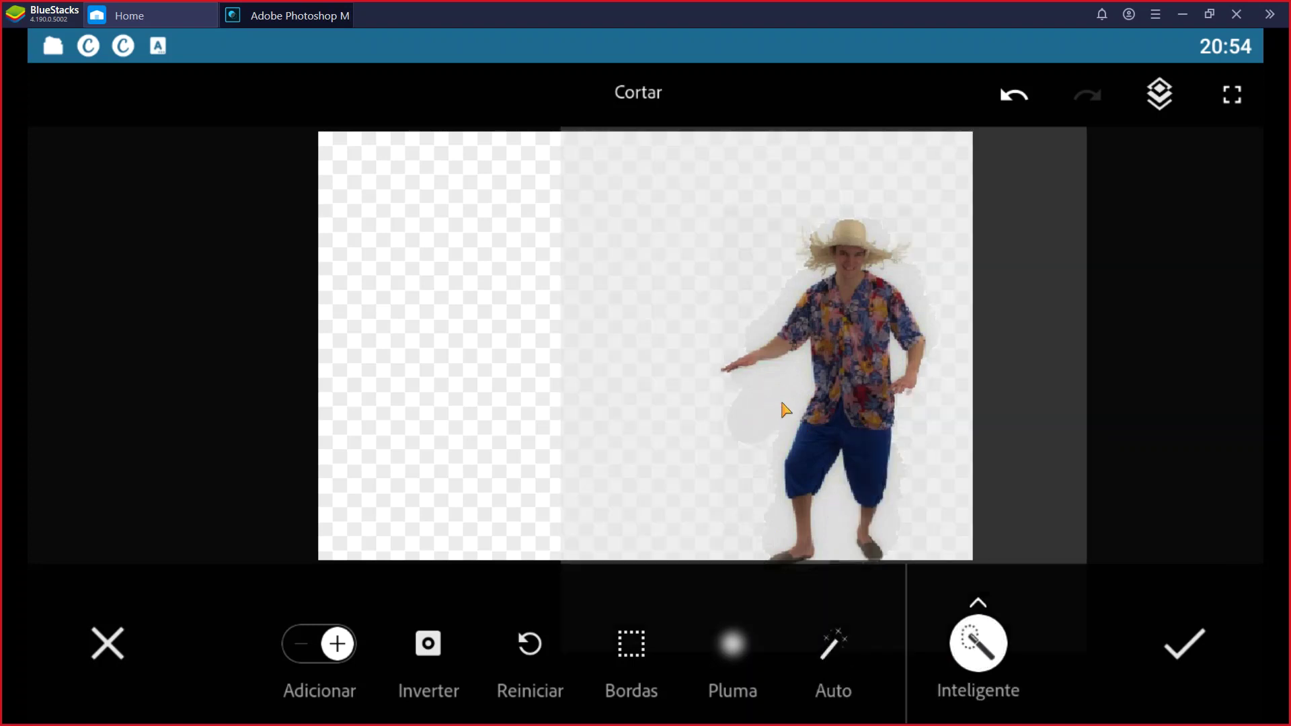
drag(795, 381, 741, 455)
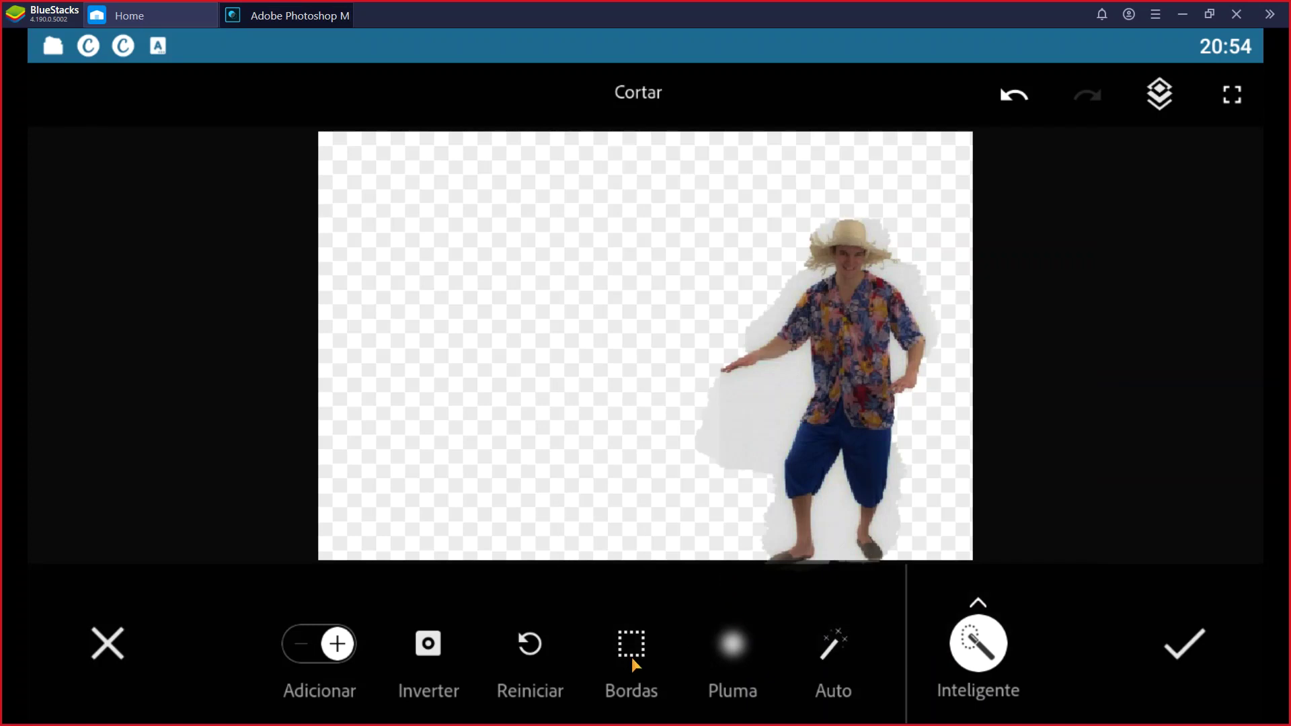
- Reset the man's cutout, isolate him with the Auto selection and apply the result
click(529, 649)
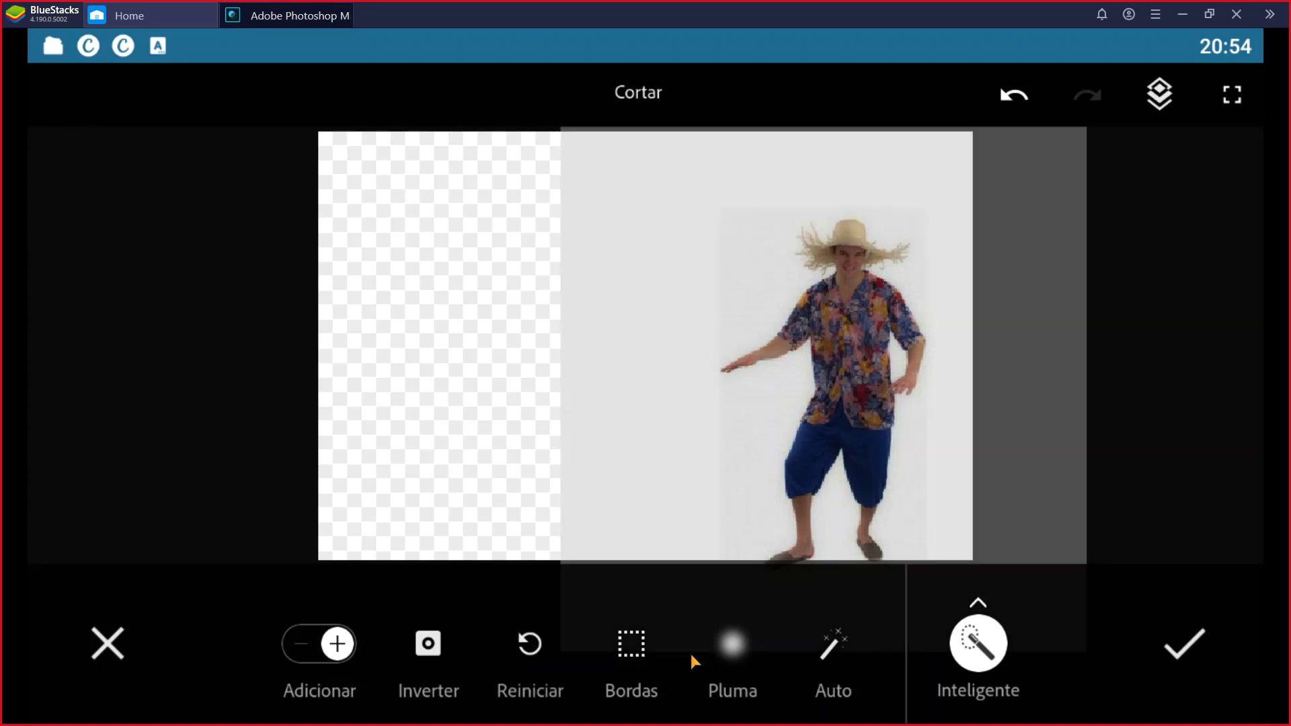
click(634, 650)
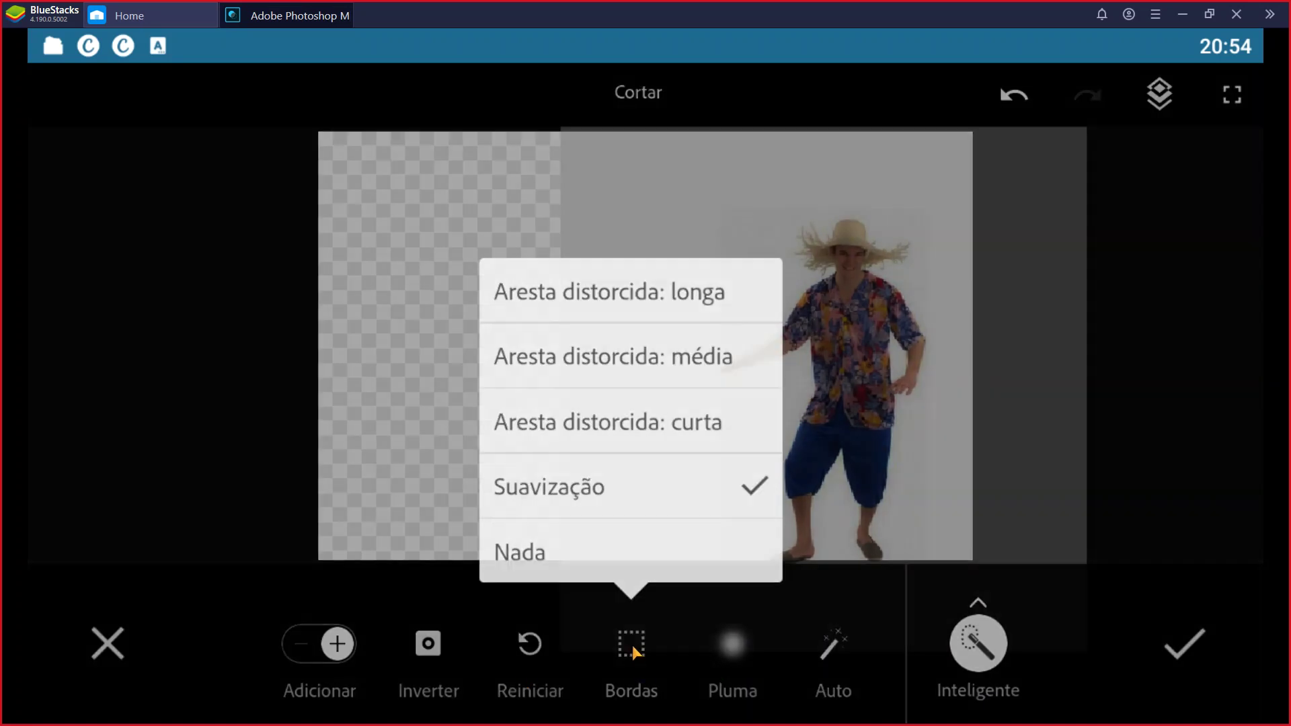
click(632, 644)
click(824, 655)
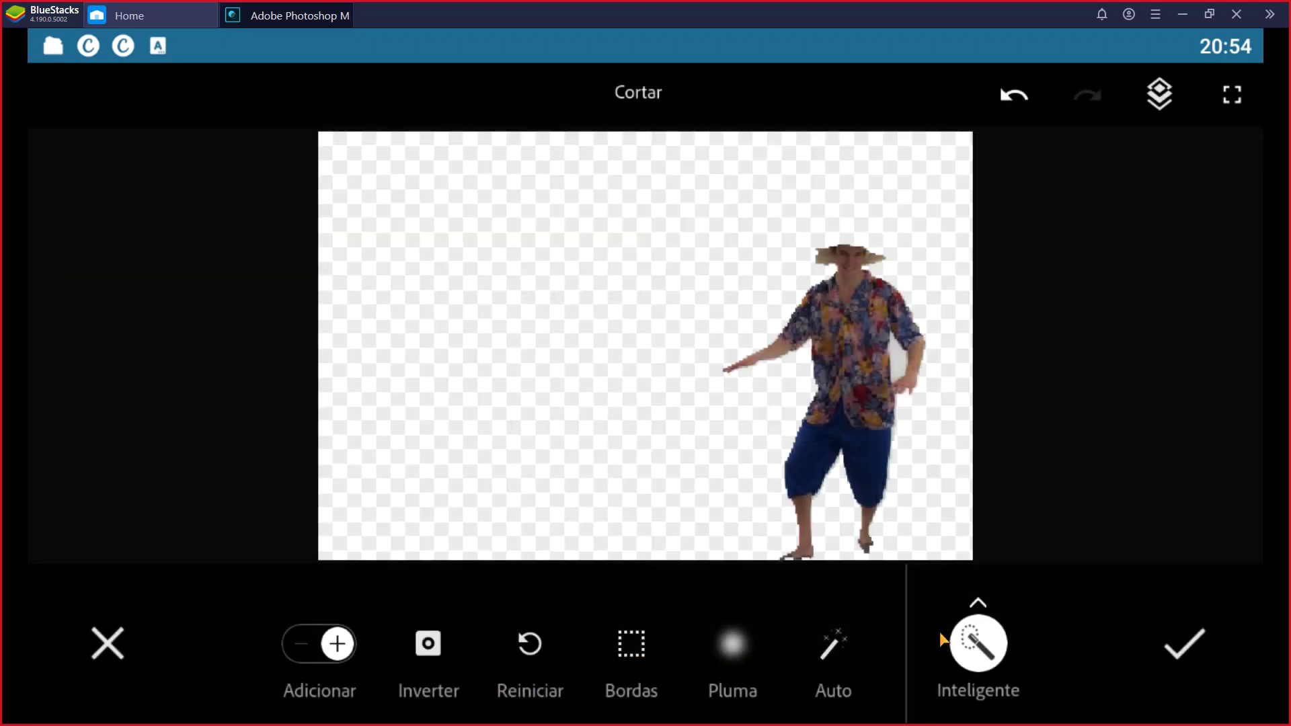
click(1192, 649)
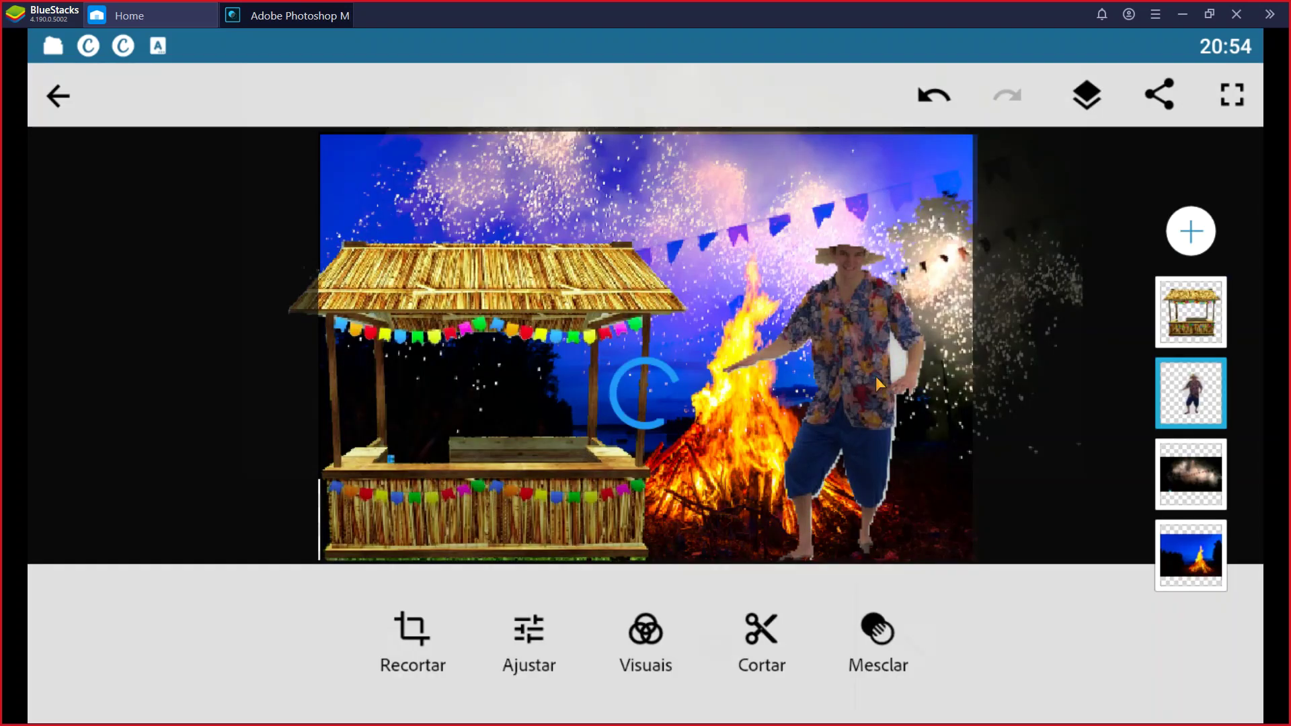
- Save the finished montage to the gallery
click(909, 503)
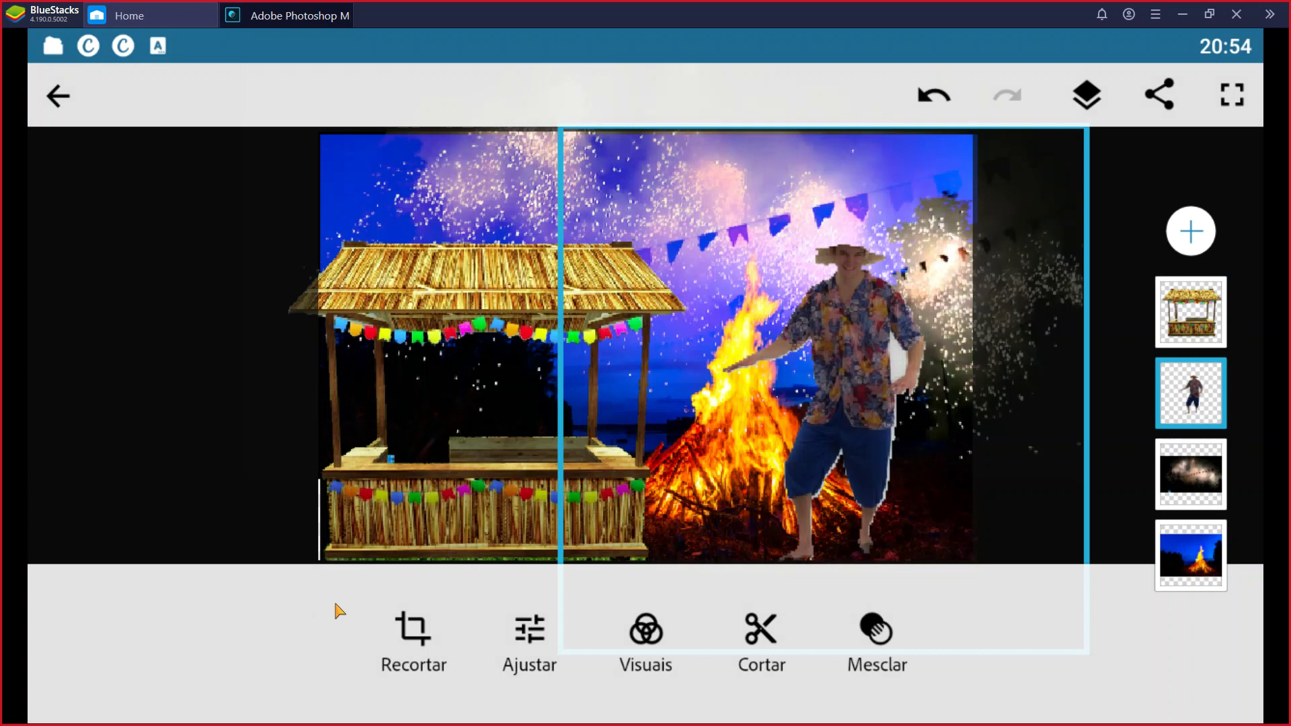
click(1158, 98)
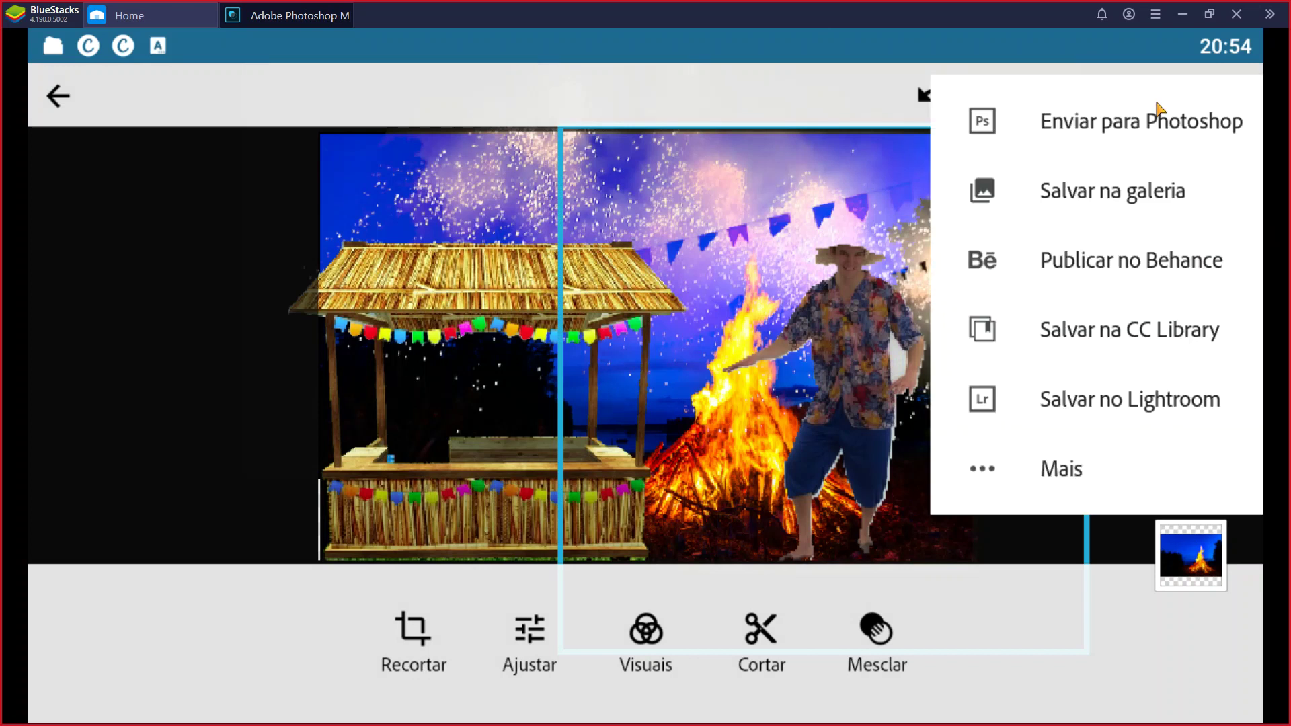
click(1130, 195)
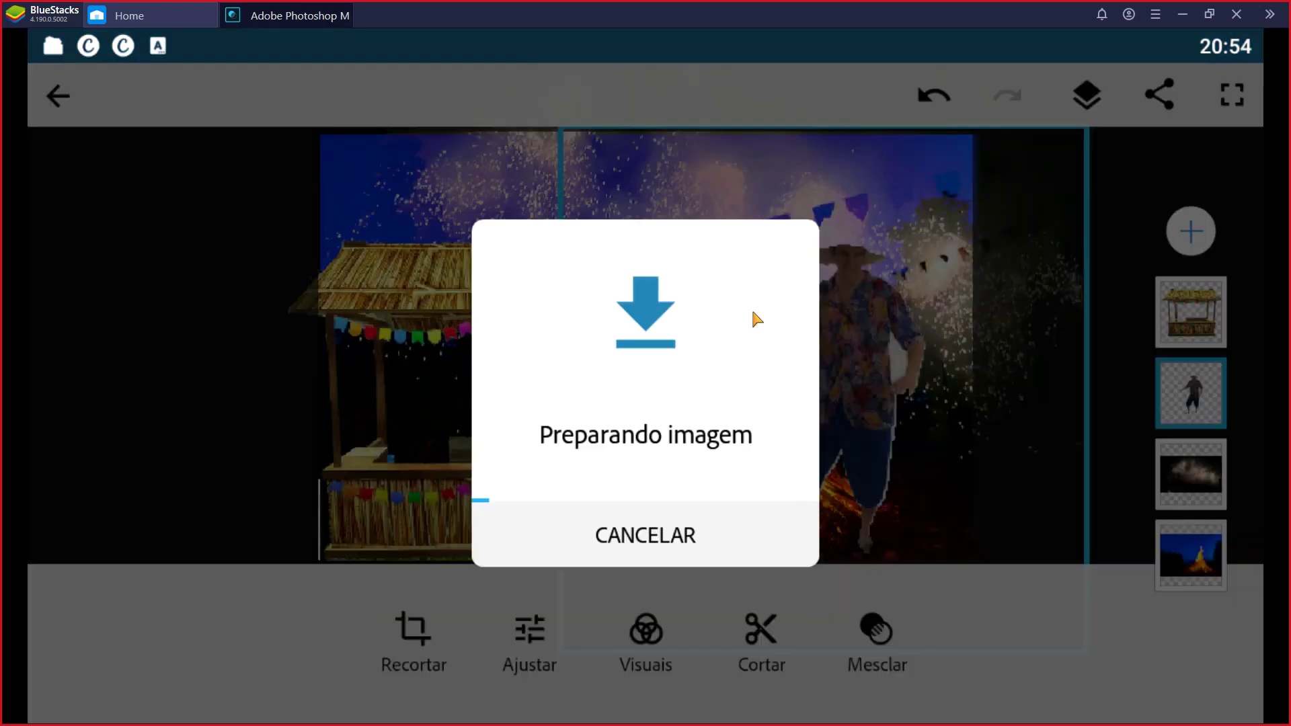